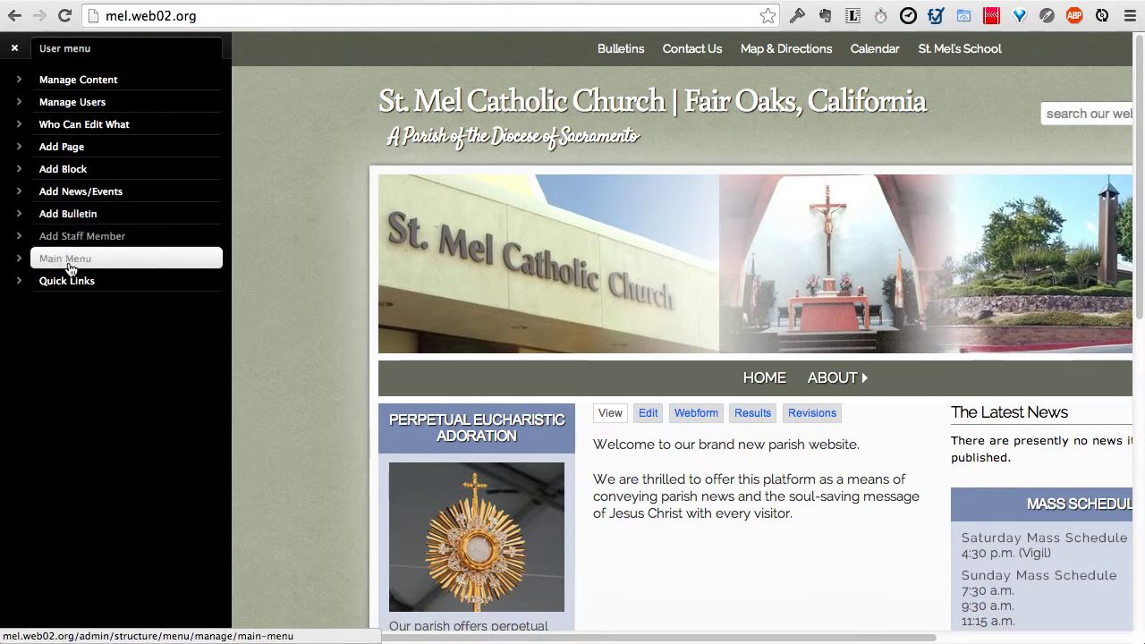
# Step: Create a new page titled 'Faith Formation'
pyautogui.click(102, 154)
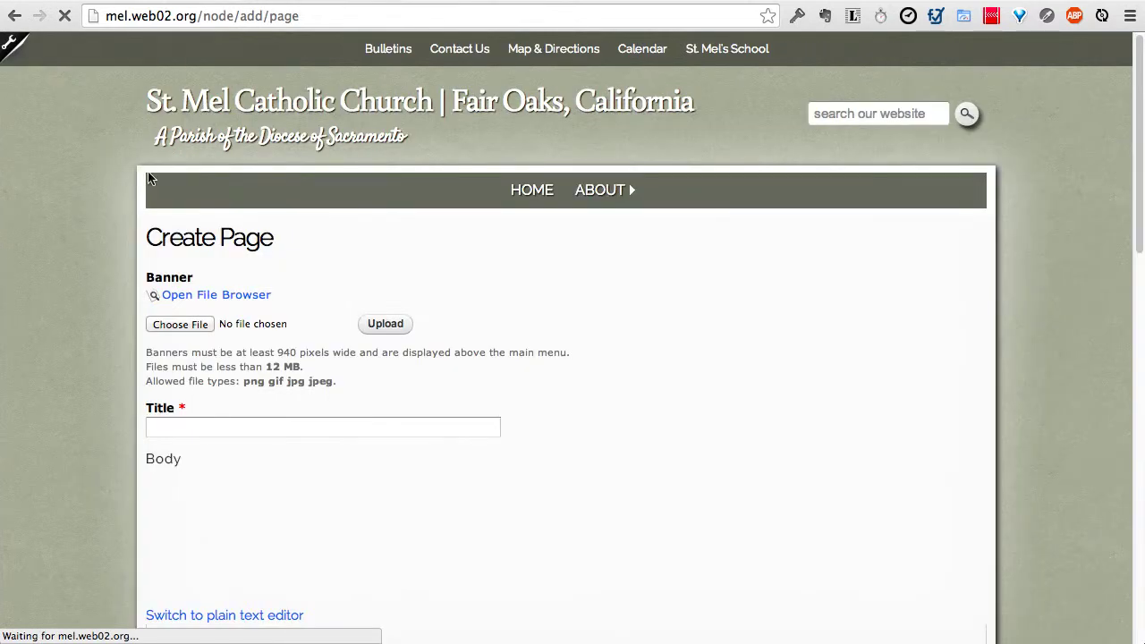
pyautogui.click(187, 431)
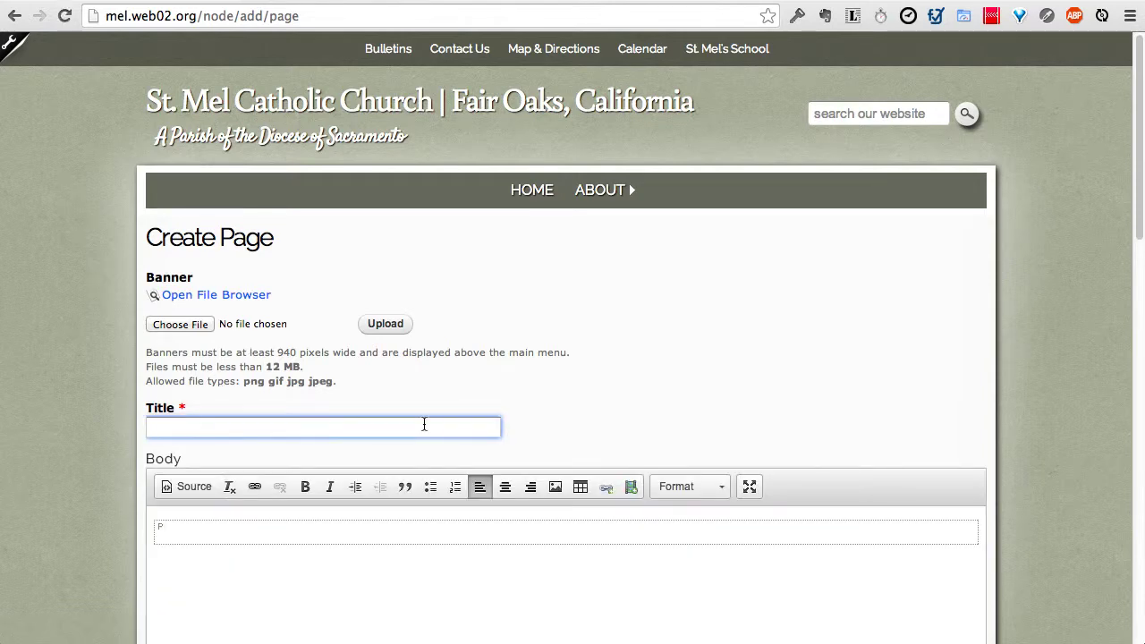
pyautogui.write('Faith Formation')
pyautogui.scroll(-1, 403, 465)
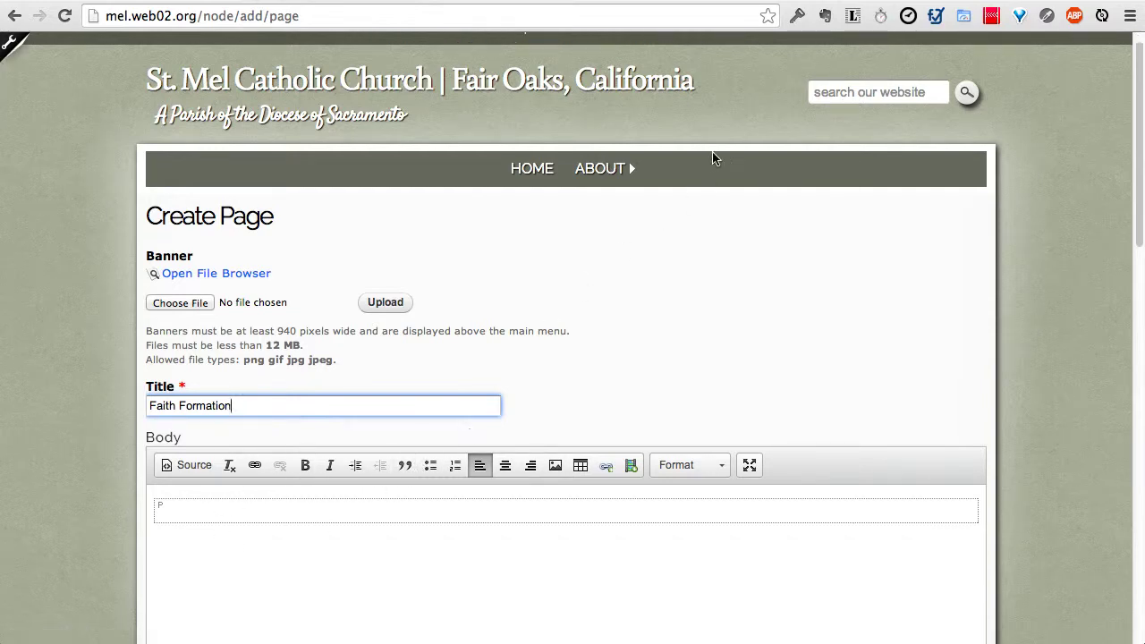
# Step: Copy Lorem ipsum placeholder text and paste it twice into the body
pyautogui.click(852, 18)
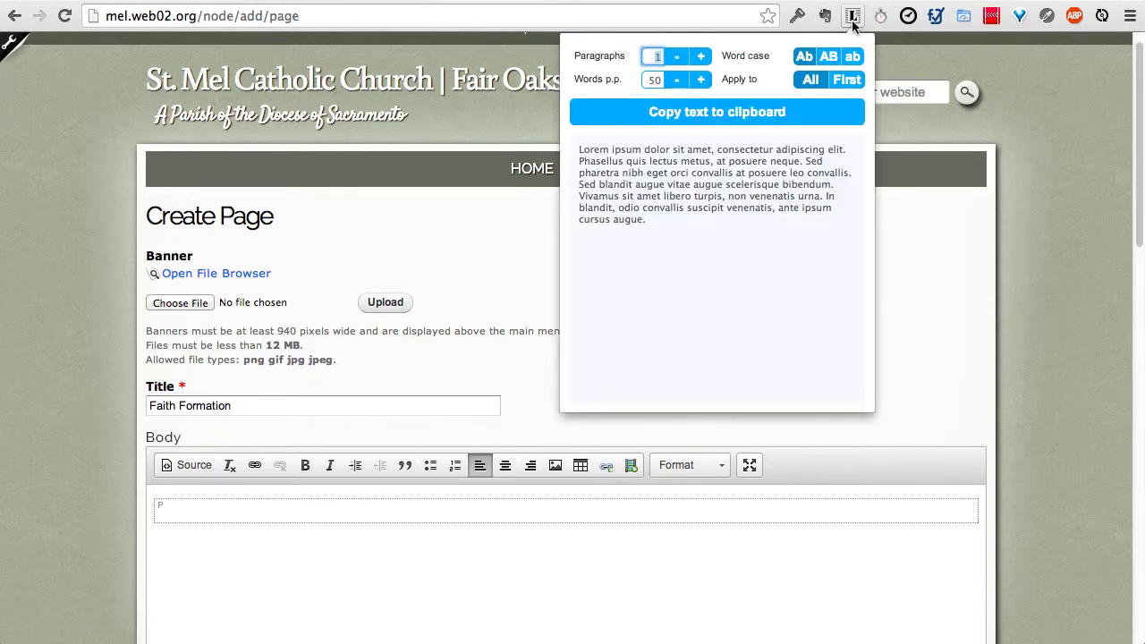
pyautogui.click(737, 114)
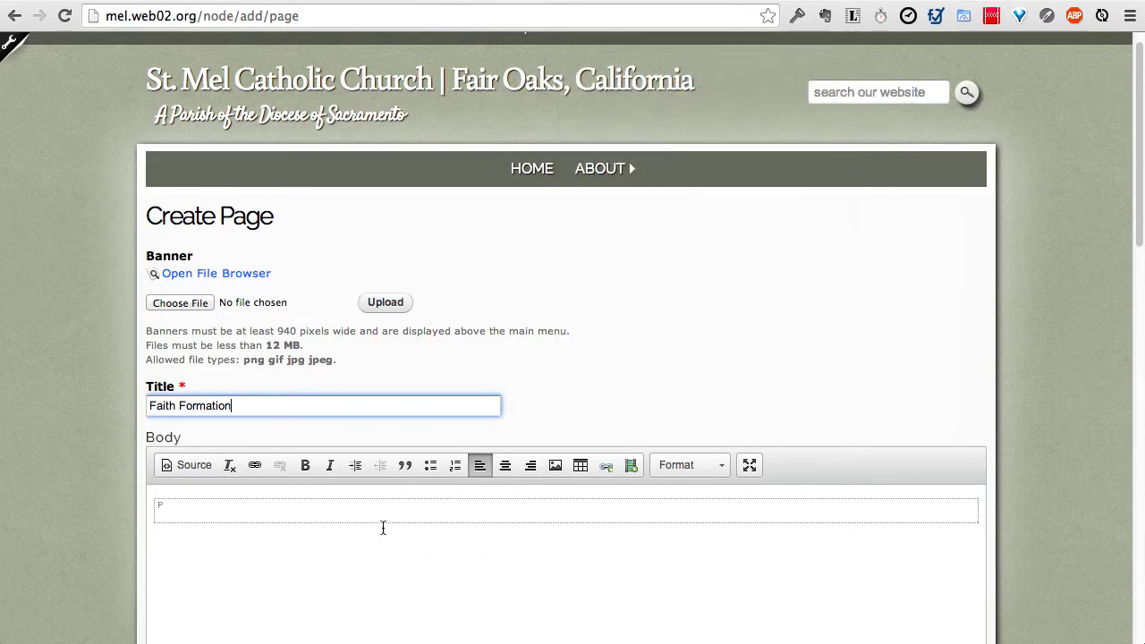
pyautogui.click(384, 522)
pyautogui.hotkey('ctrl', 'v')
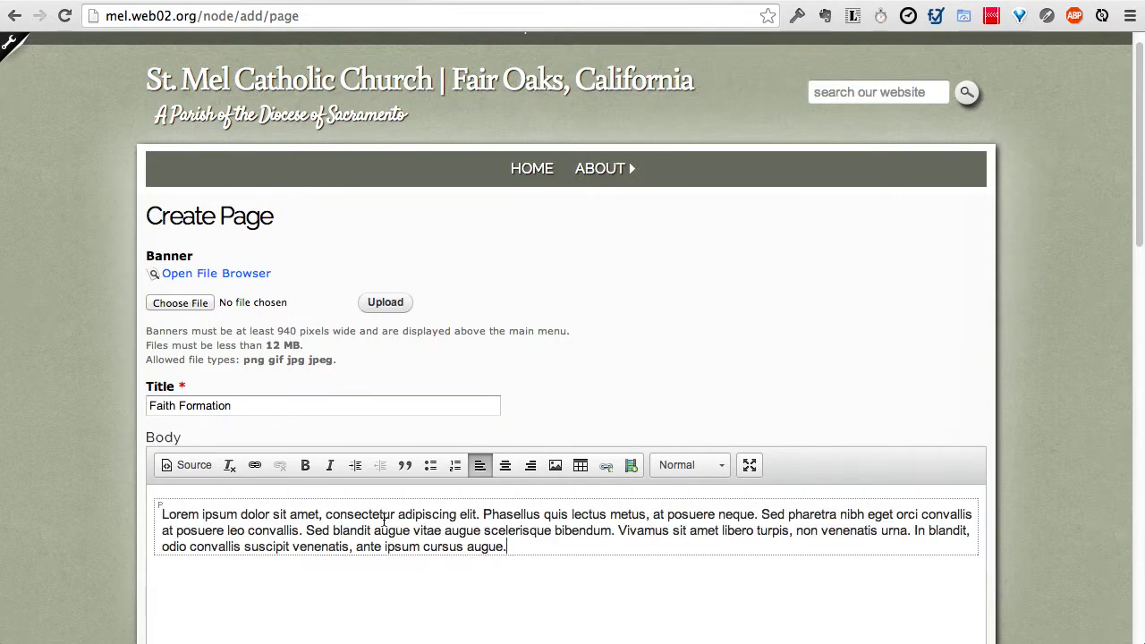
pyautogui.hotkey('ctrl', 'v')
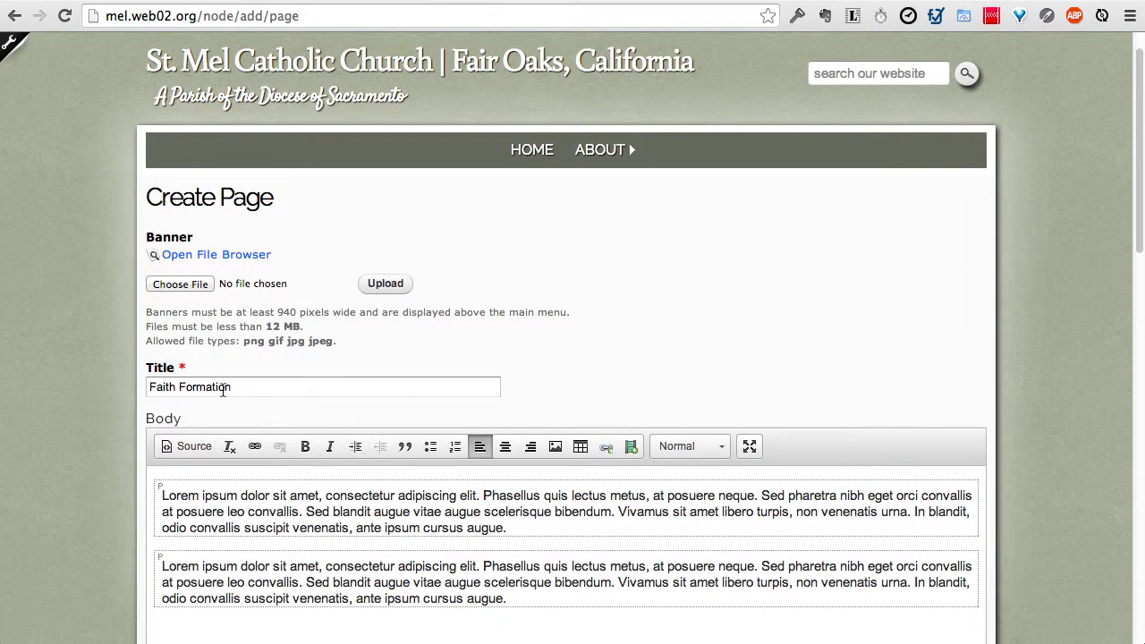
pyautogui.scroll(-2, 68, 397)
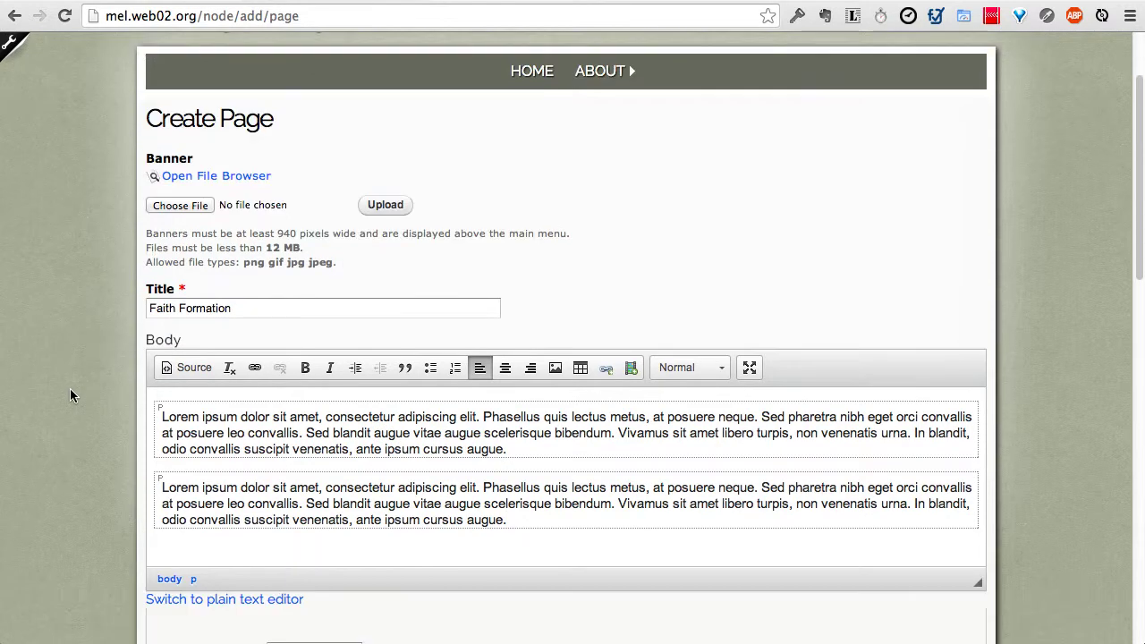
# Step: Choose hands-holding-up-bibles.jpg from the banners folder as the page banner
pyautogui.click(233, 179)
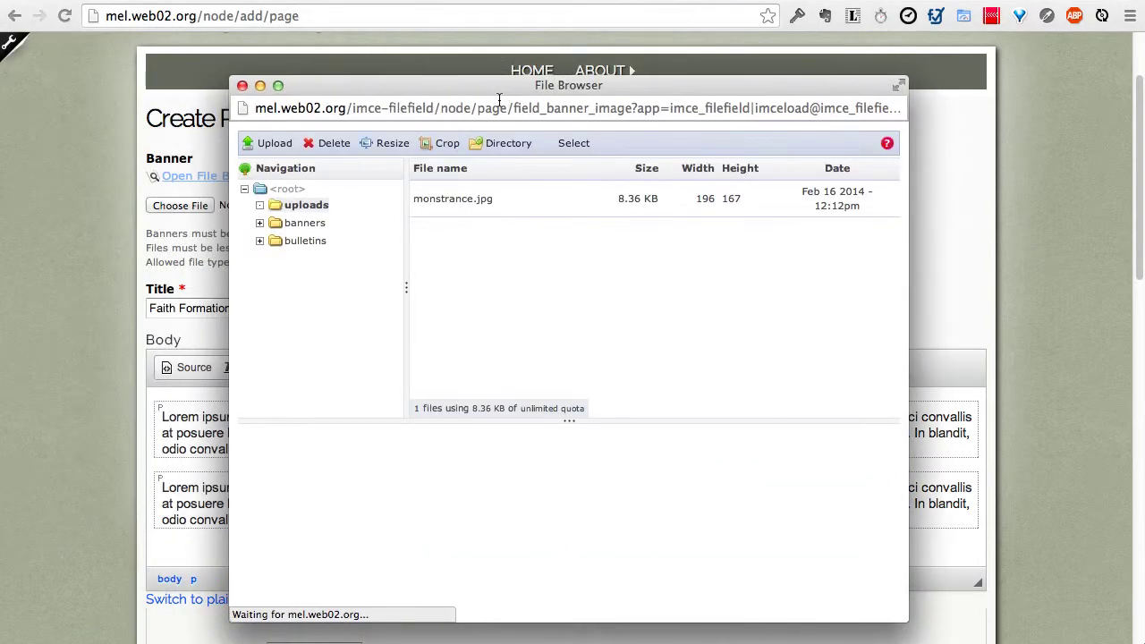
pyautogui.click(305, 224)
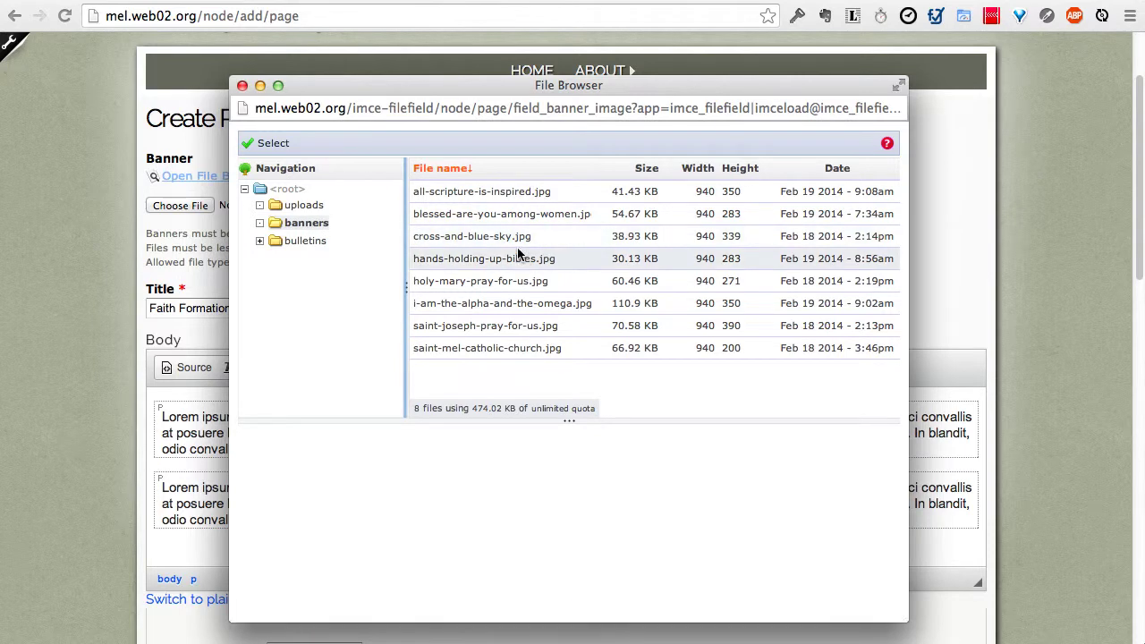
pyautogui.click(517, 257)
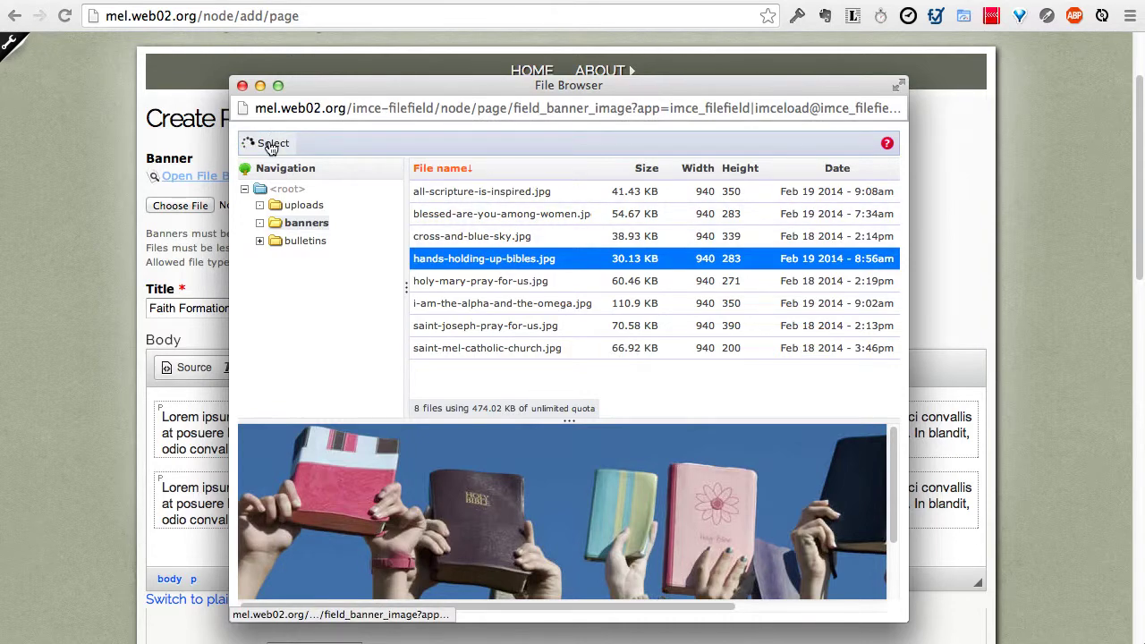
pyautogui.click(270, 143)
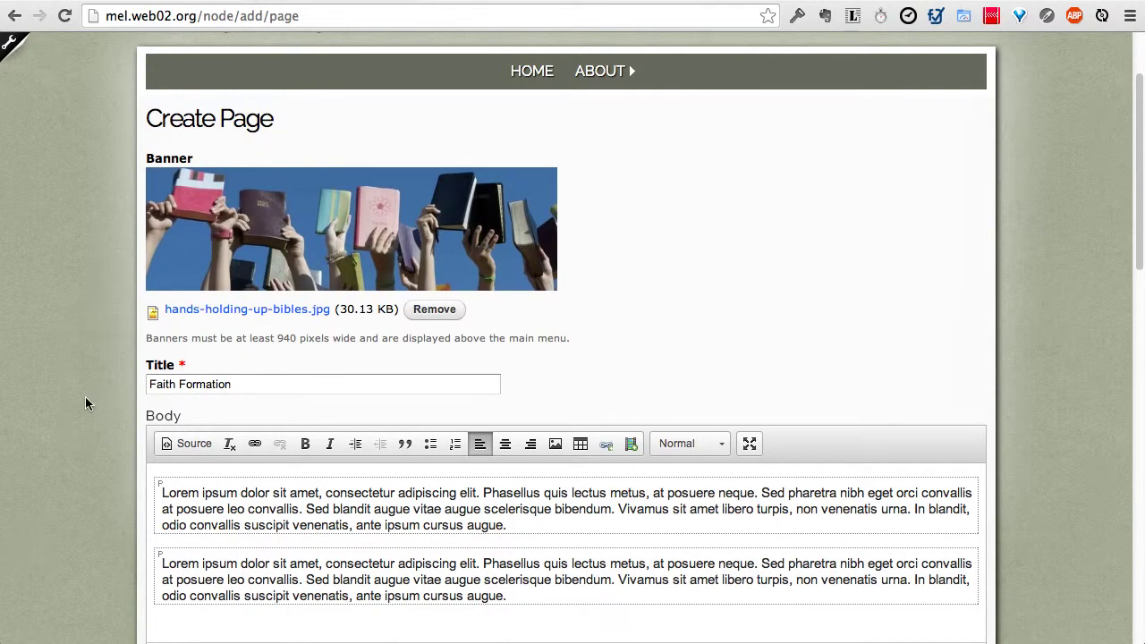
# Step: Drag Contact Information into the Right Sidebar region, then publish the page
pyautogui.scroll(-5, 85, 396)
pyautogui.scroll(-5, 85, 397)
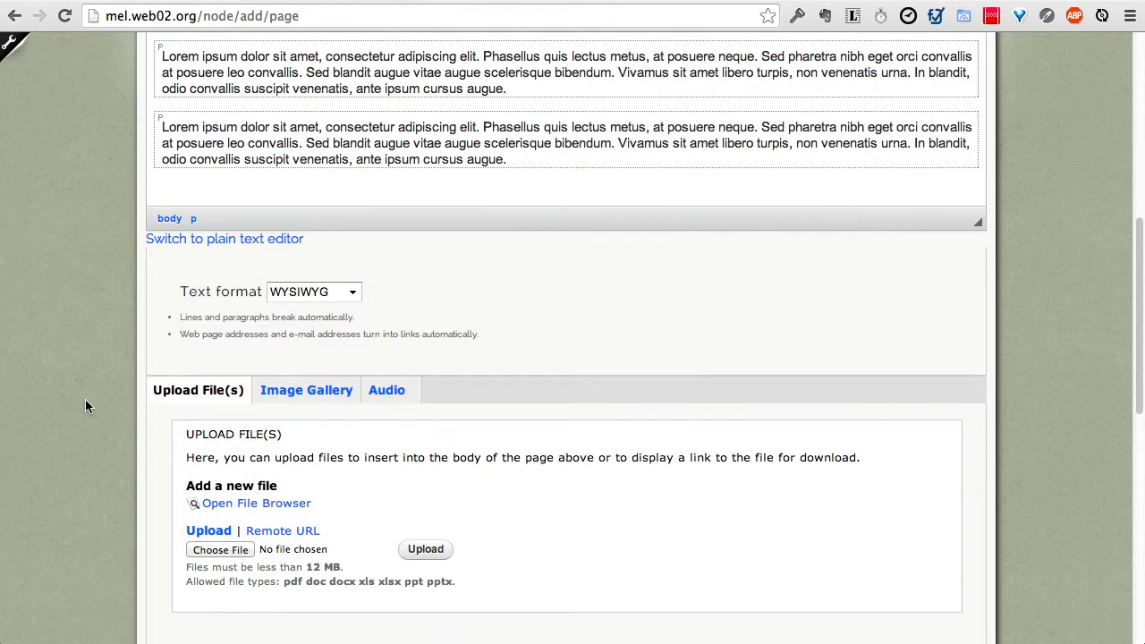
pyautogui.scroll(-2, 85, 407)
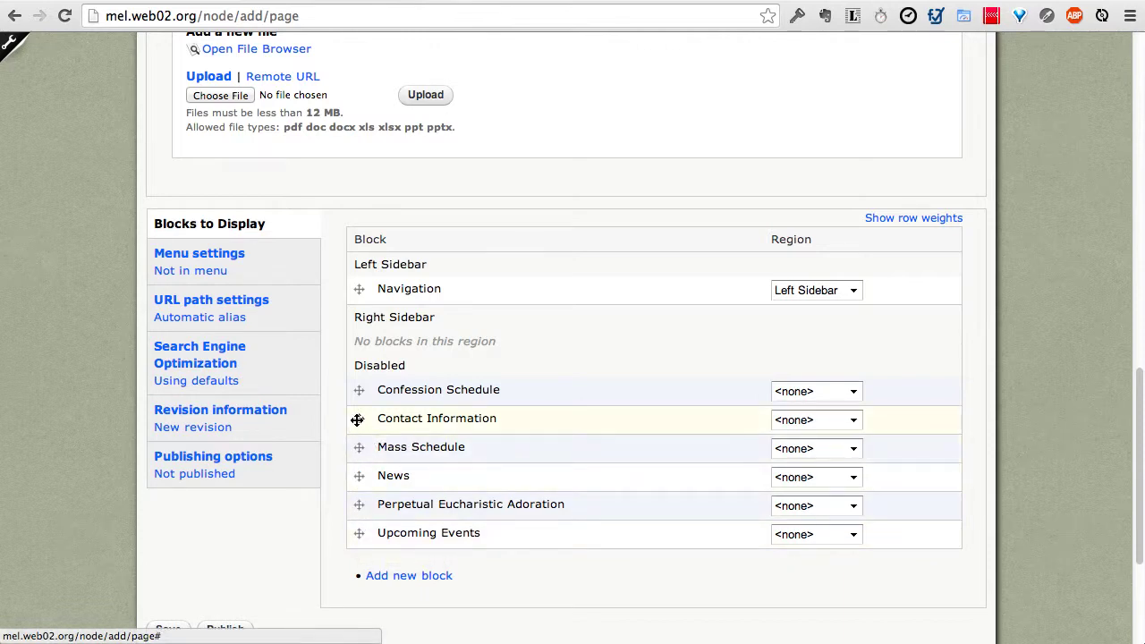
pyautogui.moveTo(357, 419); pyautogui.dragTo(355, 337)
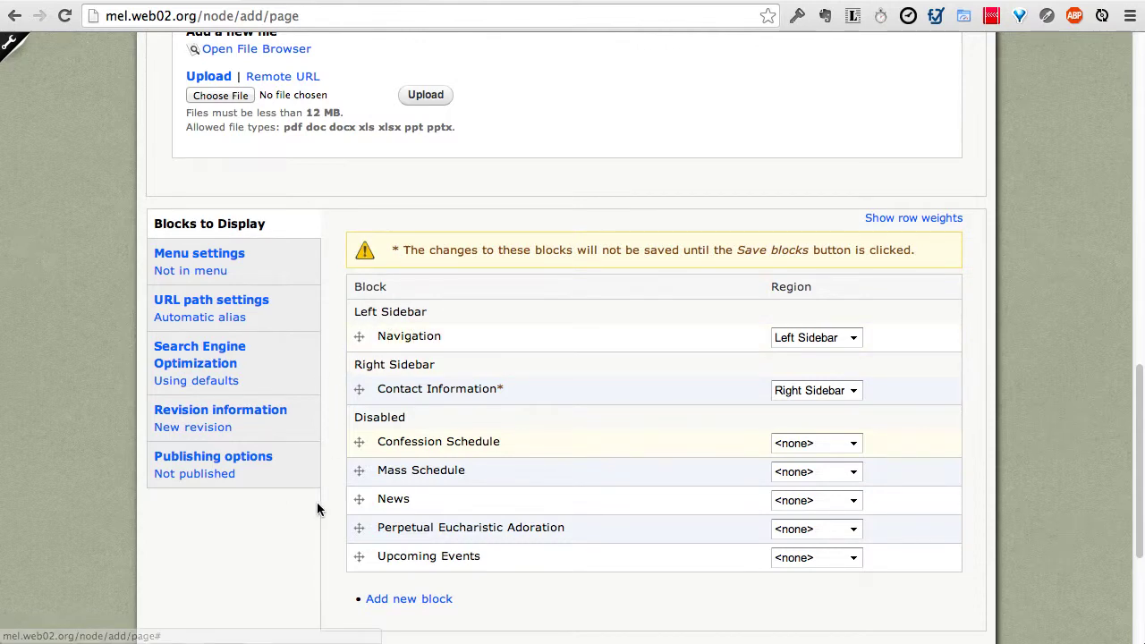
pyautogui.scroll(-3, 278, 516)
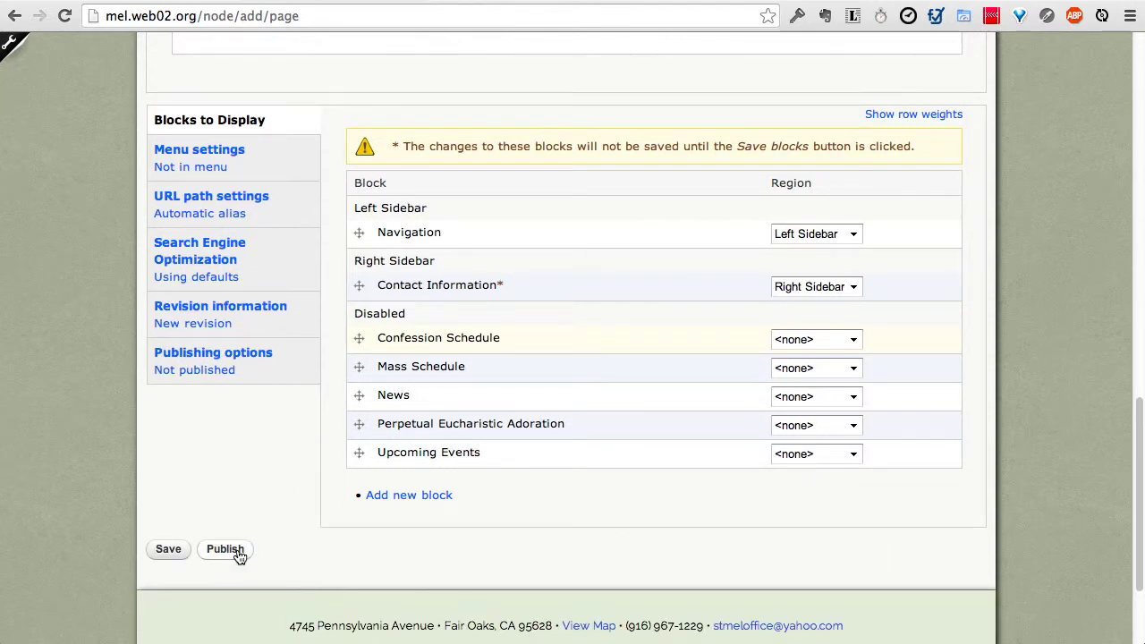
pyautogui.click(225, 549)
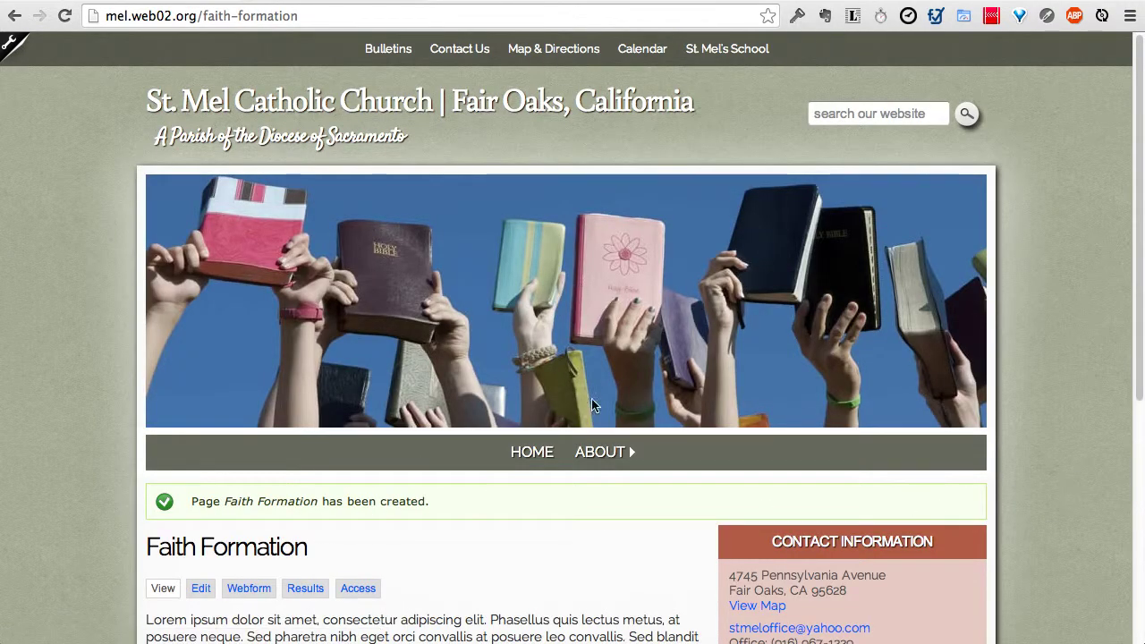
# Step: Review the live Faith Formation page's banner, body and sidebar, then switch to editing it
pyautogui.scroll(-3, 550, 321)
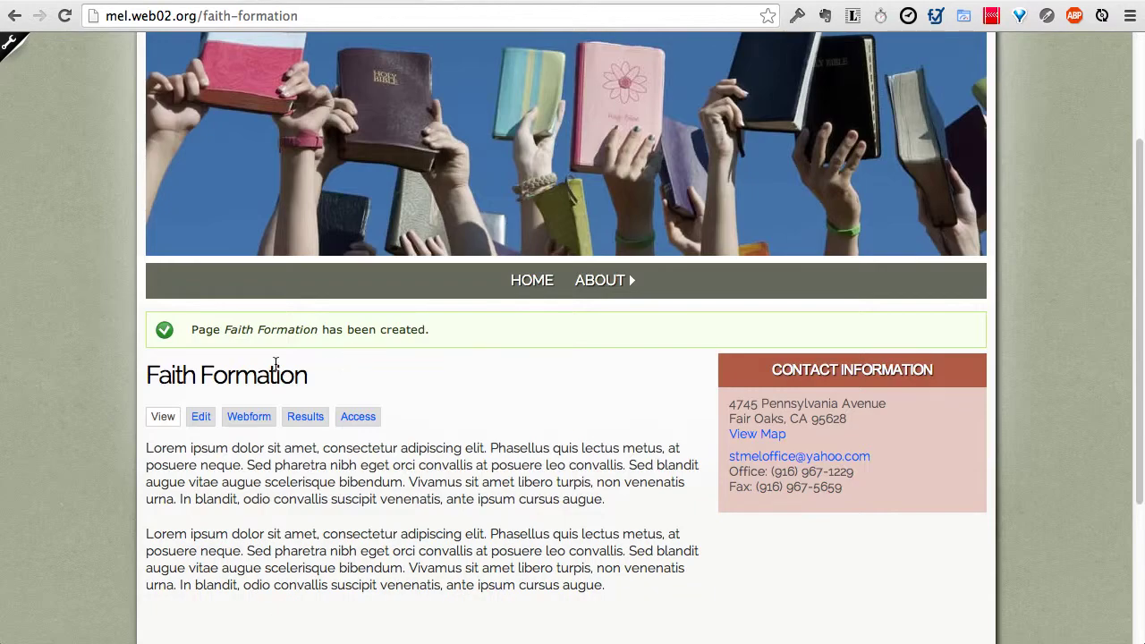
pyautogui.scroll(-1, 482, 440)
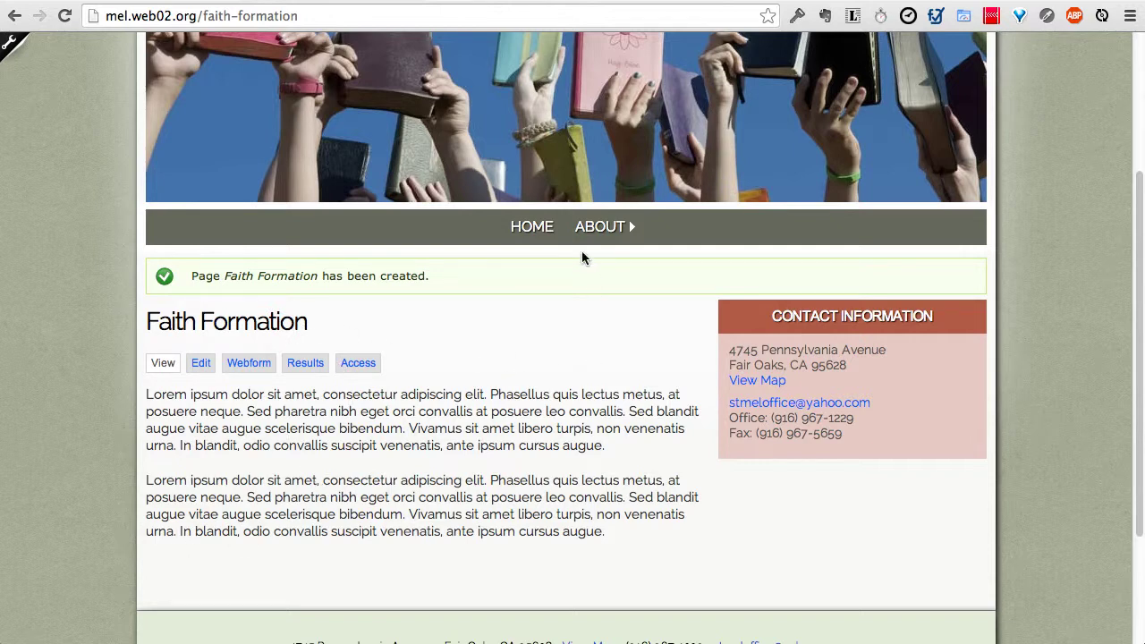
pyautogui.moveTo(592, 227)
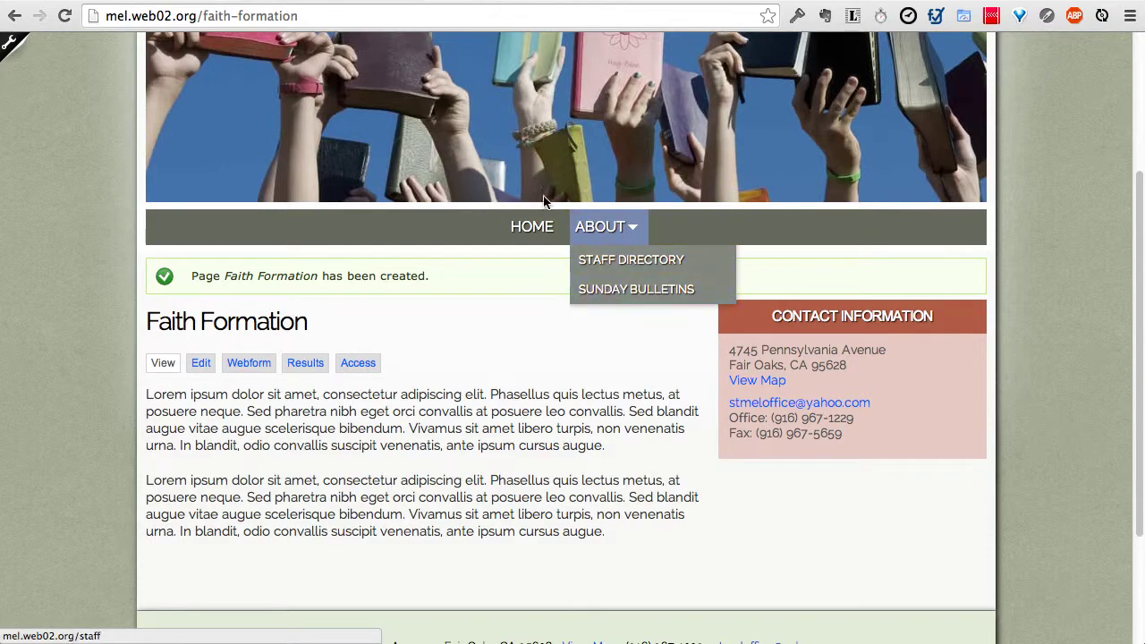
pyautogui.scroll(3, 544, 199)
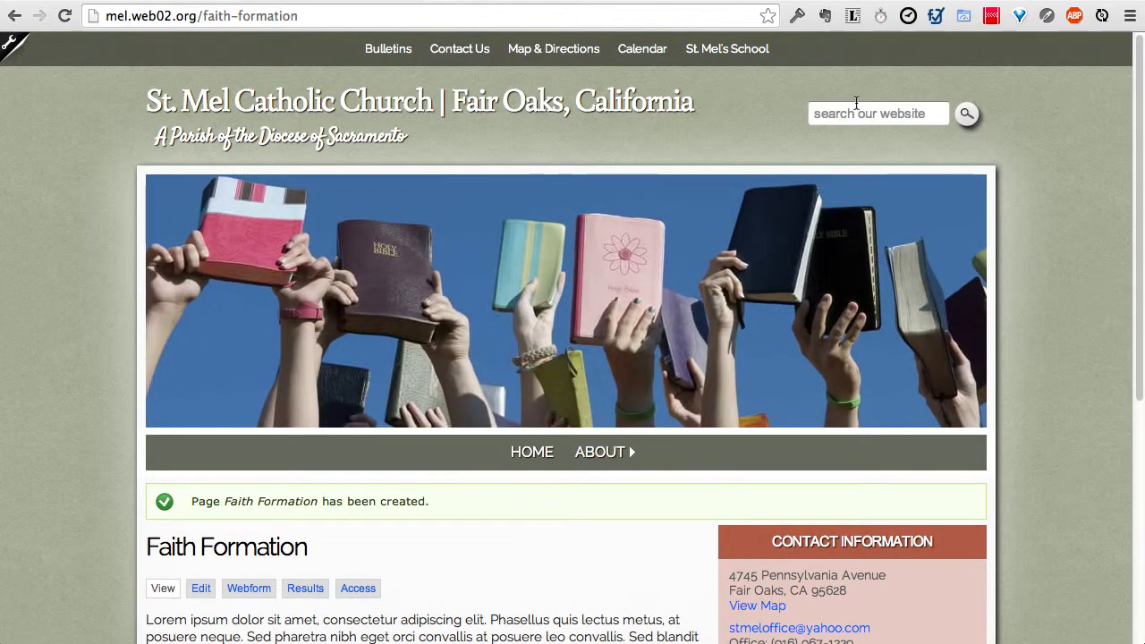
pyautogui.scroll(-1, 519, 447)
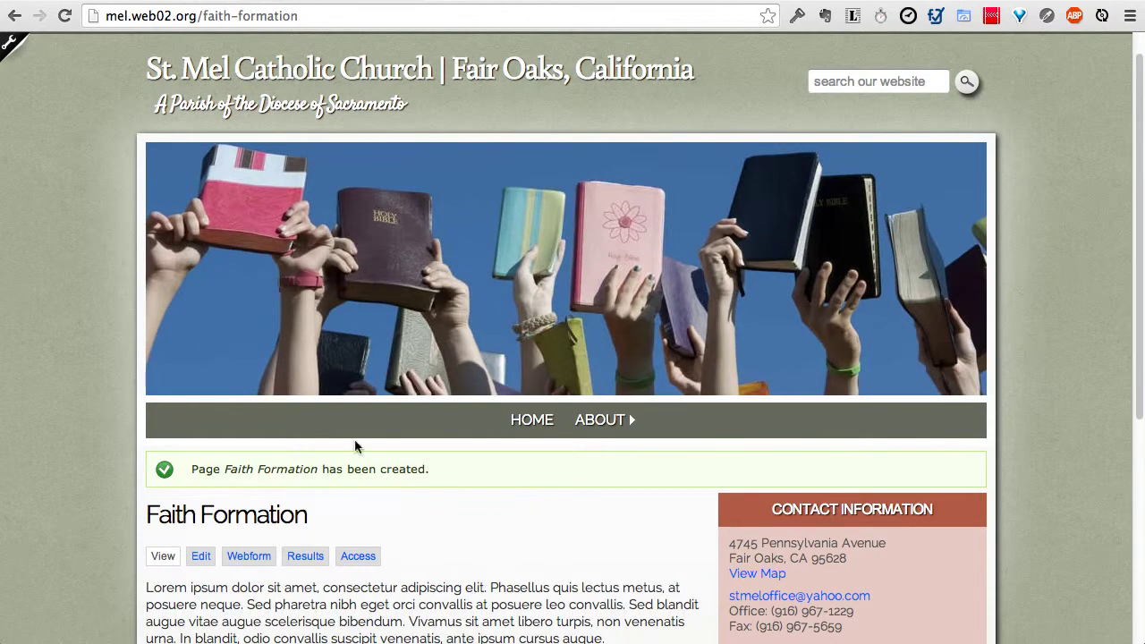
pyautogui.scroll(-3, 608, 593)
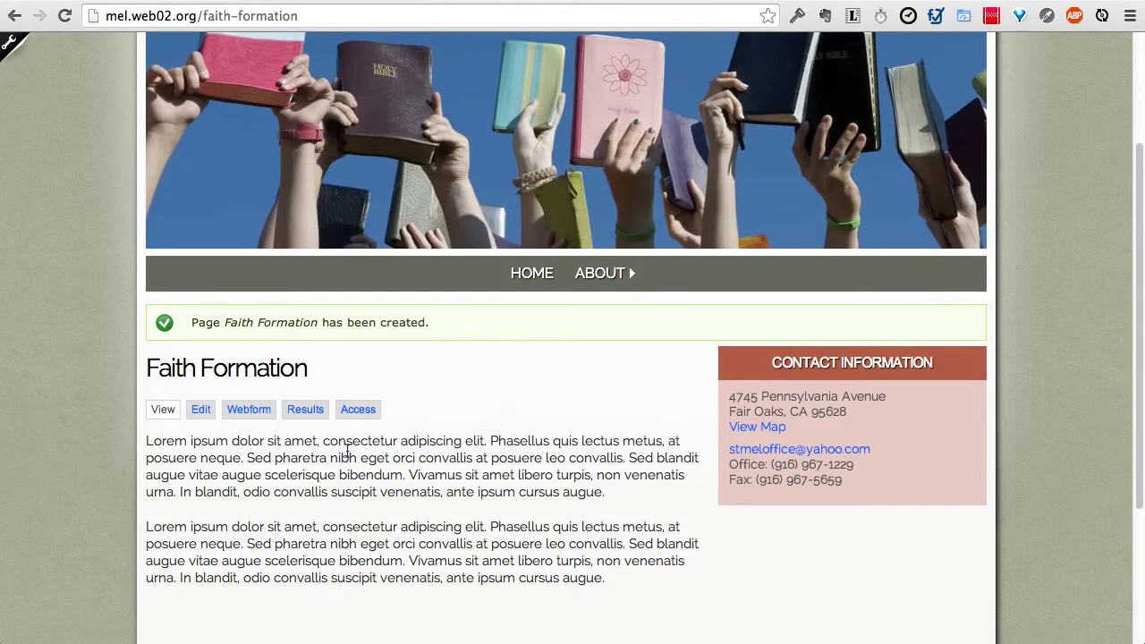
pyautogui.click(200, 410)
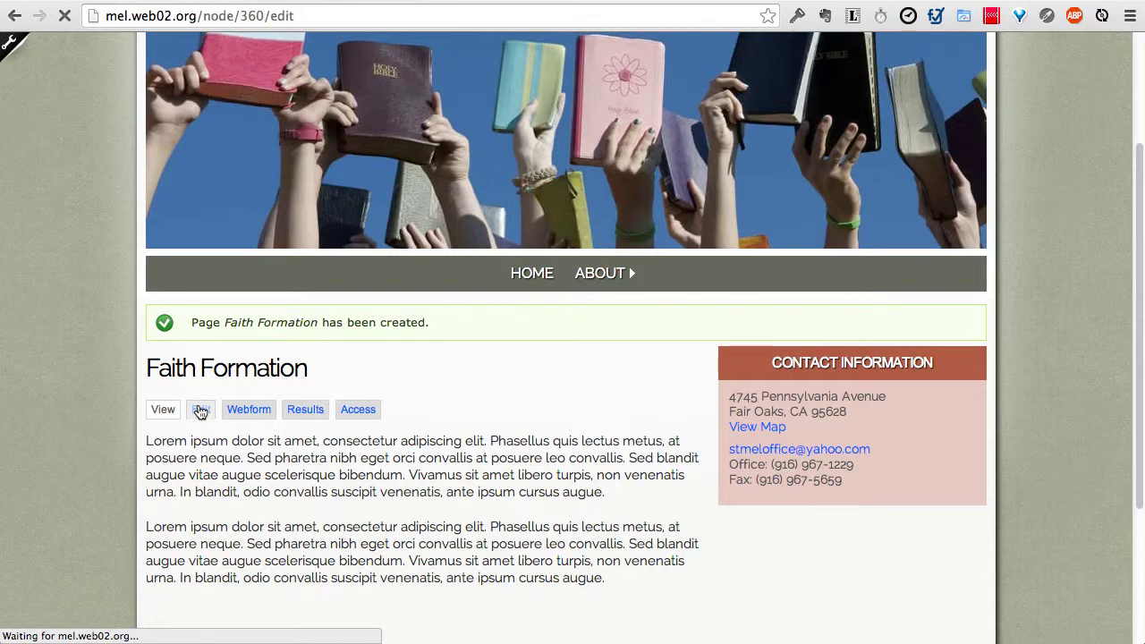
# Step: Enable a menu link for Faith Formation with parent item About, and save the page
pyautogui.scroll(-12, 100, 432)
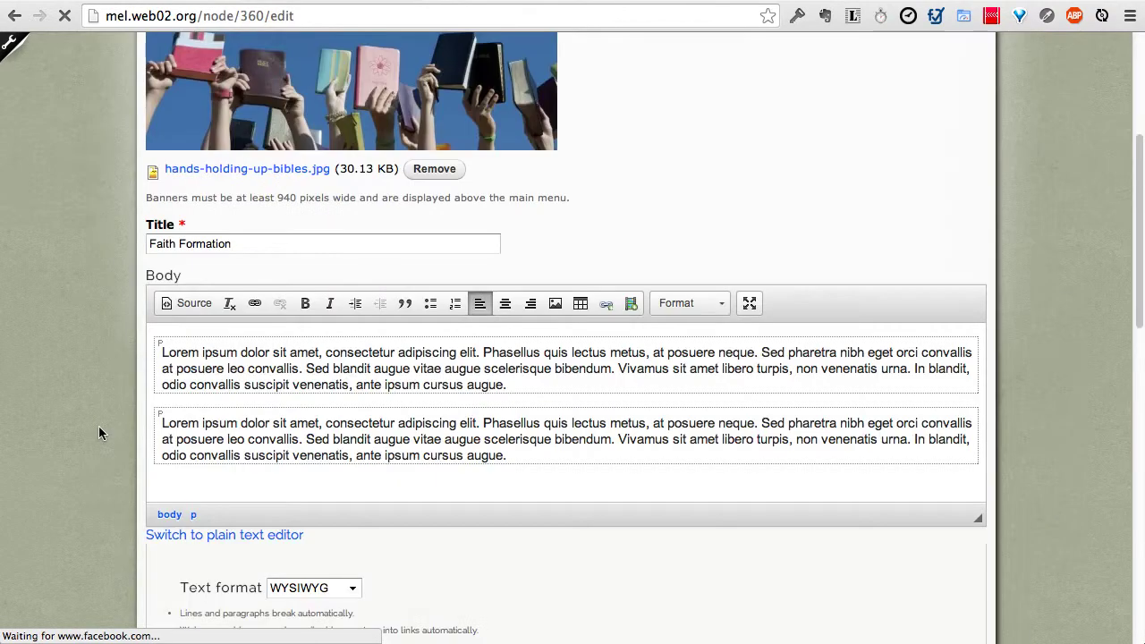
pyautogui.scroll(-5, 98, 433)
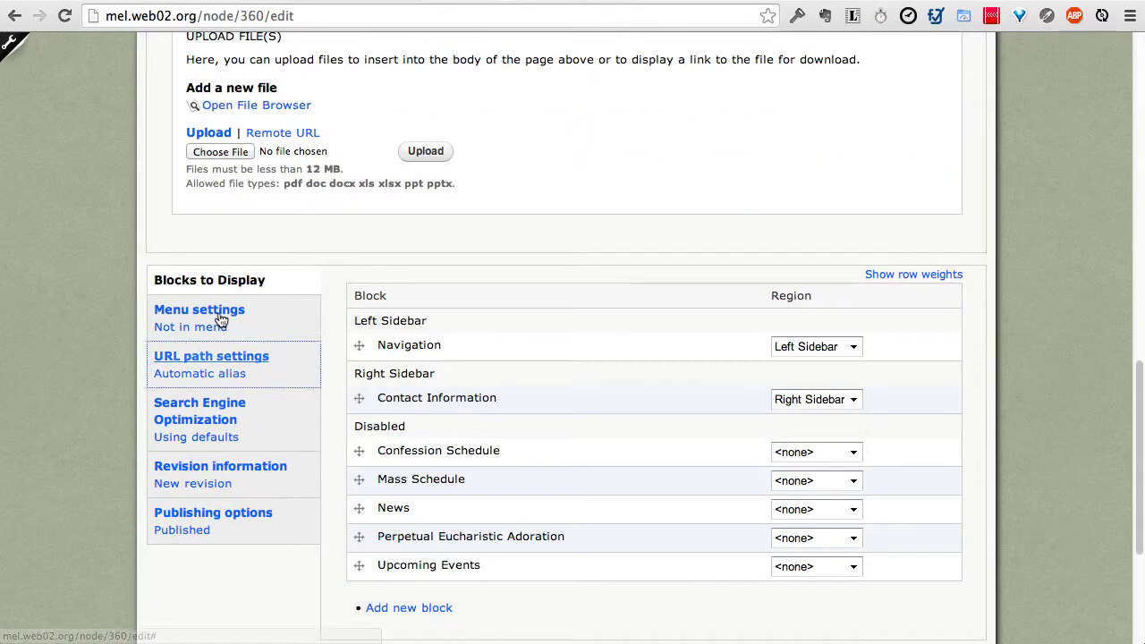
pyautogui.click(221, 319)
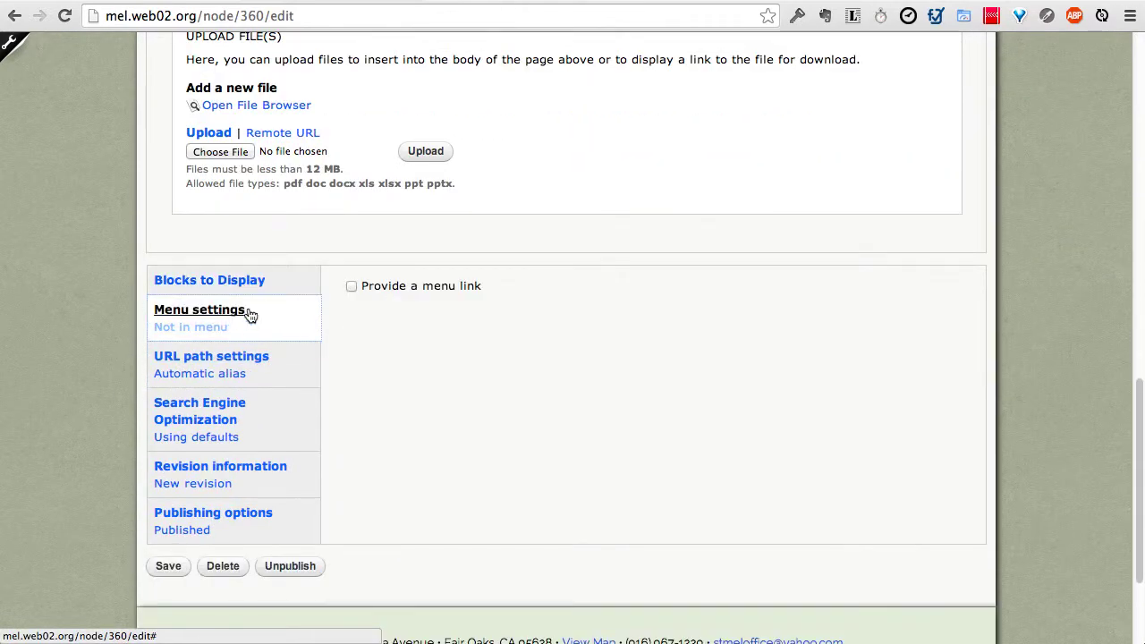
pyautogui.click(350, 287)
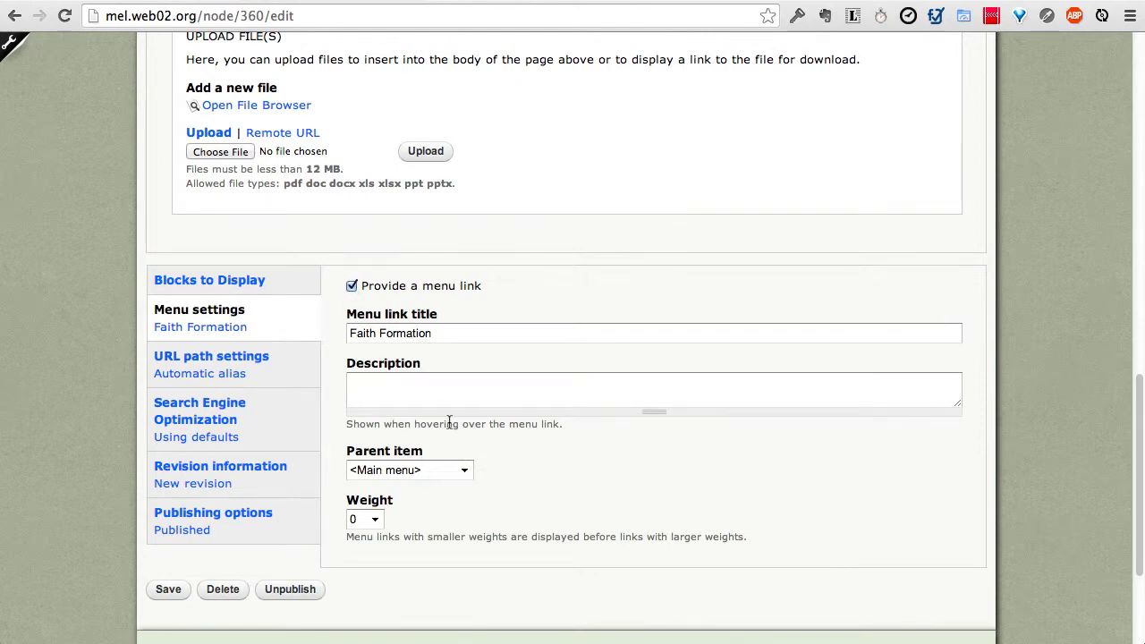
pyautogui.click(422, 468)
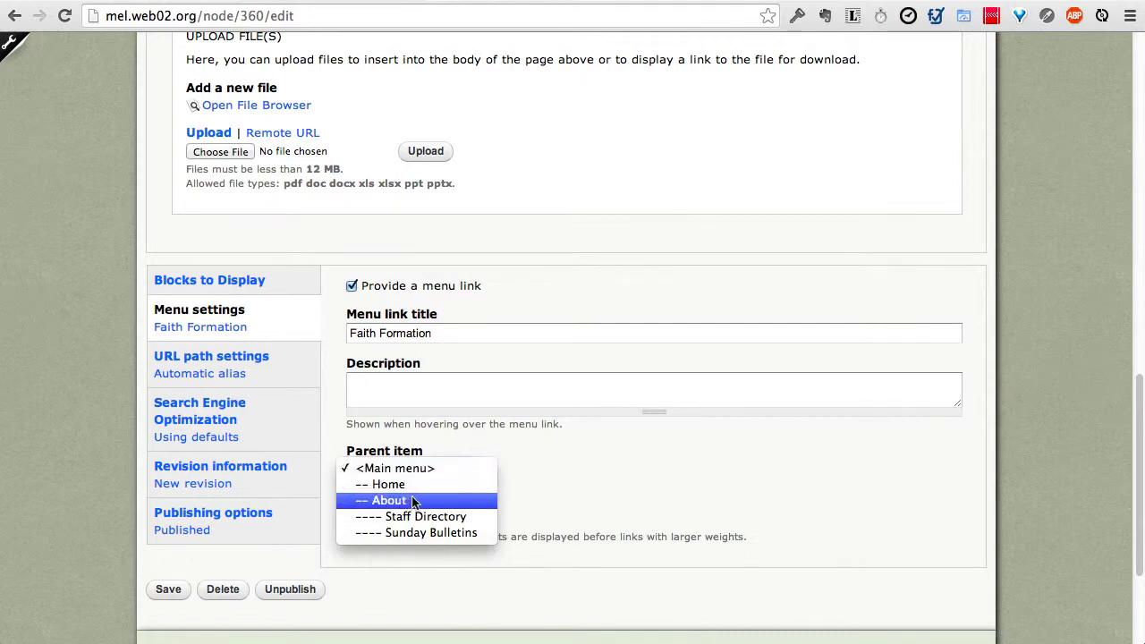
pyautogui.click(413, 500)
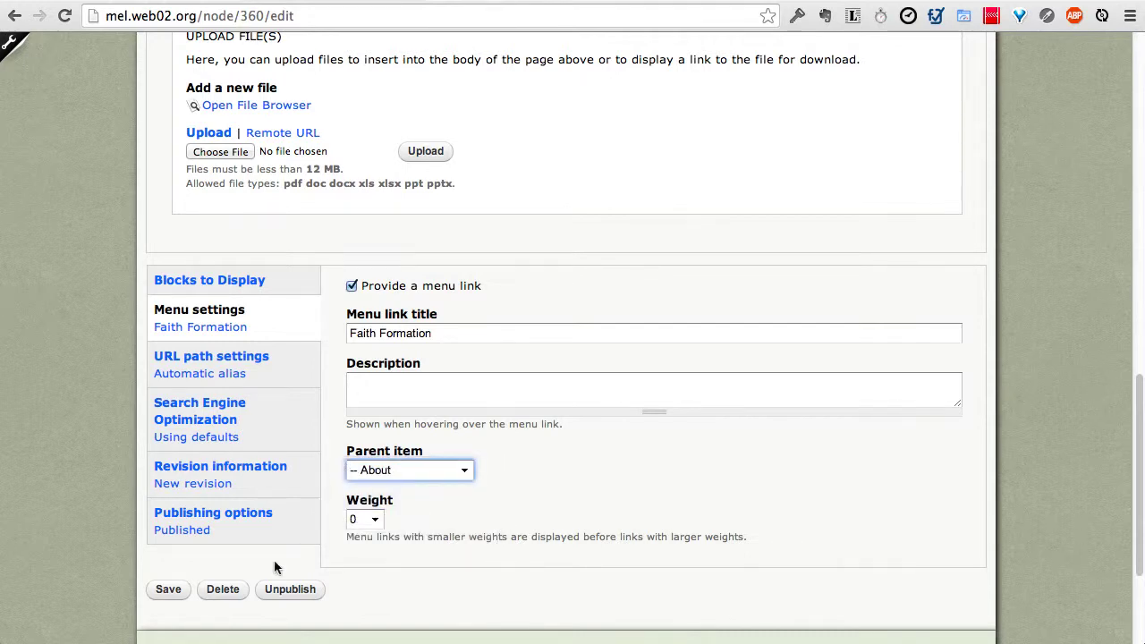
pyautogui.click(163, 593)
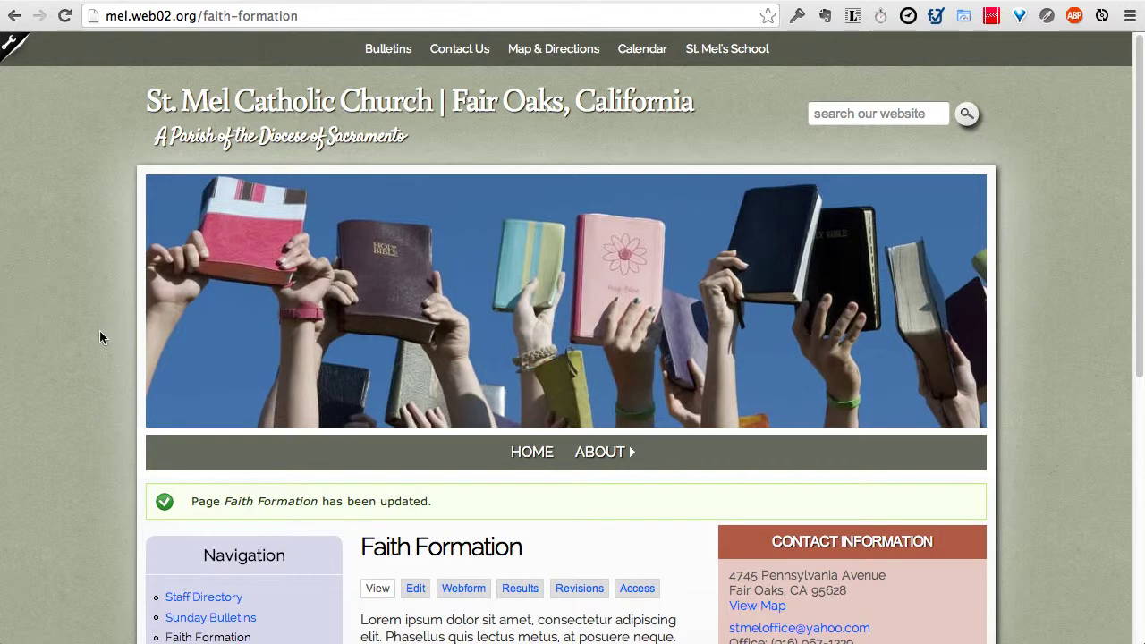
# Step: Reach Faith Formation through the ABOUT menu and bring up its edit form
pyautogui.moveTo(605, 453)
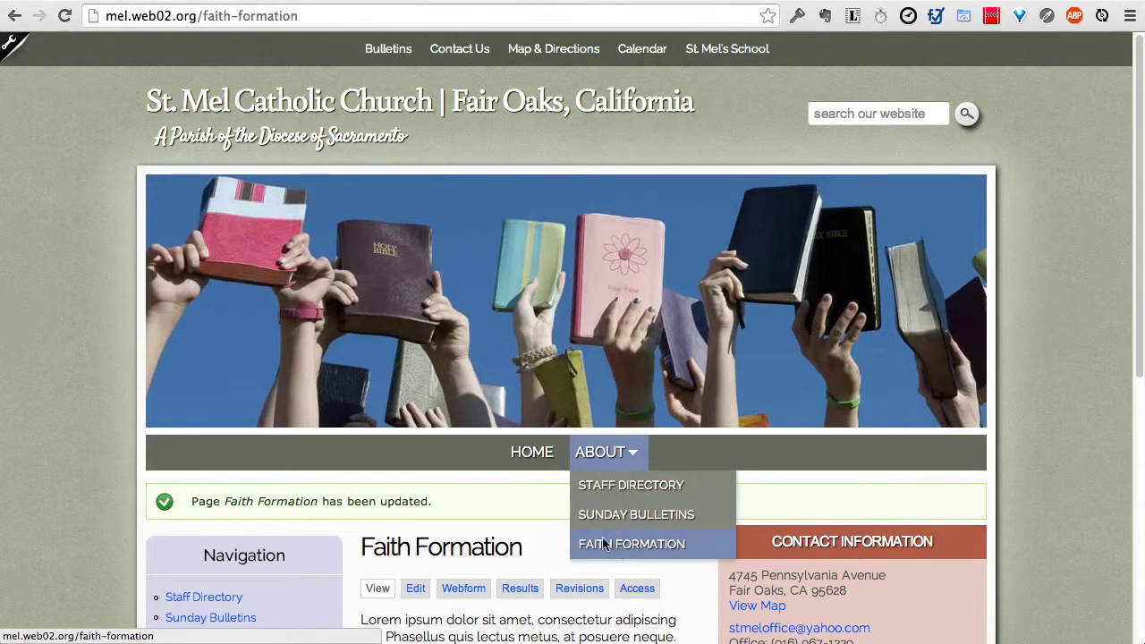
pyautogui.scroll(-5, 531, 507)
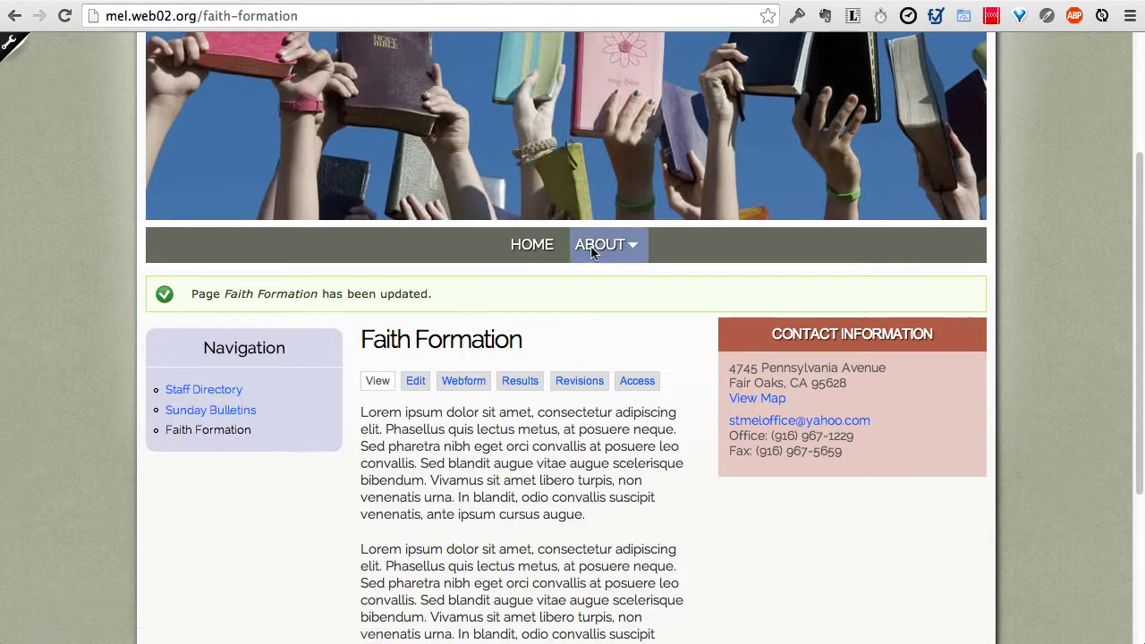
pyautogui.moveTo(599, 248)
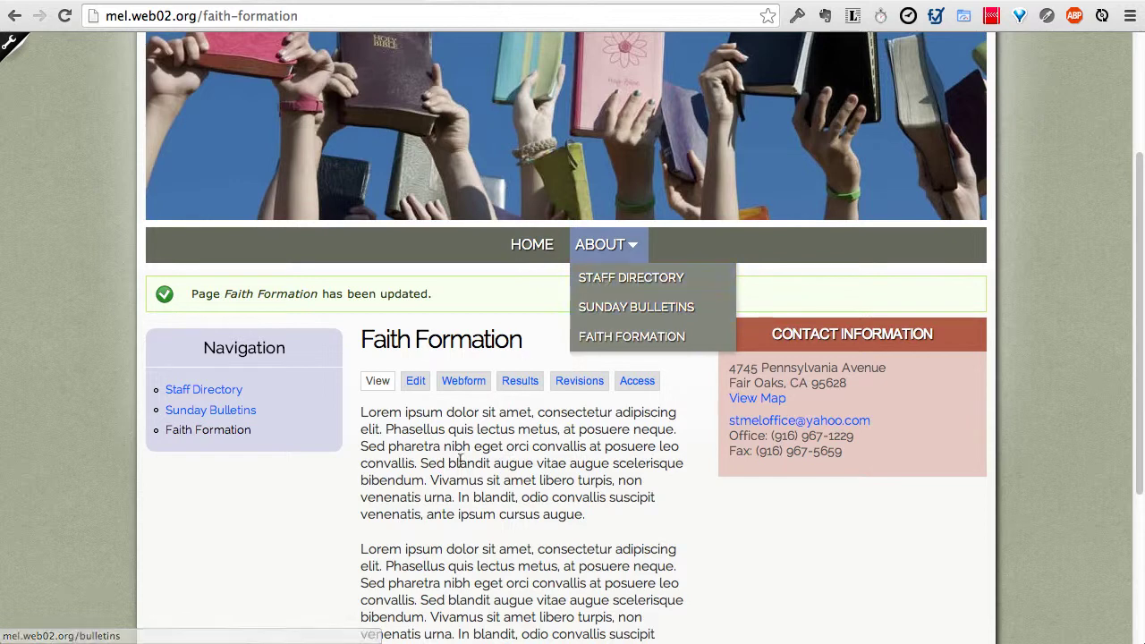
pyautogui.click(417, 384)
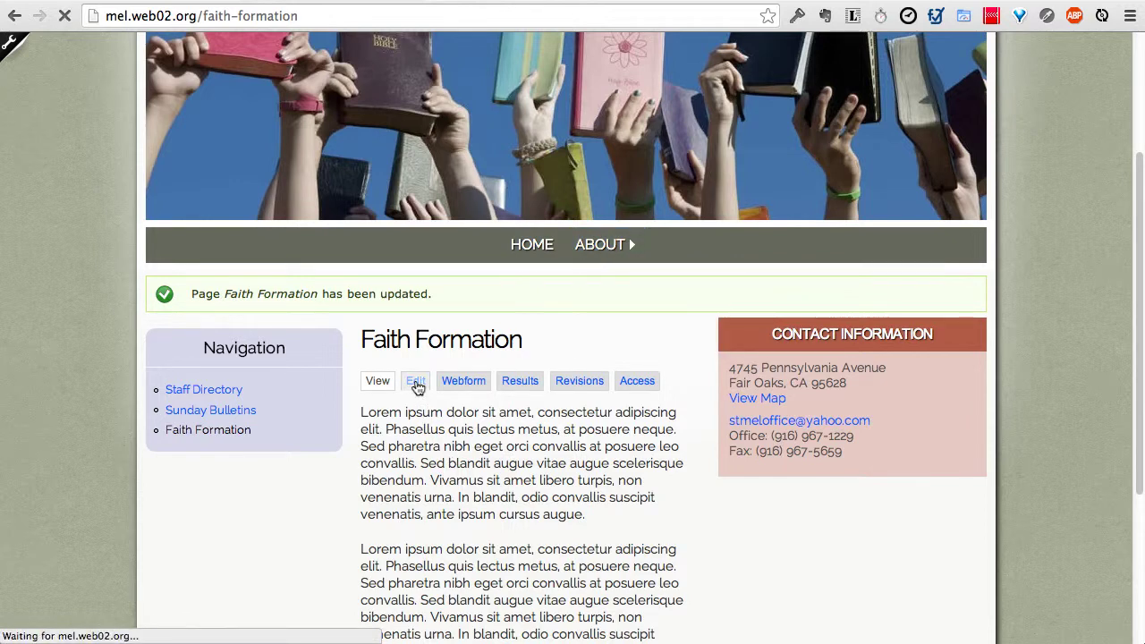
pyautogui.moveTo(292, 350)
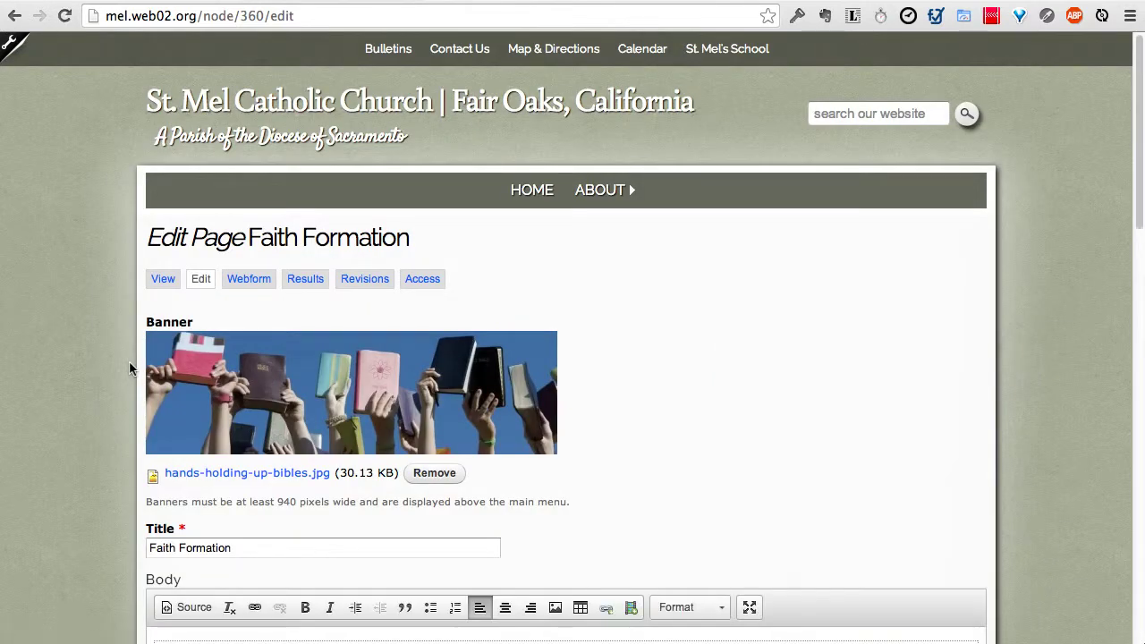
# Step: Drag the Navigation block into Right Sidebar below Contact Information and save the page
pyautogui.scroll(-15, 76, 417)
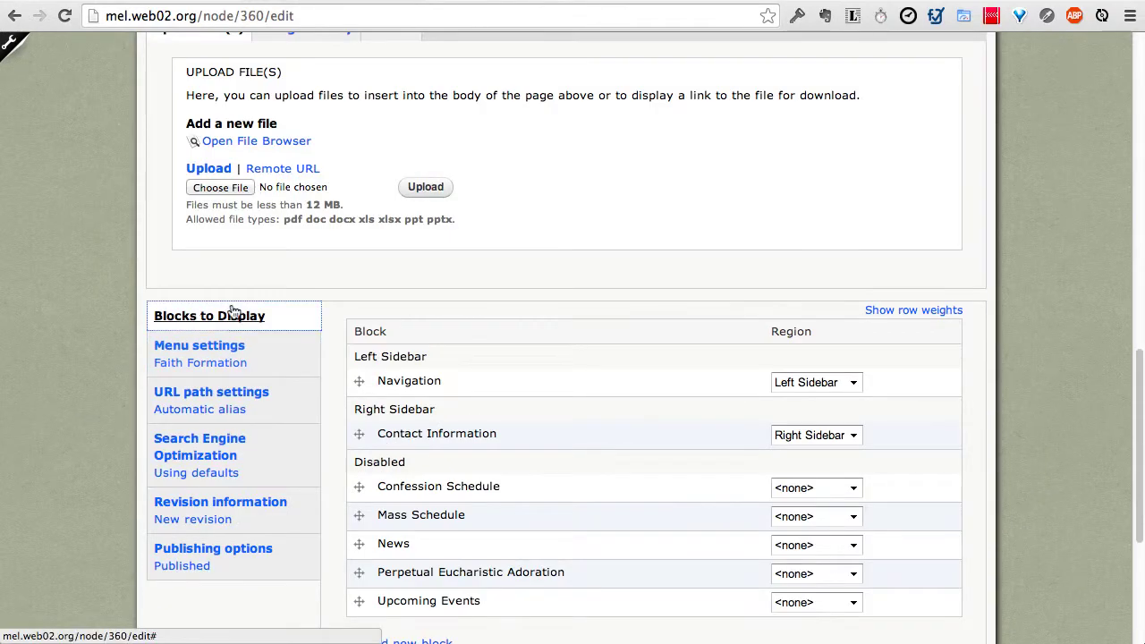
pyautogui.moveTo(363, 381); pyautogui.dragTo(361, 430)
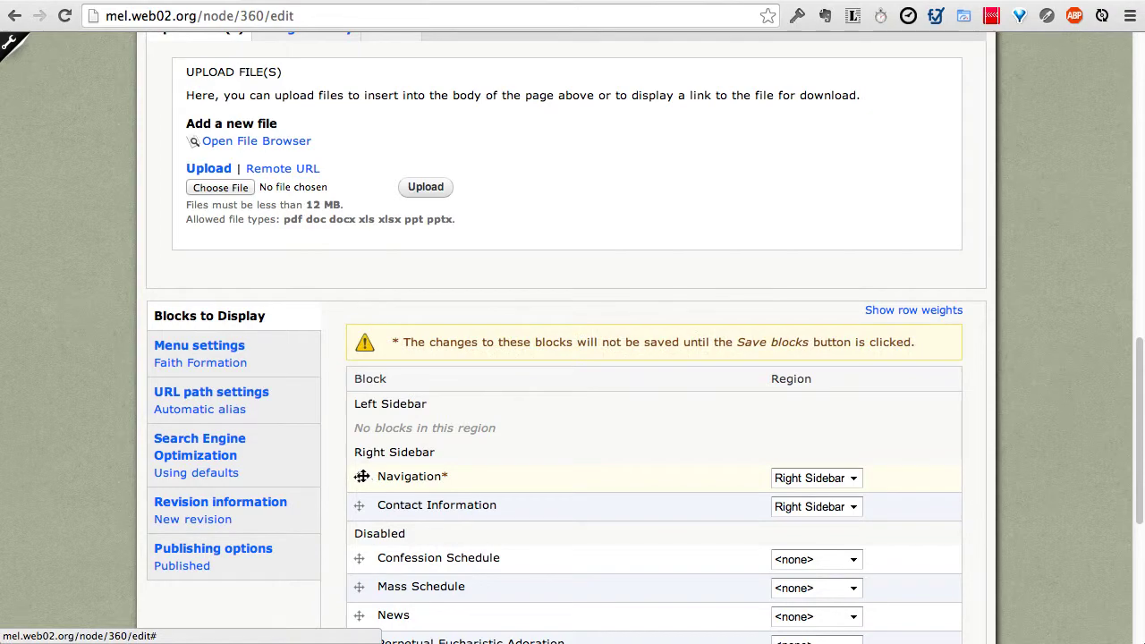
pyautogui.moveTo(362, 475); pyautogui.dragTo(373, 498)
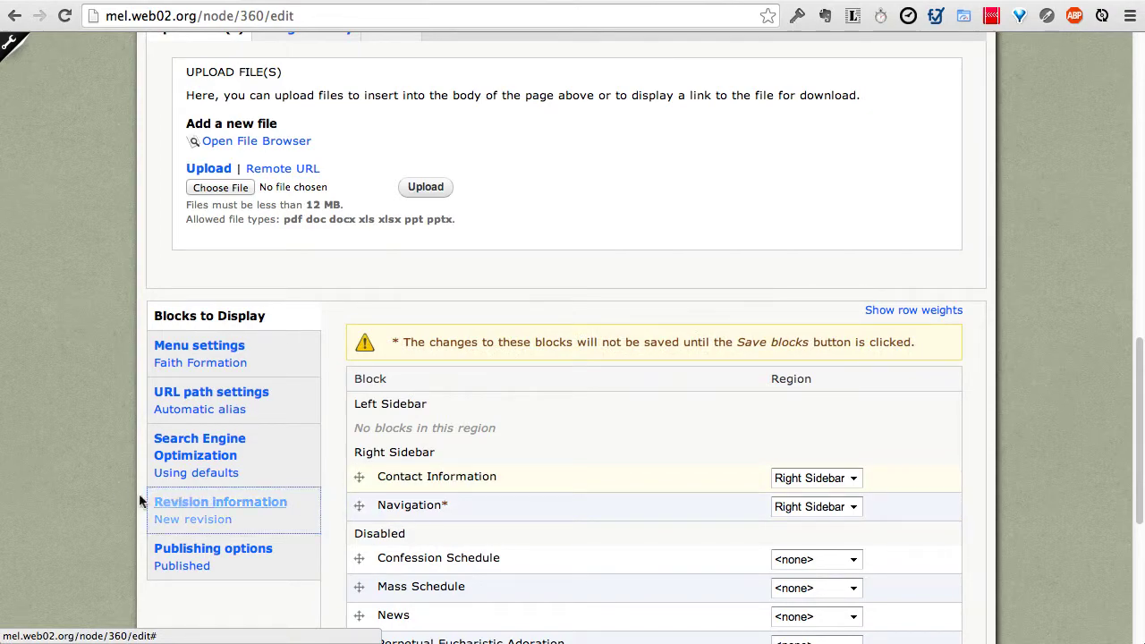
pyautogui.scroll(-5, 171, 504)
pyautogui.click(172, 398)
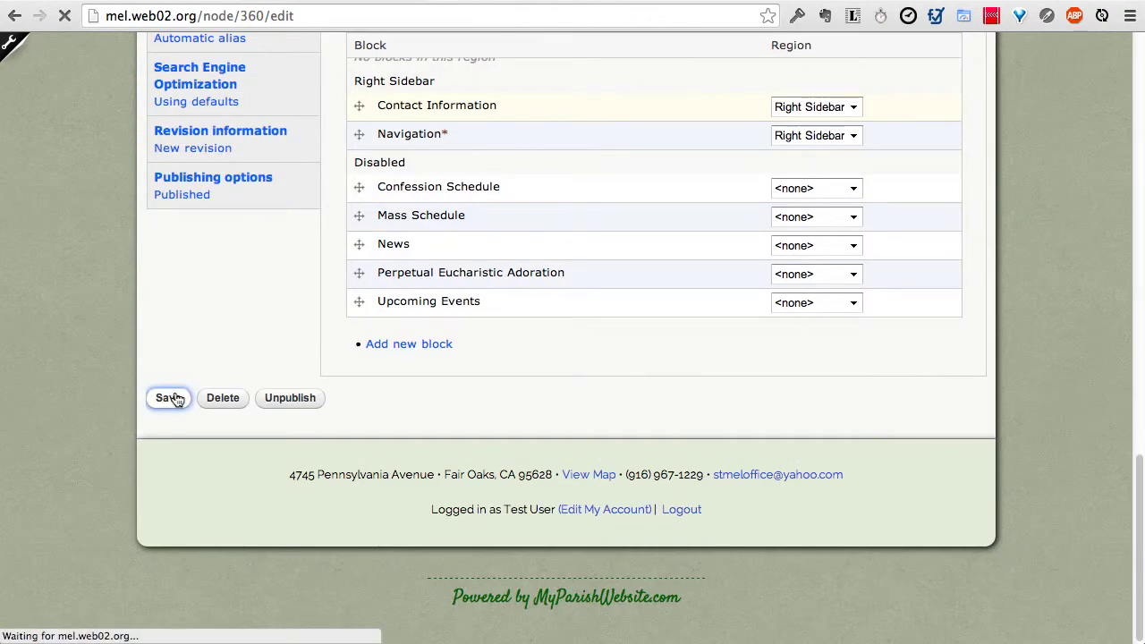
pyautogui.scroll(-3, 176, 399)
pyautogui.scroll(-2, 176, 399)
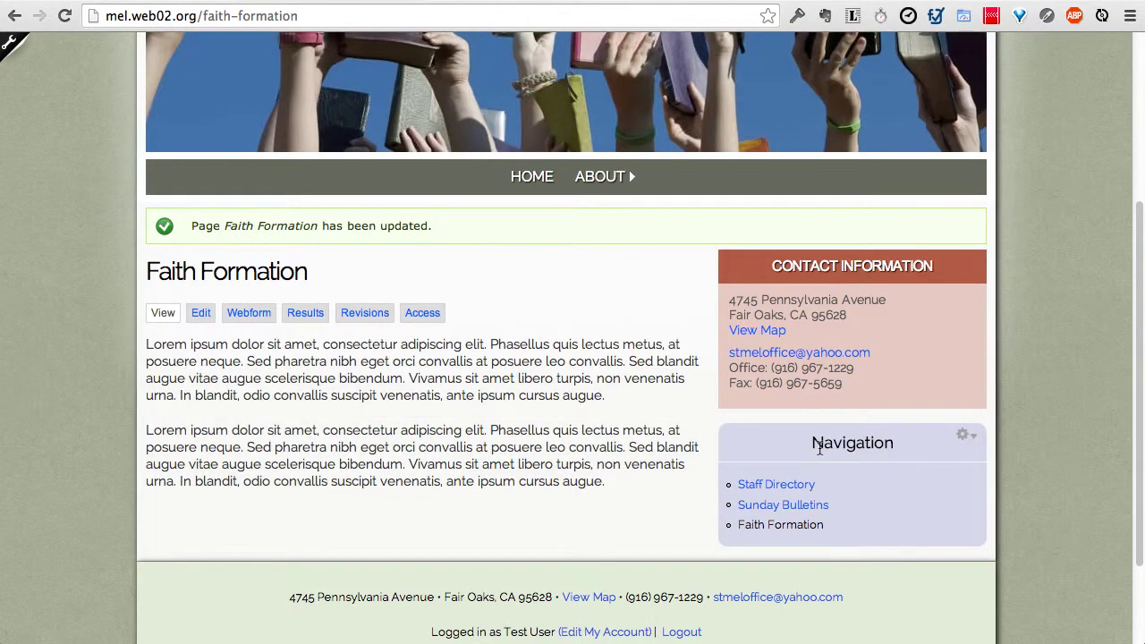
pyautogui.moveTo(599, 178)
# Step: In Main Menu, move Faith Formation to top level between Home and About and save
pyautogui.click(10, 48)
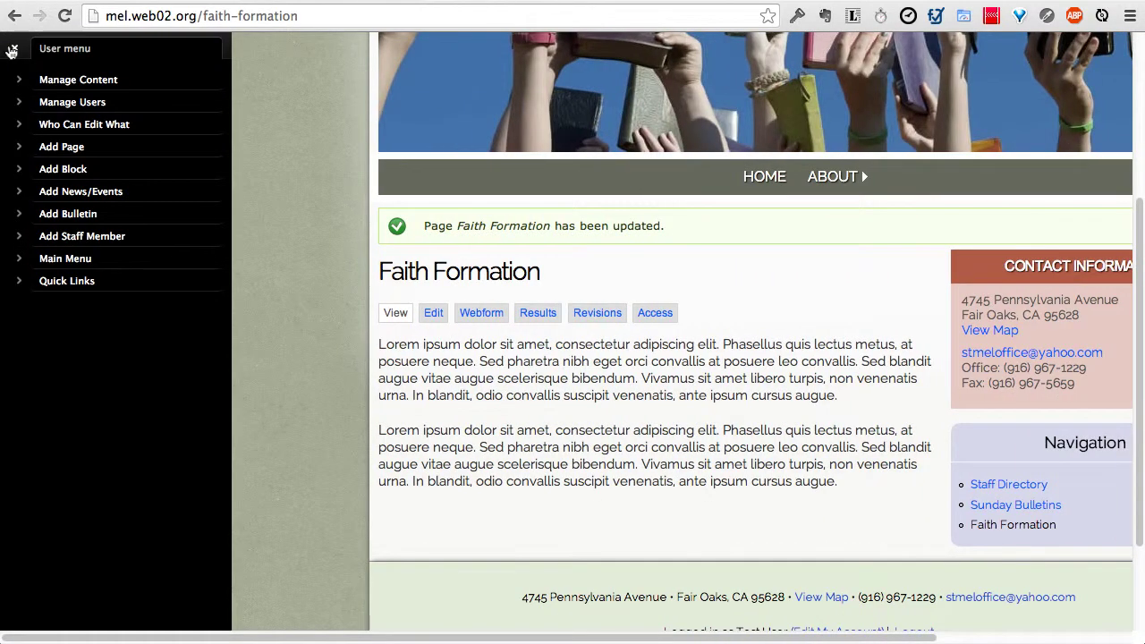
pyautogui.click(114, 259)
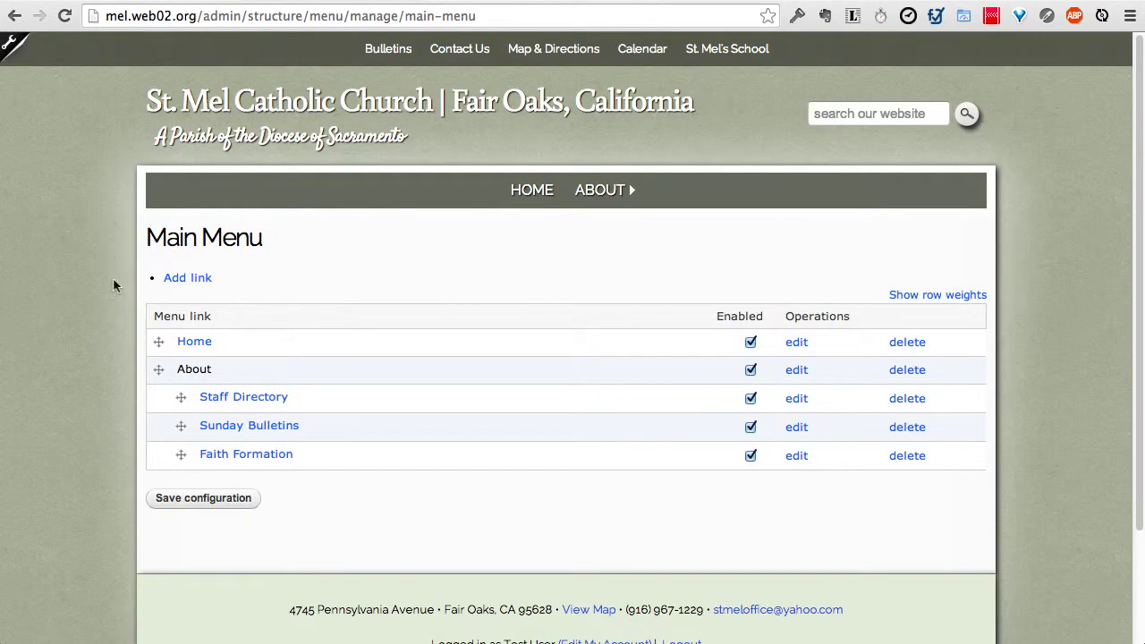
pyautogui.moveTo(179, 455); pyautogui.dragTo(161, 462)
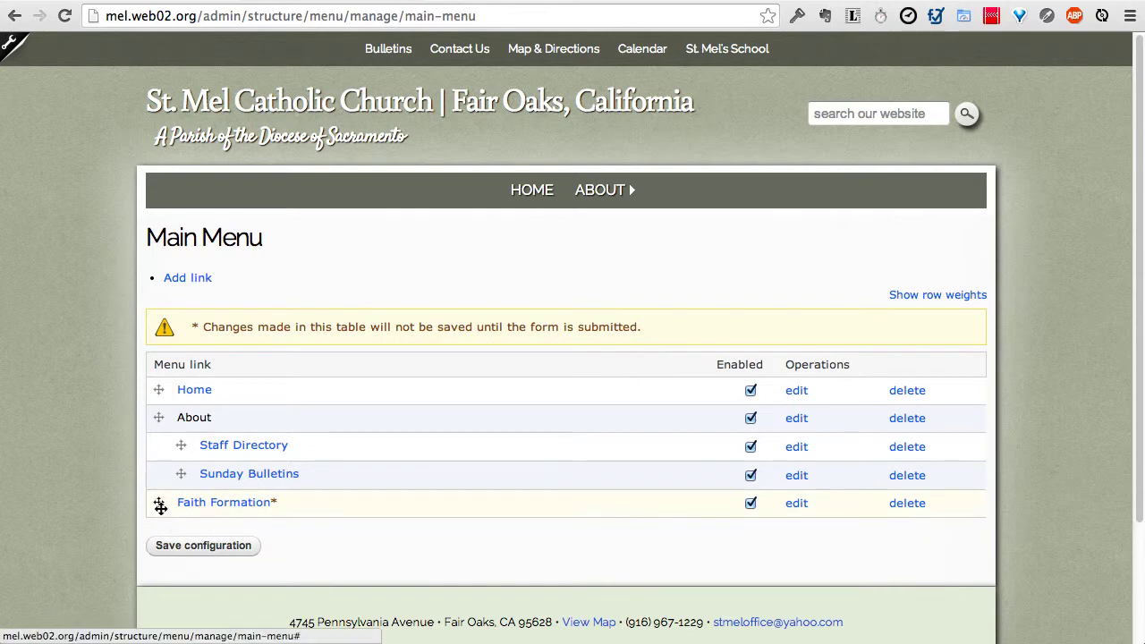
pyautogui.moveTo(154, 503); pyautogui.dragTo(160, 419)
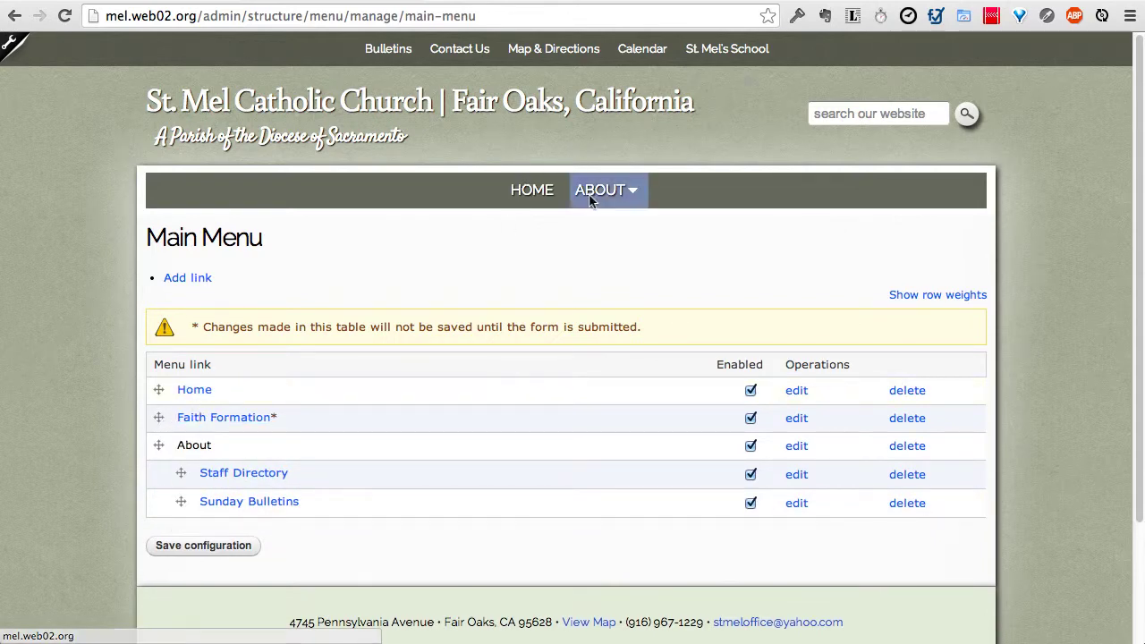
pyautogui.click(238, 547)
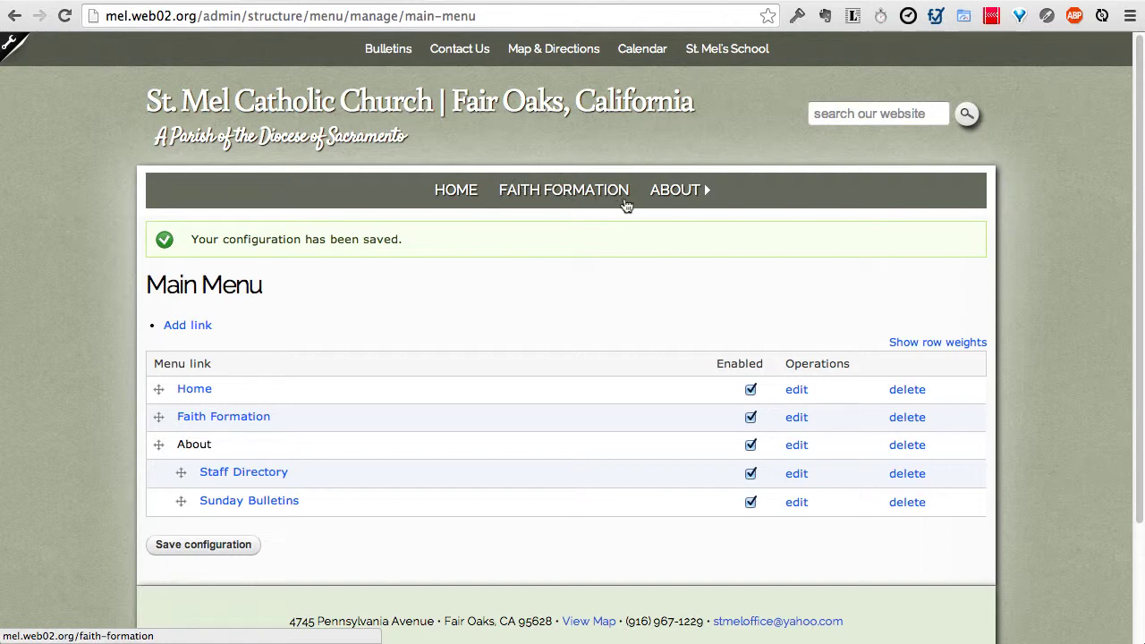
# Step: Move Faith Formation after About, save the menu, and view the Faith Formation page
pyautogui.moveTo(159, 416); pyautogui.dragTo(159, 502)
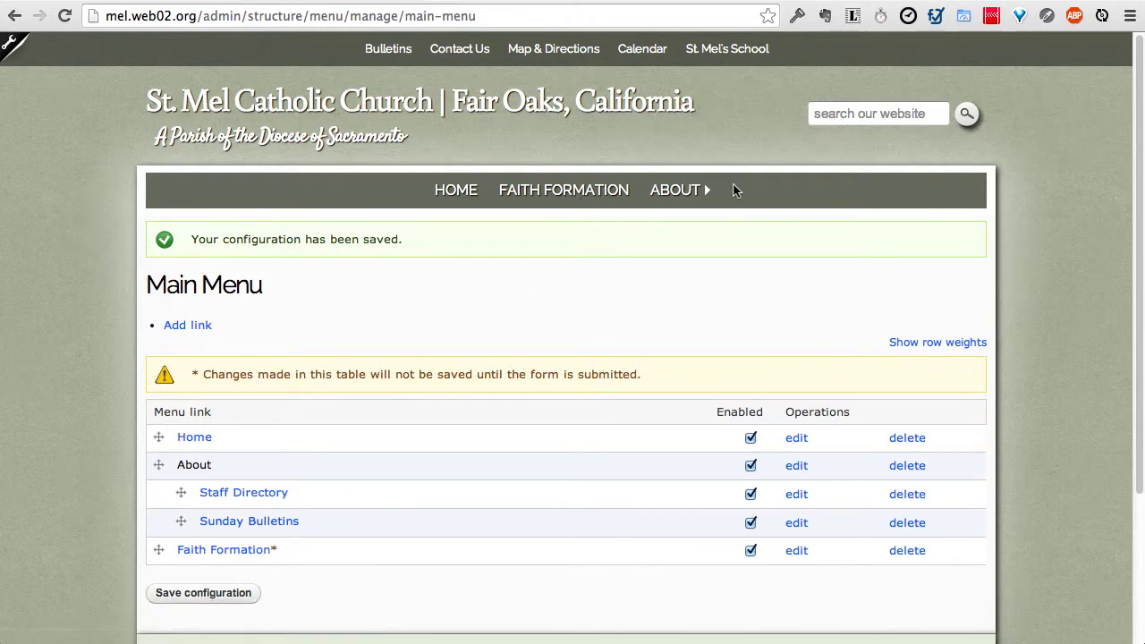
pyautogui.click(232, 599)
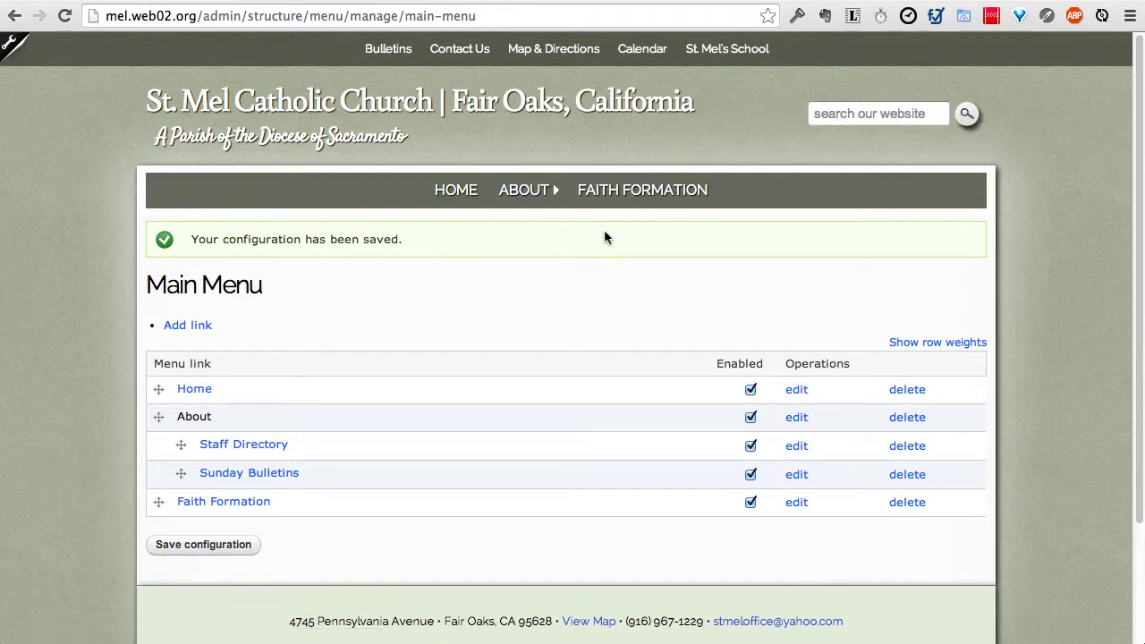
pyautogui.click(627, 198)
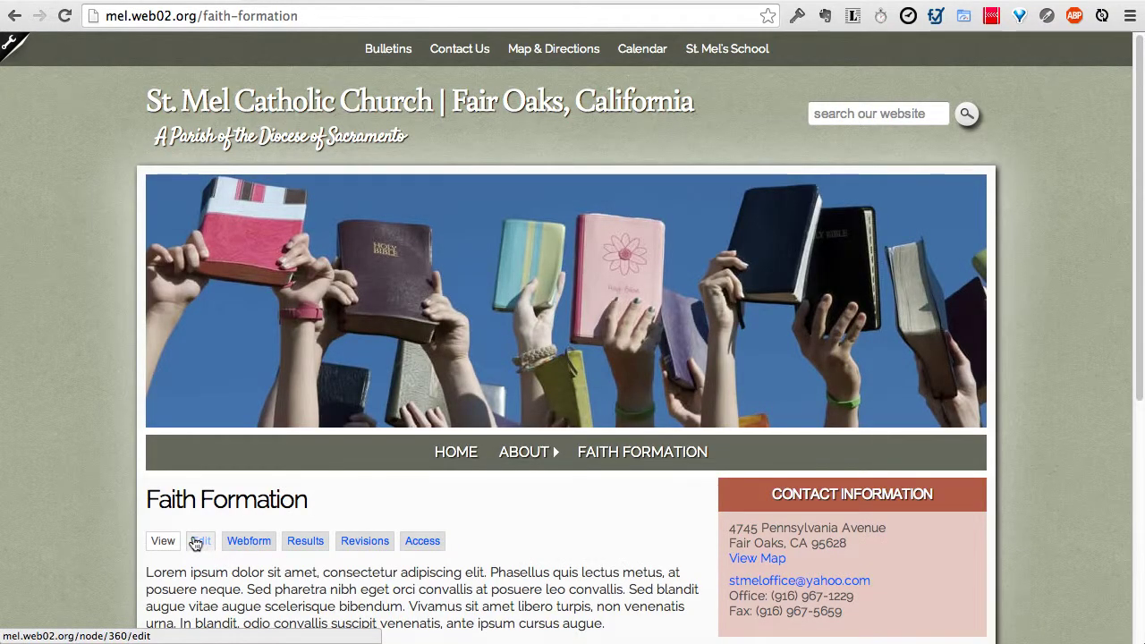
# Step: Unpublish the Faith Formation page from the Manage Content list
pyautogui.click(10, 52)
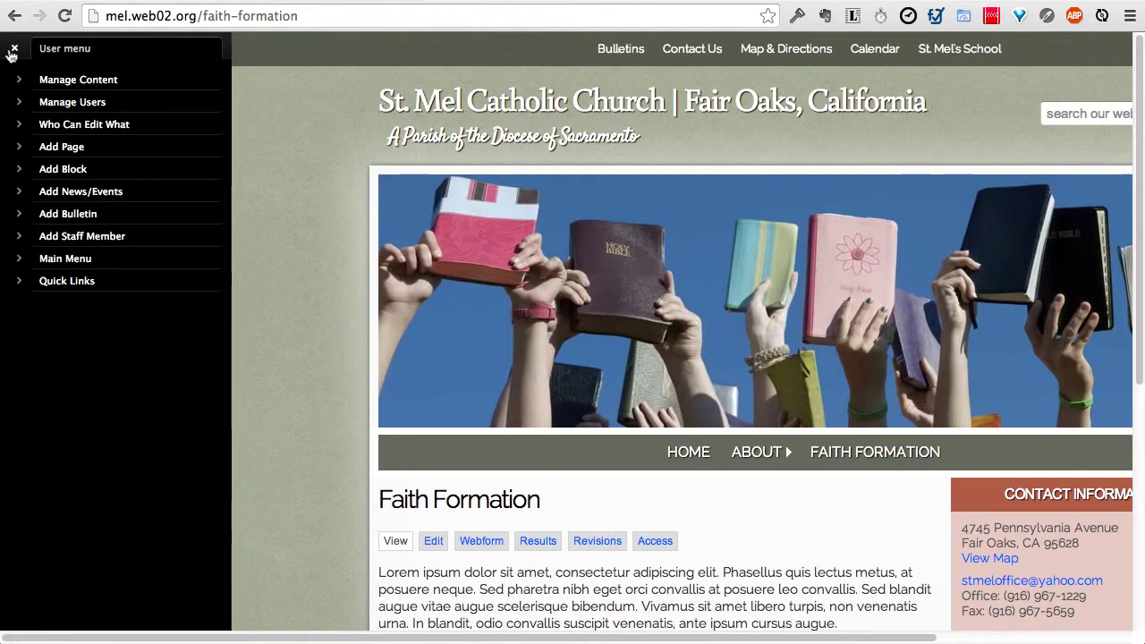
pyautogui.click(125, 82)
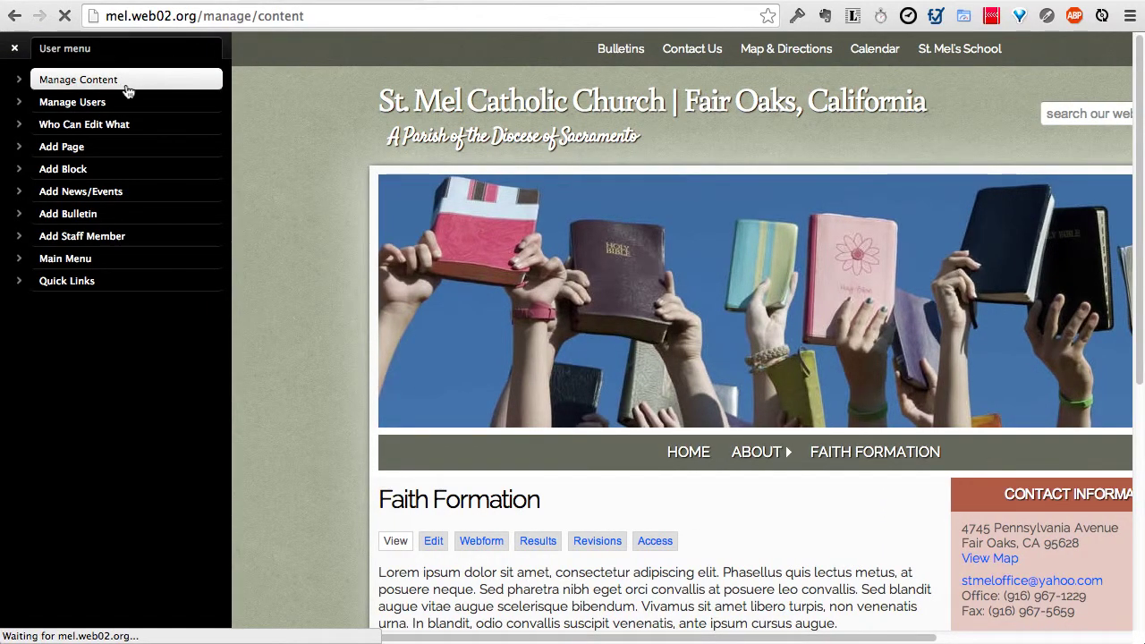
pyautogui.scroll(-2, 92, 343)
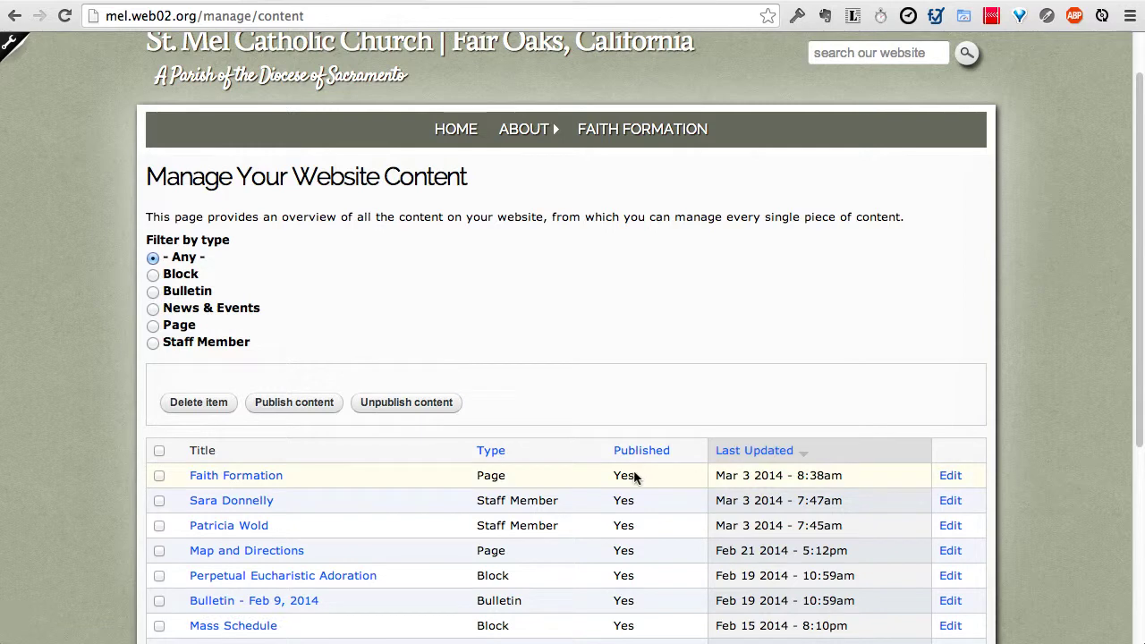
pyautogui.click(159, 477)
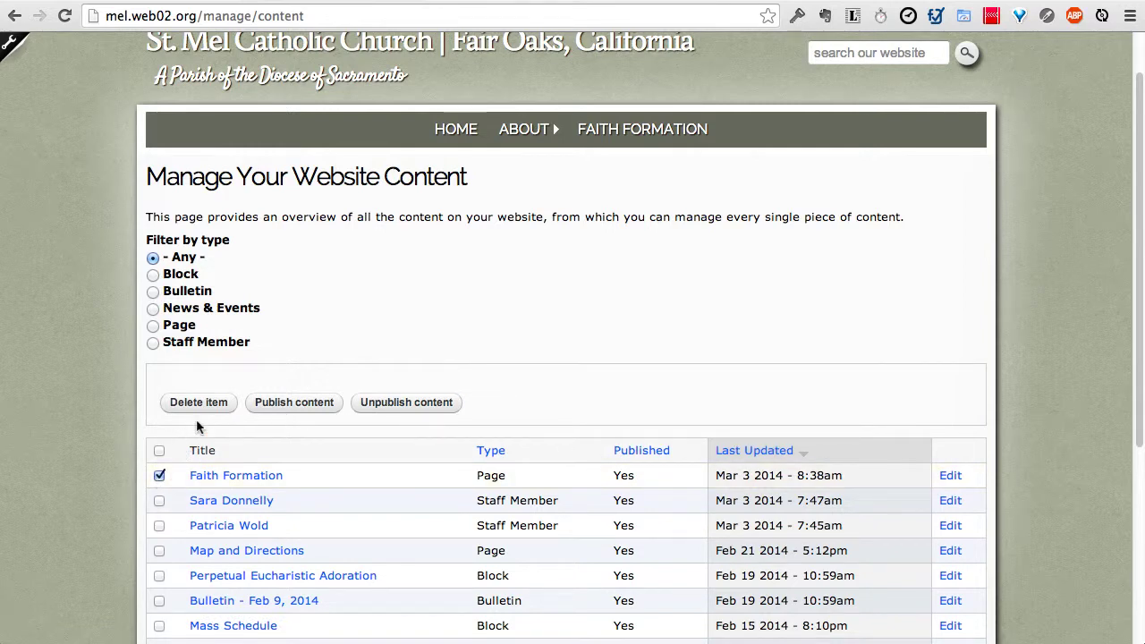
pyautogui.click(410, 409)
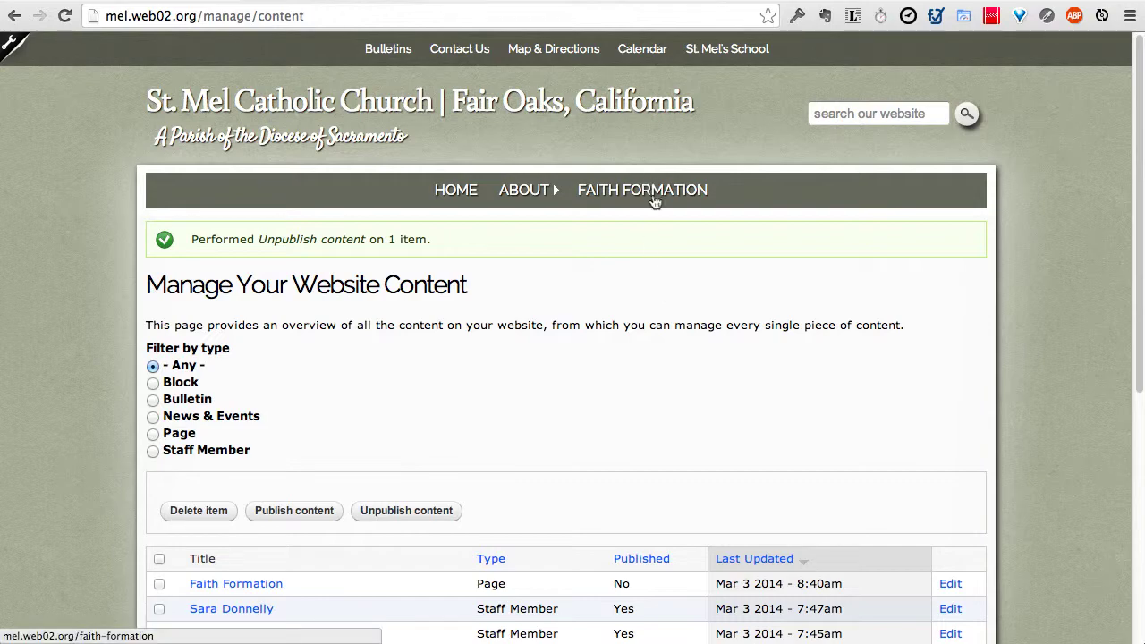
# Step: Select Faith Formation again and publish it once more
pyautogui.scroll(-5, 688, 313)
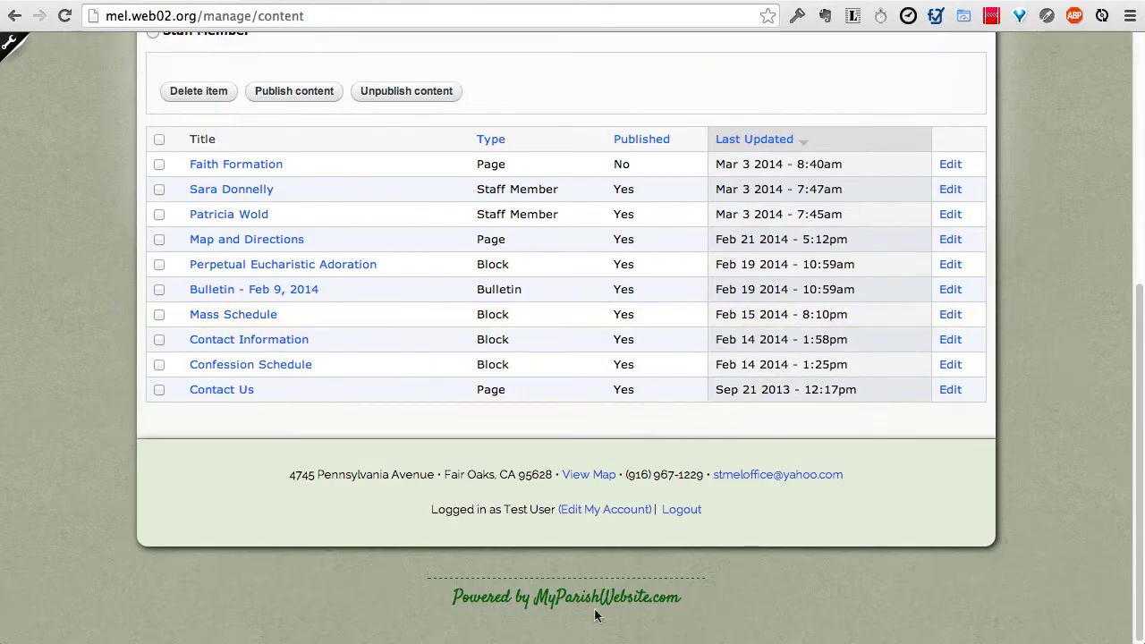
pyautogui.scroll(5, 683, 516)
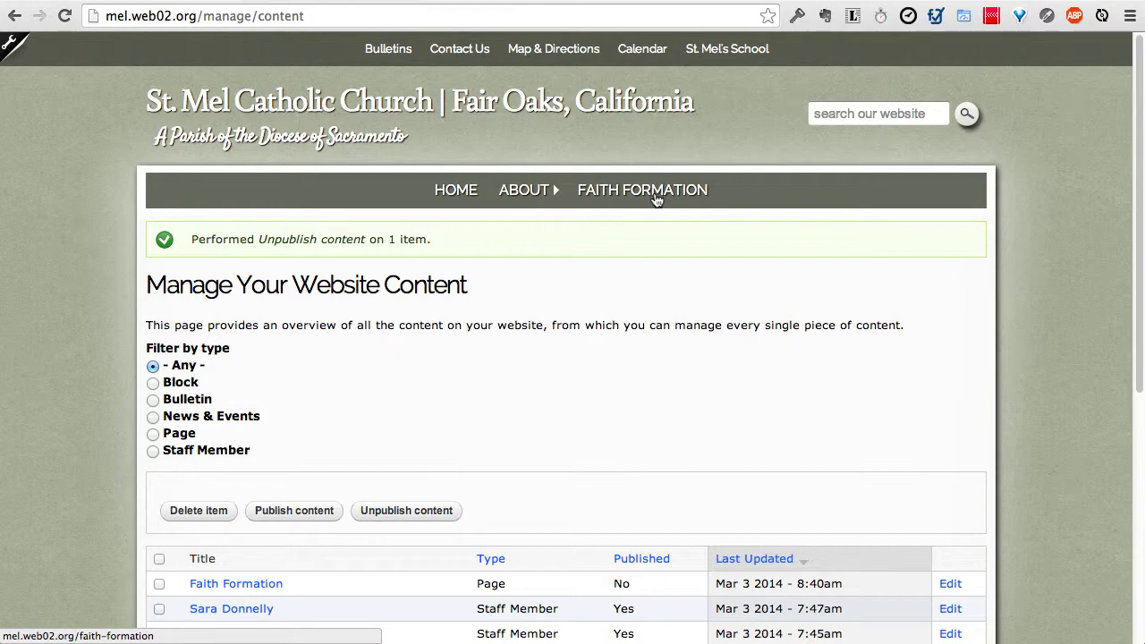
pyautogui.scroll(-3, 626, 250)
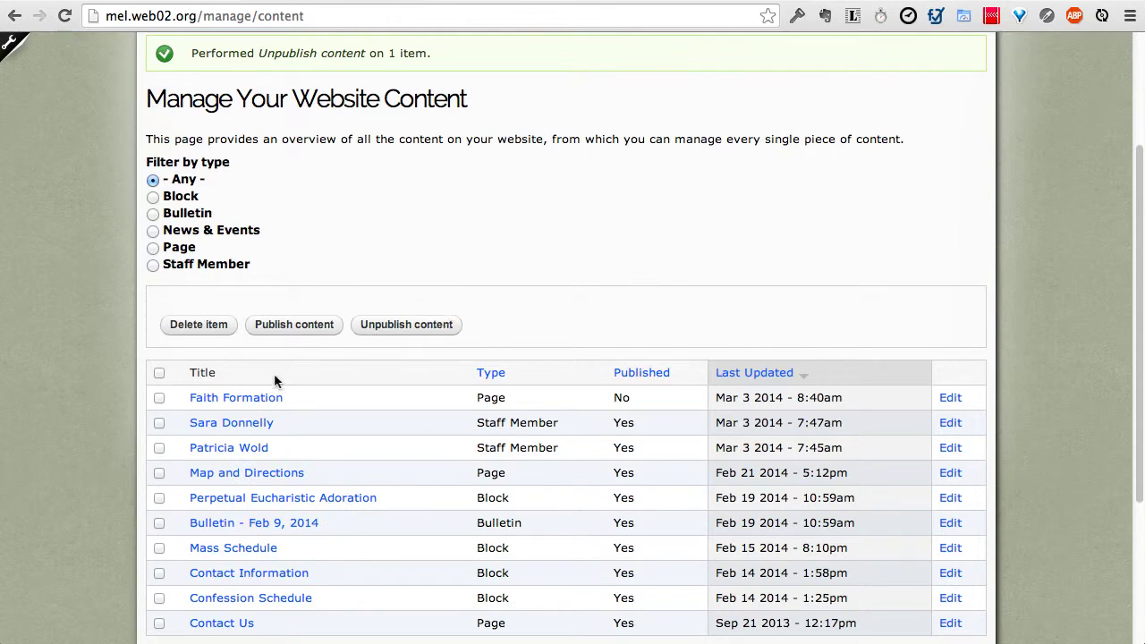
pyautogui.click(159, 398)
pyautogui.click(276, 324)
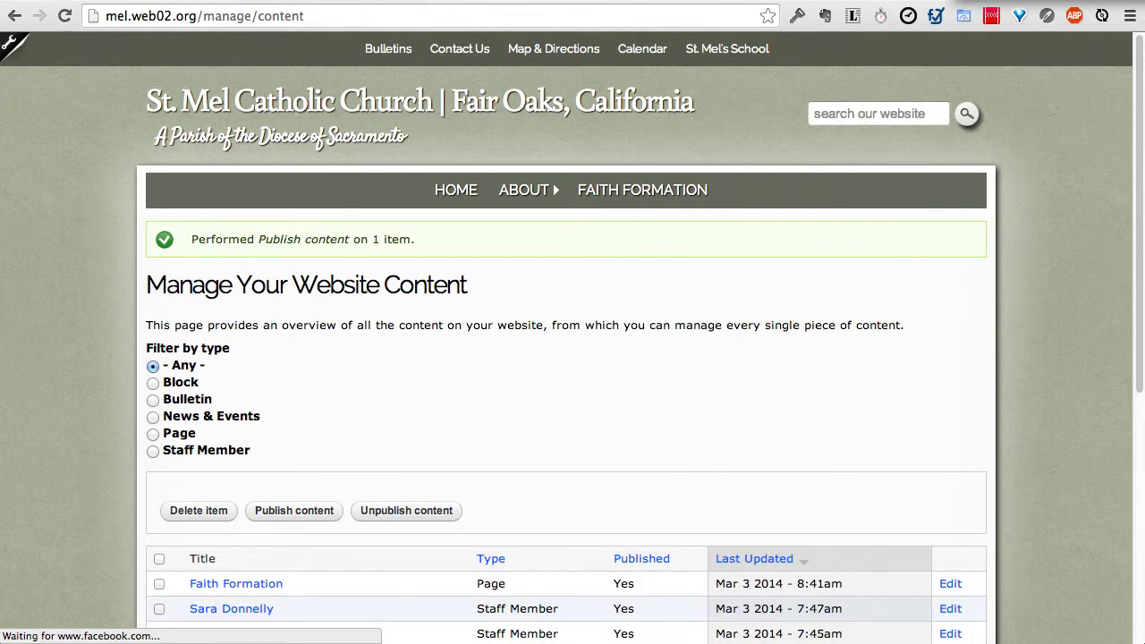
pyautogui.scroll(-1, 305, 302)
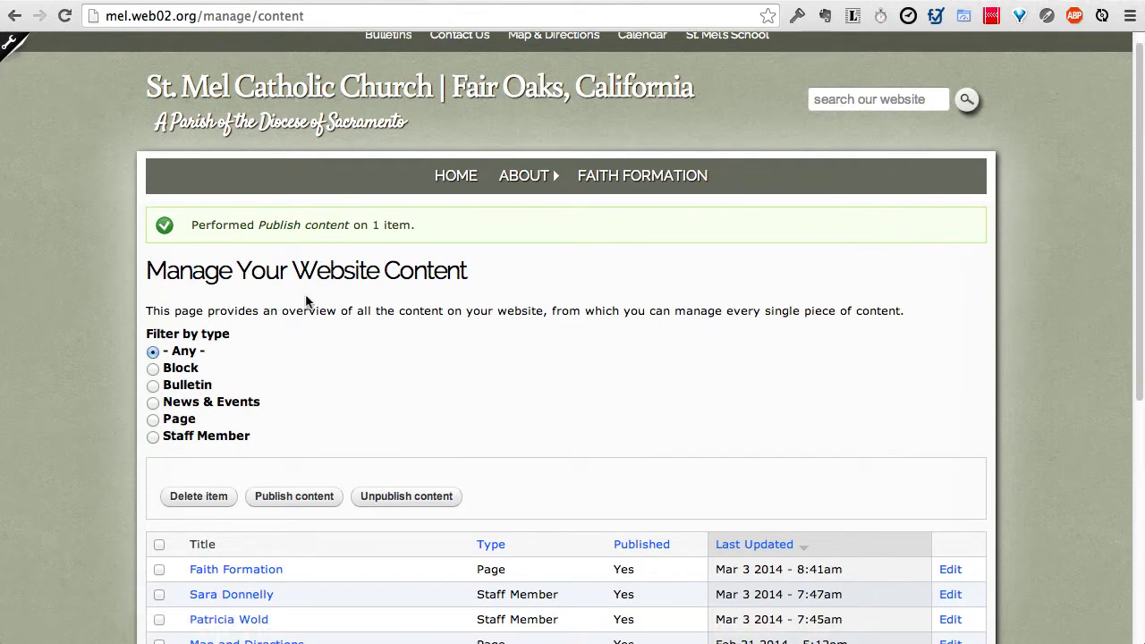
# Step: Edit Faith Formation and start inserting an image at the beginning of the body text
pyautogui.click(947, 570)
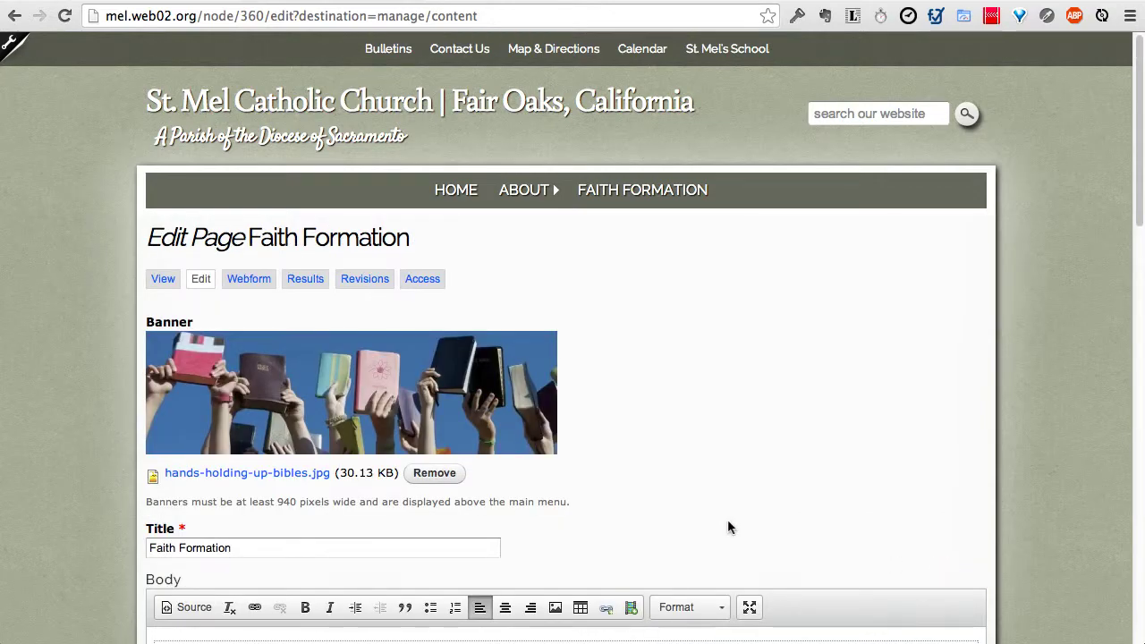
pyautogui.scroll(-5, 727, 519)
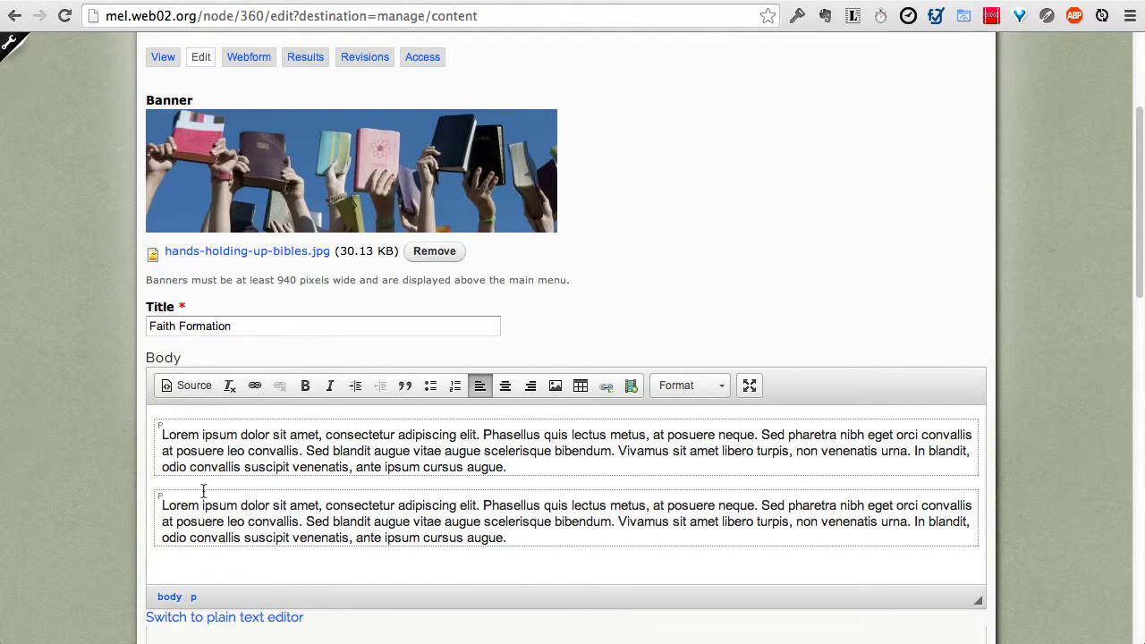
pyautogui.click(162, 434)
pyautogui.click(555, 385)
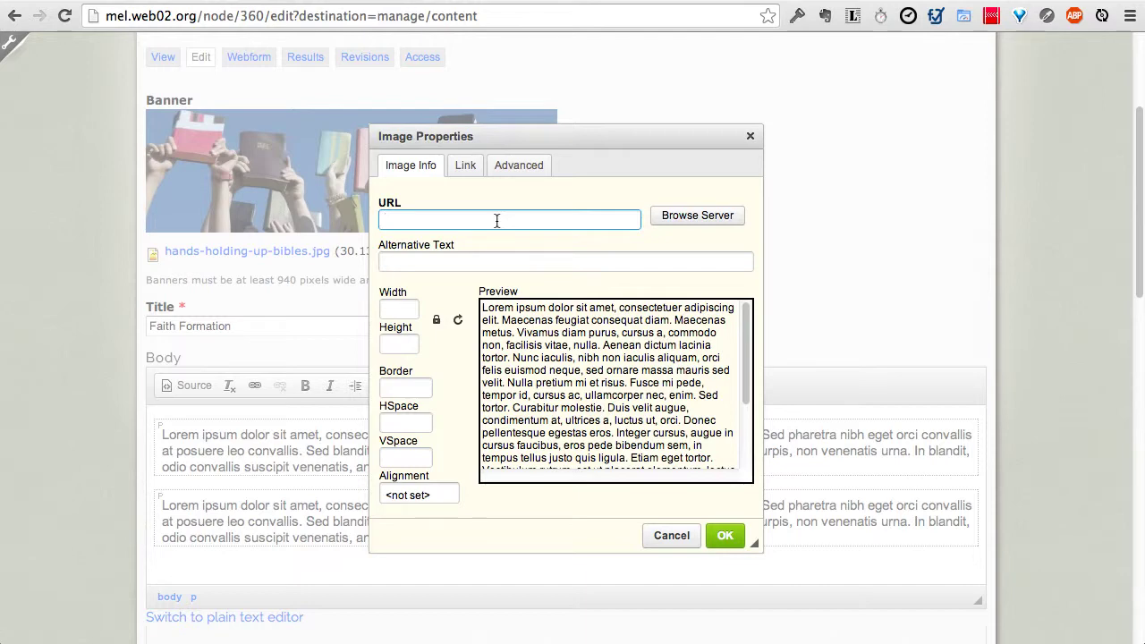
# Step: Open the server file browser and preview monstrance.jpg in the uploads folder
pyautogui.click(689, 216)
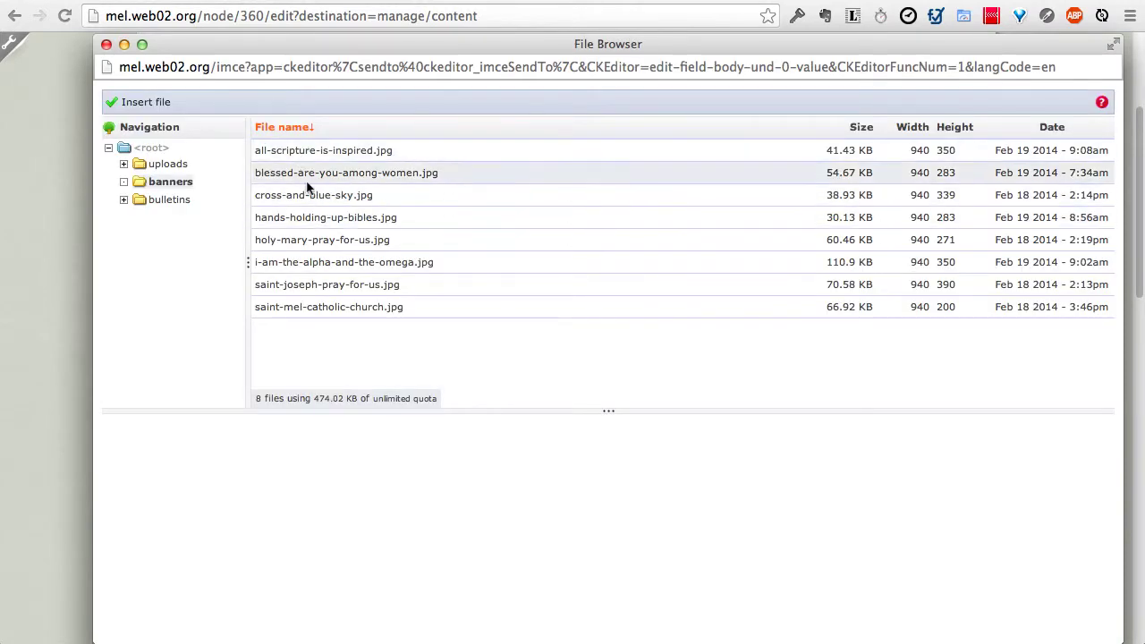
pyautogui.click(173, 167)
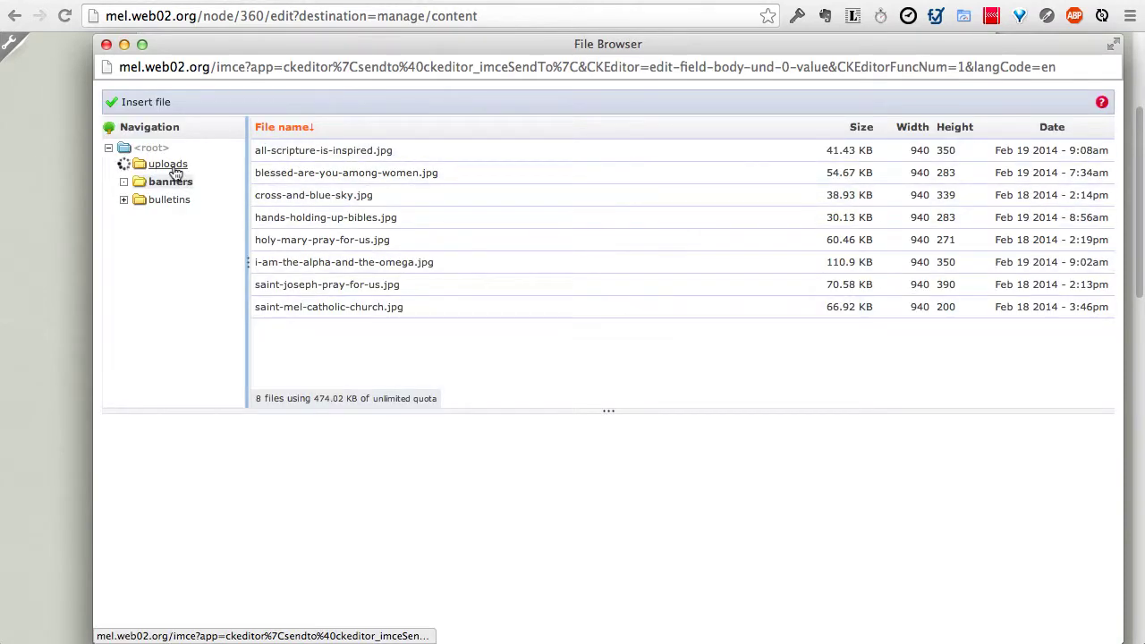
pyautogui.click(270, 157)
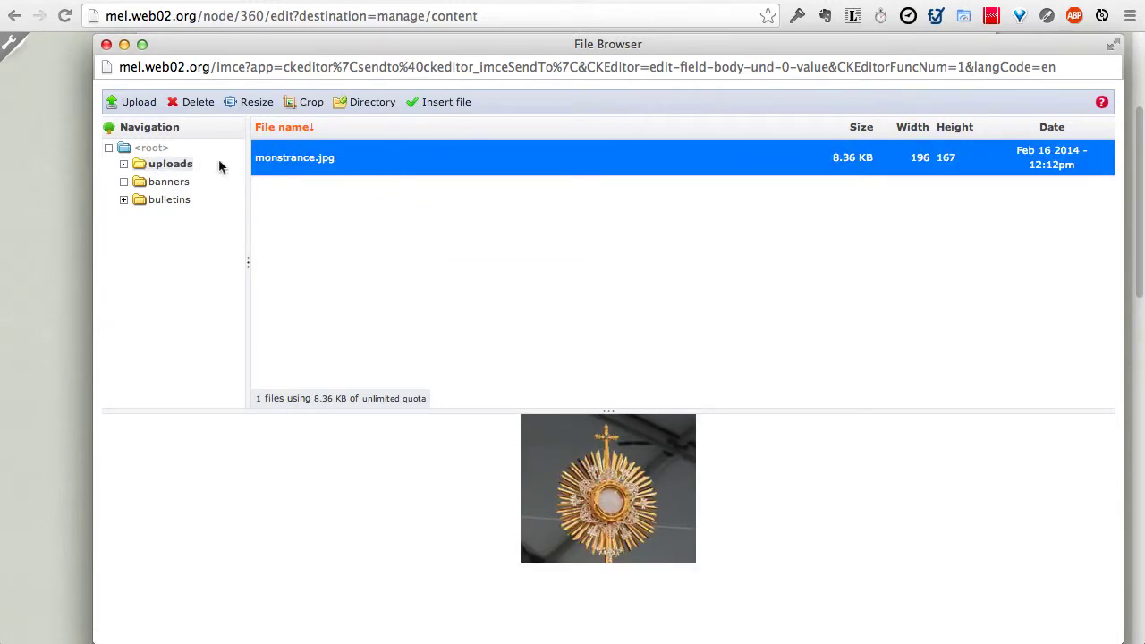
# Step: Preview the four banner images in banners, then return to the uploads folder
pyautogui.click(173, 185)
pyautogui.click(291, 173)
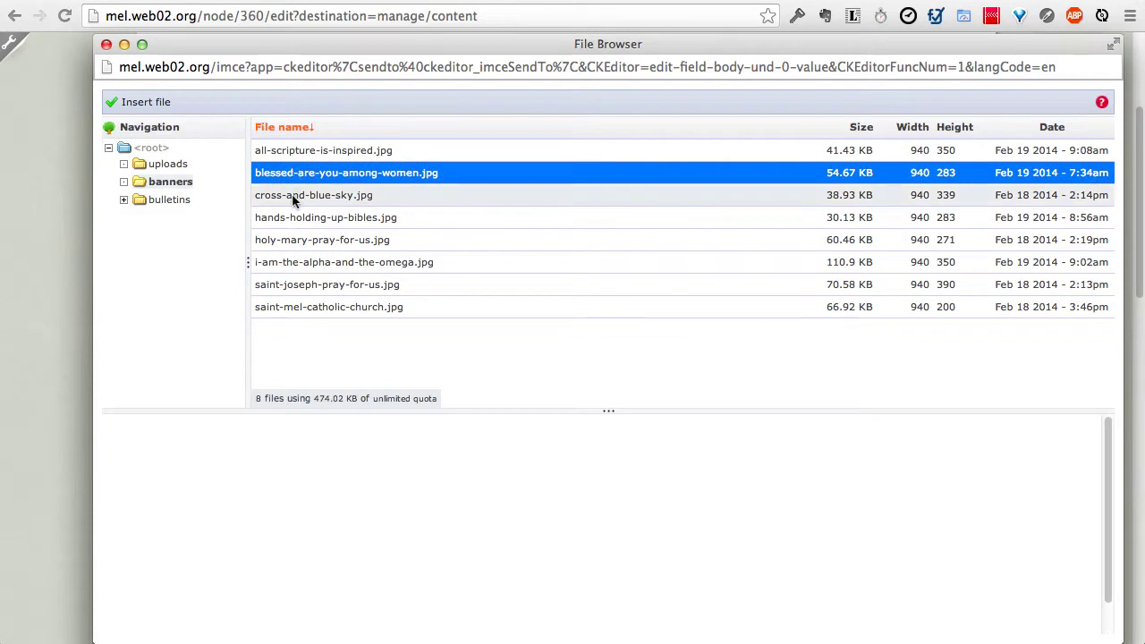
pyautogui.click(294, 196)
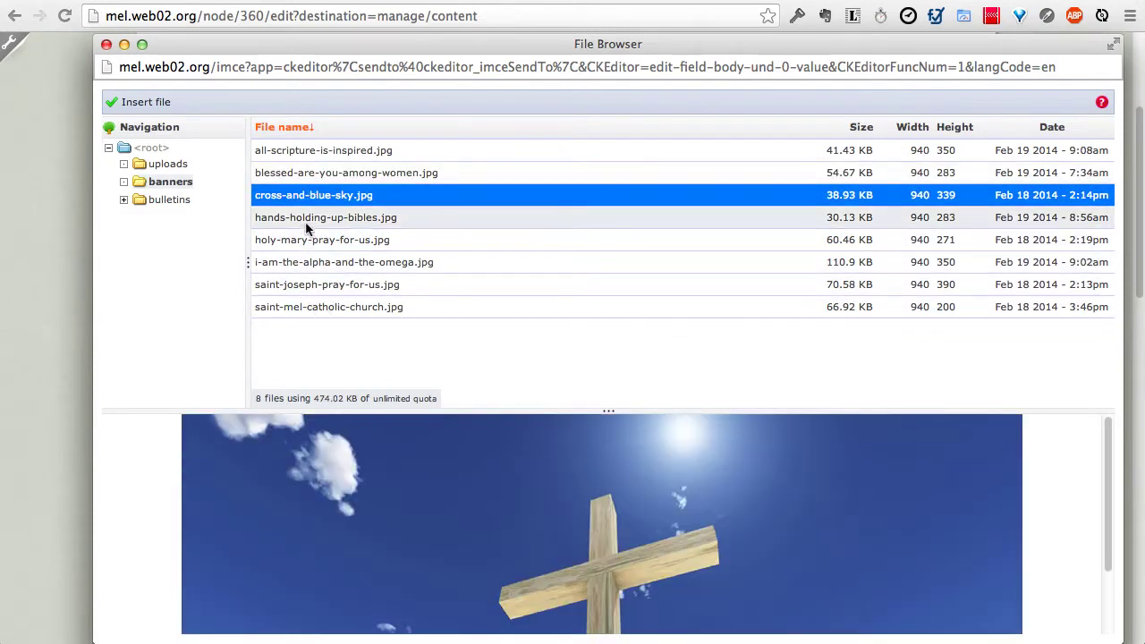
pyautogui.click(304, 220)
pyautogui.click(312, 240)
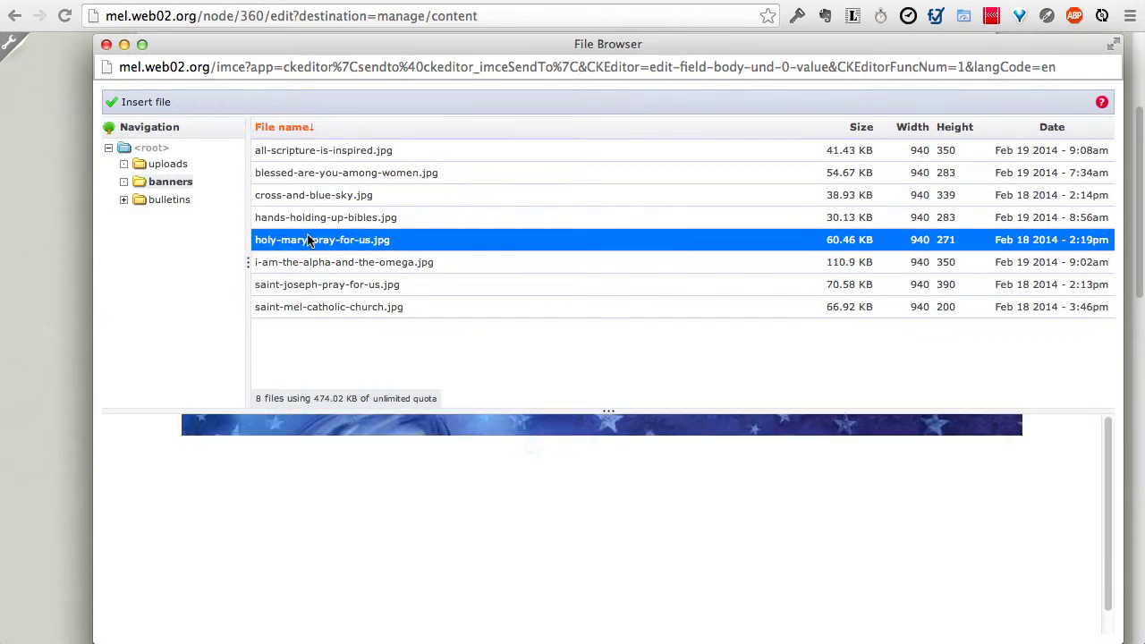
pyautogui.click(178, 166)
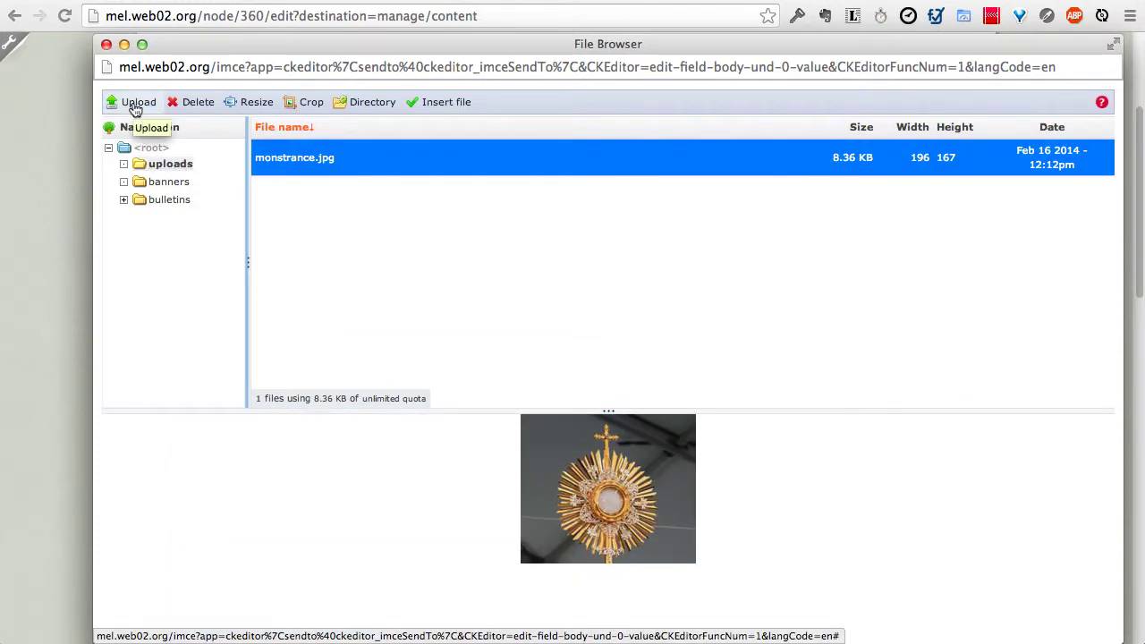
# Step: Choose catholic school child (small).jpg from the iStockPhoto folder as the file to upload
pyautogui.click(134, 106)
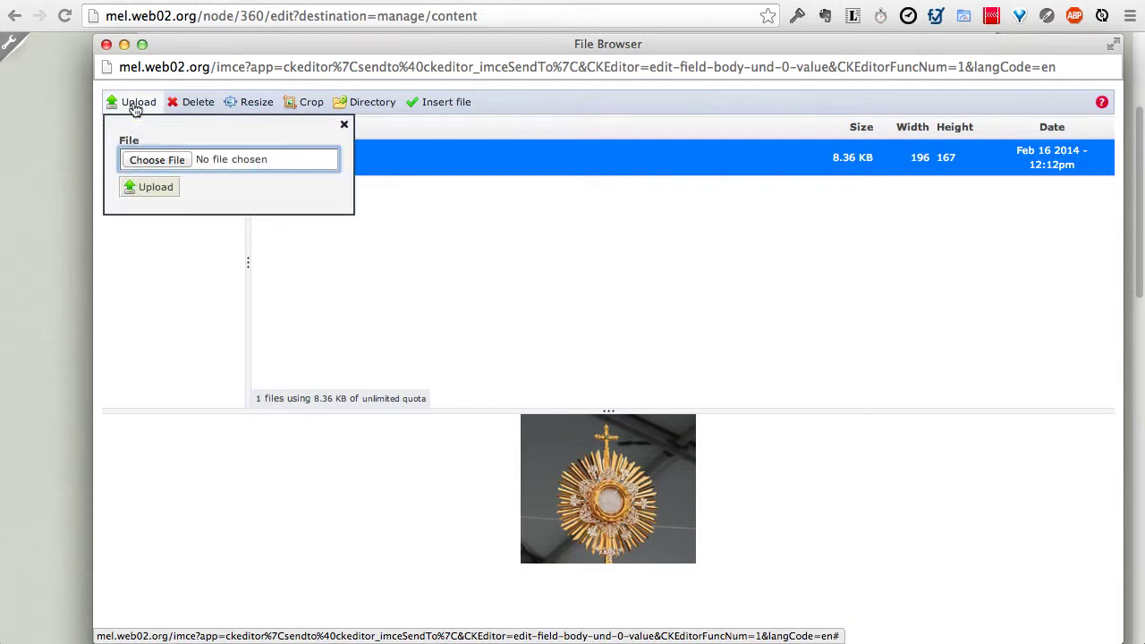
pyautogui.click(148, 159)
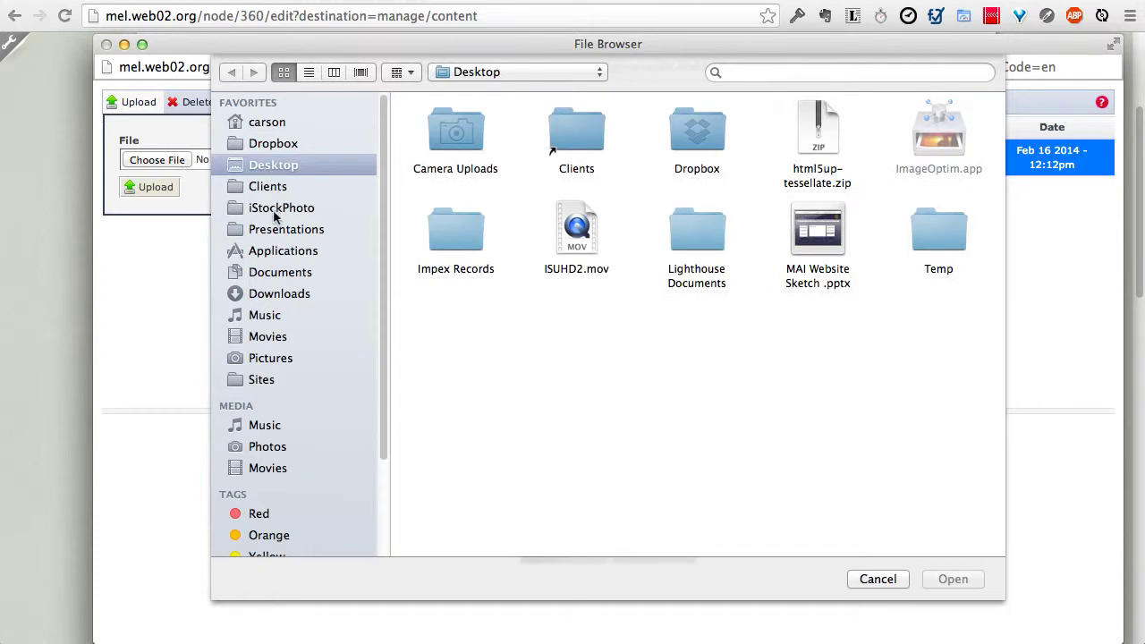
pyautogui.click(277, 208)
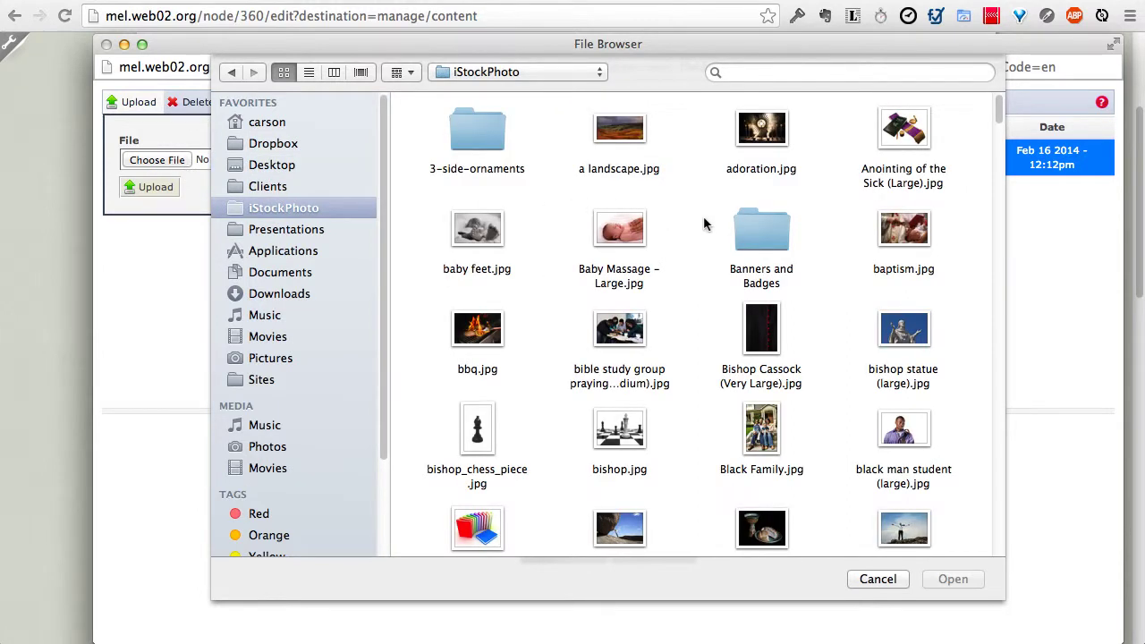
pyautogui.scroll(-2, 851, 346)
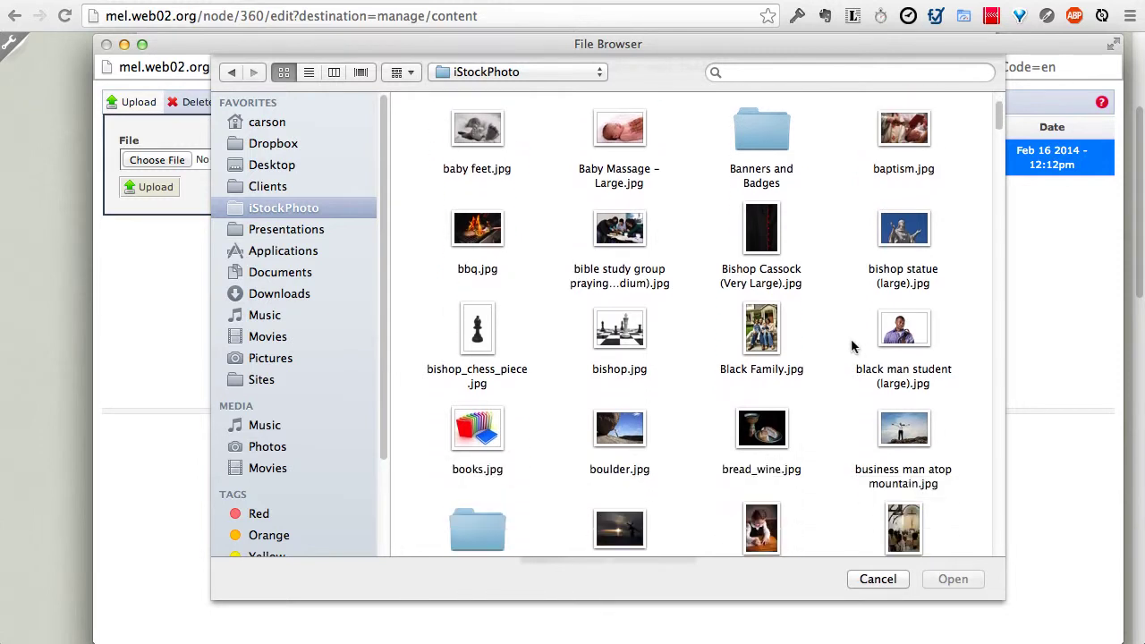
pyautogui.scroll(-1, 852, 346)
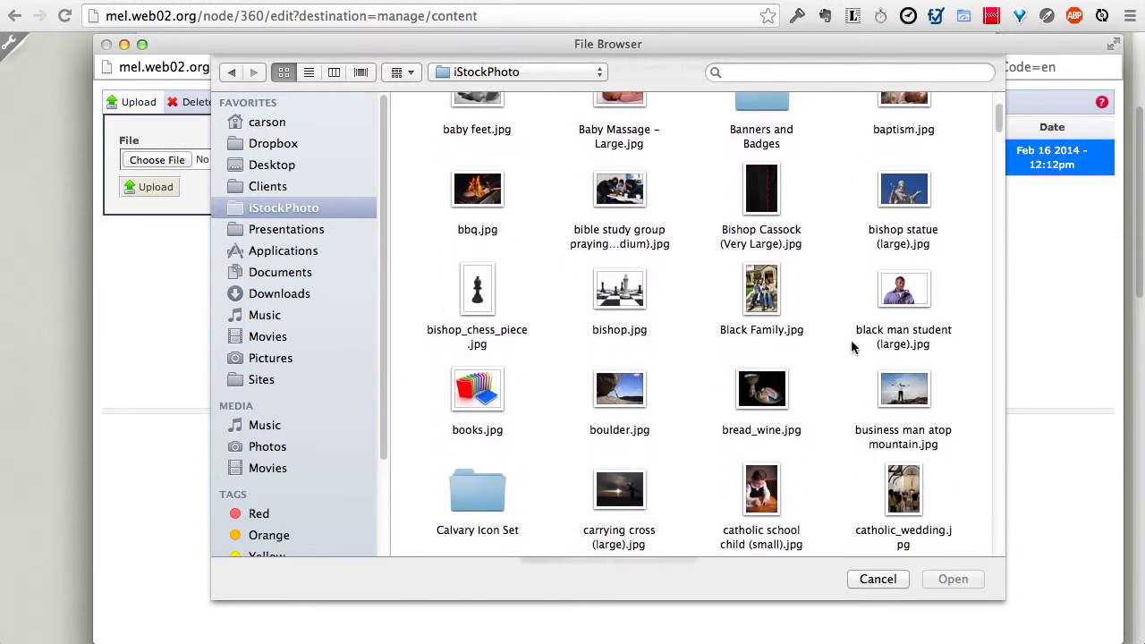
pyautogui.click(760, 488)
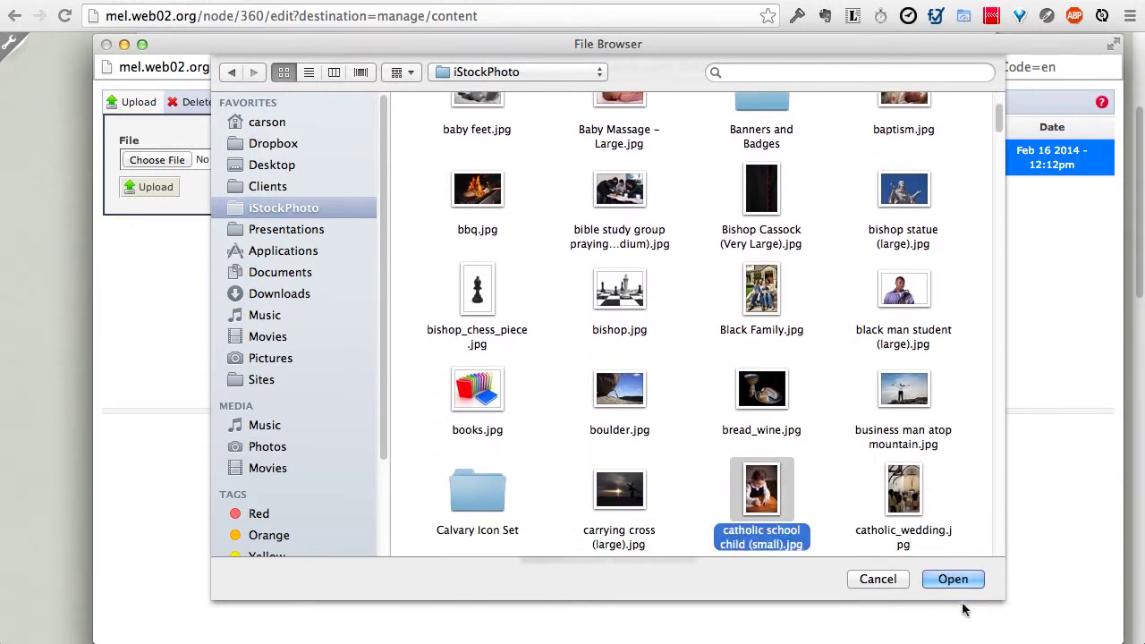
pyautogui.click(955, 580)
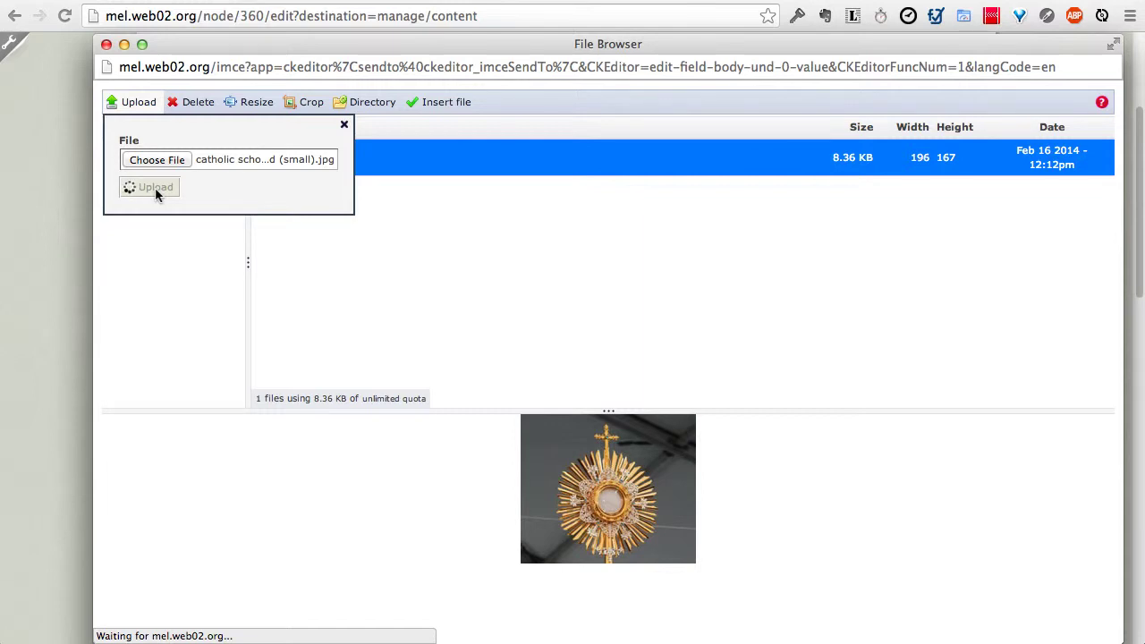
# Step: Close the upload form, leaving catholic school child (small).jpg in the uploads folder
pyautogui.click(344, 125)
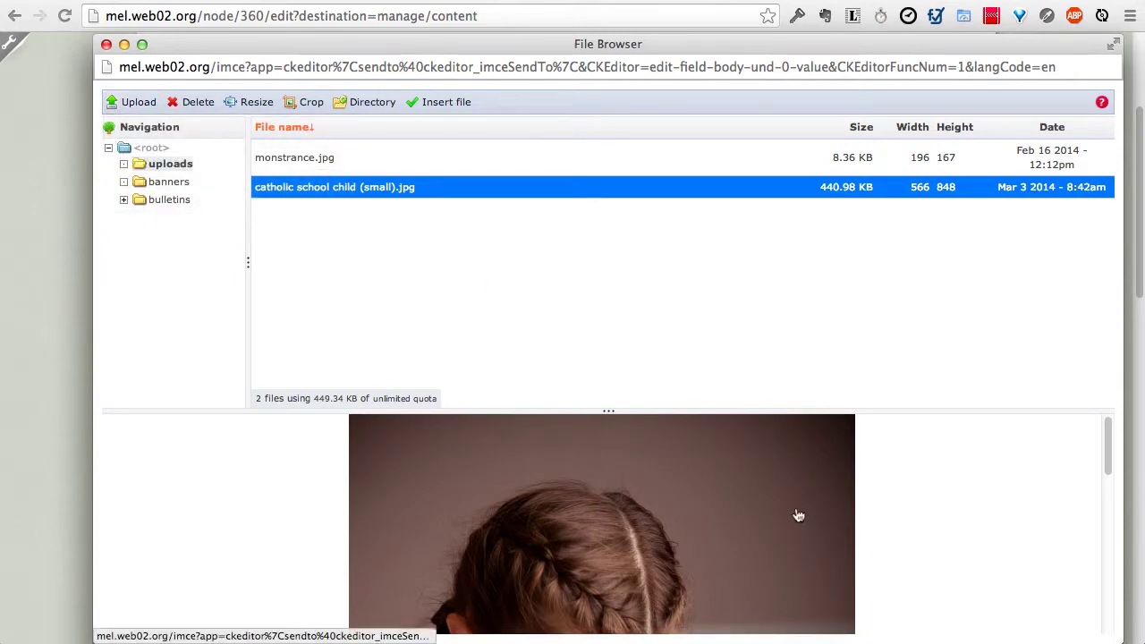
pyautogui.scroll(-5, 797, 513)
pyautogui.scroll(5, 797, 513)
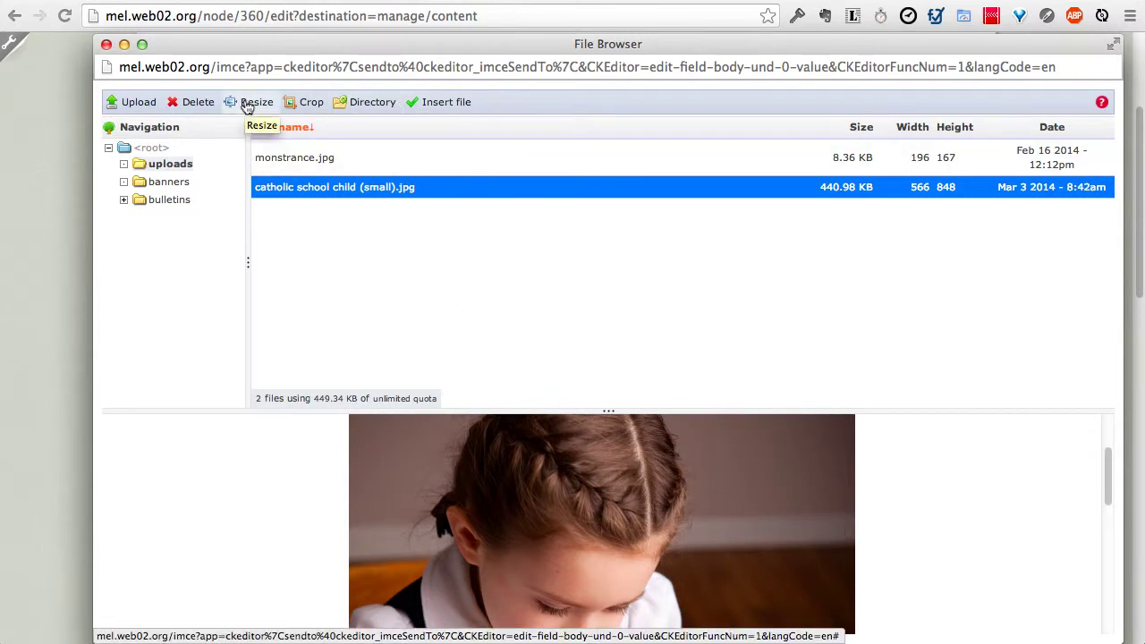
# Step: Try several crop areas on the child photo, then close cropping without applying it
pyautogui.click(297, 104)
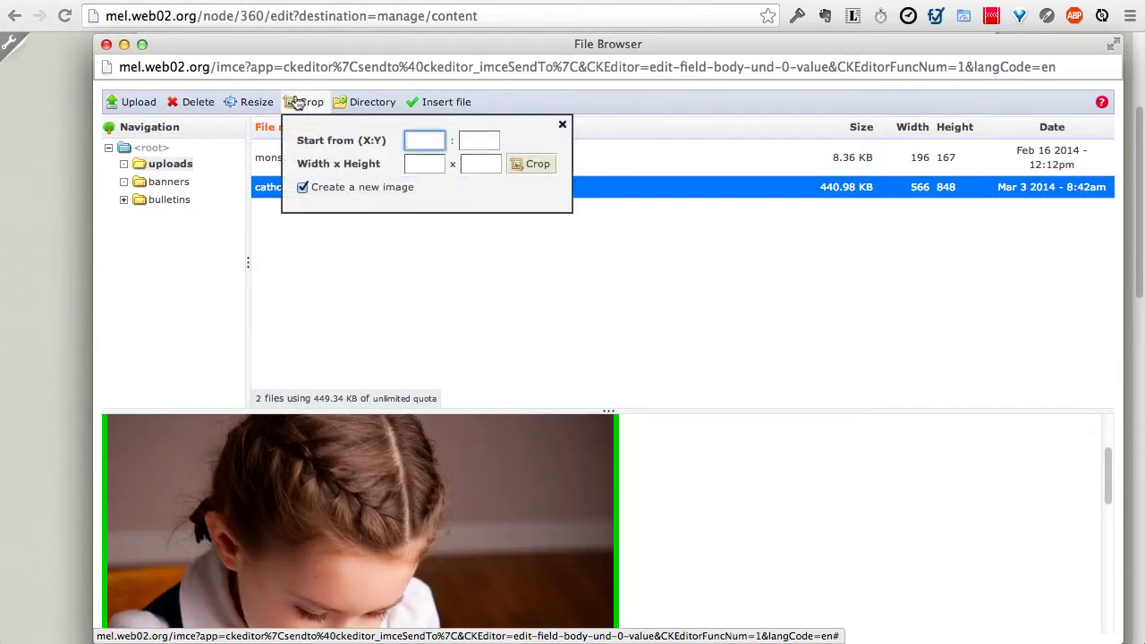
pyautogui.scroll(5, 327, 545)
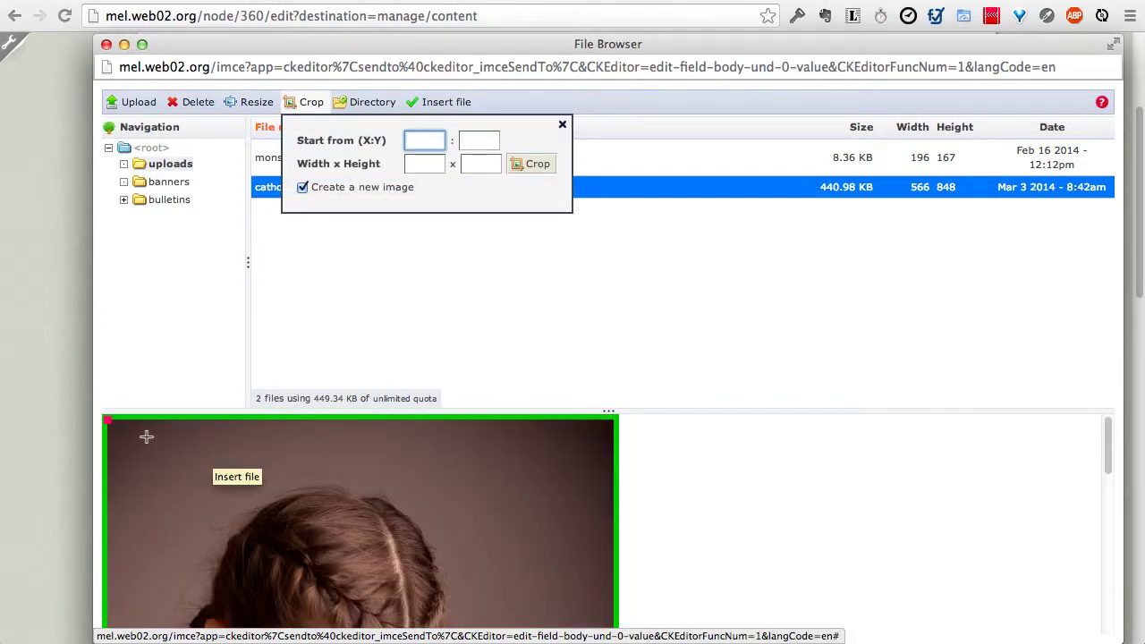
pyautogui.moveTo(140, 434)
pyautogui.mouseDown()
pyautogui.moveTo(464, 630)
pyautogui.moveTo(479, 617)
pyautogui.mouseUp()
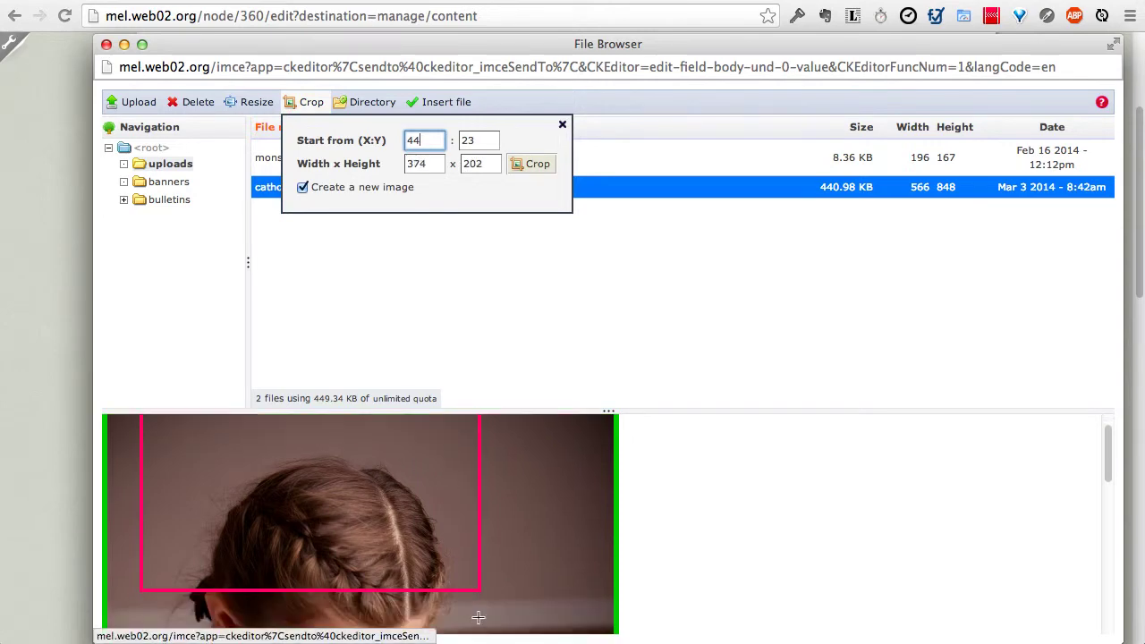
pyautogui.scroll(-3, 478, 617)
pyautogui.scroll(-5, 478, 617)
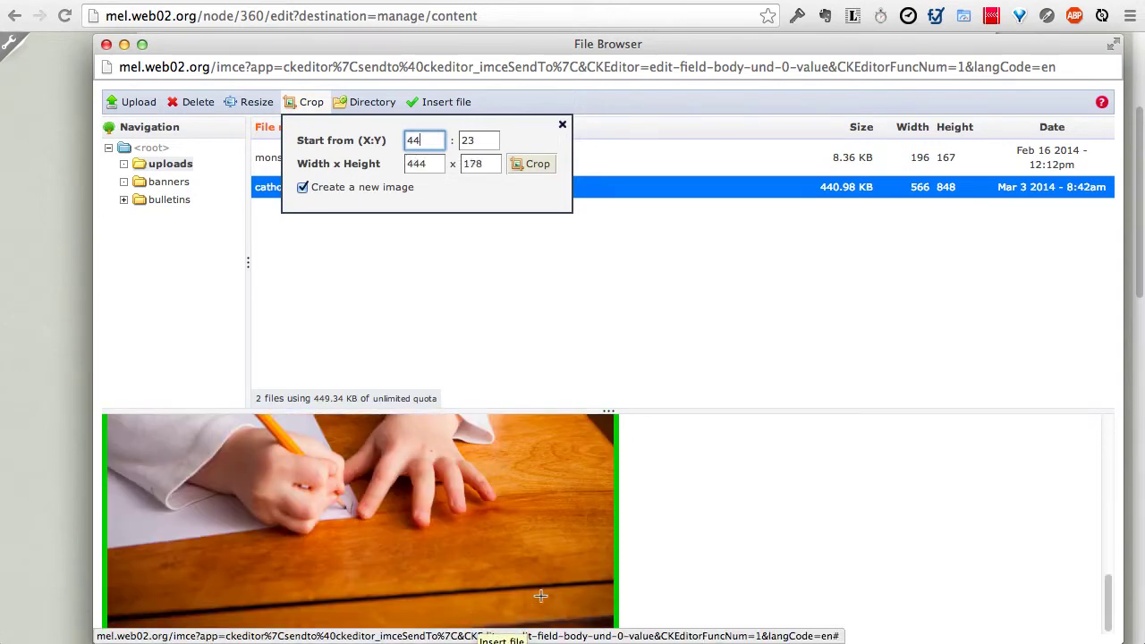
pyautogui.moveTo(520, 573); pyautogui.dragTo(130, 311)
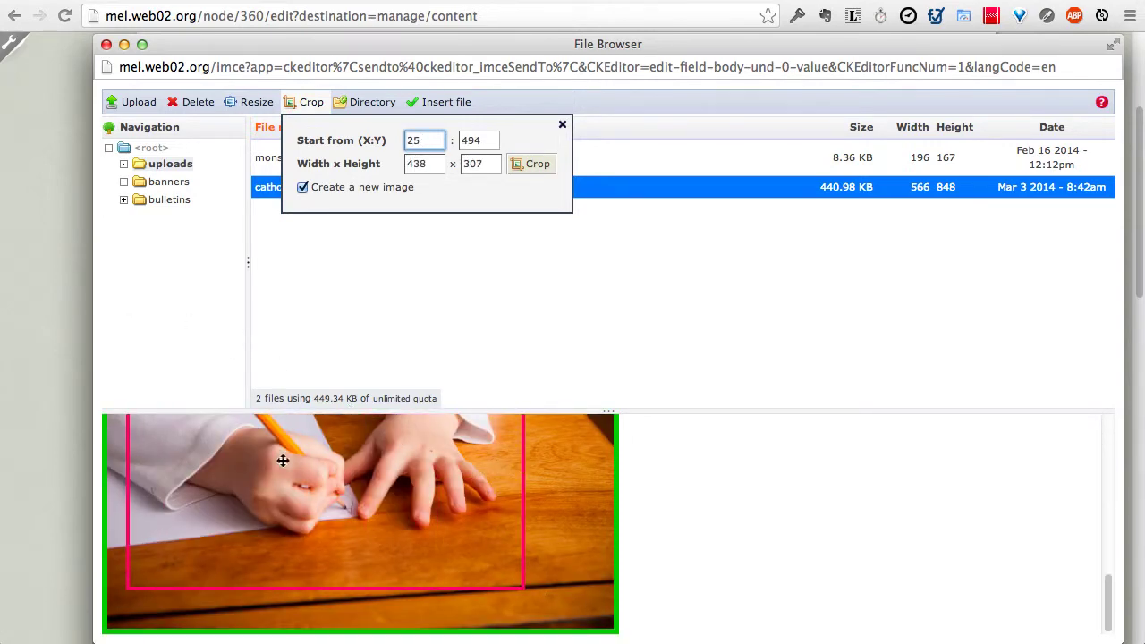
pyautogui.scroll(5, 283, 462)
pyautogui.moveTo(286, 524); pyautogui.dragTo(276, 395)
pyautogui.scroll(5, 324, 488)
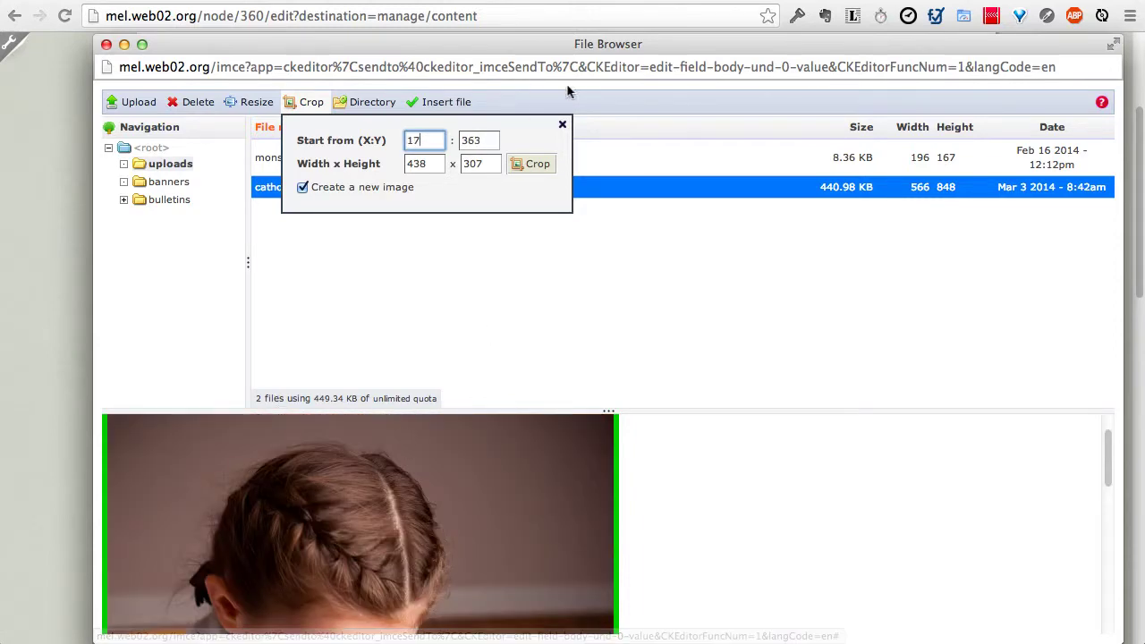
pyautogui.click(559, 127)
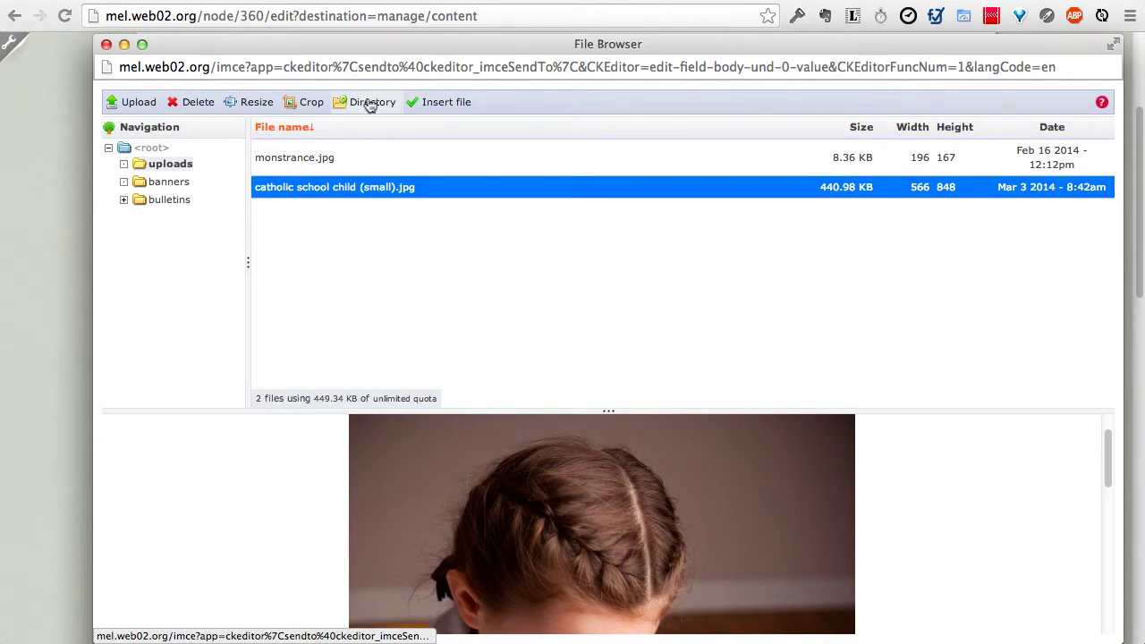
# Step: Insert catholic school child (small).jpg at the start of the Faith Formation body with default image properties
pyautogui.click(434, 101)
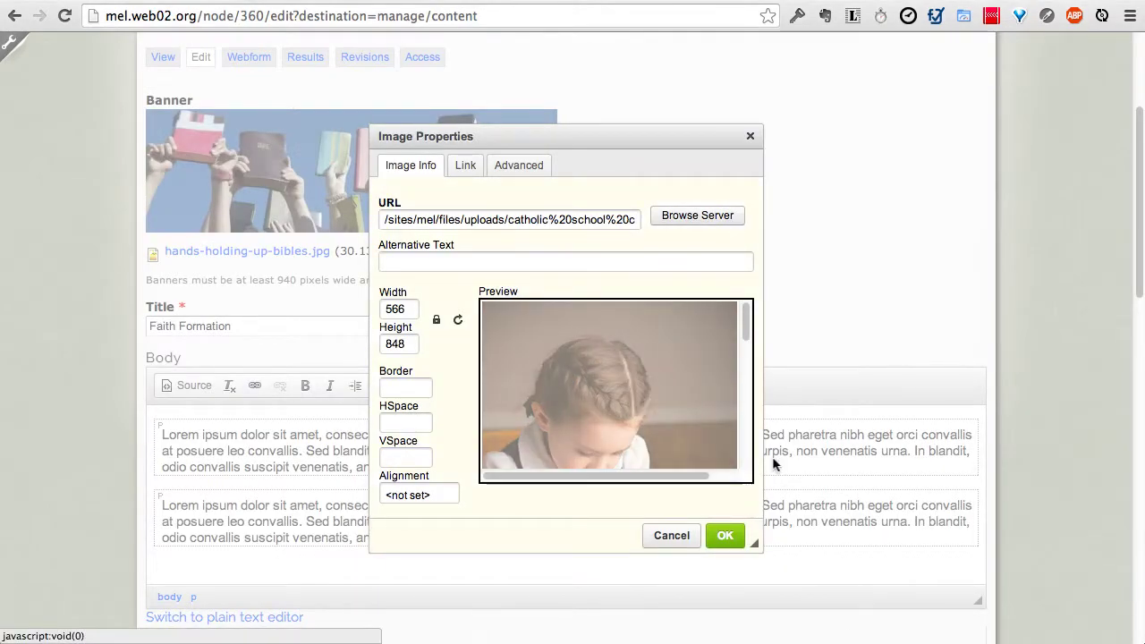
pyautogui.click(726, 534)
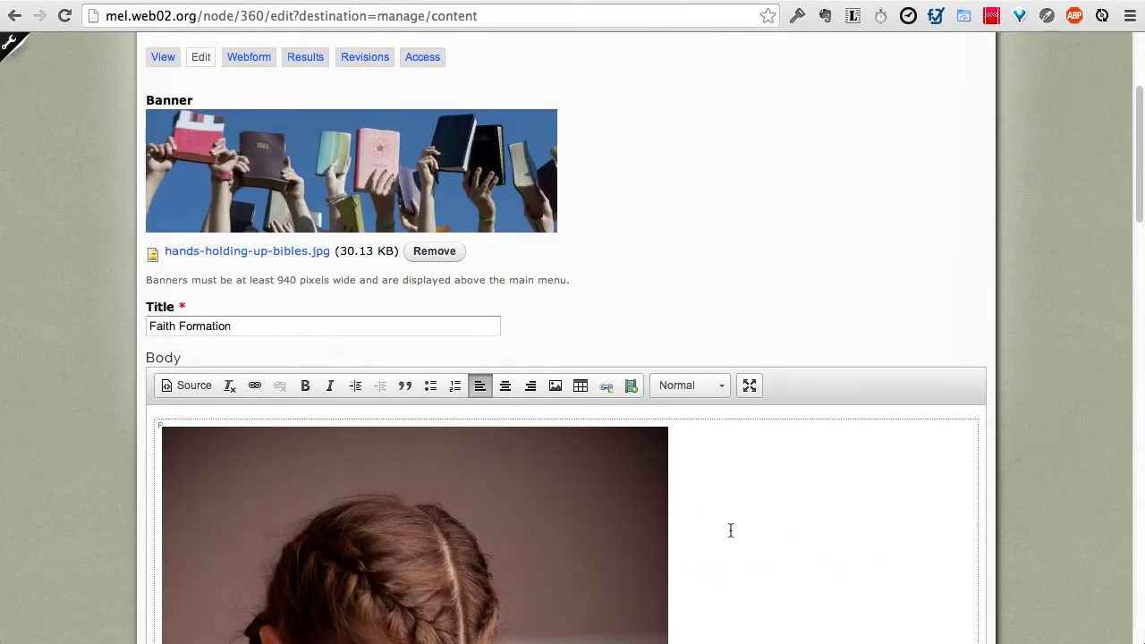
pyautogui.scroll(-5, 741, 511)
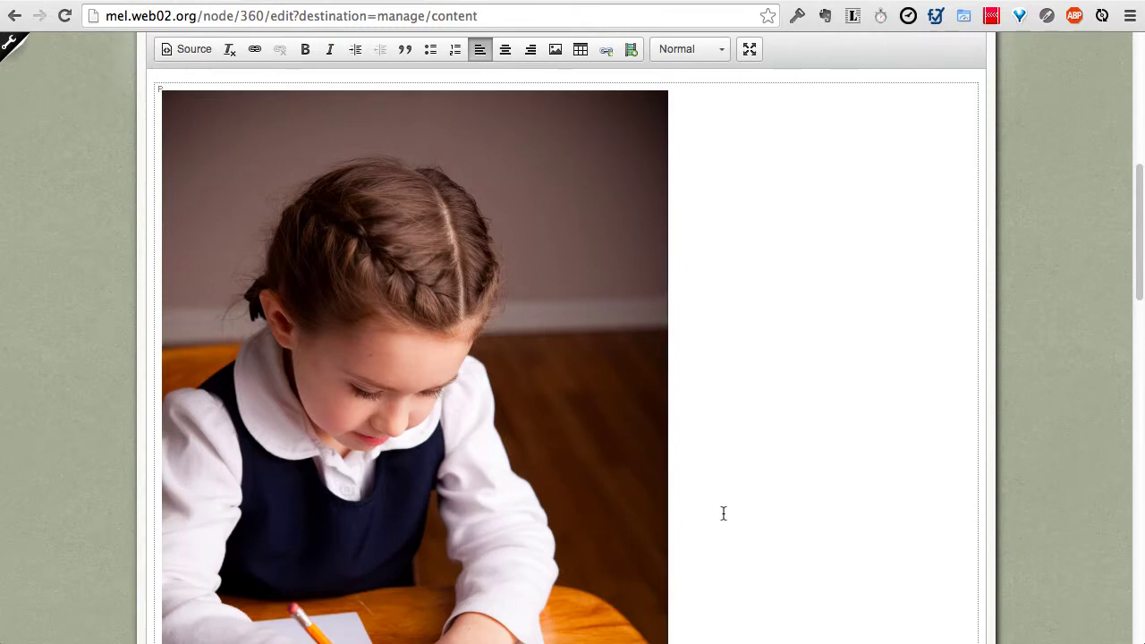
pyautogui.scroll(-3, 720, 513)
pyautogui.scroll(-3, 722, 514)
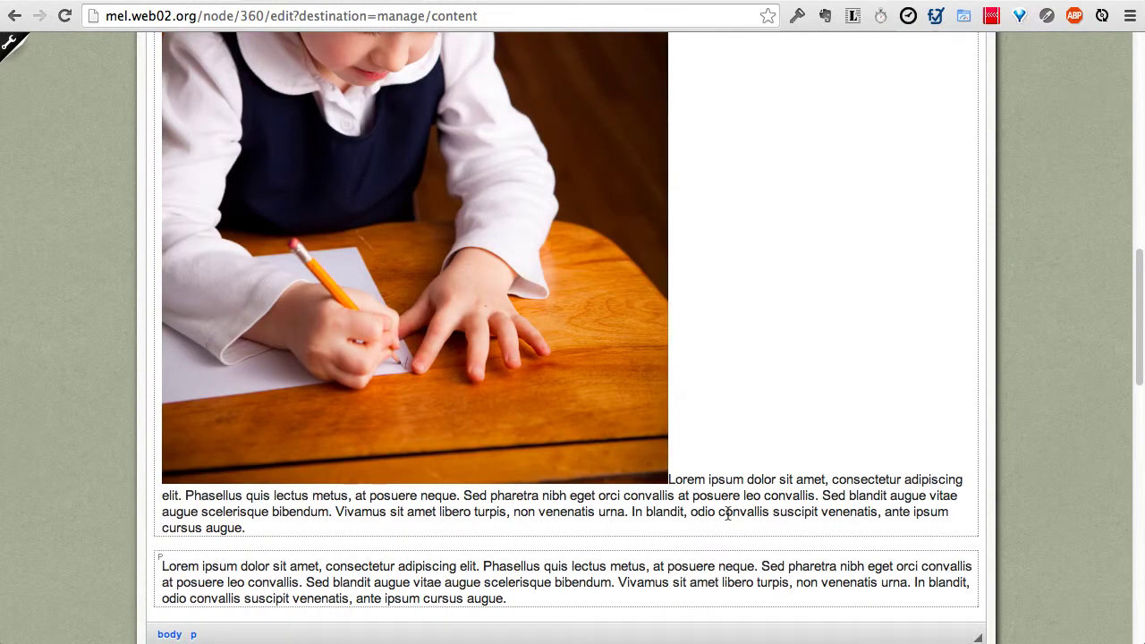
pyautogui.scroll(-5, 722, 513)
pyautogui.scroll(6, 547, 308)
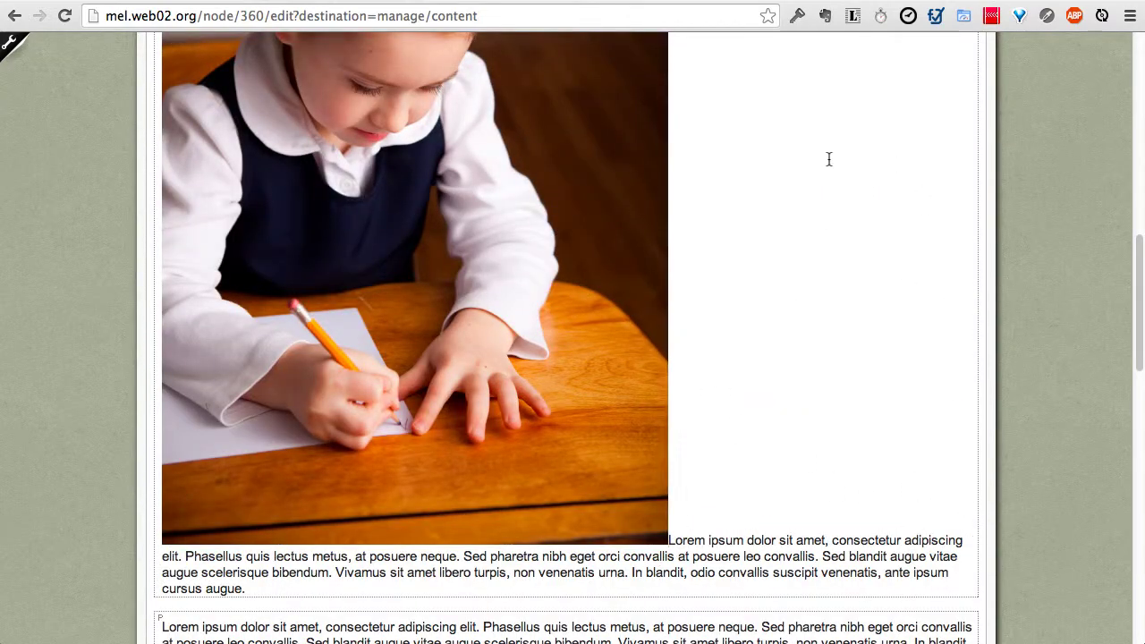
pyautogui.scroll(8, 539, 491)
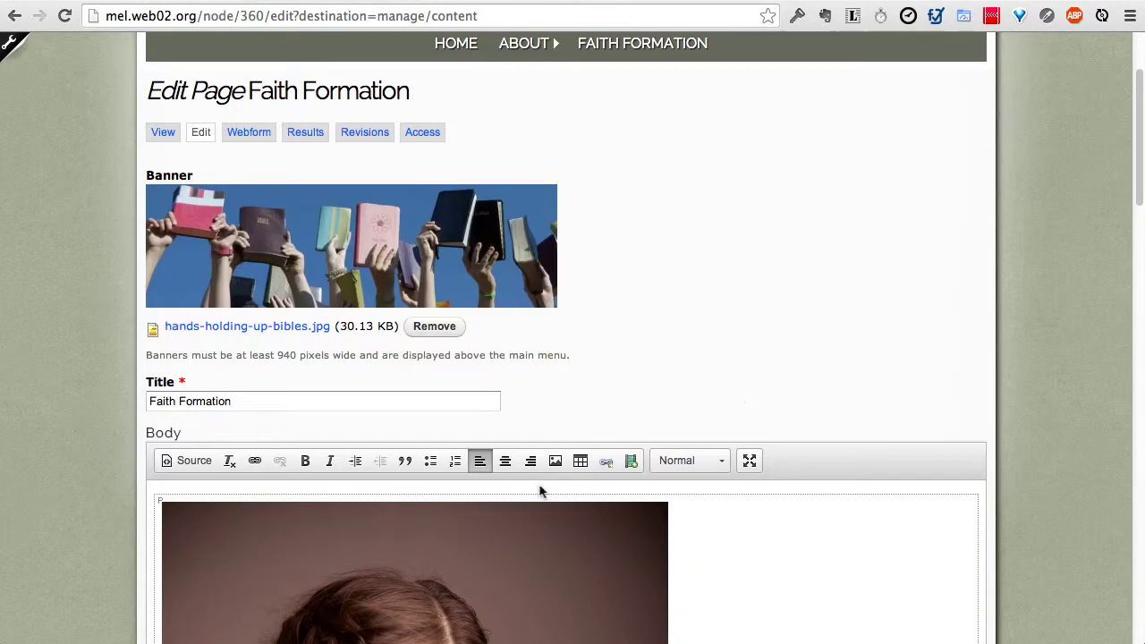
# Step: Resize the schoolgirl photo to width 200 and set its alignment to Right
pyautogui.scroll(-3, 528, 510)
pyautogui.doubleClick(460, 447)
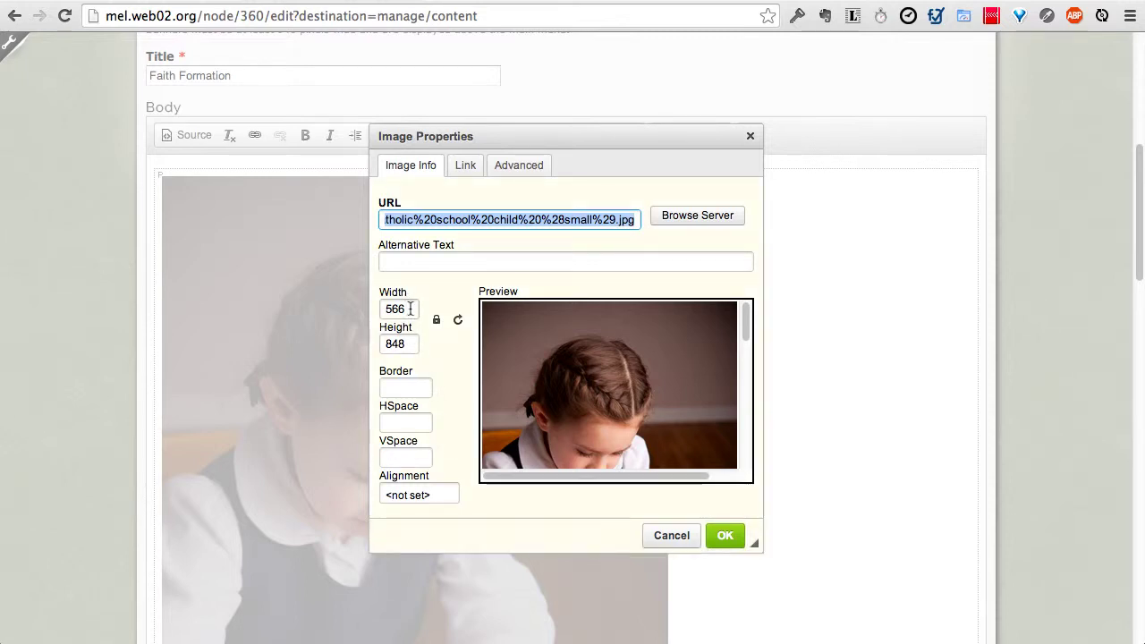
pyautogui.moveTo(410, 309); pyautogui.dragTo(368, 311)
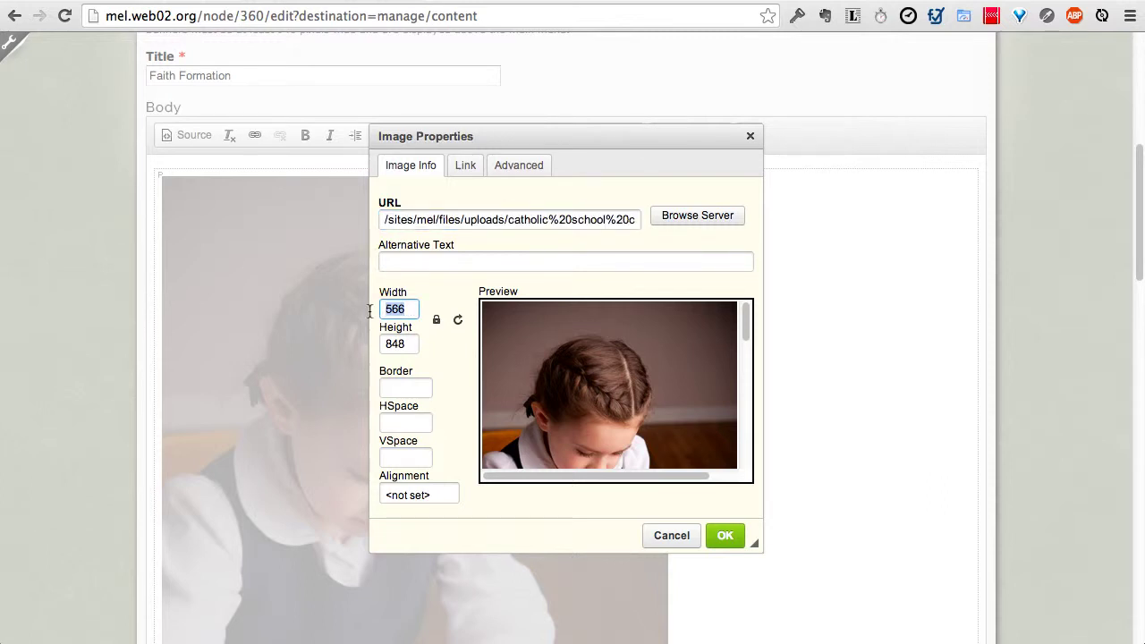
pyautogui.write('200')
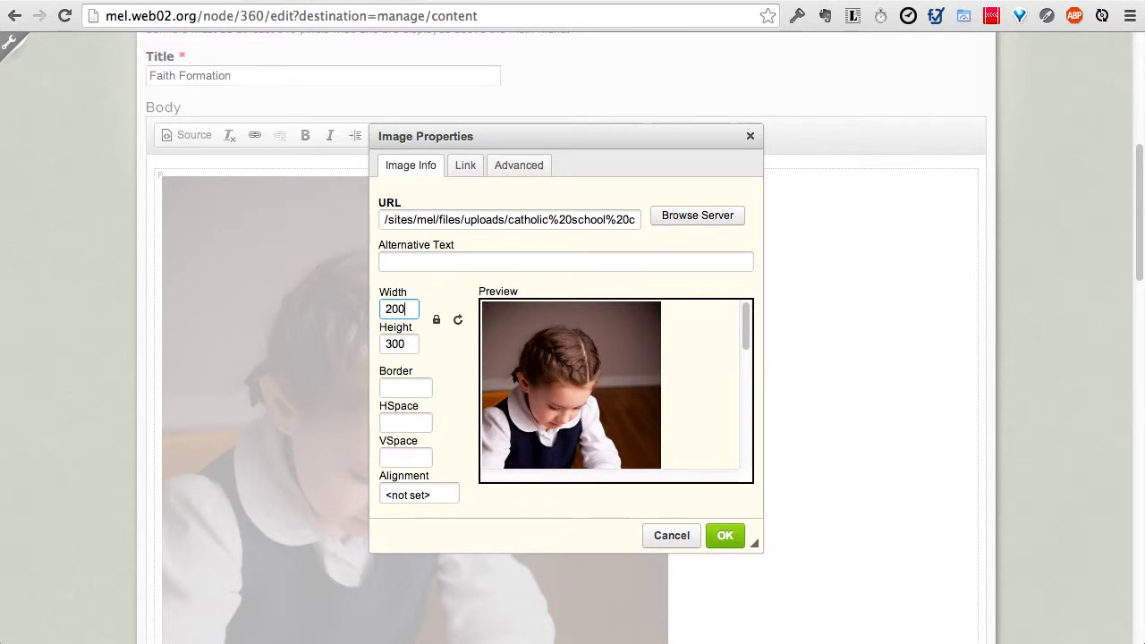
pyautogui.click(429, 495)
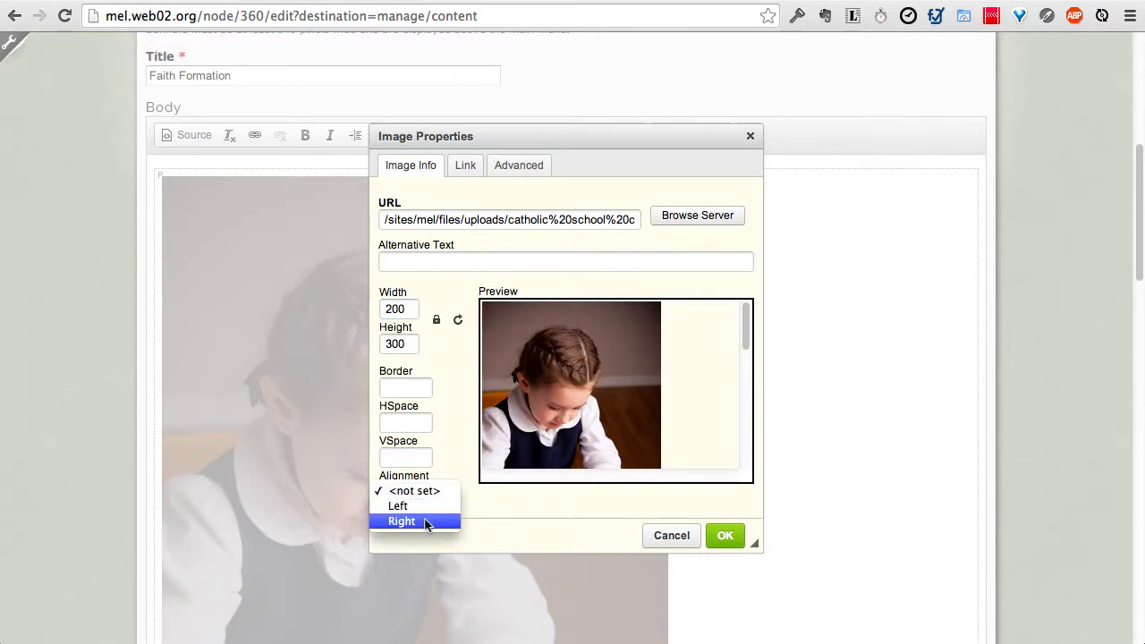
pyautogui.click(426, 521)
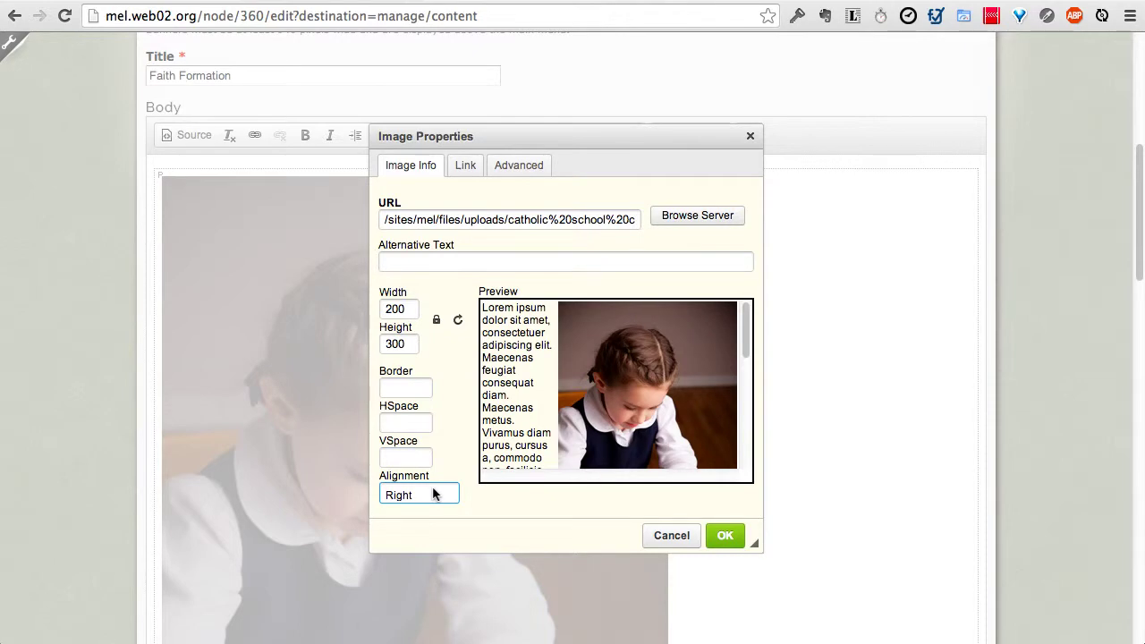
pyautogui.click(725, 537)
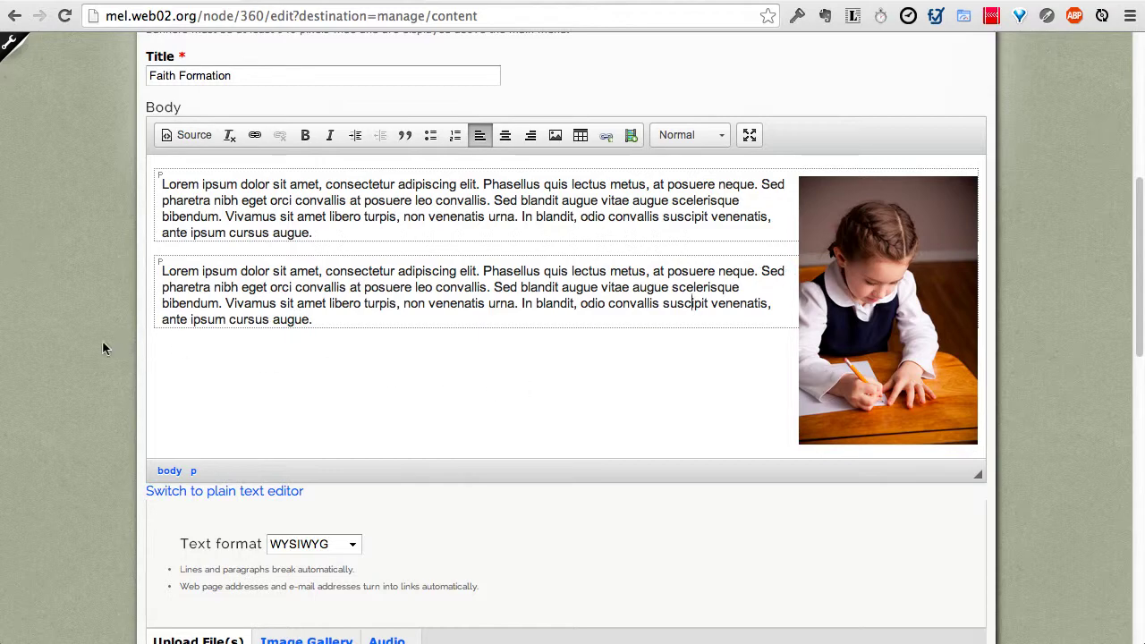
pyautogui.scroll(-15, 102, 343)
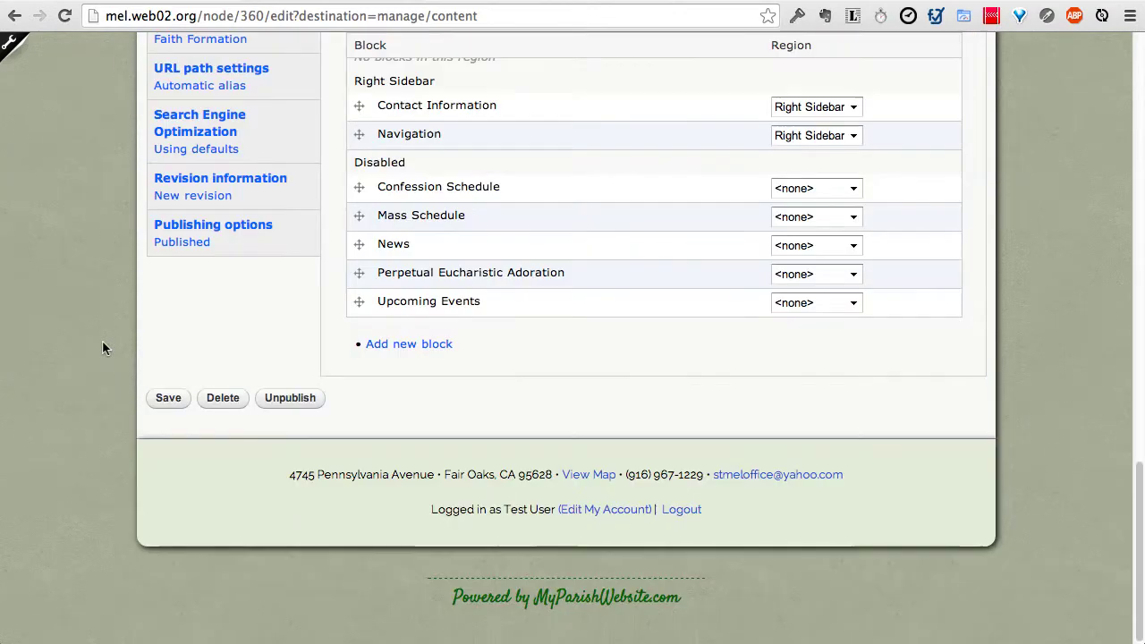
# Step: Save Faith Formation, scroll through the published page with the photo, and return to its edit form
pyautogui.click(164, 399)
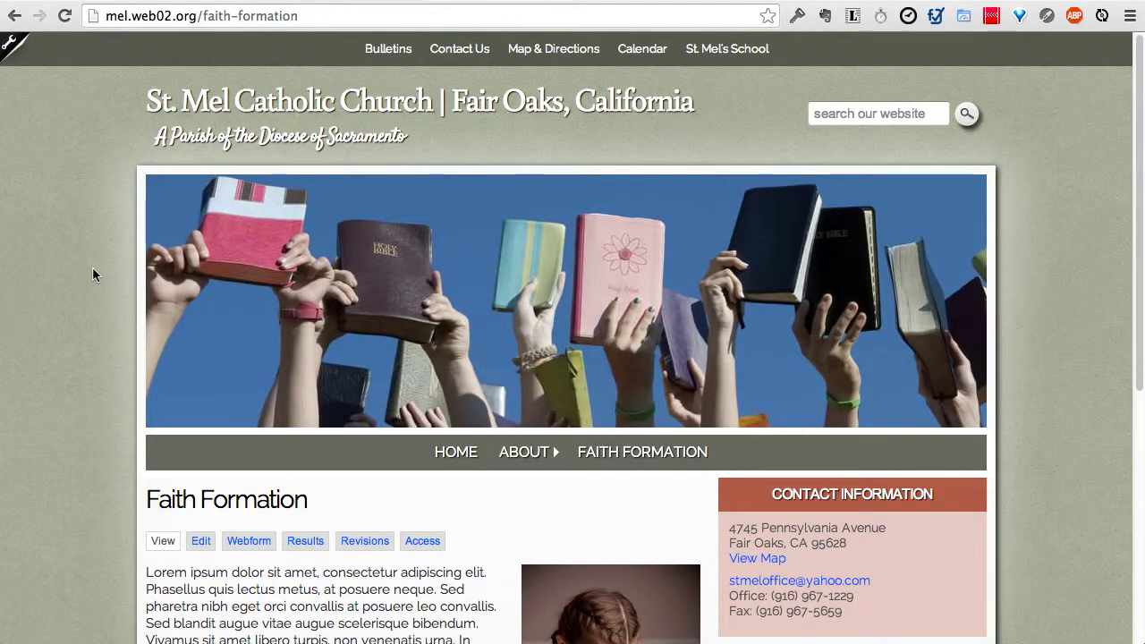
pyautogui.scroll(-5, 92, 268)
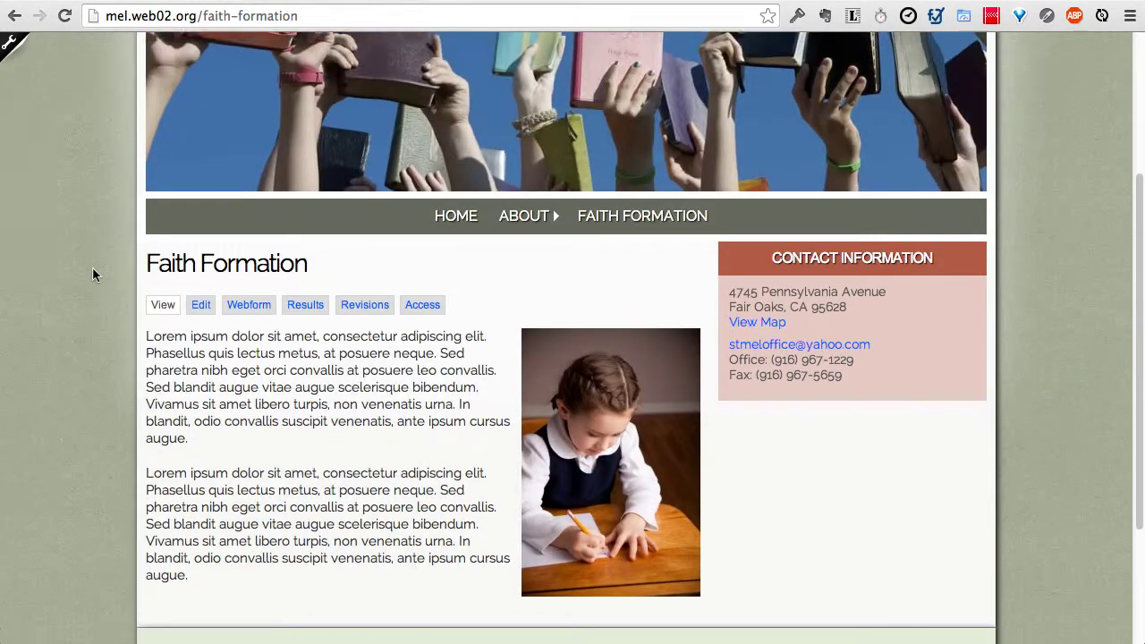
pyautogui.scroll(-2, 93, 275)
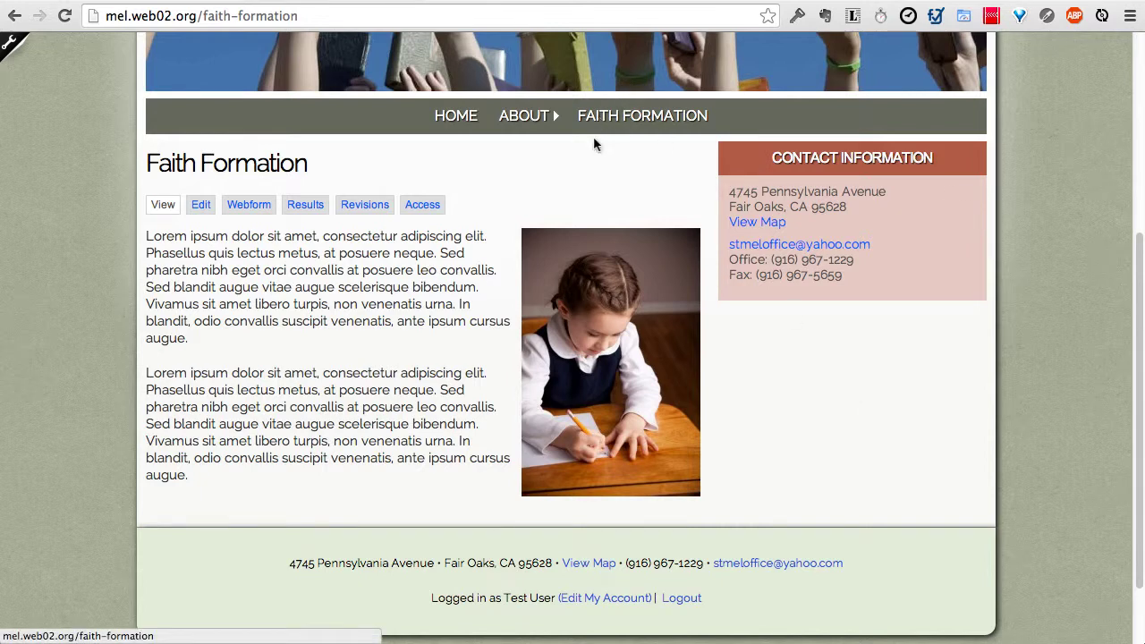
pyautogui.scroll(1, 419, 335)
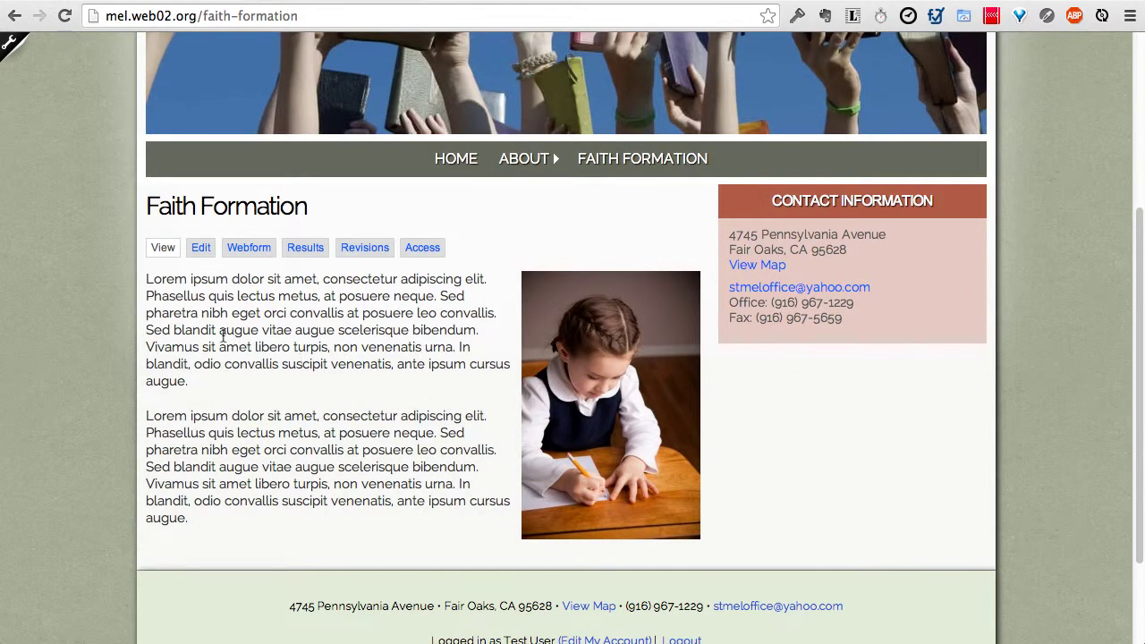
pyautogui.click(200, 251)
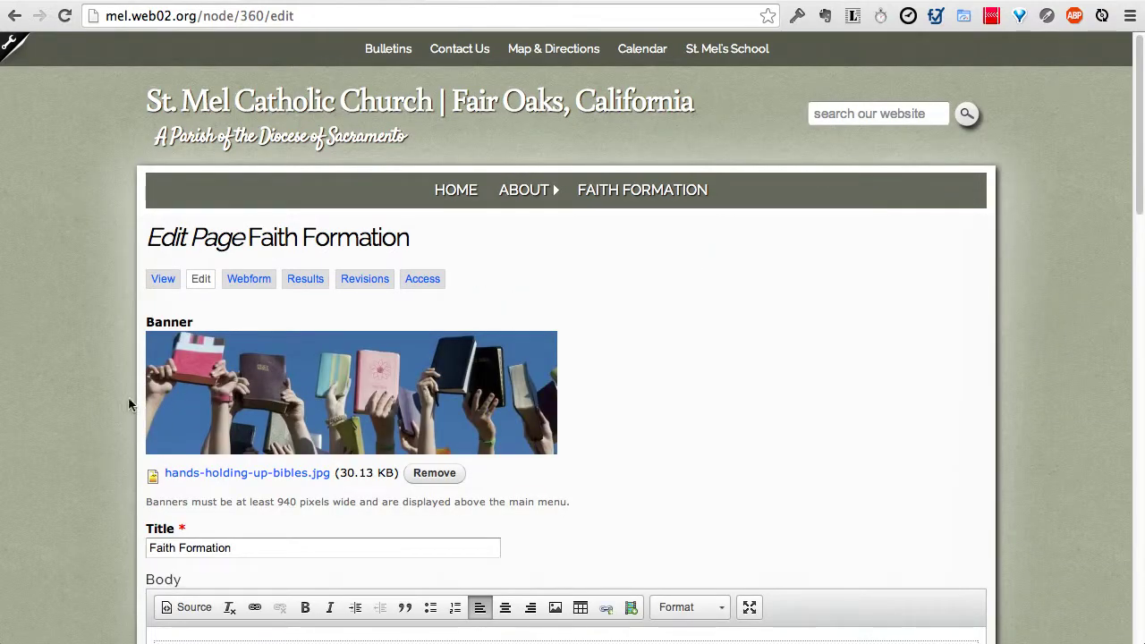
# Step: Bold 'Lorem ipsum dolor sit amet' at the start of the second paragraph
pyautogui.scroll(-3, 109, 391)
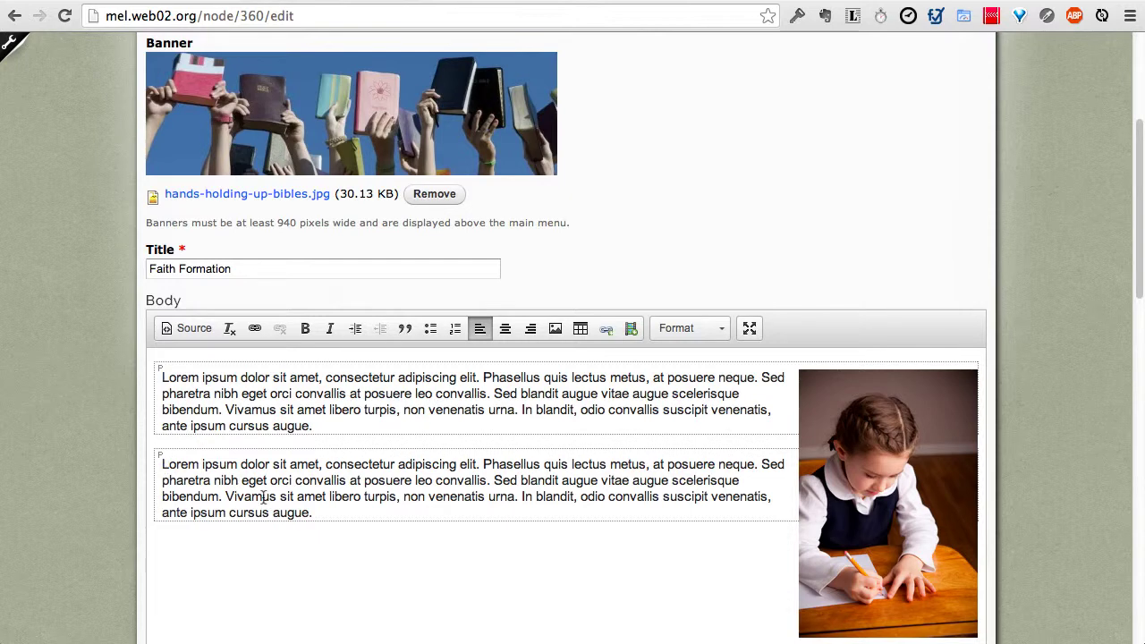
pyautogui.moveTo(158, 463); pyautogui.dragTo(319, 466)
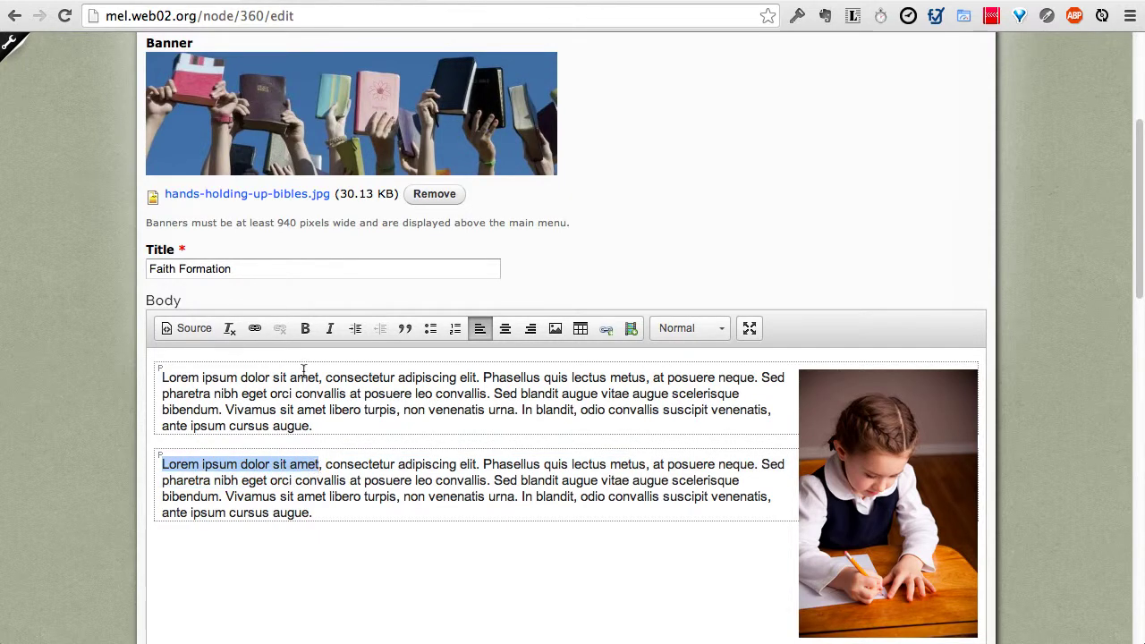
pyautogui.click(304, 328)
pyautogui.click(399, 498)
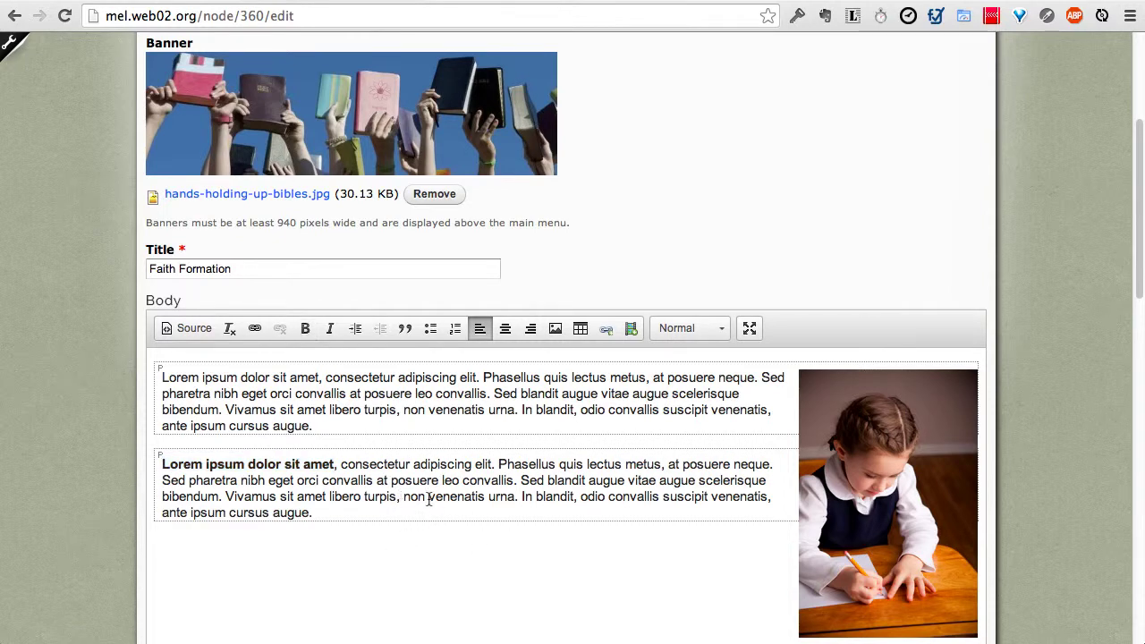
# Step: Add a new line reading 'Visit Catholic Answers' and select 'Catholic Answers'
pyautogui.press('Return')
pyautogui.write('Vis')
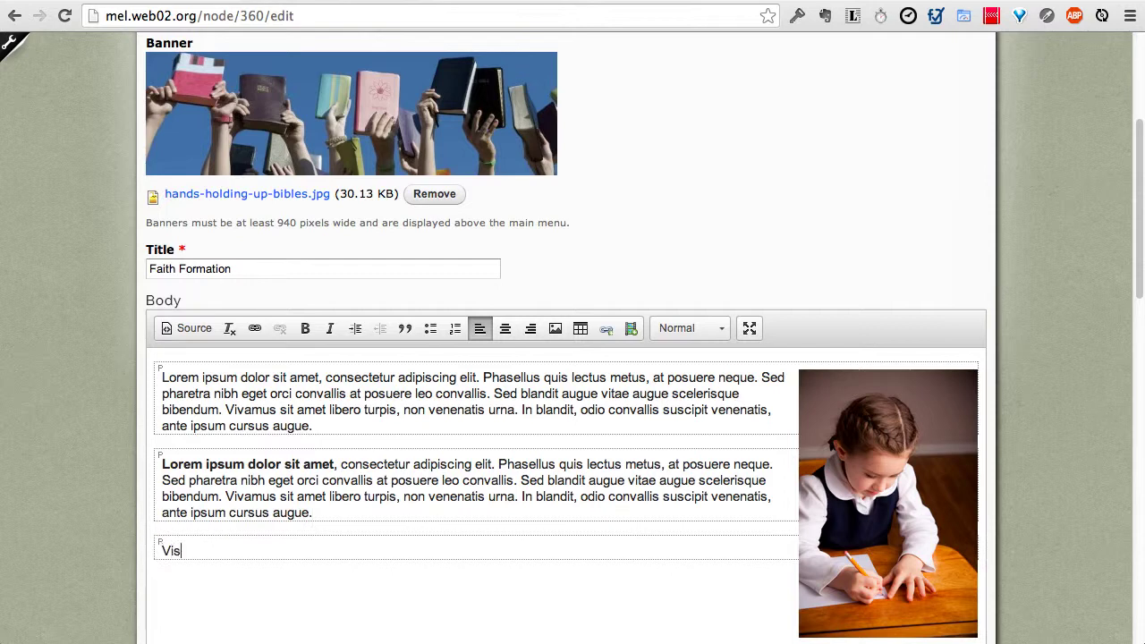
pyautogui.write('it Catholic Answers')
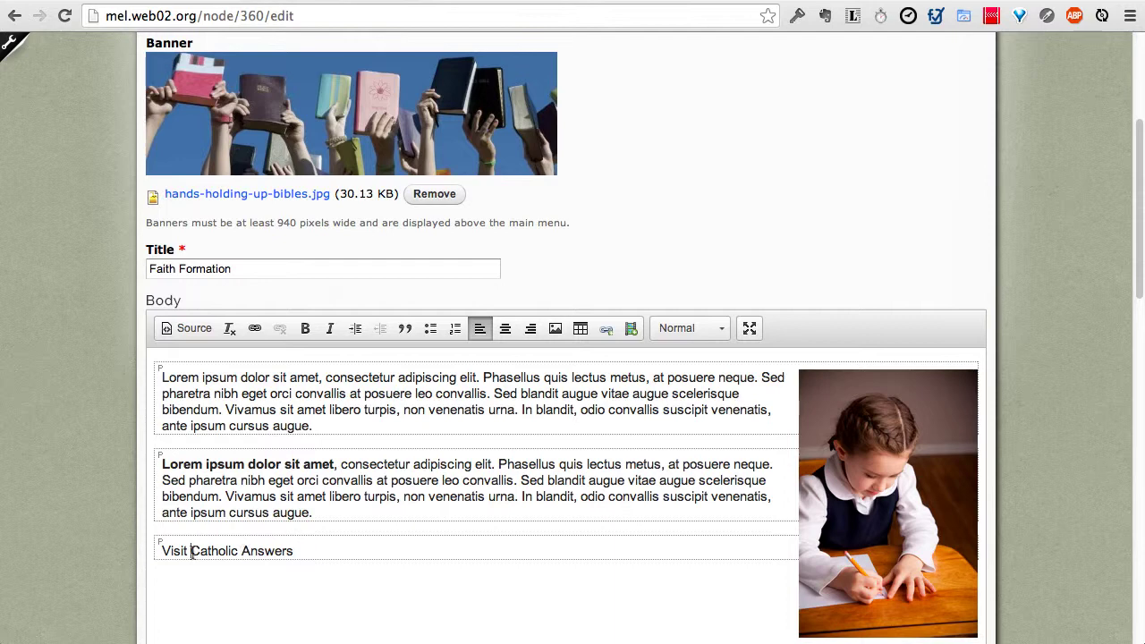
pyautogui.moveTo(191, 551); pyautogui.dragTo(248, 561)
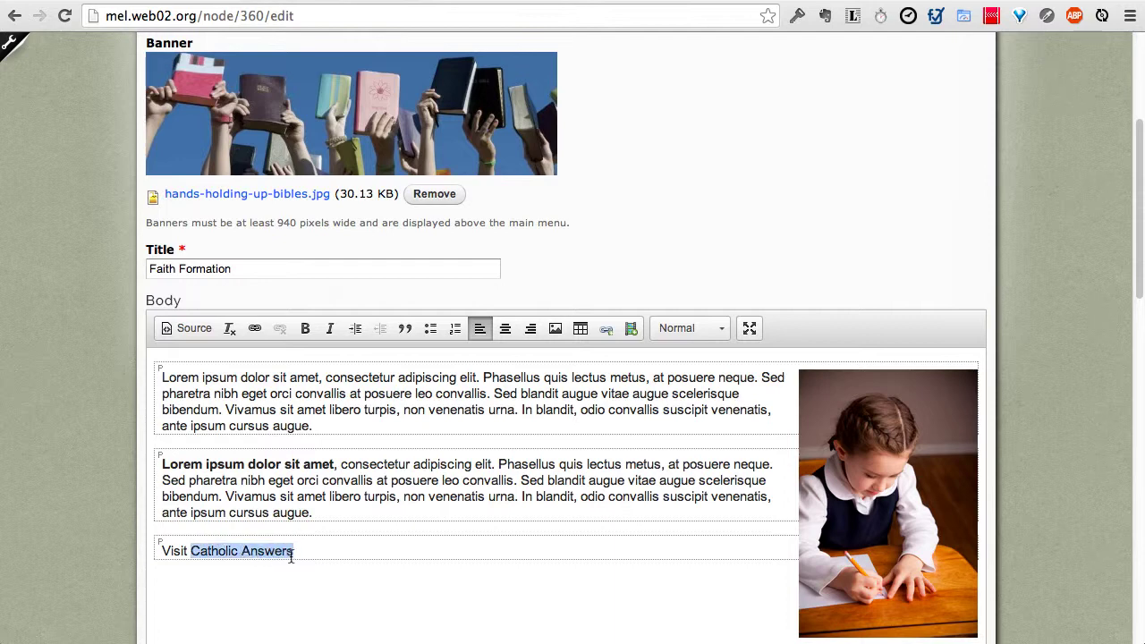
pyautogui.click(257, 329)
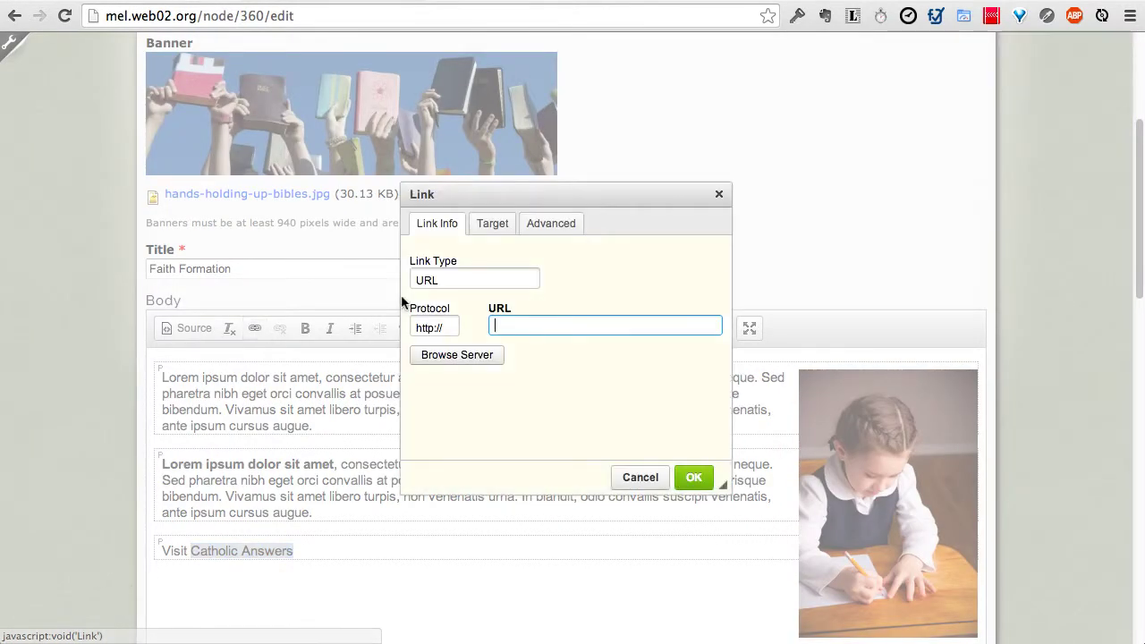
pyautogui.write('catholic.com')
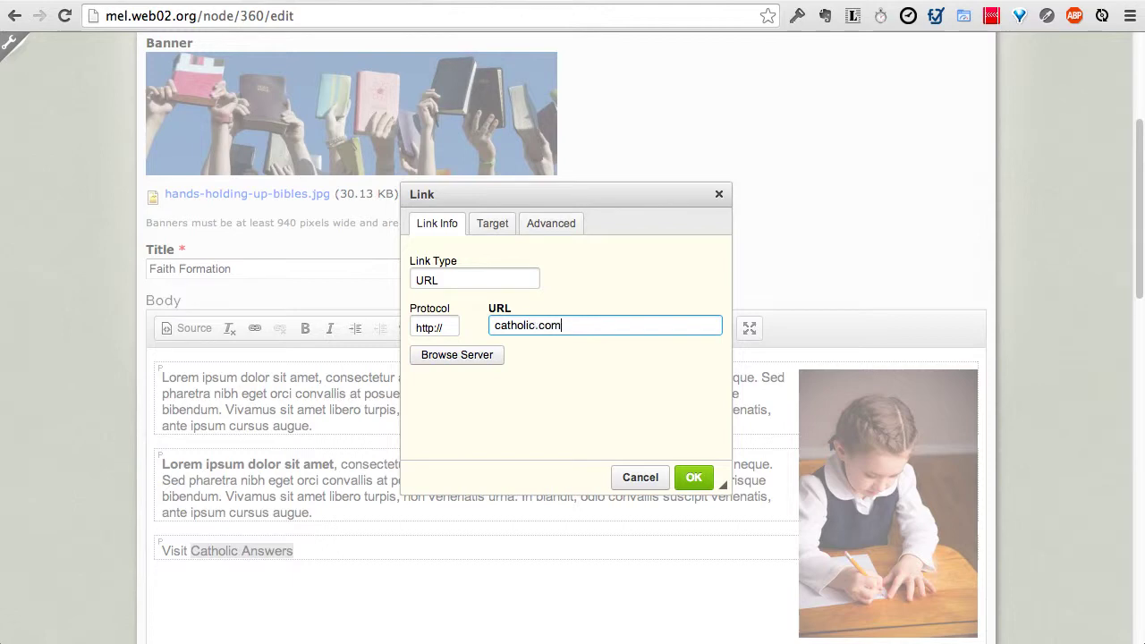
pyautogui.click(690, 476)
pyautogui.click(460, 435)
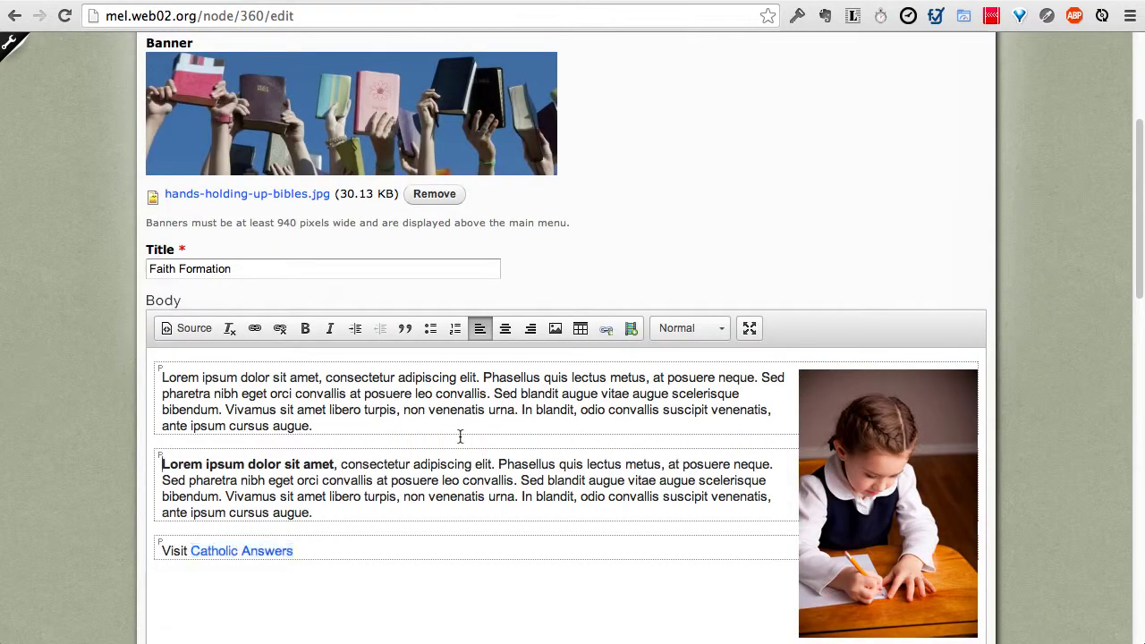
pyautogui.scroll(-1, 203, 483)
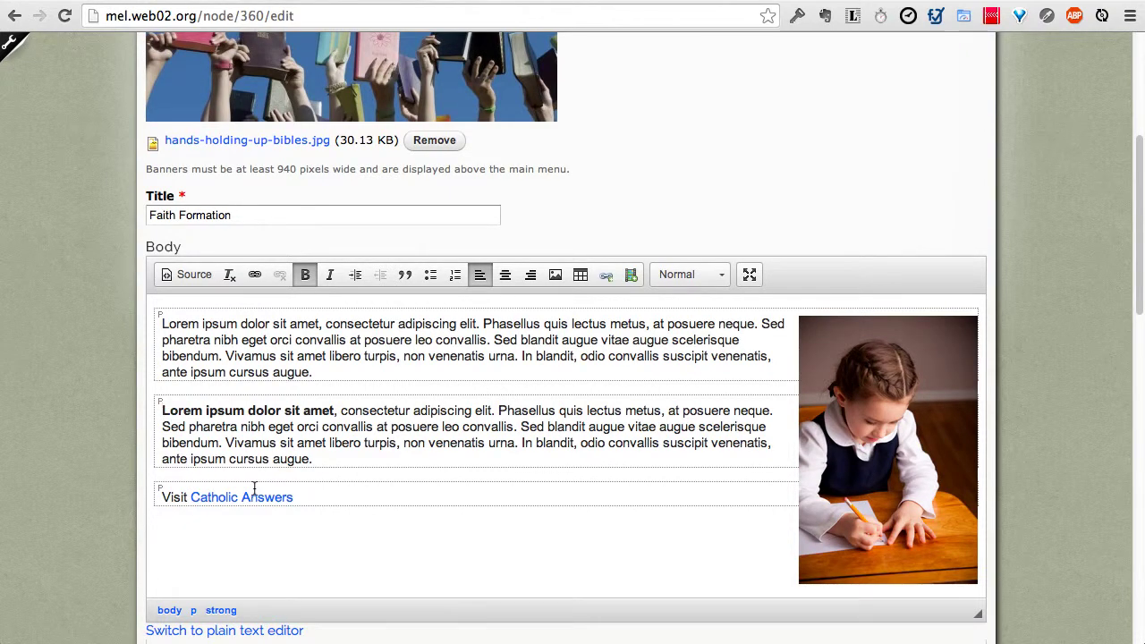
pyautogui.scroll(5, 661, 413)
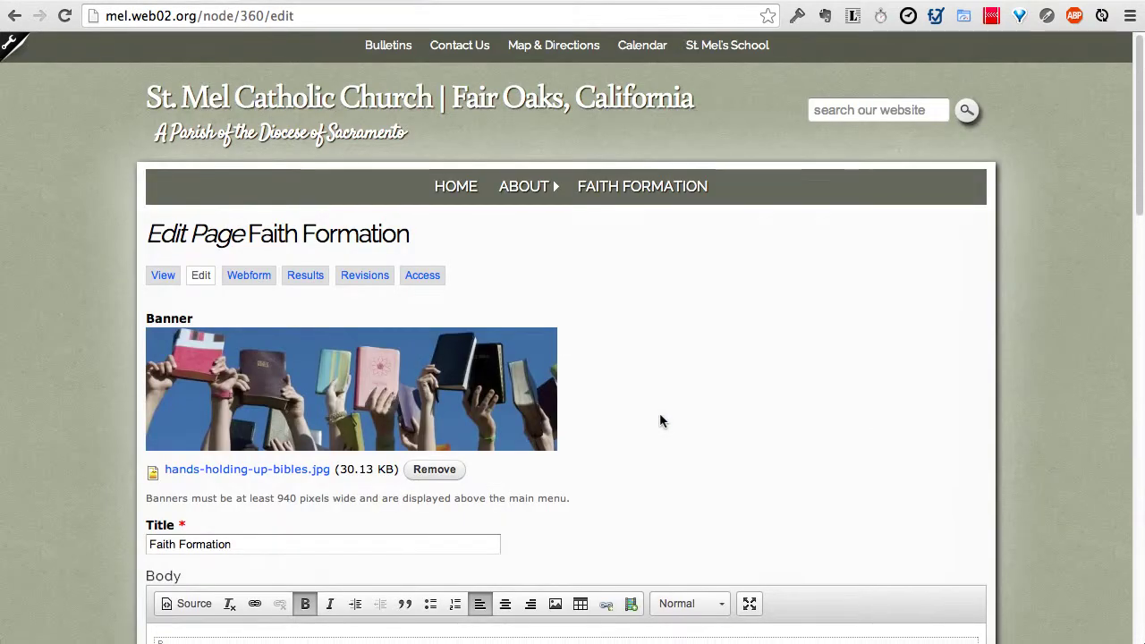
pyautogui.scroll(1, 615, 294)
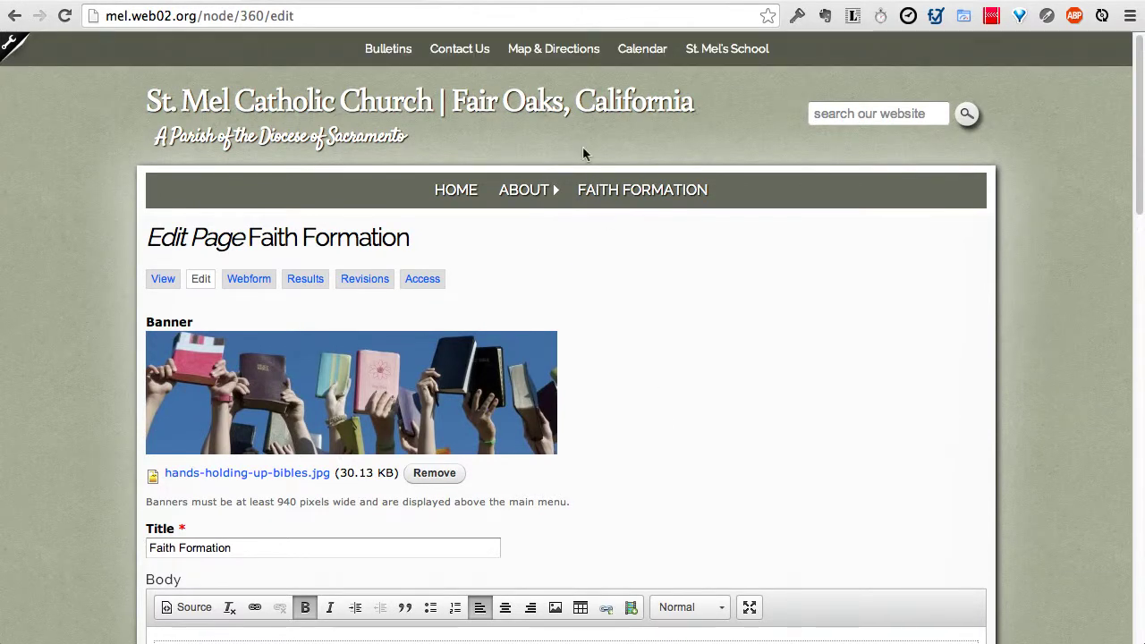
pyautogui.scroll(-6, 546, 225)
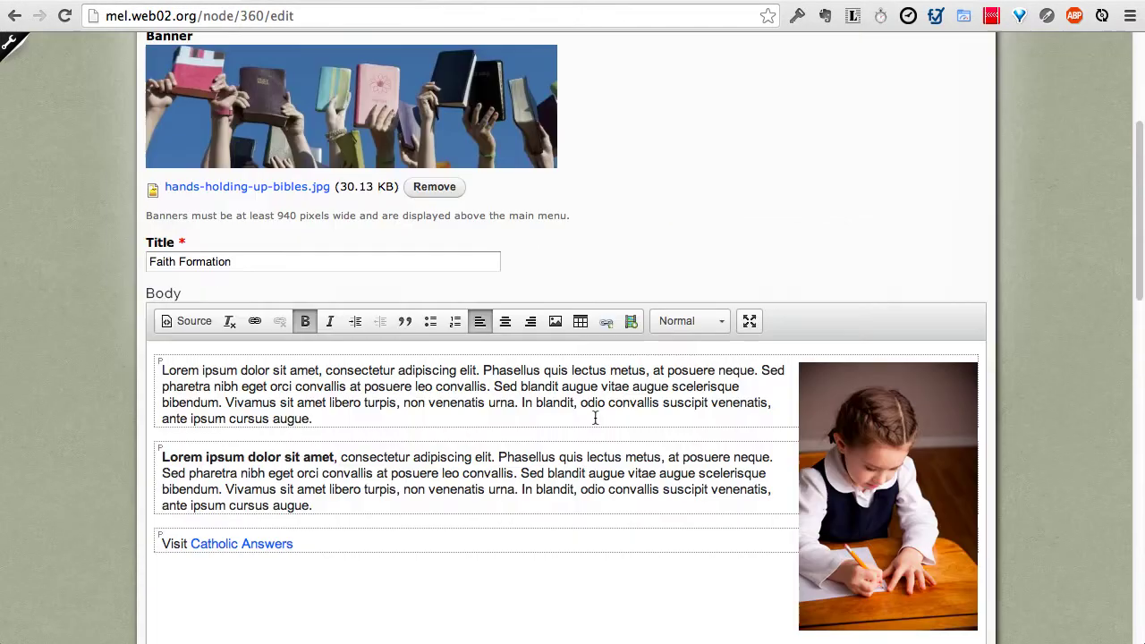
pyautogui.click(349, 496)
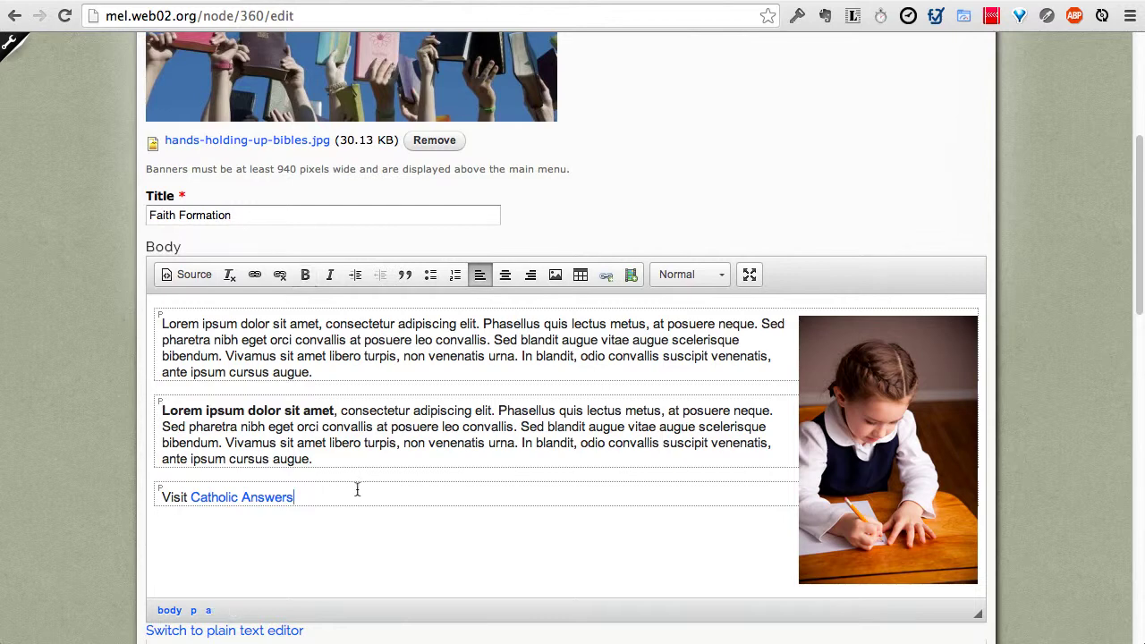
# Step: Add a paragraph 'View Map and Directions' and select 'Map and Directions'
pyautogui.press('Return')
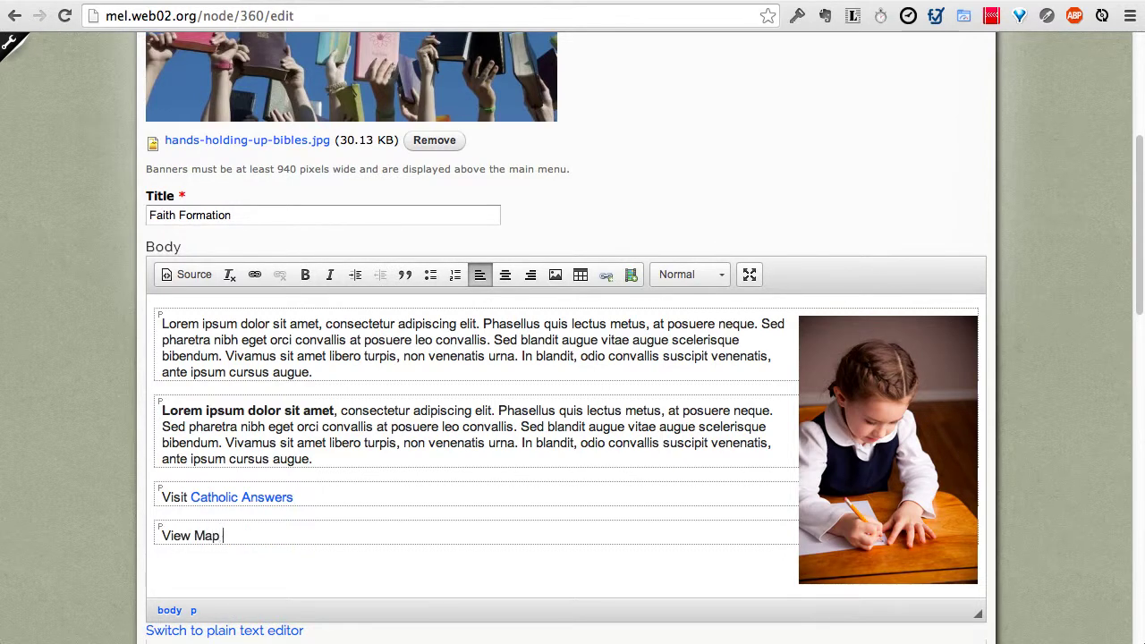
pyautogui.write('View Map and Directions')
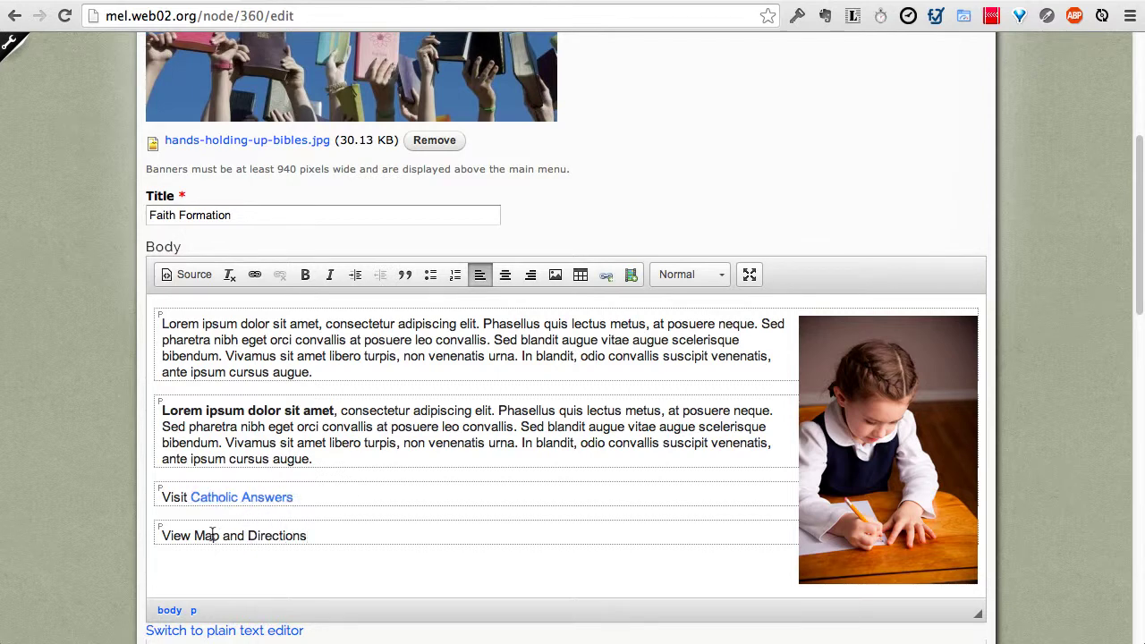
pyautogui.scroll(5, 539, 199)
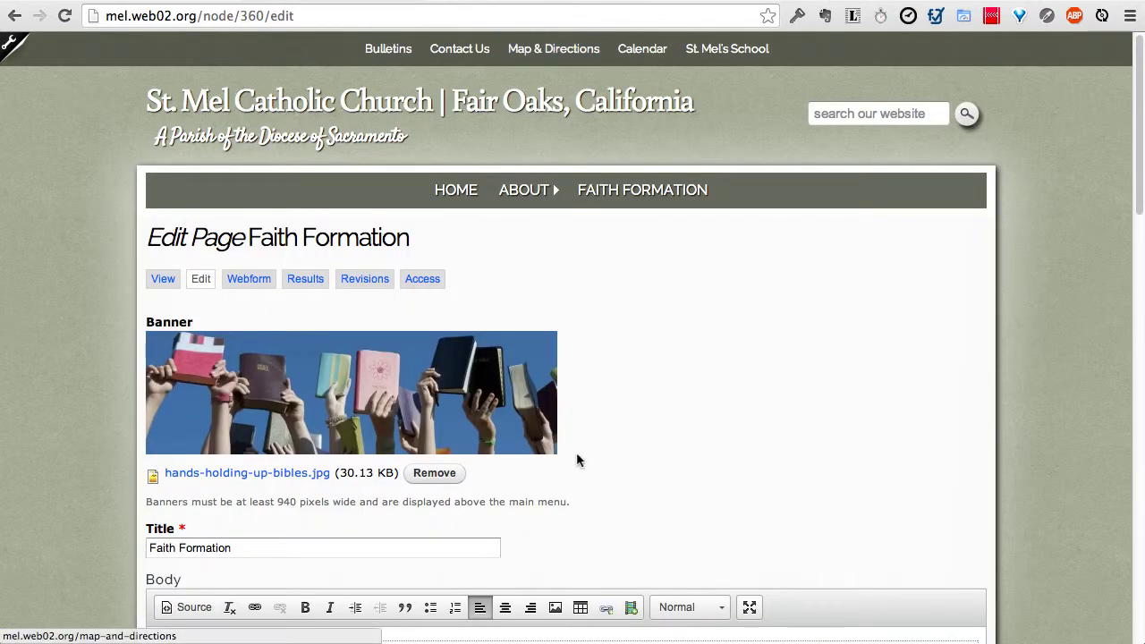
pyautogui.scroll(-8, 564, 456)
pyautogui.scroll(5, 430, 410)
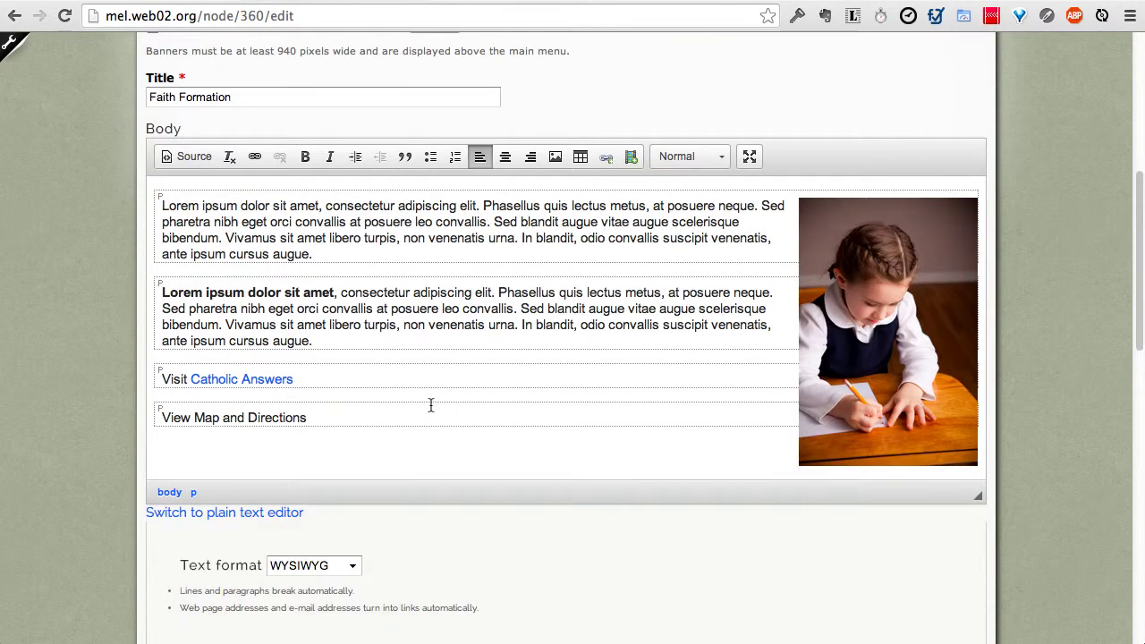
pyautogui.moveTo(193, 424); pyautogui.dragTo(307, 430)
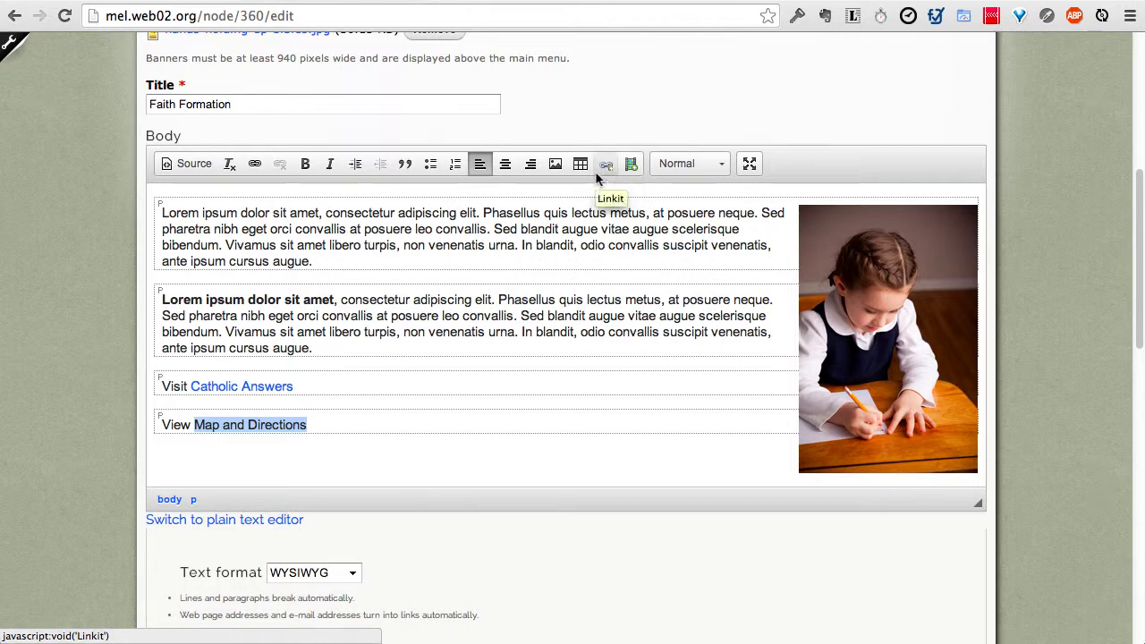
# Step: Link 'Map and Directions' to the site's Map and Directions page found by searching 'map'
pyautogui.click(605, 165)
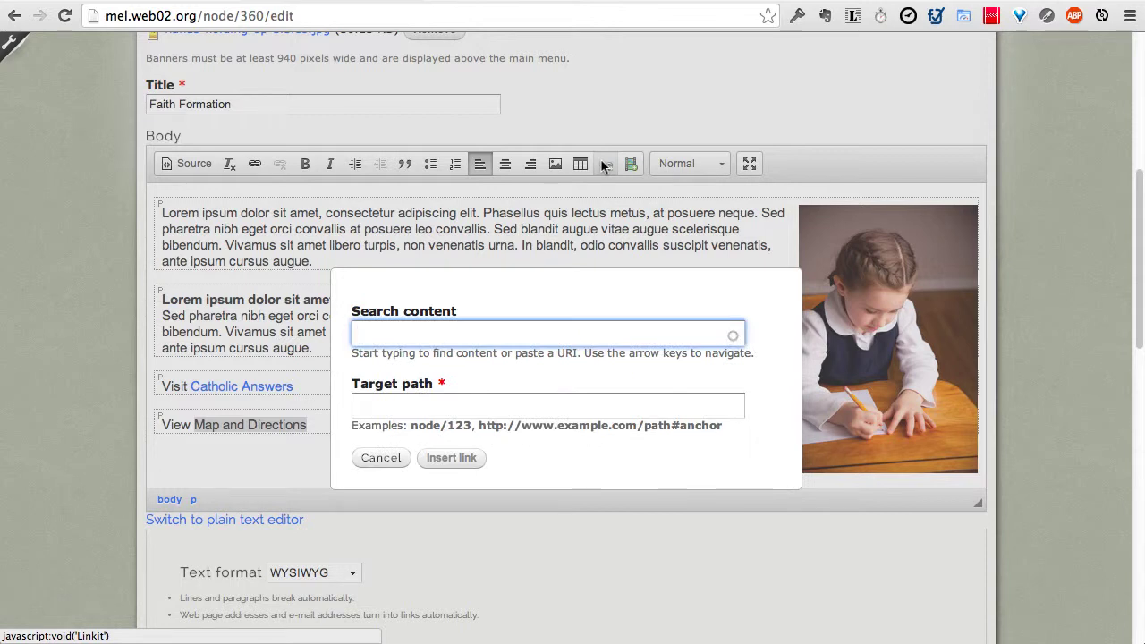
pyautogui.write('map')
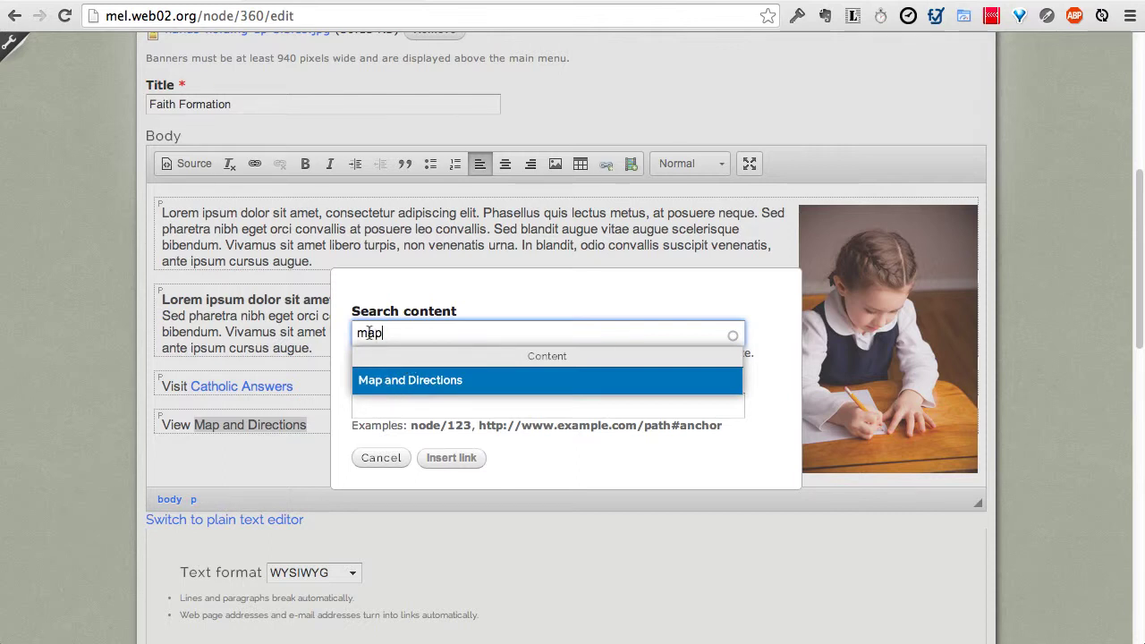
pyautogui.click(392, 382)
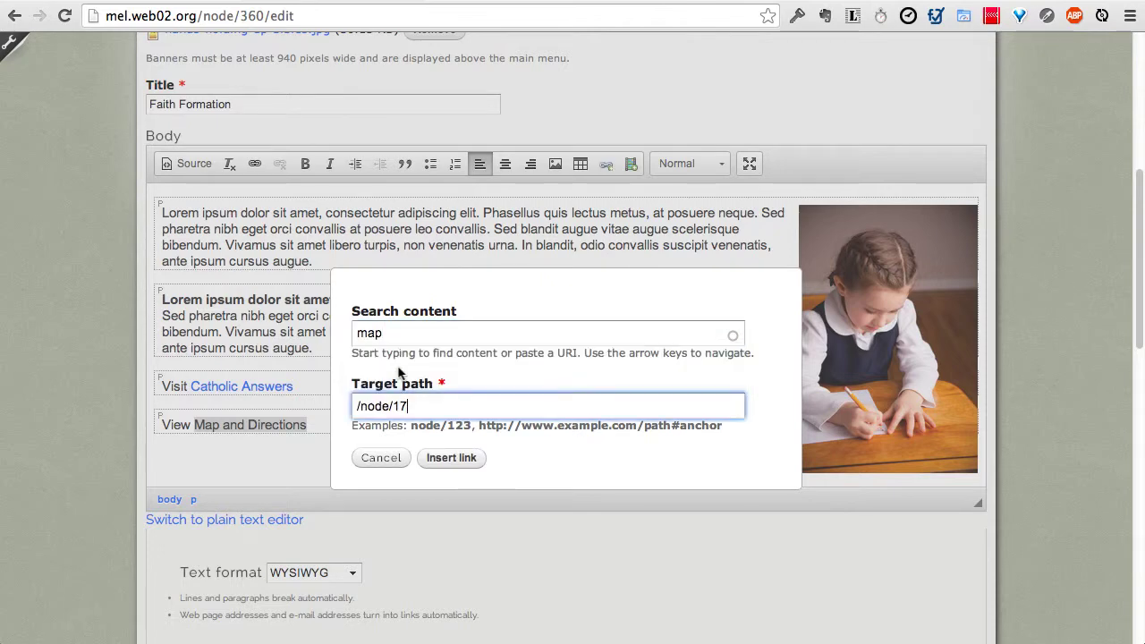
pyautogui.click(449, 458)
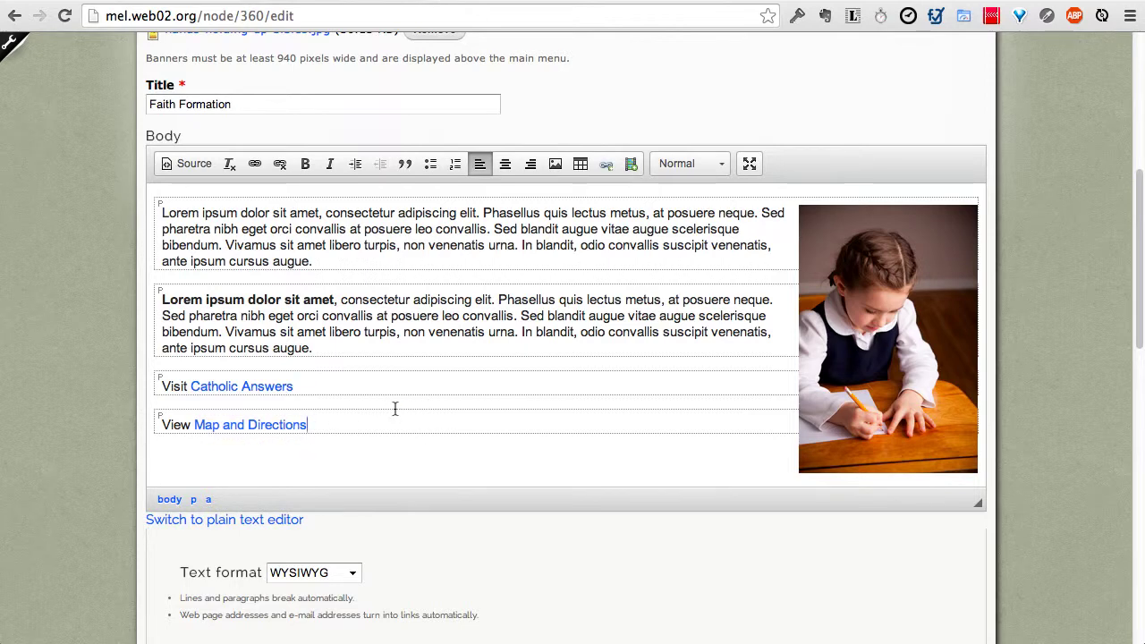
# Step: Start an empty paragraph after the Map and Directions link
pyautogui.scroll(5, 360, 426)
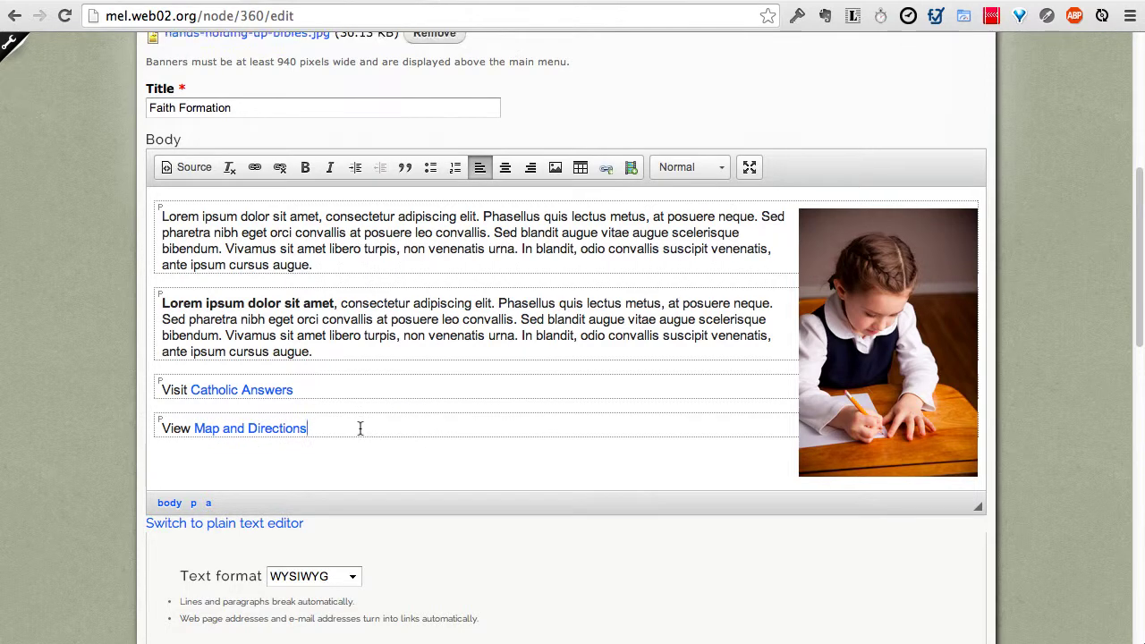
pyautogui.scroll(-4, 503, 358)
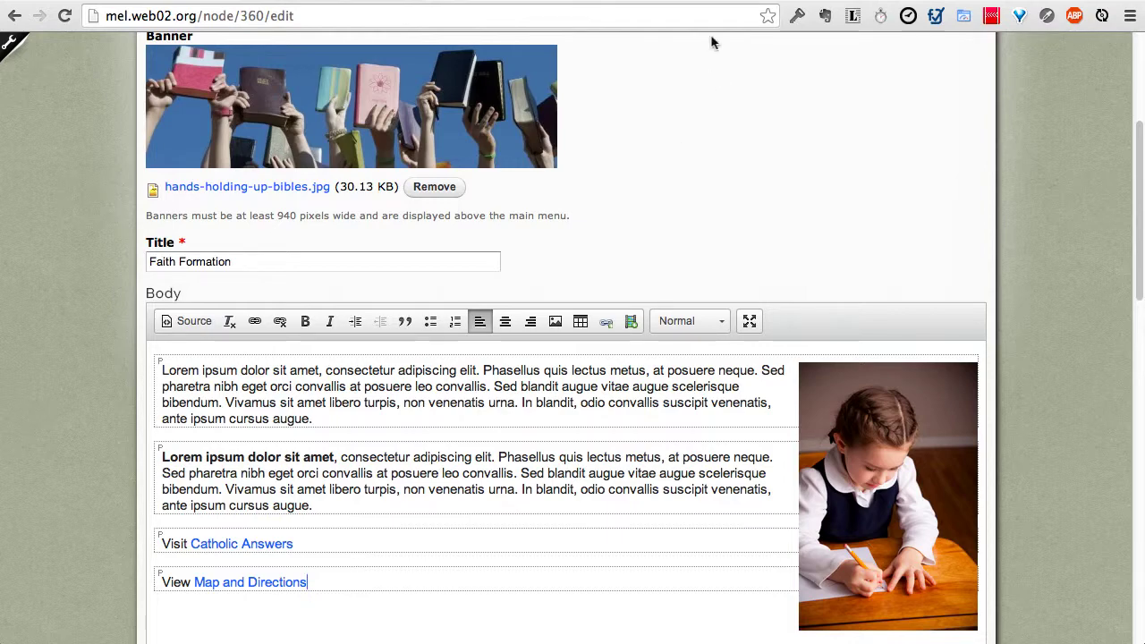
pyautogui.press('Return')
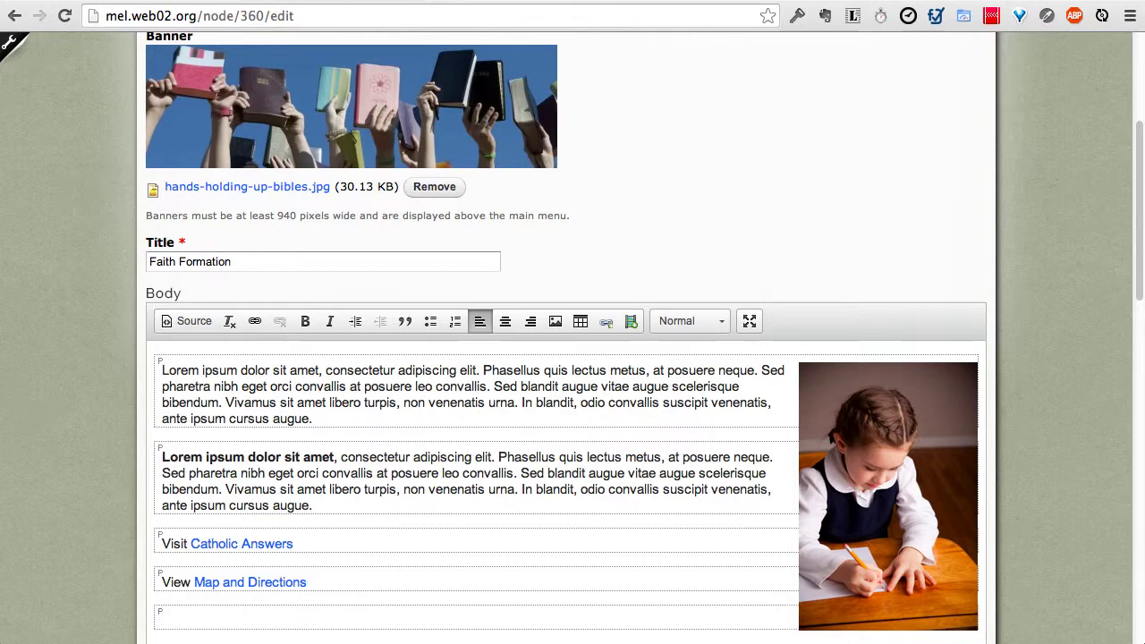
# Step: Copy the Fr. Barron 'dumbed down' Catholicism video's embed iframe code and return to the edit tab
pyautogui.scroll(-3, 629, 265)
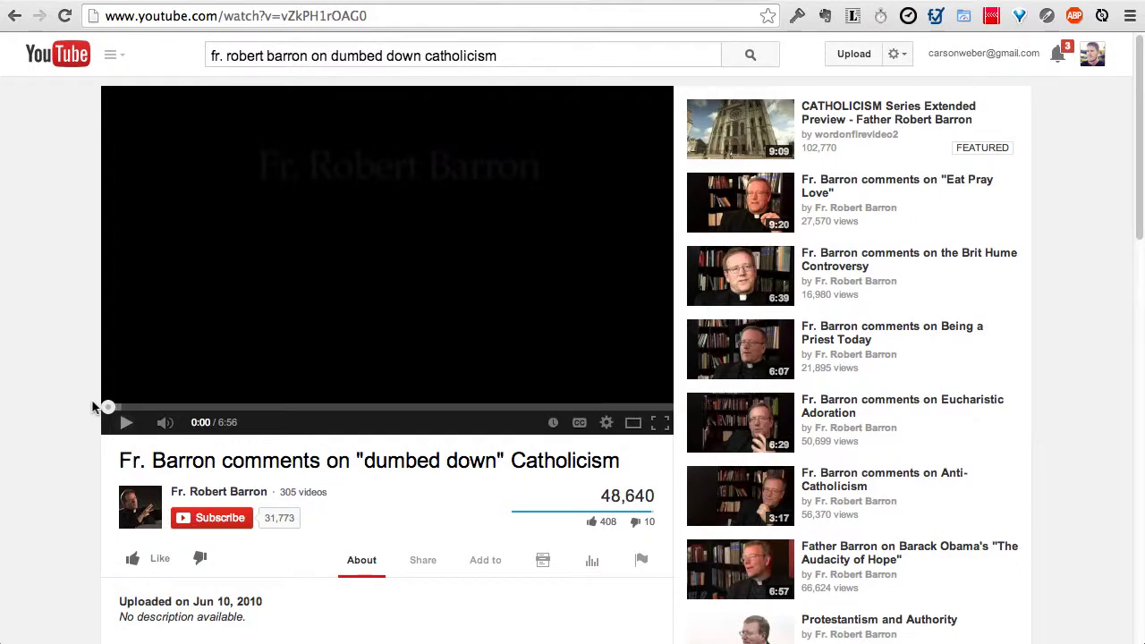
pyautogui.scroll(-2, 79, 412)
pyautogui.scroll(-1, 79, 411)
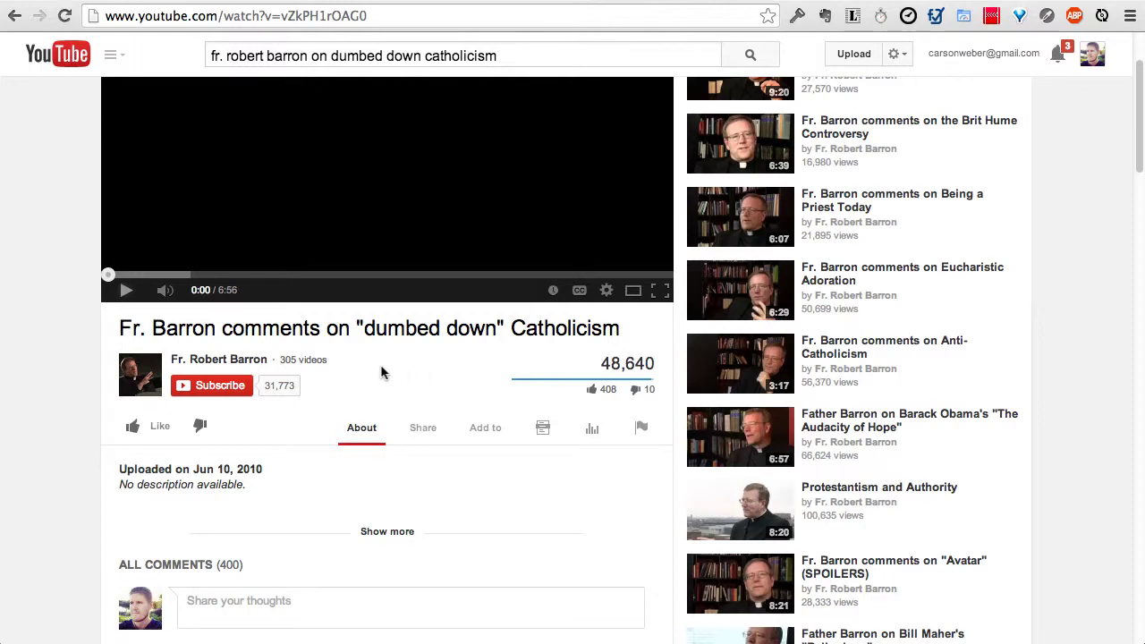
pyautogui.scroll(-3, 381, 372)
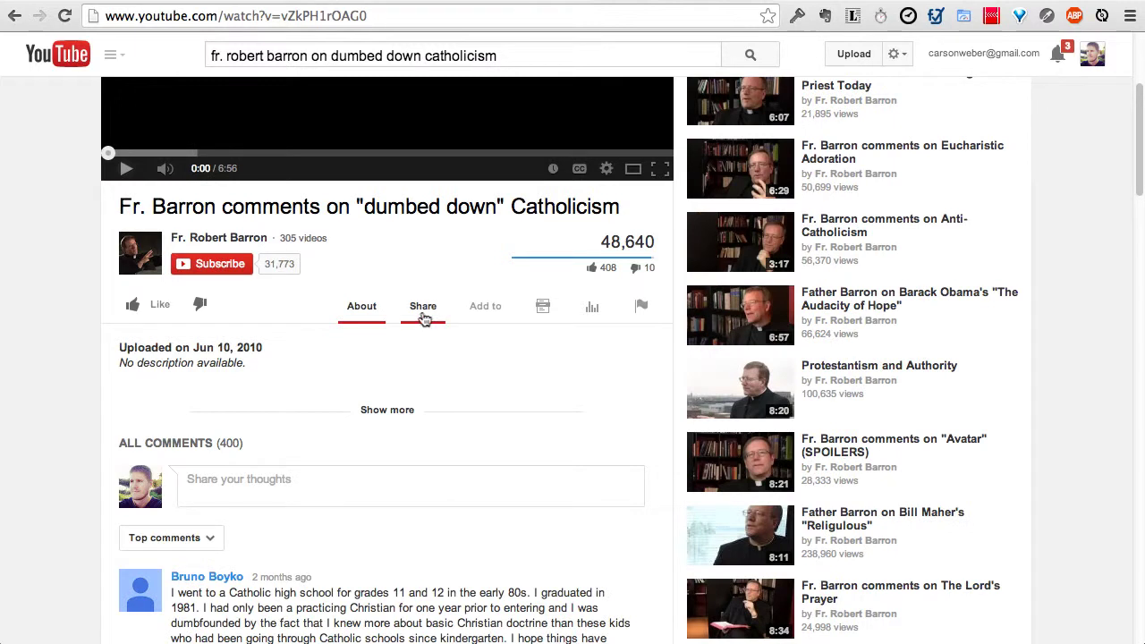
pyautogui.click(424, 318)
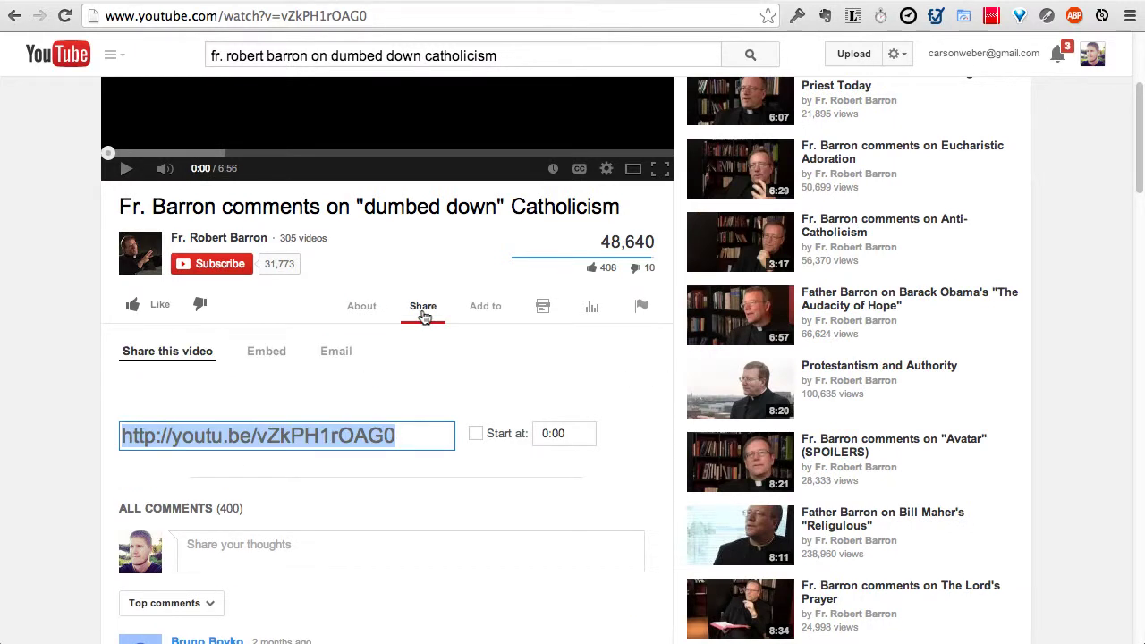
pyautogui.click(268, 356)
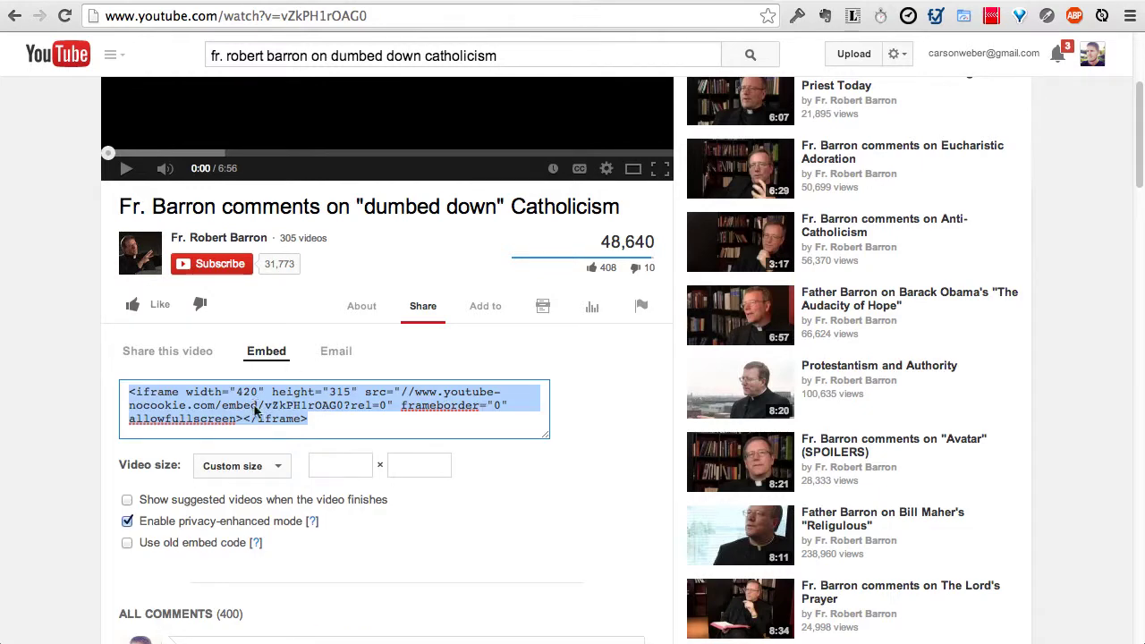
pyautogui.rightClick(256, 409)
pyautogui.click(280, 373)
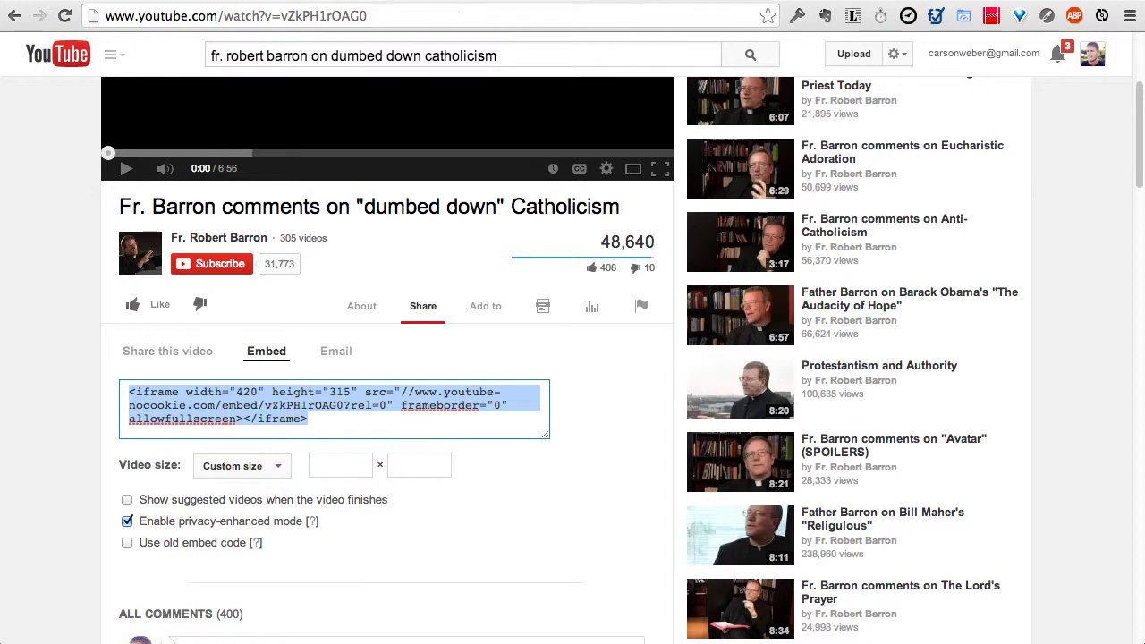
pyautogui.click(179, 1)
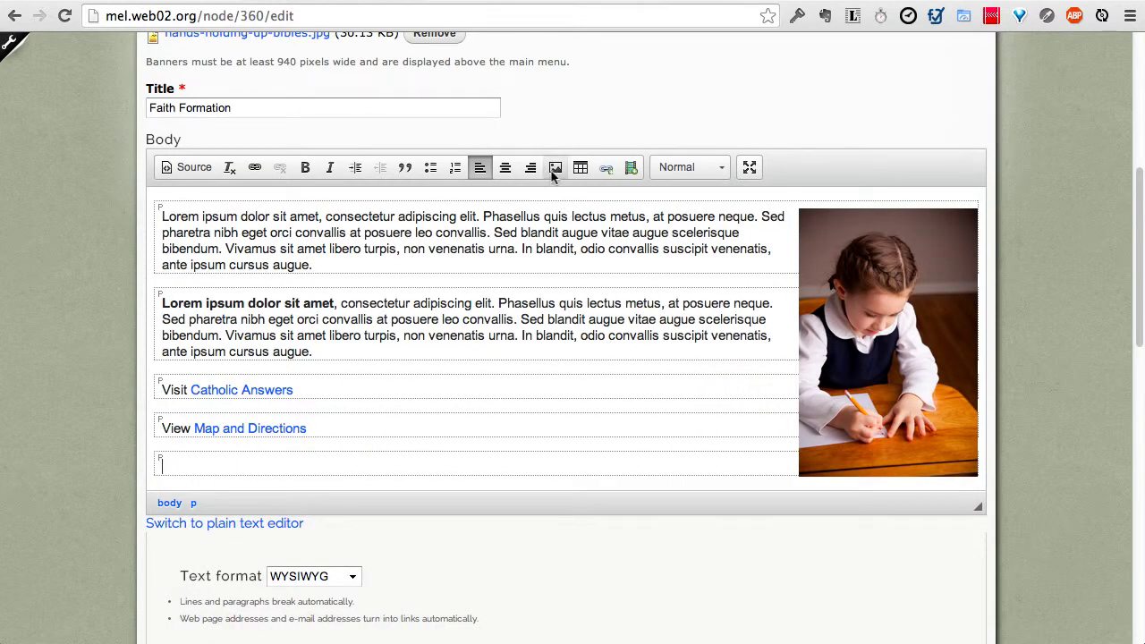
# Step: Paste the copied YouTube iframe code into Embed Media to insert the video below the directions link
pyautogui.click(629, 175)
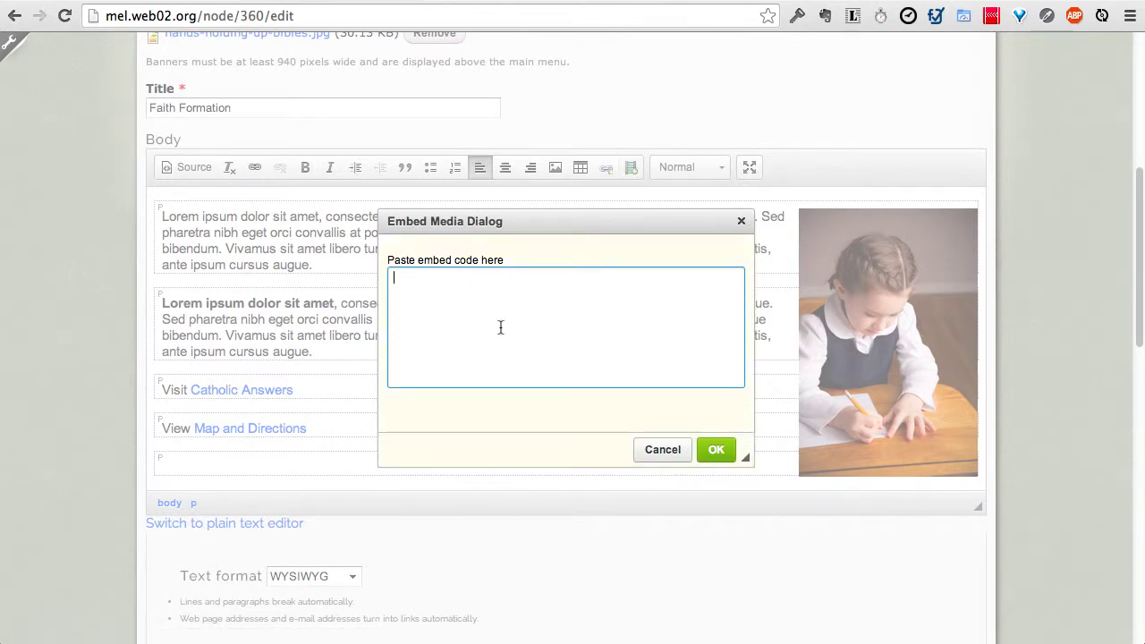
pyautogui.rightClick(429, 311)
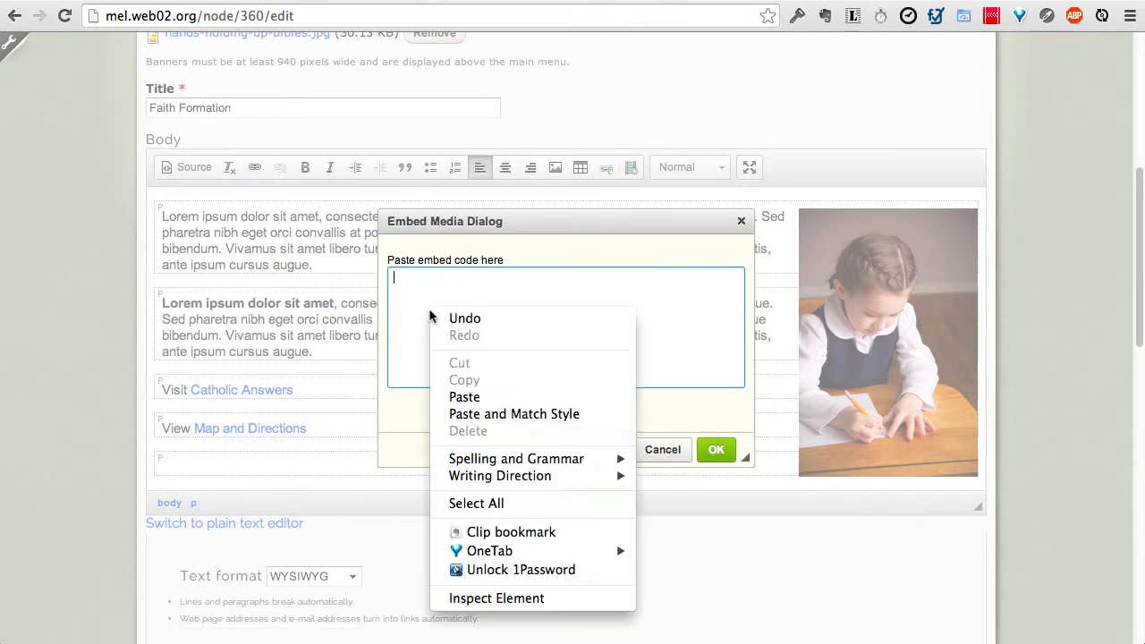
pyautogui.click(465, 396)
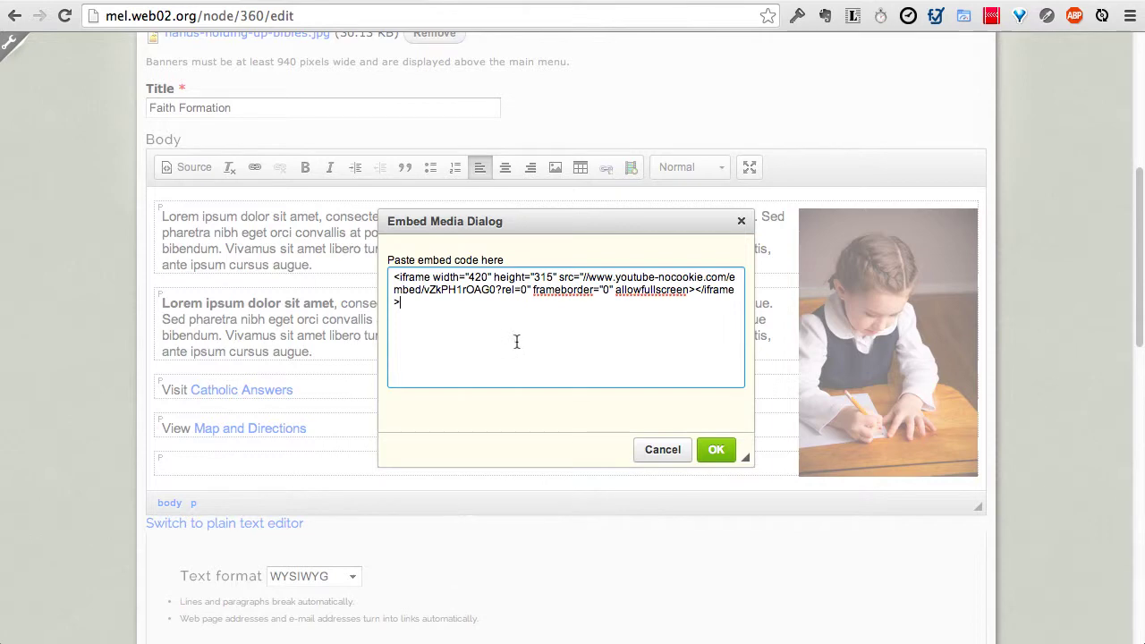
pyautogui.click(715, 449)
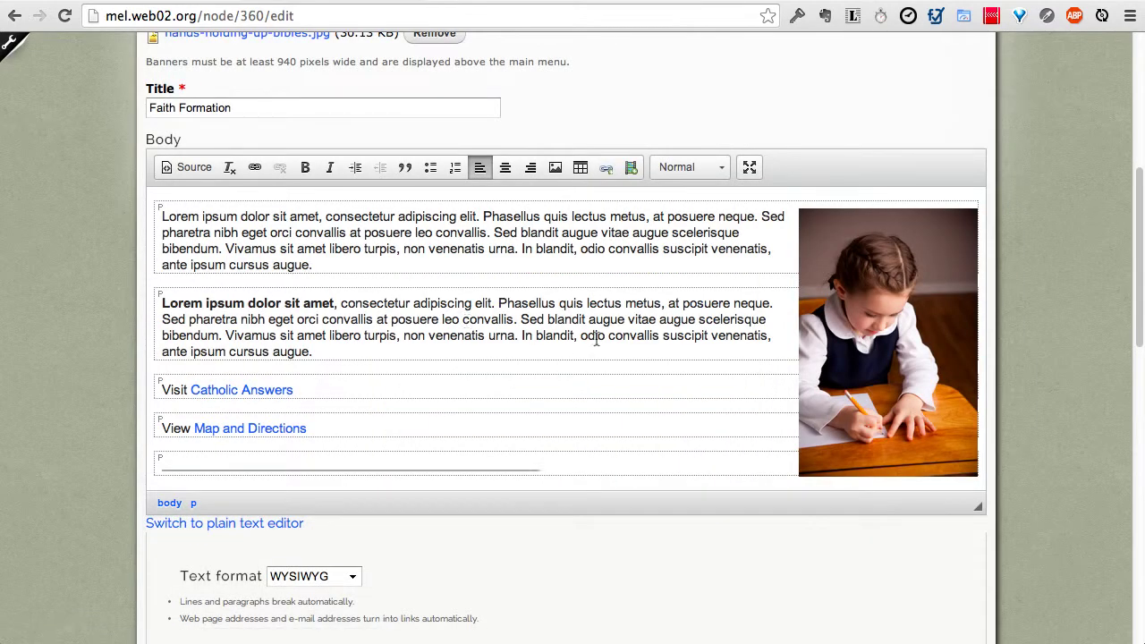
pyautogui.scroll(-5, 629, 364)
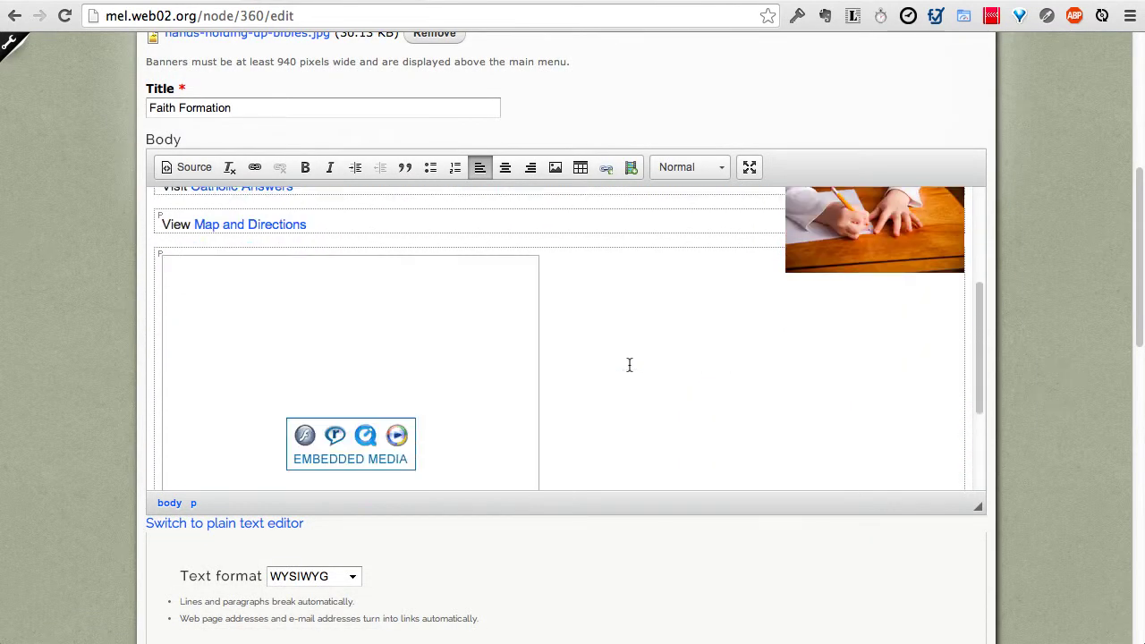
pyautogui.scroll(-4, 469, 367)
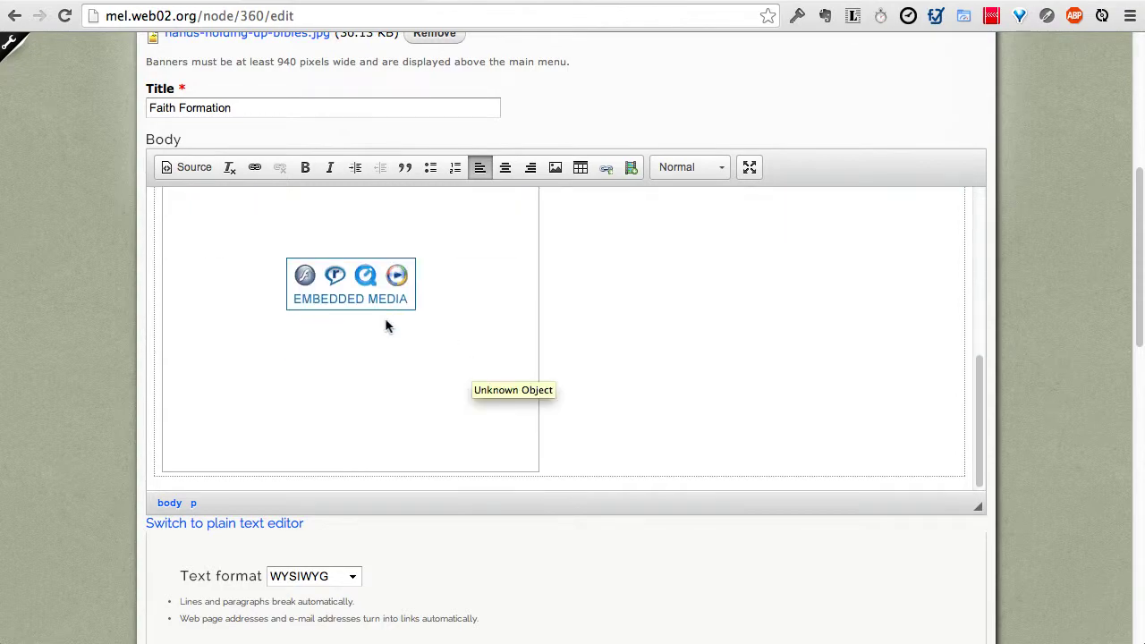
# Step: Save Faith Formation and check the embedded video below the directions link on the live page
pyautogui.scroll(-10, 95, 429)
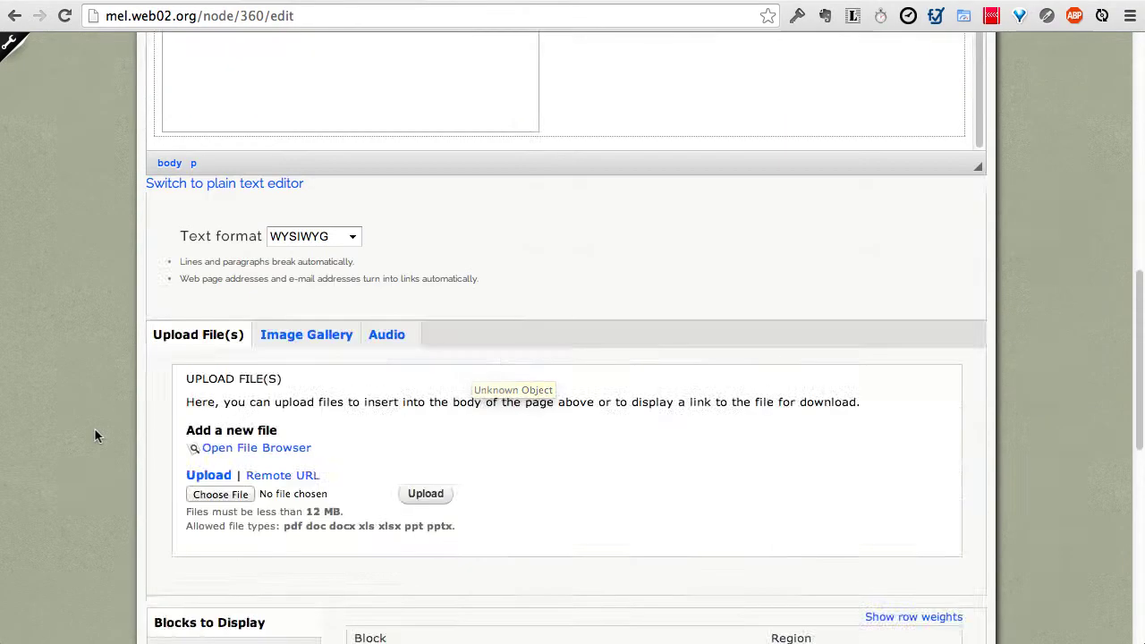
pyautogui.click(175, 520)
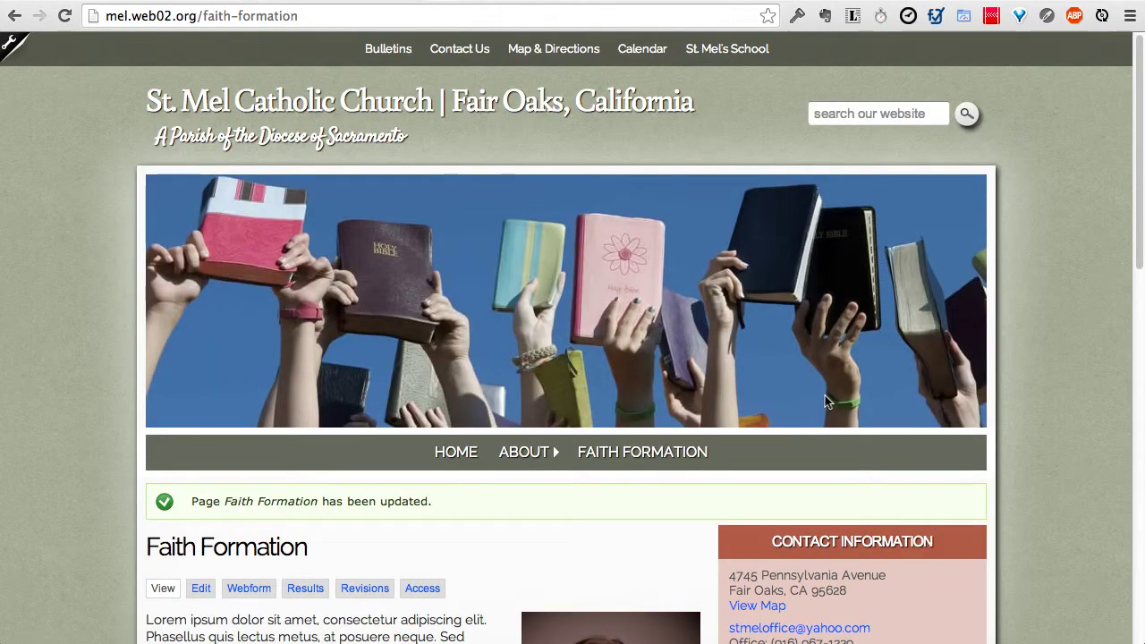
pyautogui.scroll(-10, 824, 395)
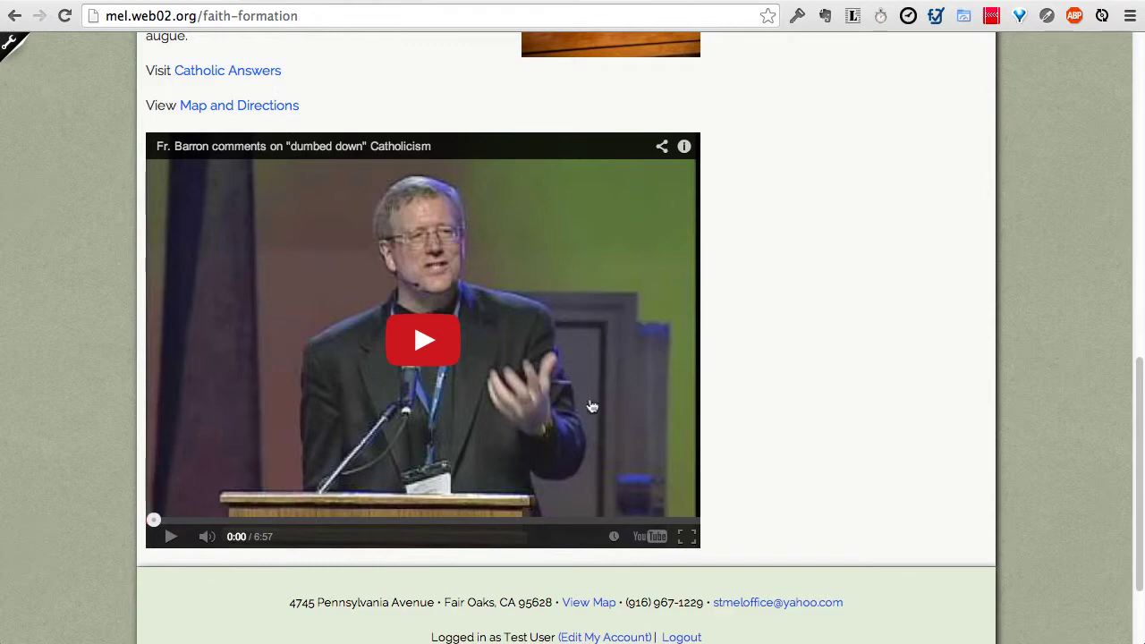
pyautogui.scroll(3, 632, 320)
pyautogui.scroll(4, 566, 414)
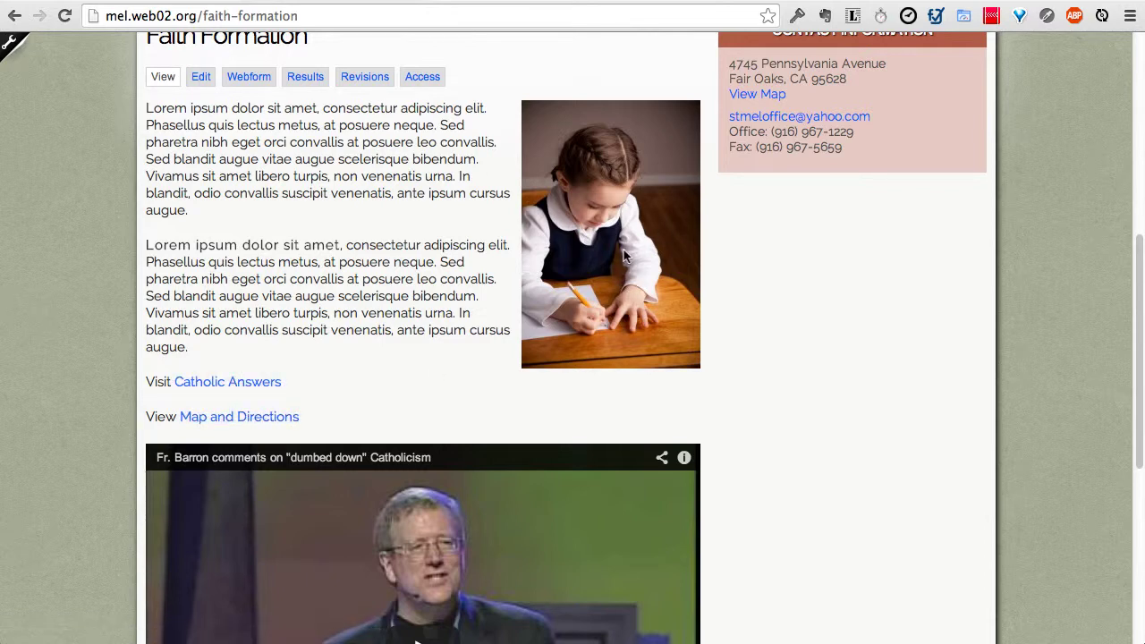
# Step: Open the Faith Formation edit form and expand its URL path settings
pyautogui.click(202, 77)
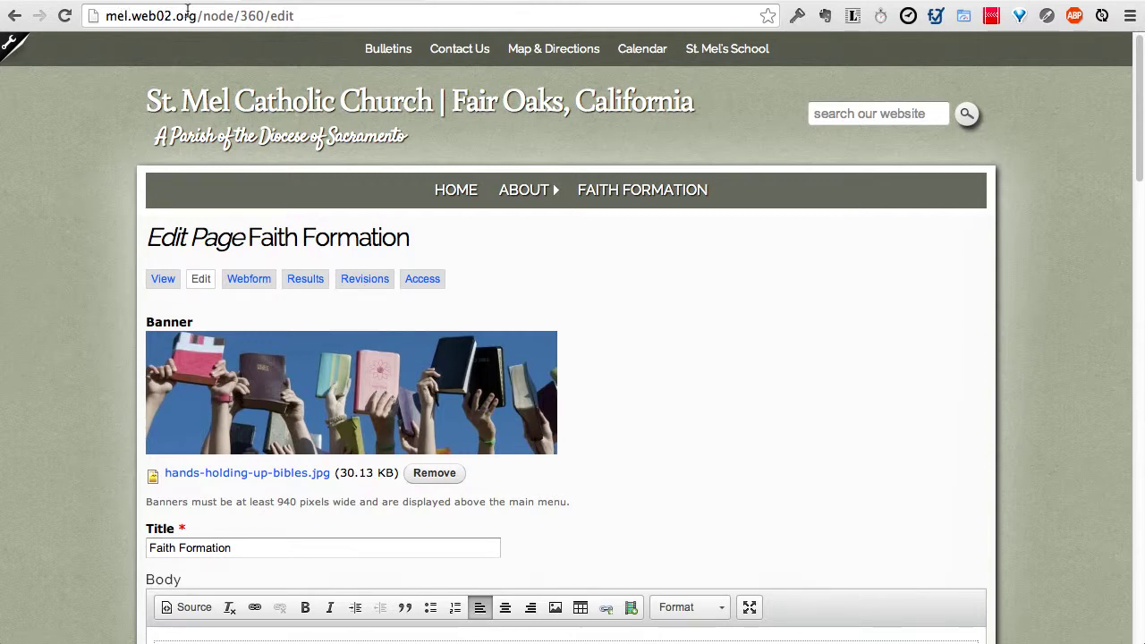
pyautogui.click(186, 11)
pyautogui.click(198, 15)
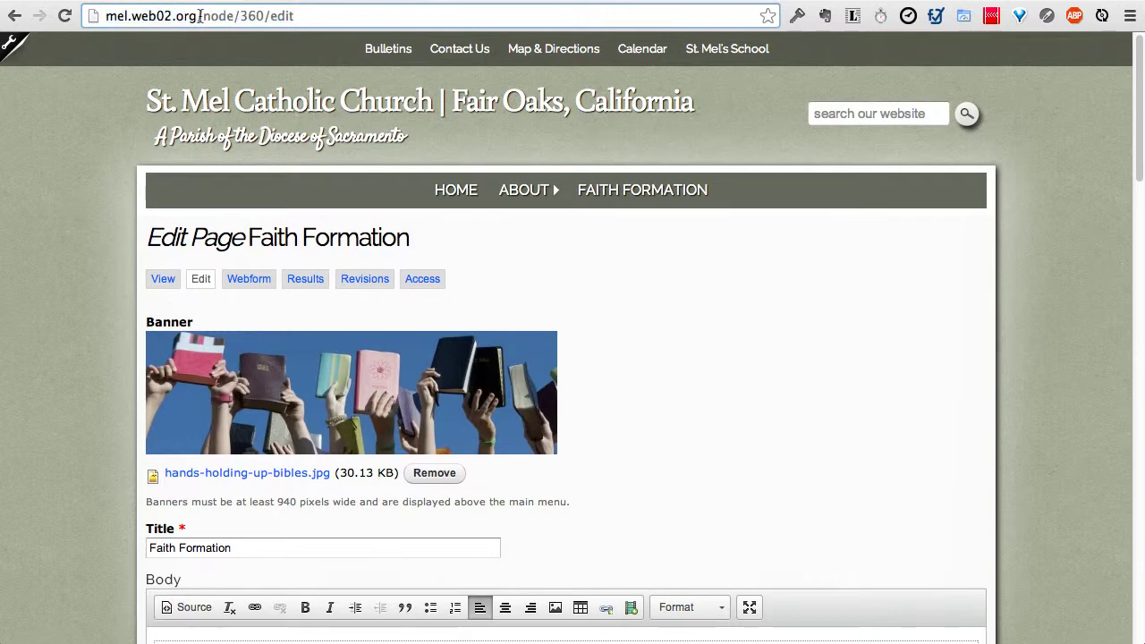
pyautogui.moveTo(199, 16); pyautogui.dragTo(104, 15)
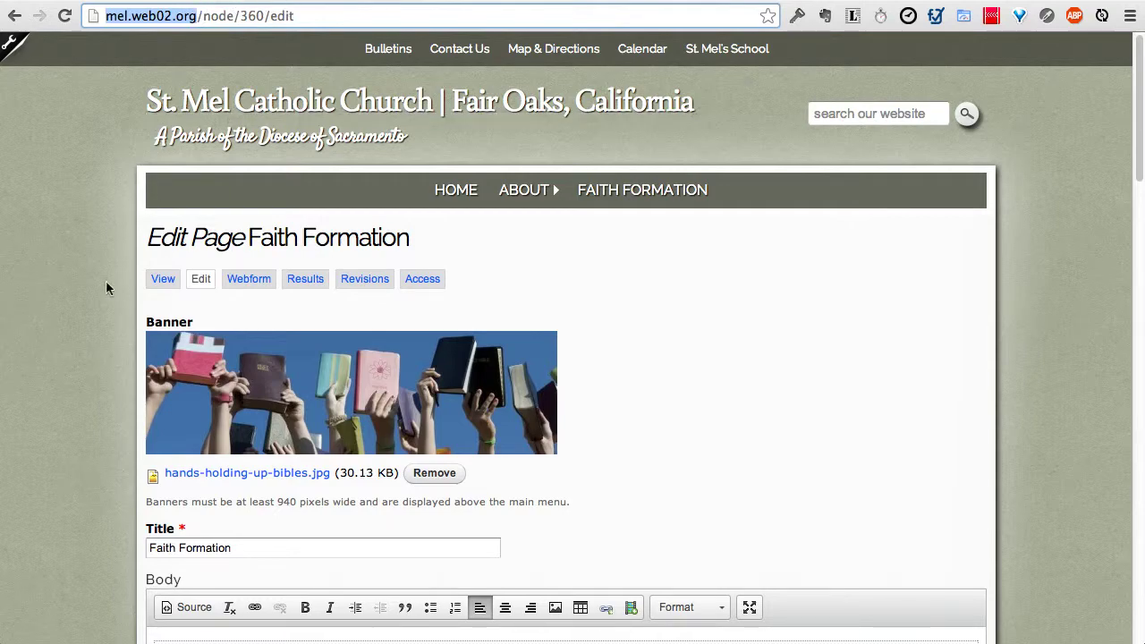
pyautogui.scroll(-15, 104, 287)
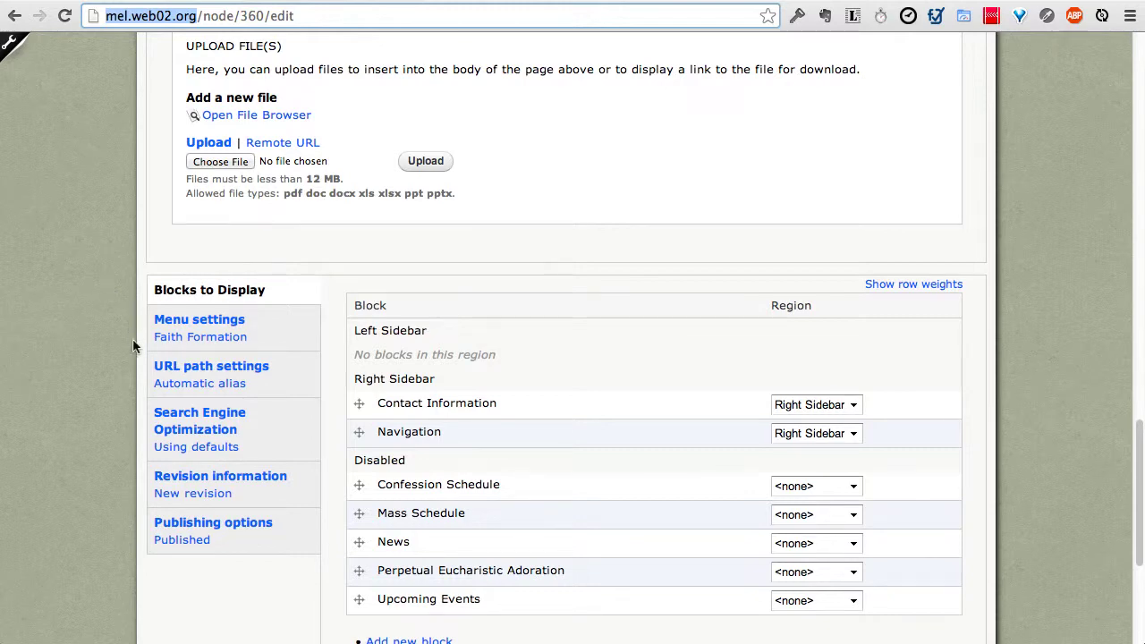
pyautogui.click(185, 376)
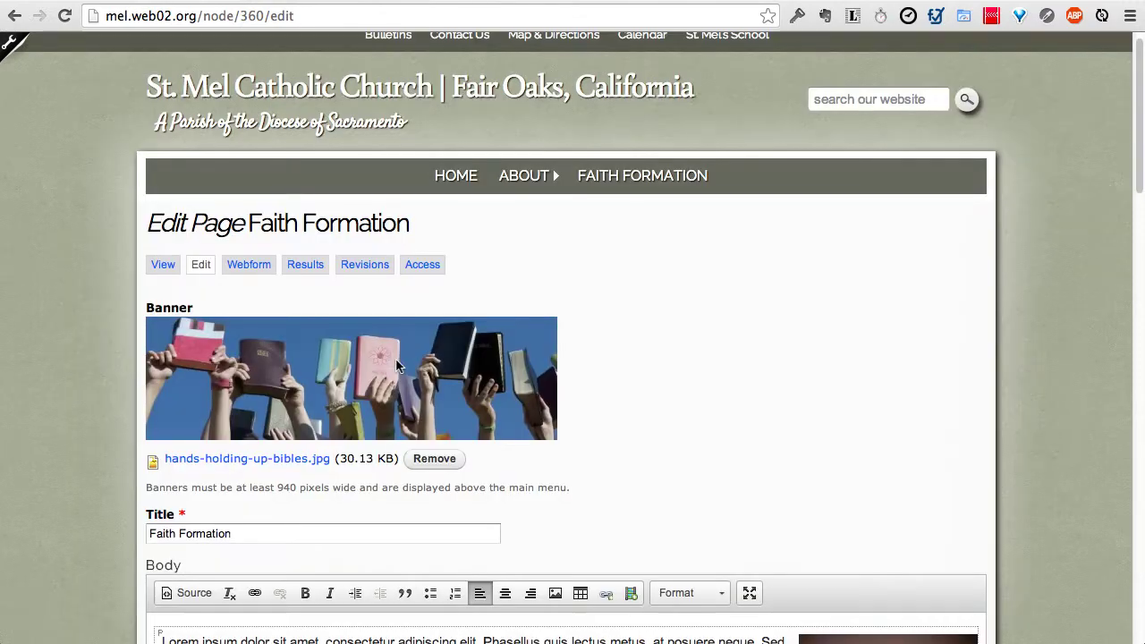
pyautogui.scroll(-2, 269, 465)
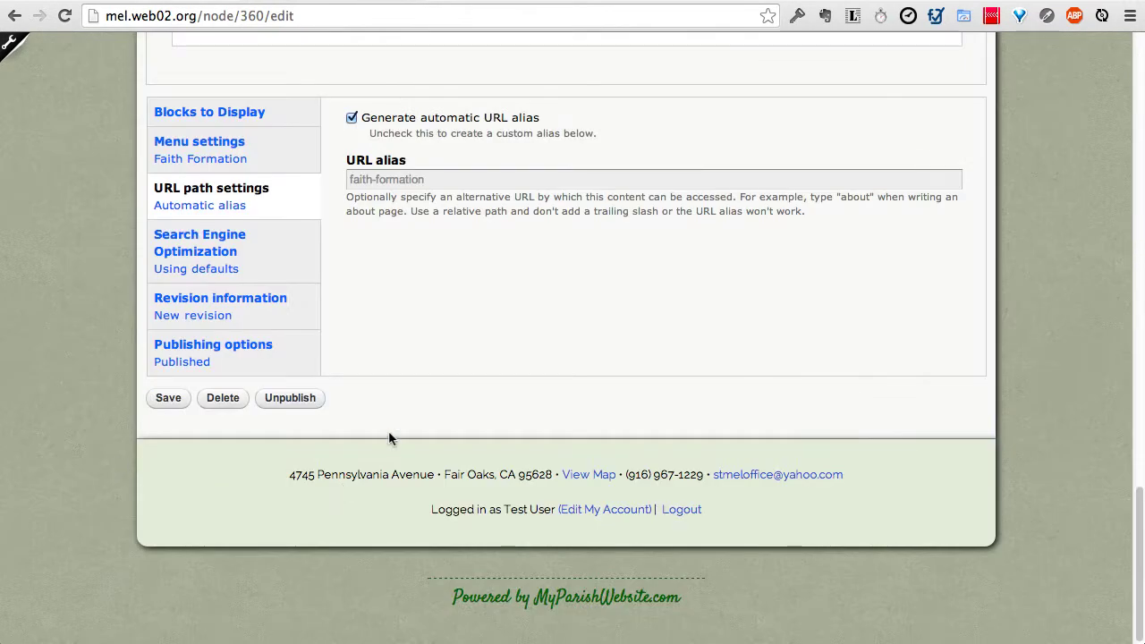
pyautogui.scroll(2, 388, 430)
# Step: Turn off the automatic alias, shorten the alias to 'faith', and save the page
pyautogui.click(351, 310)
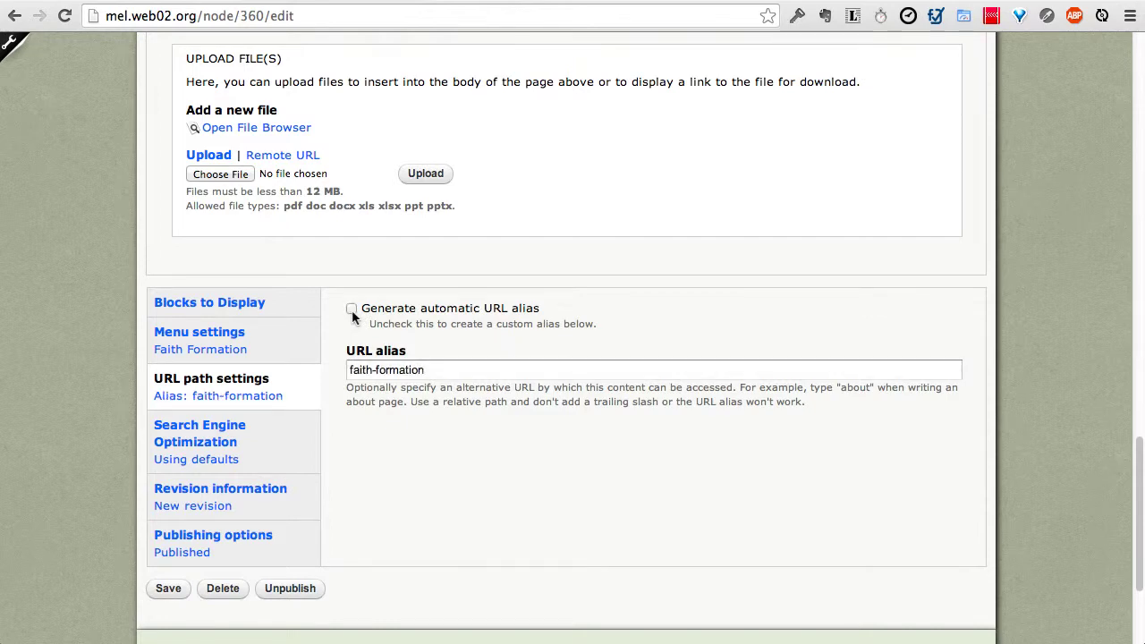
pyautogui.click(367, 374)
pyautogui.moveTo(372, 369); pyautogui.dragTo(577, 378)
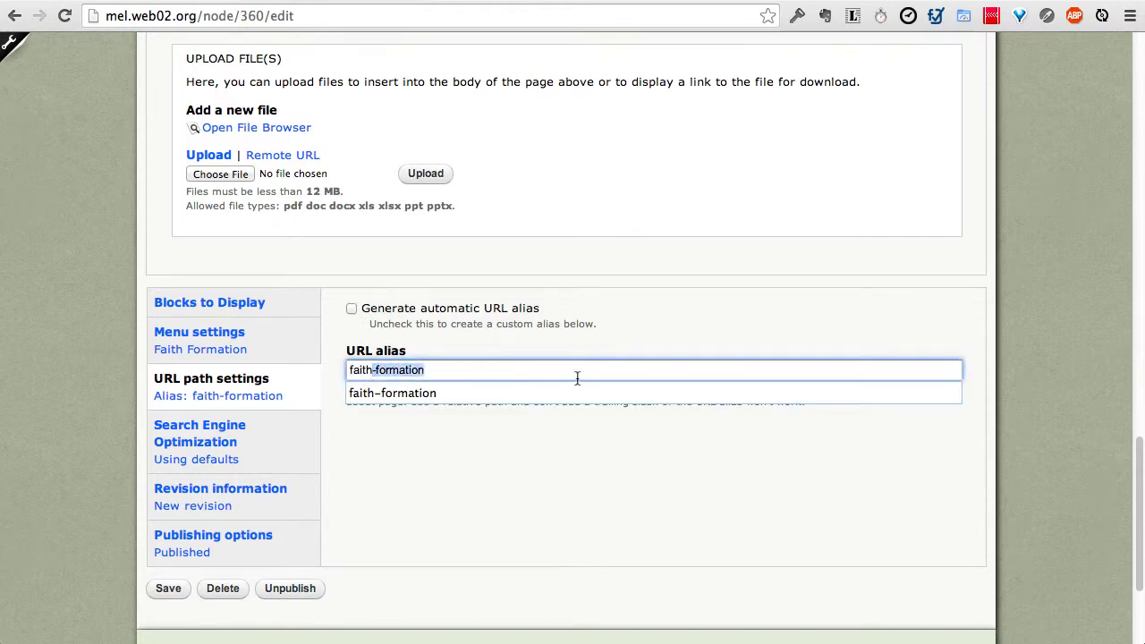
pyautogui.press('BackSpace')
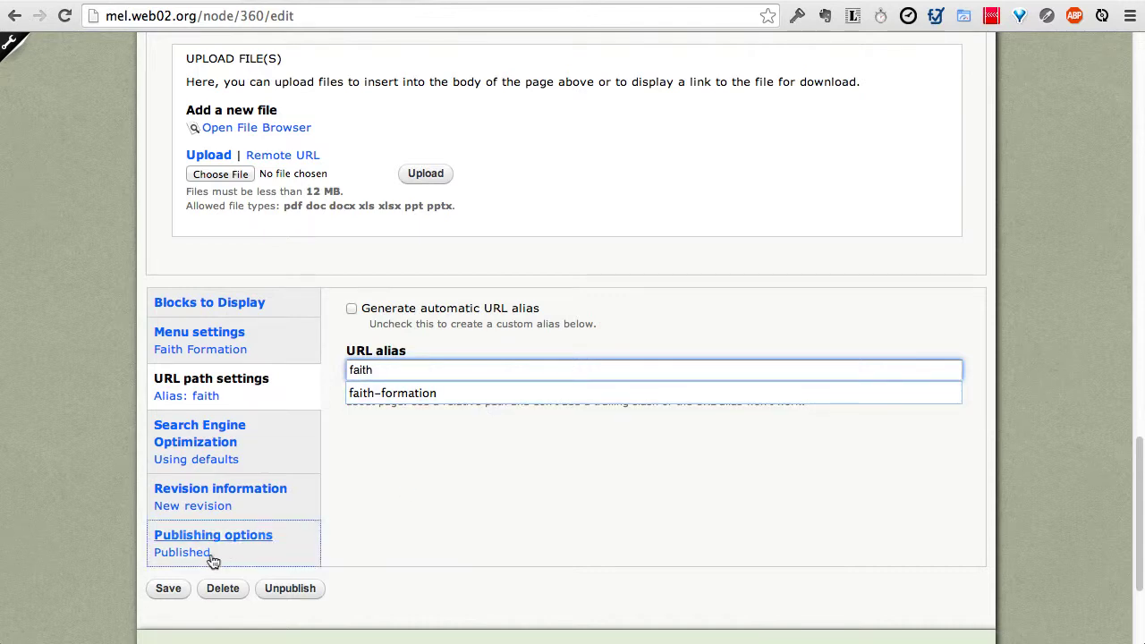
pyautogui.click(177, 590)
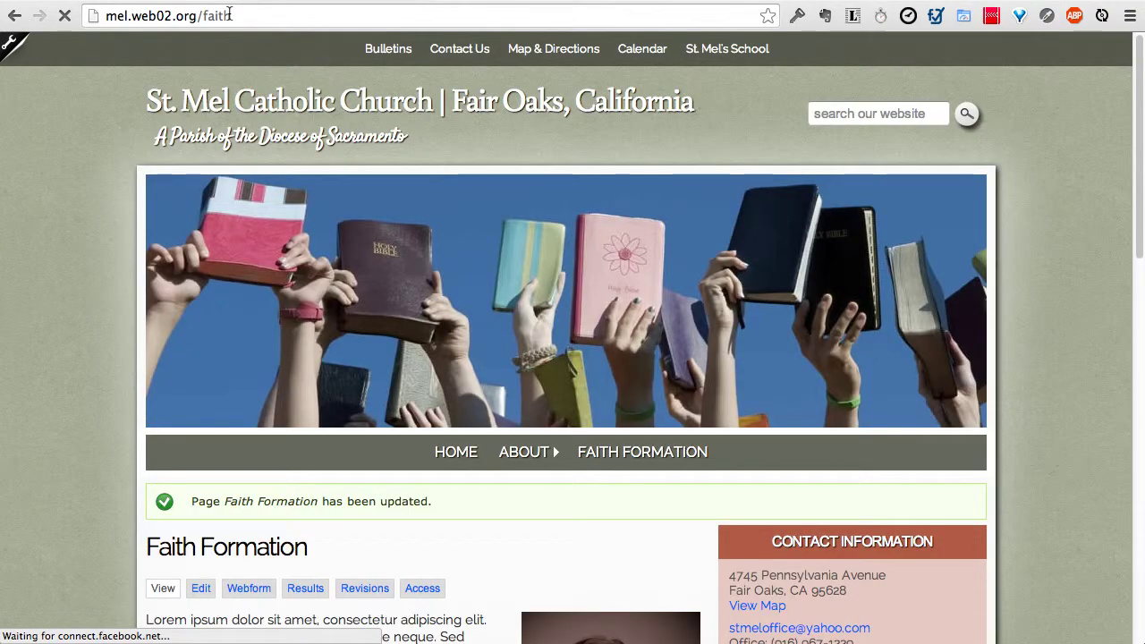
# Step: Reopen Faith Formation's edit form at node/360/edit from the /faith page
pyautogui.scroll(-3, 278, 403)
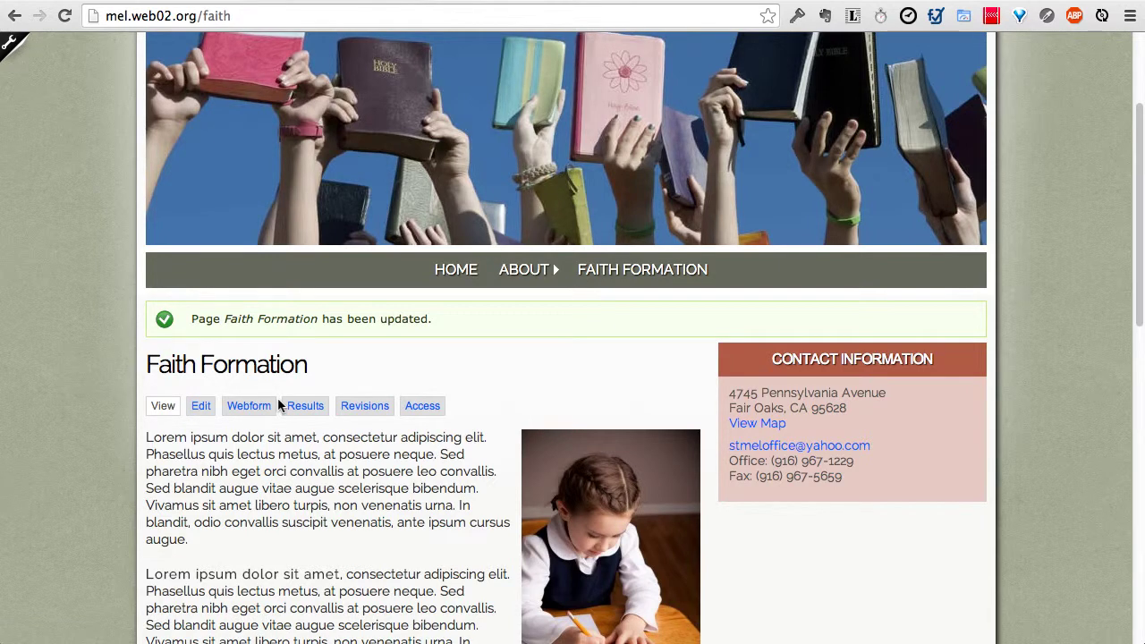
pyautogui.click(194, 17)
pyautogui.moveTo(196, 17); pyautogui.dragTo(110, 7)
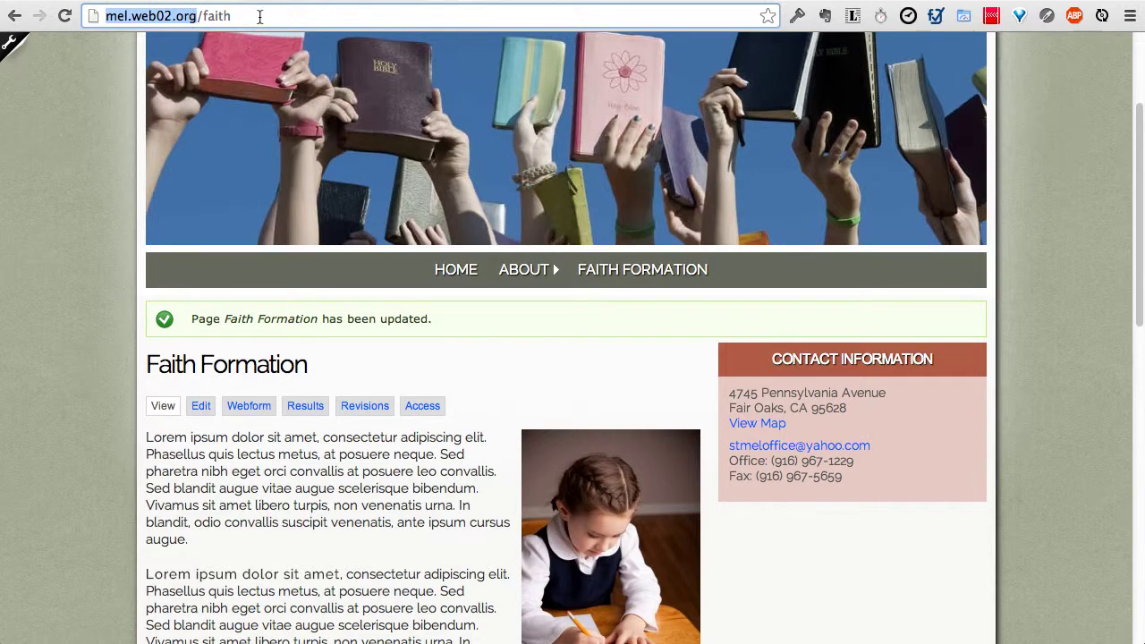
pyautogui.click(195, 413)
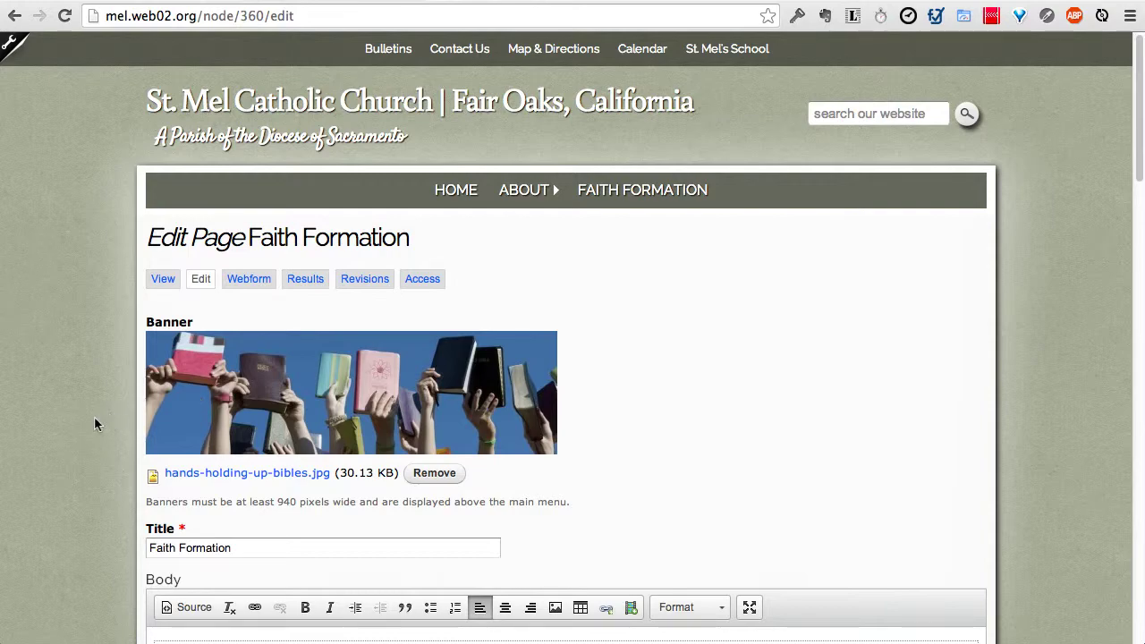
# Step: Type 'View our policies by clicking on this link, which will download a PDF document.' as the last body paragraph
pyautogui.scroll(-5, 83, 418)
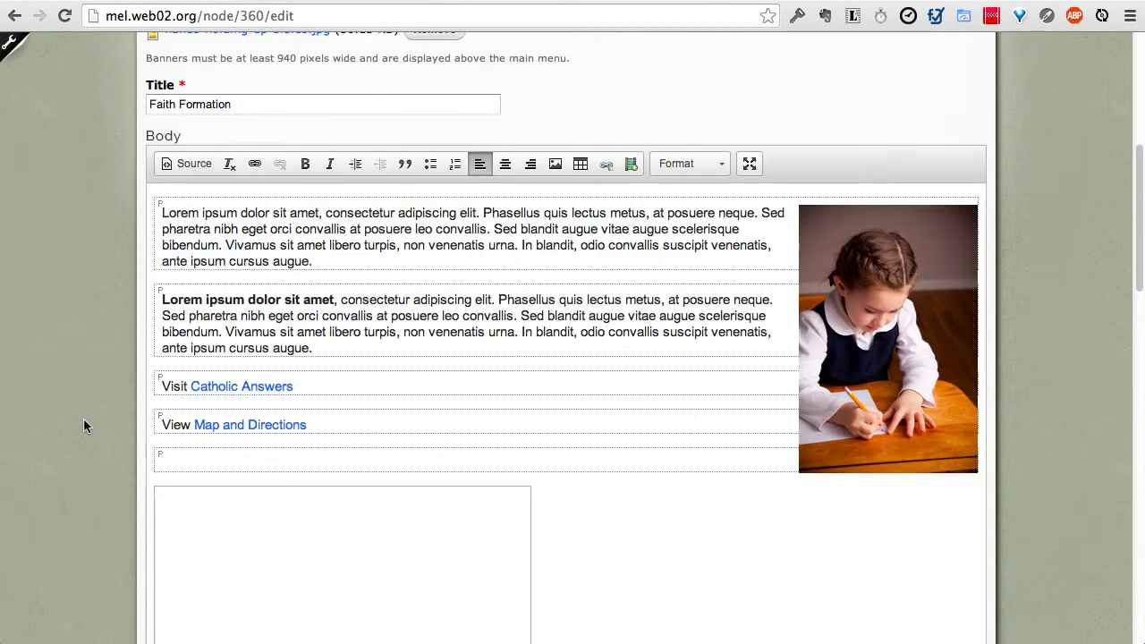
pyautogui.click(266, 462)
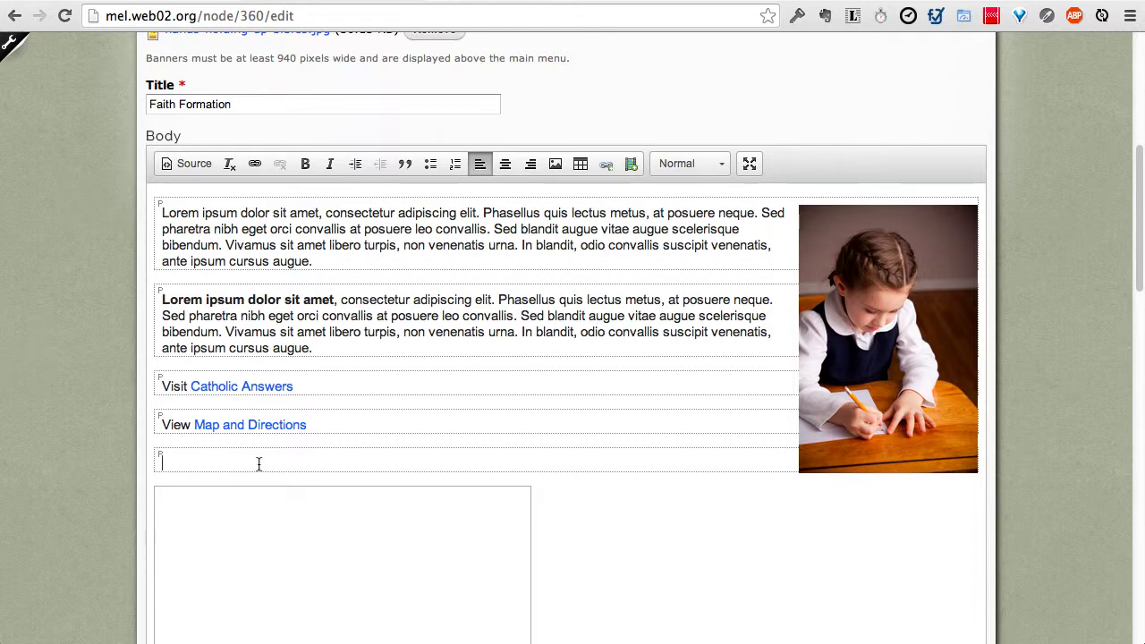
pyautogui.write('View our policies by clicking on this l')
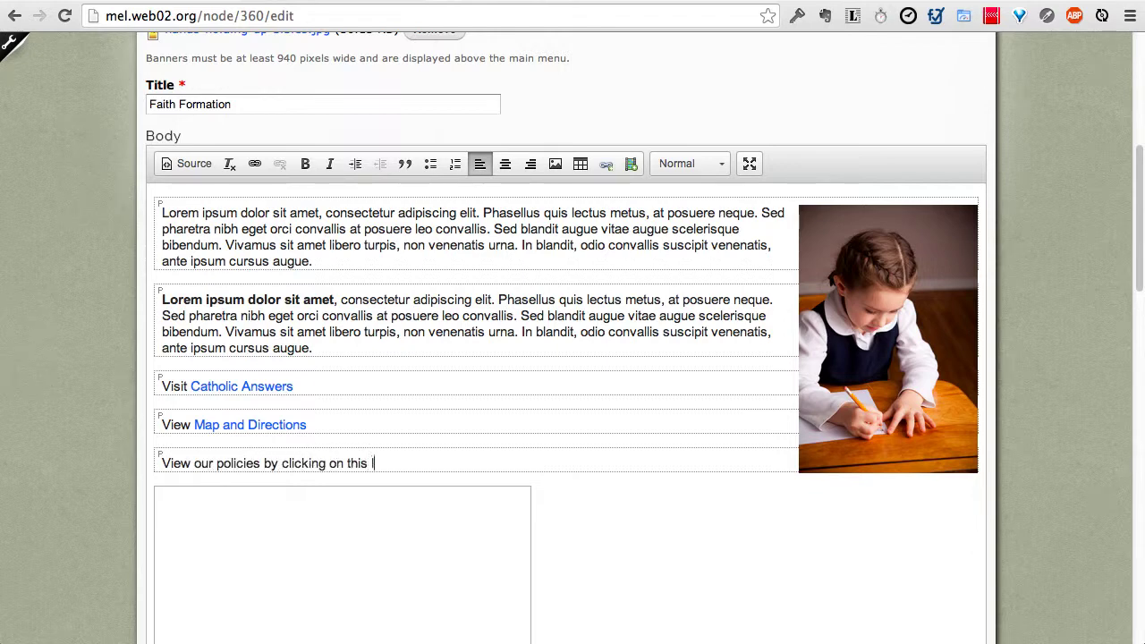
pyautogui.write('ink, which will ')
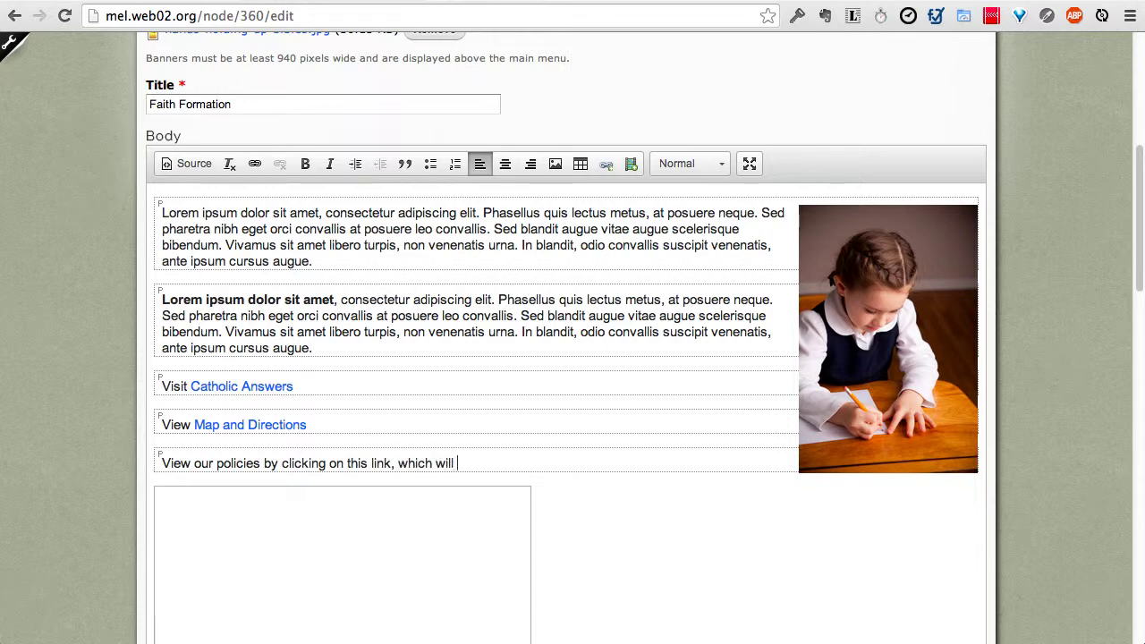
pyautogui.write('download a PDF document.')
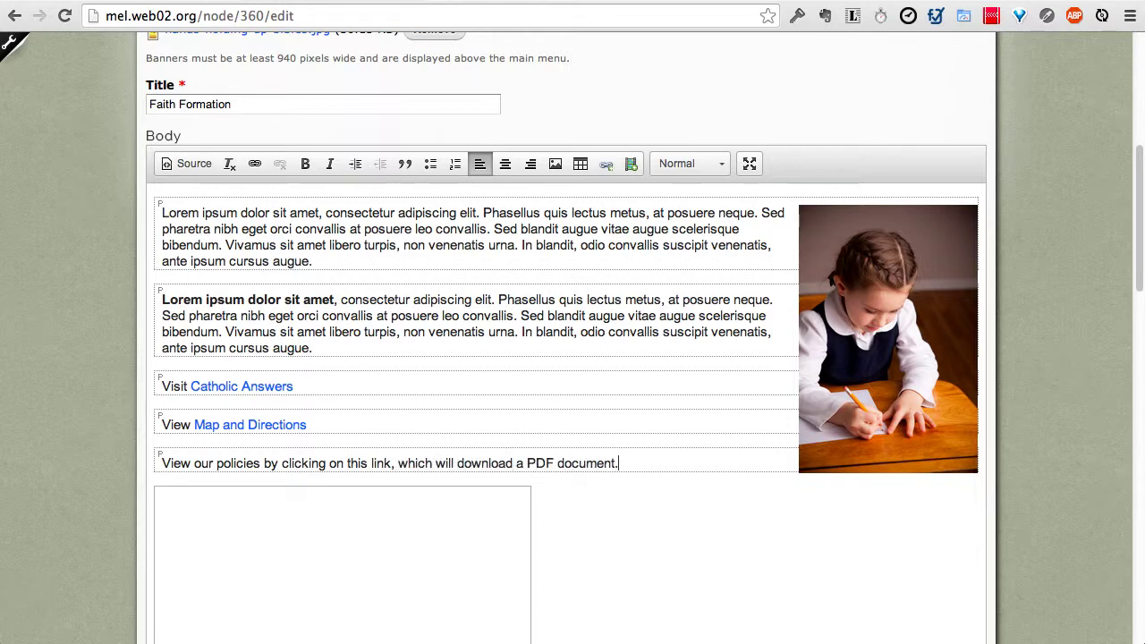
# Step: Rewrite the line as 'View our policies (PDF document)' and select 'View our policies'
pyautogui.doubleClick(346, 463)
pyautogui.click(399, 462)
pyautogui.moveTo(654, 466); pyautogui.dragTo(161, 459)
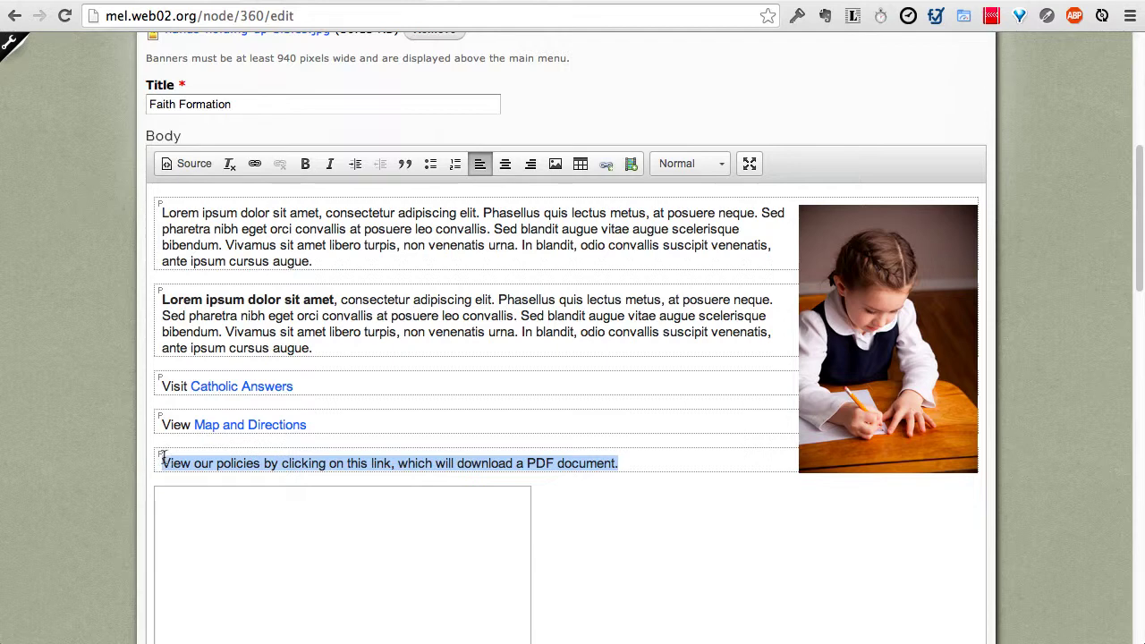
pyautogui.write('view')
pyautogui.press('BackSpace')
pyautogui.press('BackSpace')
pyautogui.press('BackSpace')
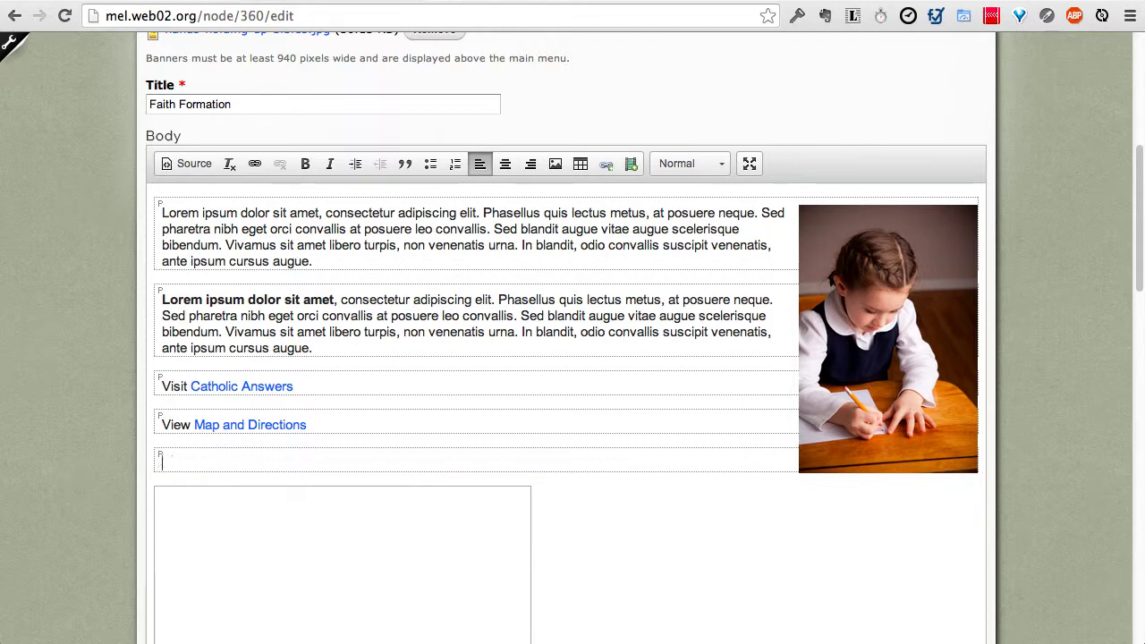
pyautogui.write('View our policies')
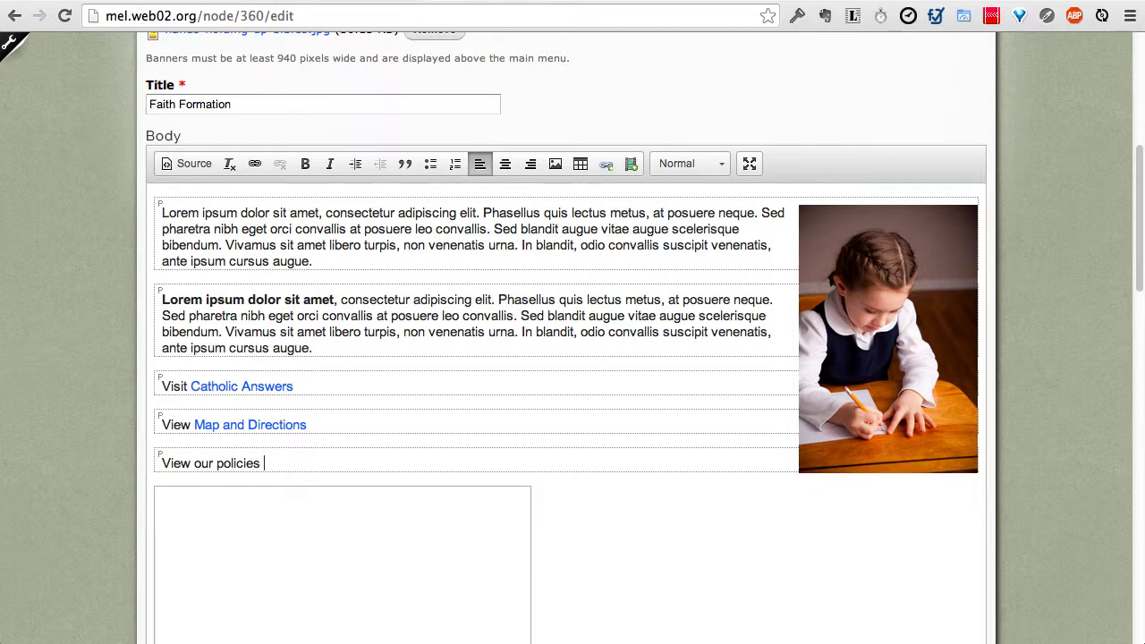
pyautogui.write(' (PDF document')
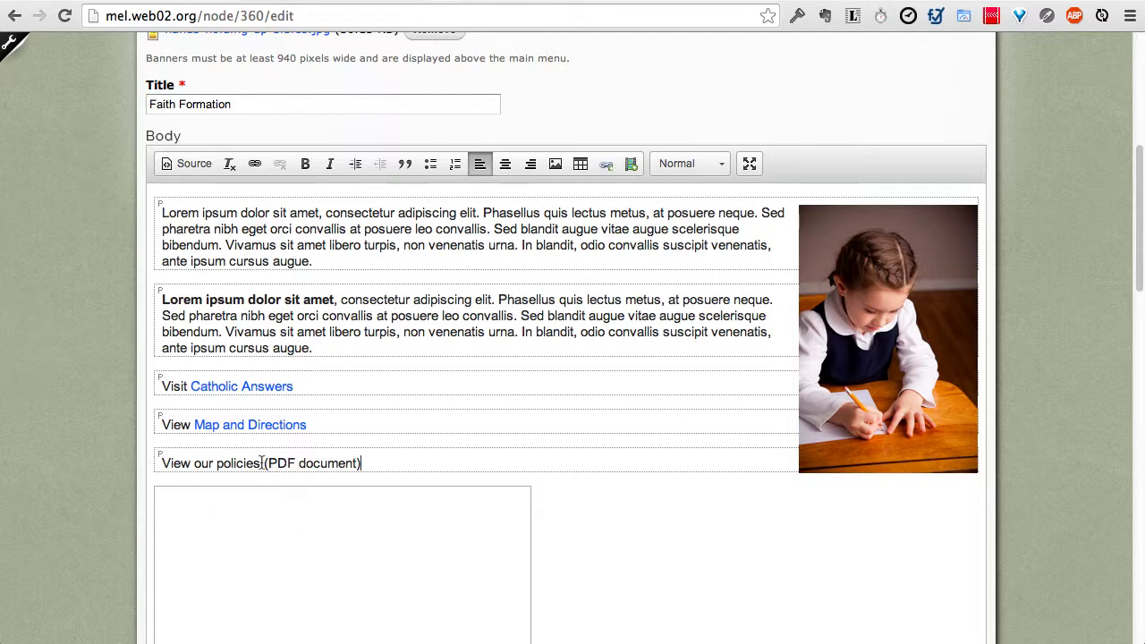
pyautogui.moveTo(260, 463); pyautogui.dragTo(160, 453)
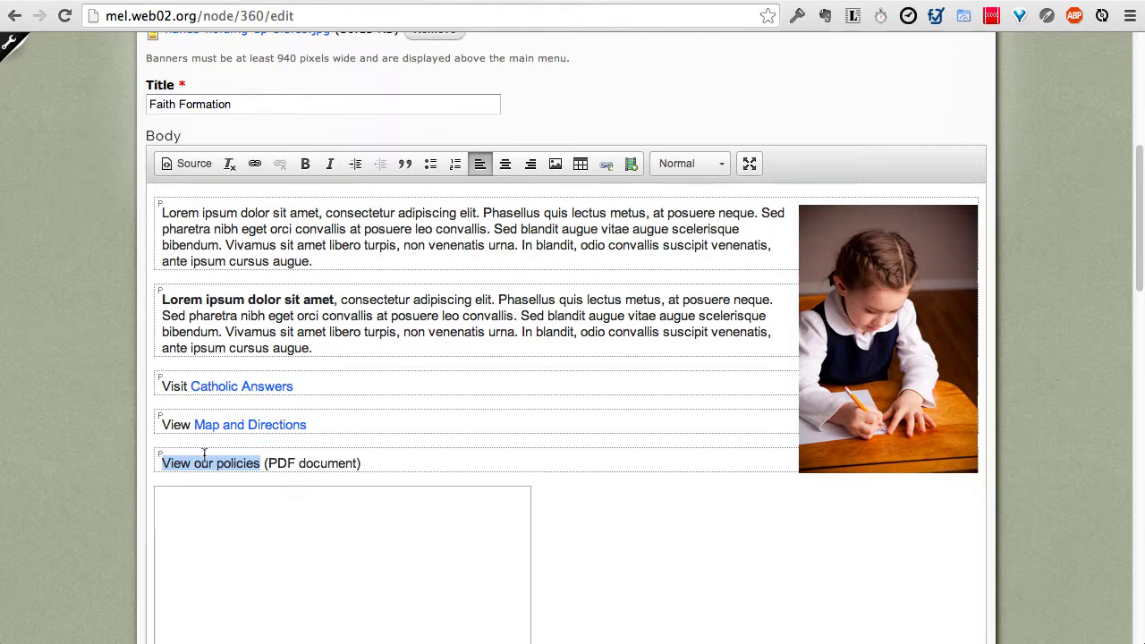
# Step: Choose sample.pdf in Upload File(s) and upload it (12.89 KB) as an attachment
pyautogui.scroll(-10, 78, 458)
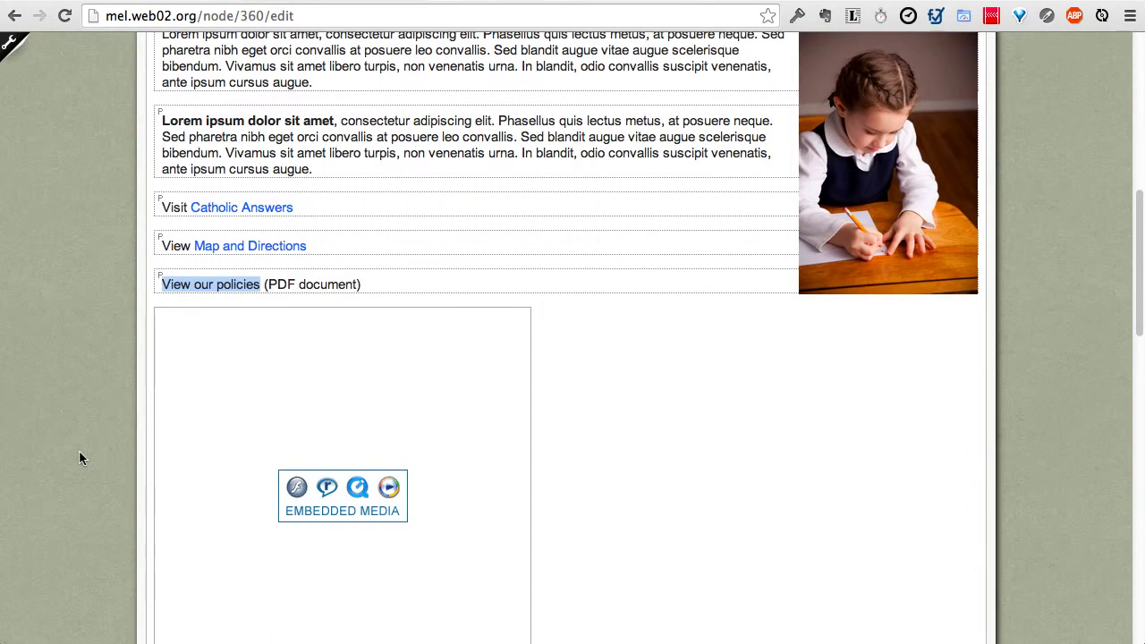
pyautogui.scroll(-1, 78, 451)
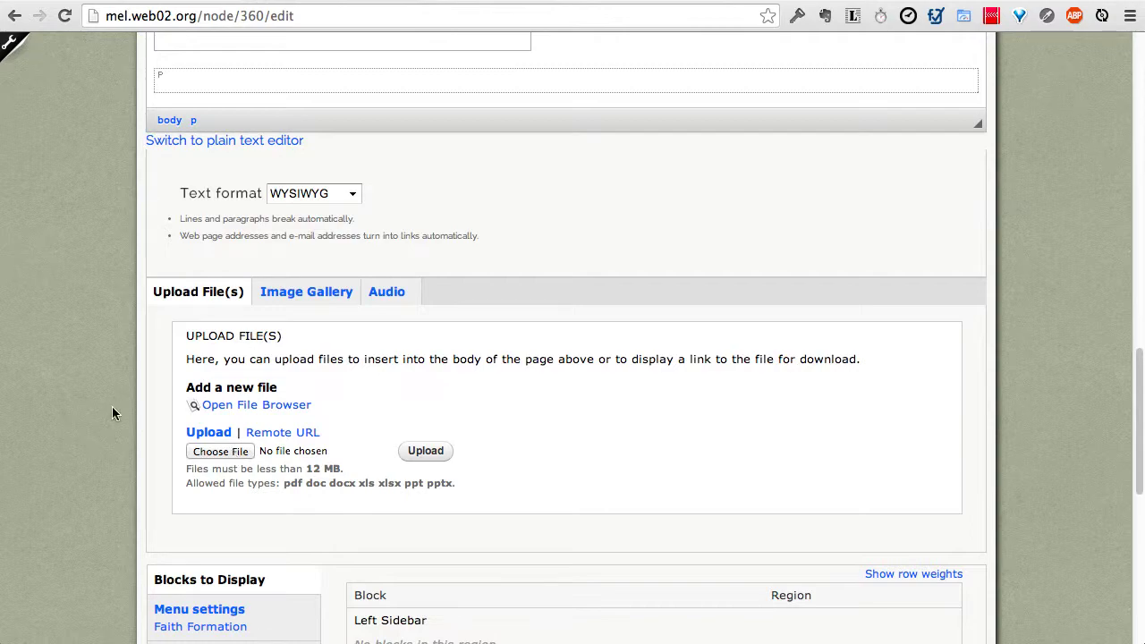
pyautogui.click(212, 454)
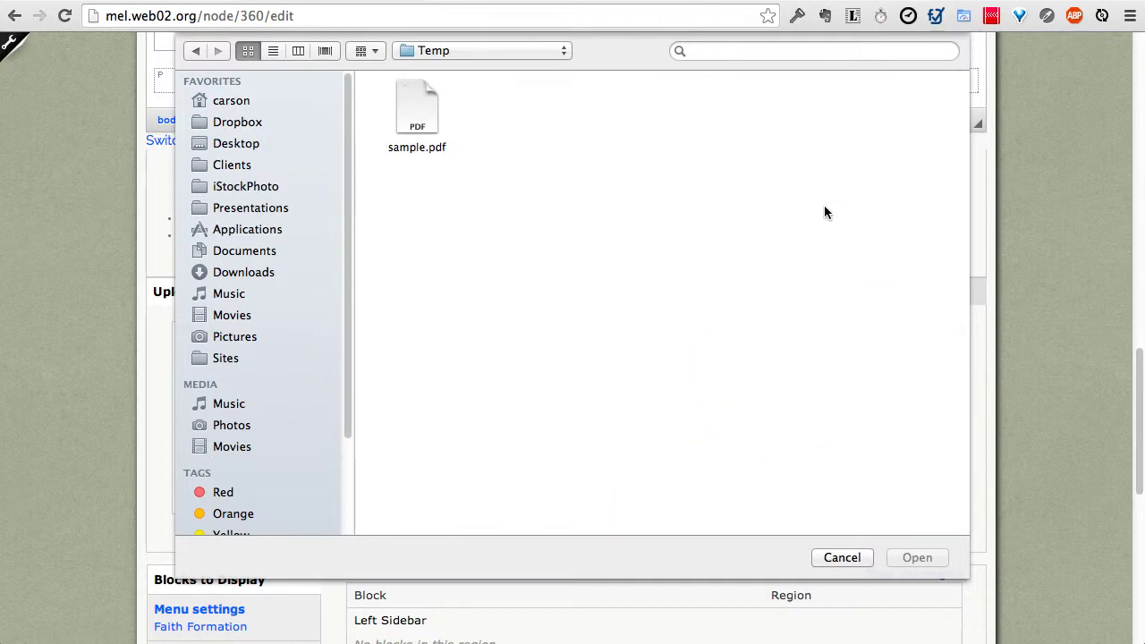
pyautogui.click(426, 109)
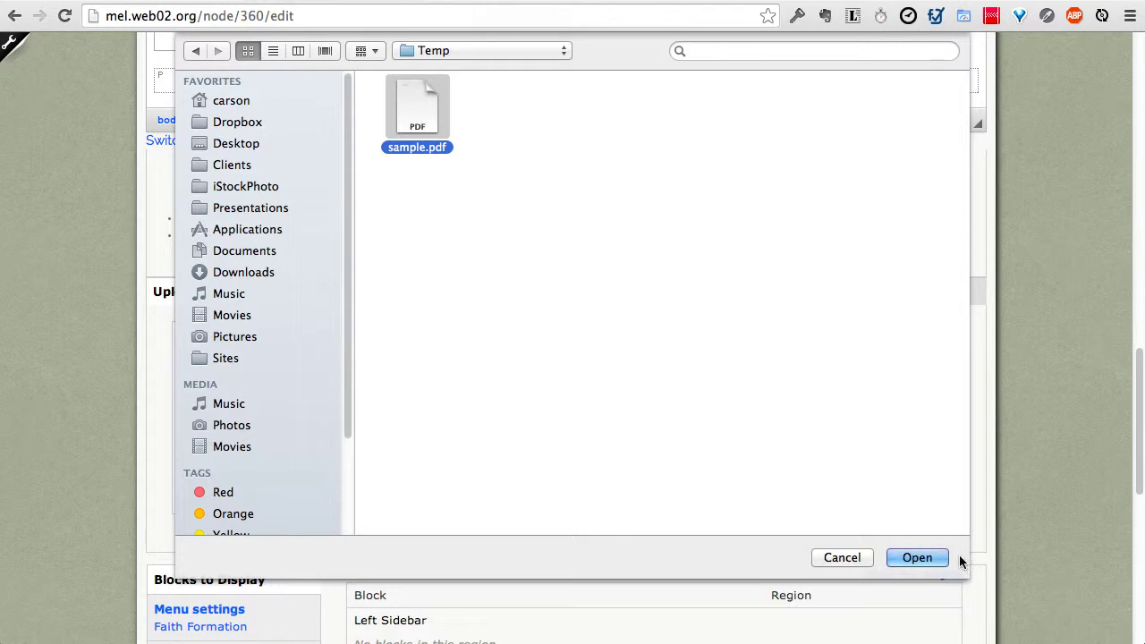
pyautogui.click(930, 557)
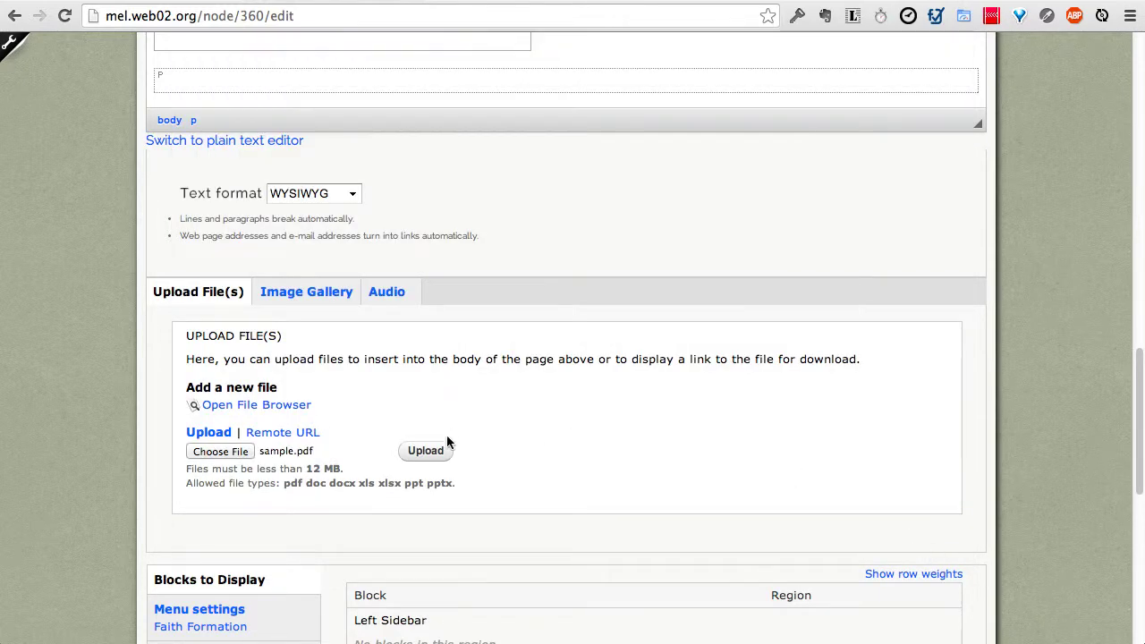
pyautogui.click(427, 450)
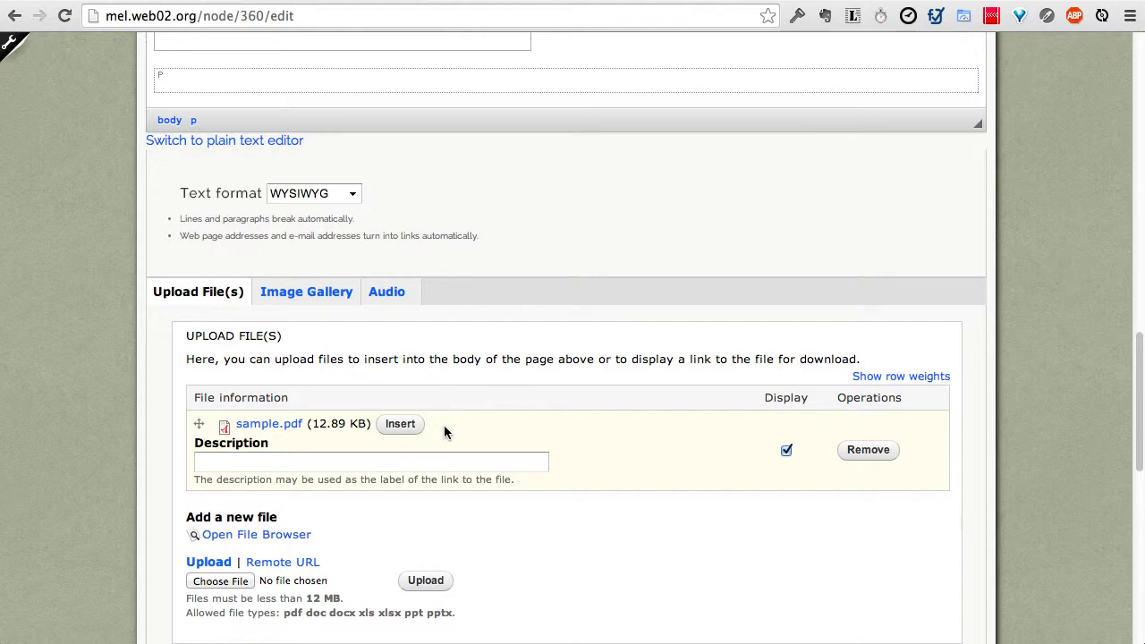
pyautogui.click(786, 451)
pyautogui.scroll(6, 605, 443)
pyautogui.scroll(-1, 606, 442)
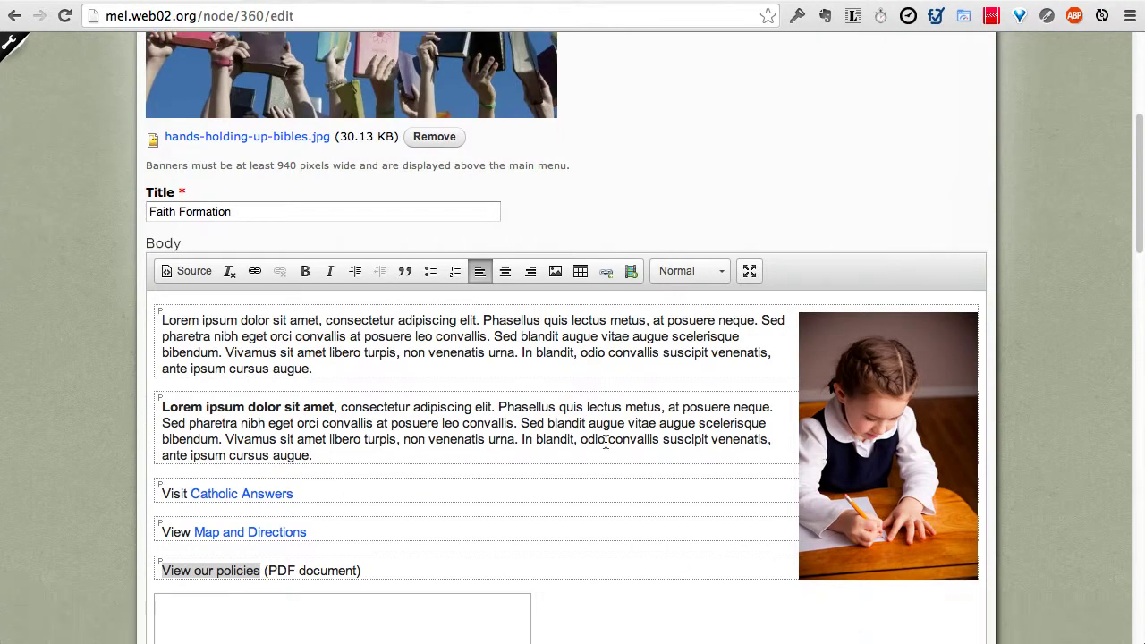
# Step: Save the page and scroll /faith to find the sample.pdf link below the video
pyautogui.scroll(-15, 539, 481)
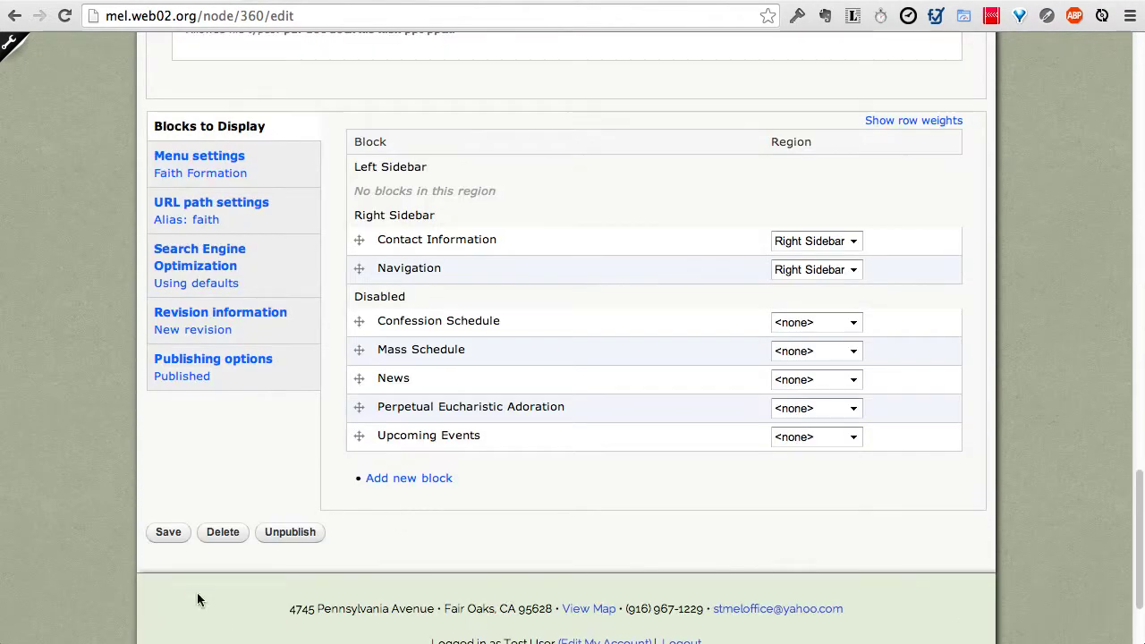
pyautogui.click(169, 535)
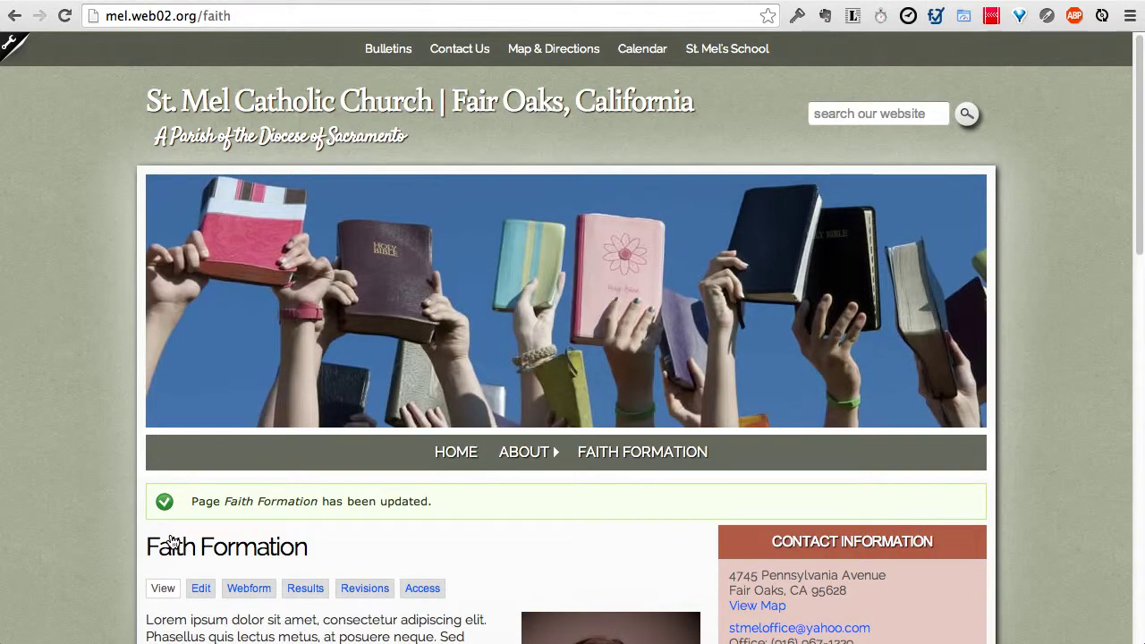
pyautogui.scroll(-3, 172, 541)
pyautogui.scroll(-12, 173, 541)
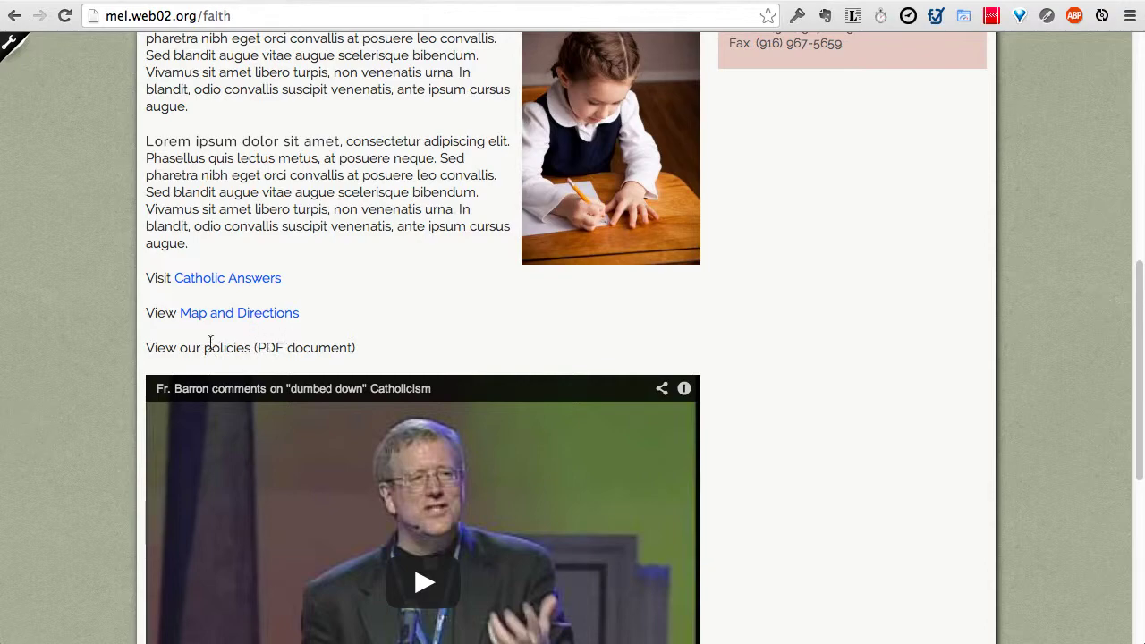
pyautogui.scroll(-5, 90, 366)
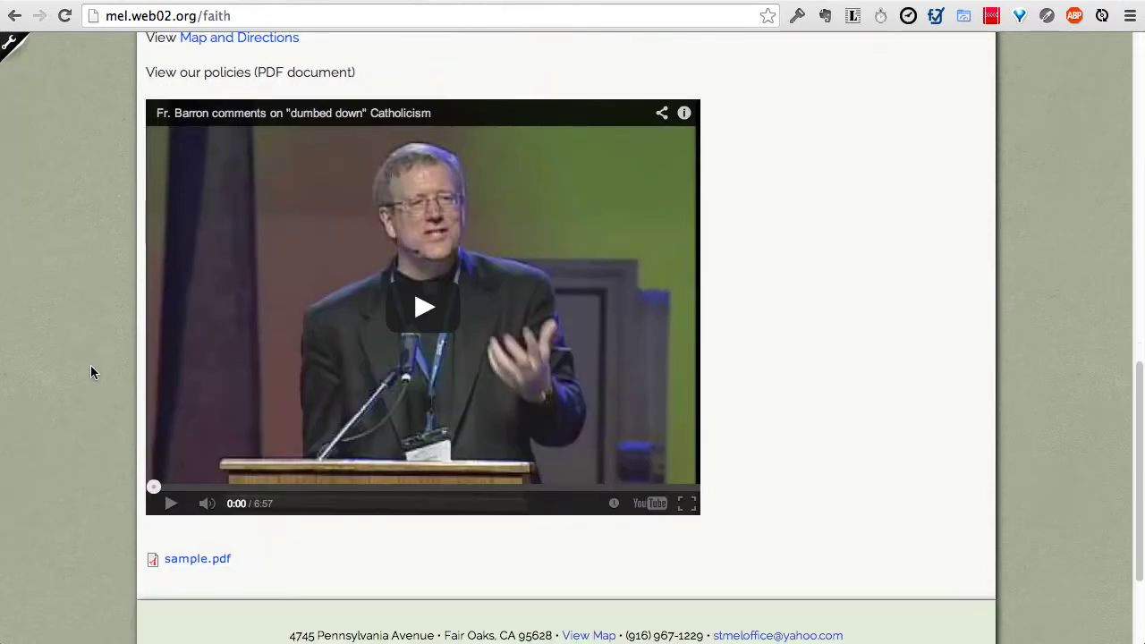
pyautogui.scroll(-1, 90, 365)
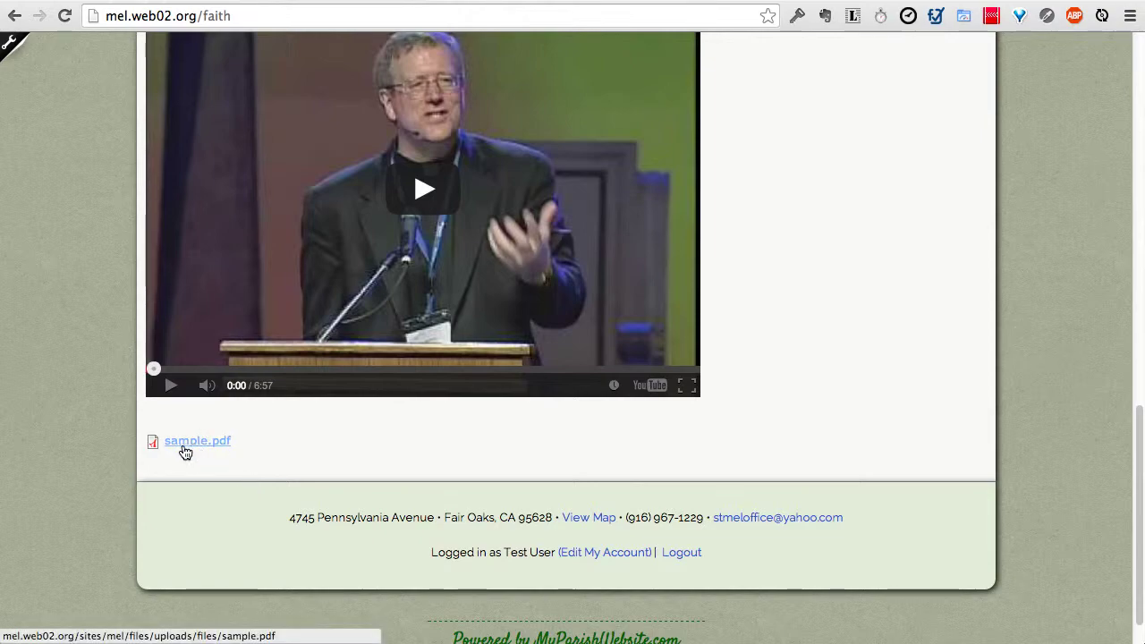
pyautogui.scroll(12, 162, 455)
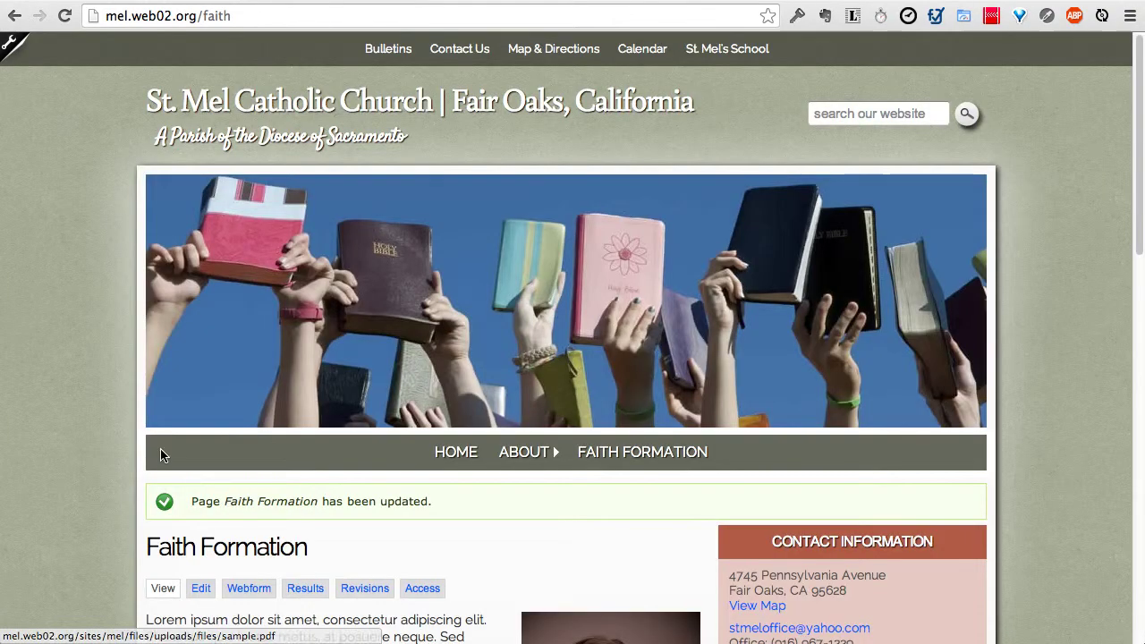
# Step: Label the attached sample.pdf link 'View Our Policies' and save the page
pyautogui.click(199, 587)
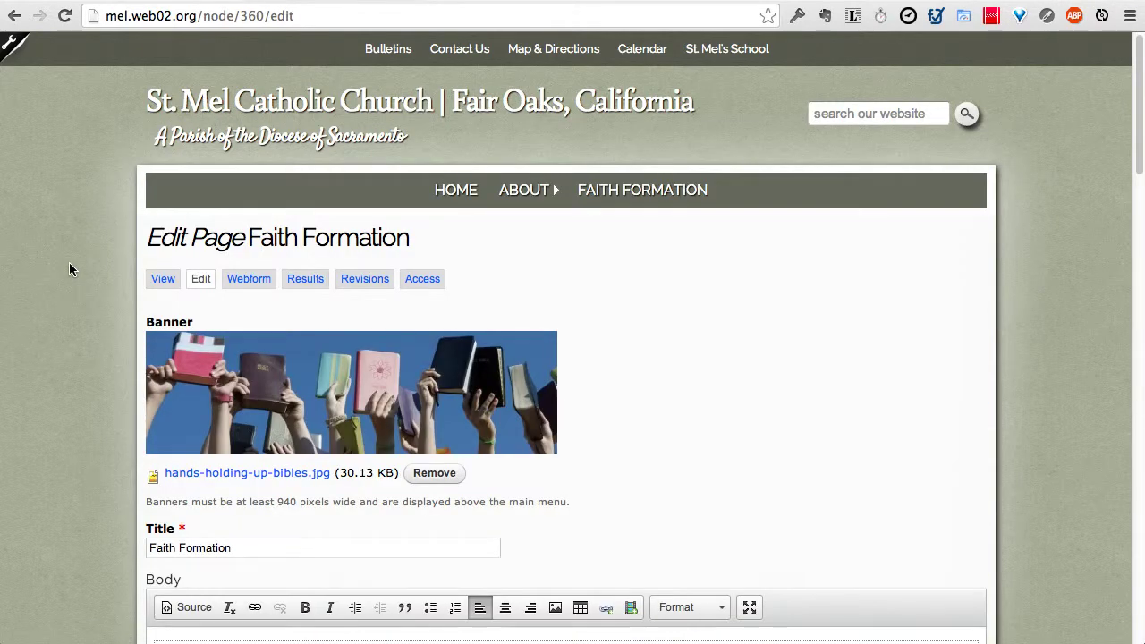
pyautogui.scroll(-10, 70, 263)
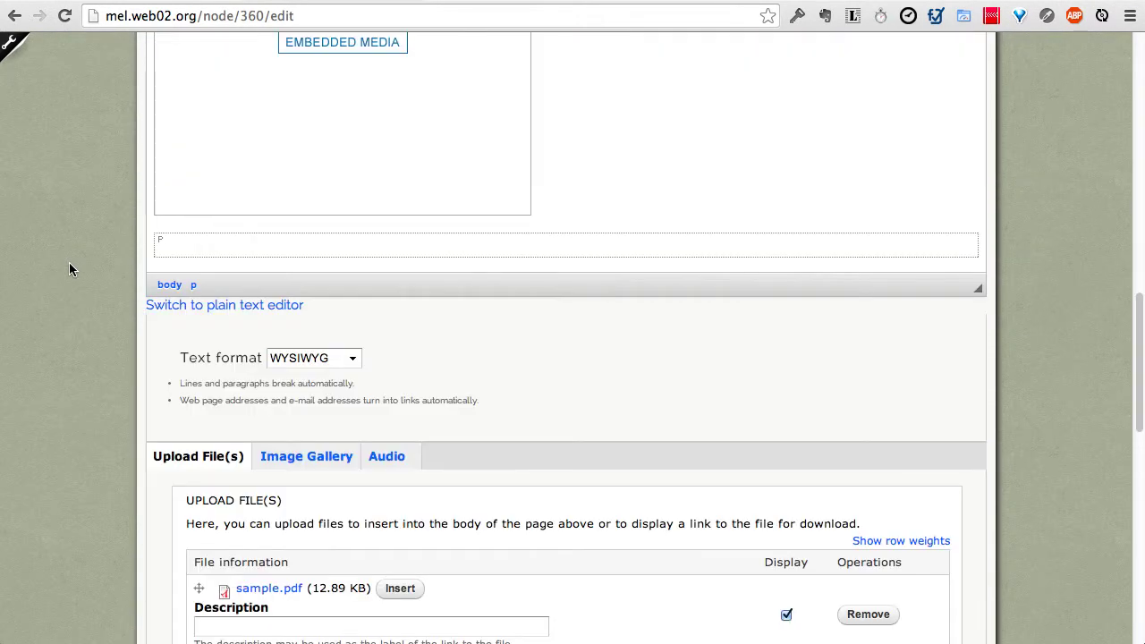
pyautogui.scroll(-10, 98, 266)
pyautogui.scroll(4, 135, 272)
pyautogui.click(291, 293)
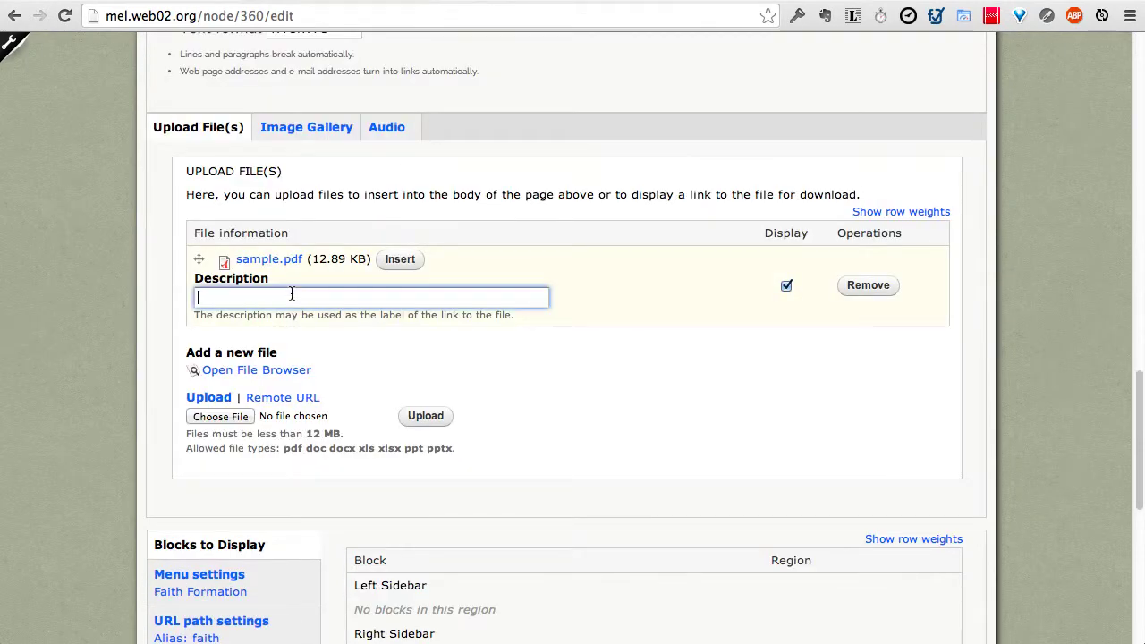
pyautogui.write('View Our Policies')
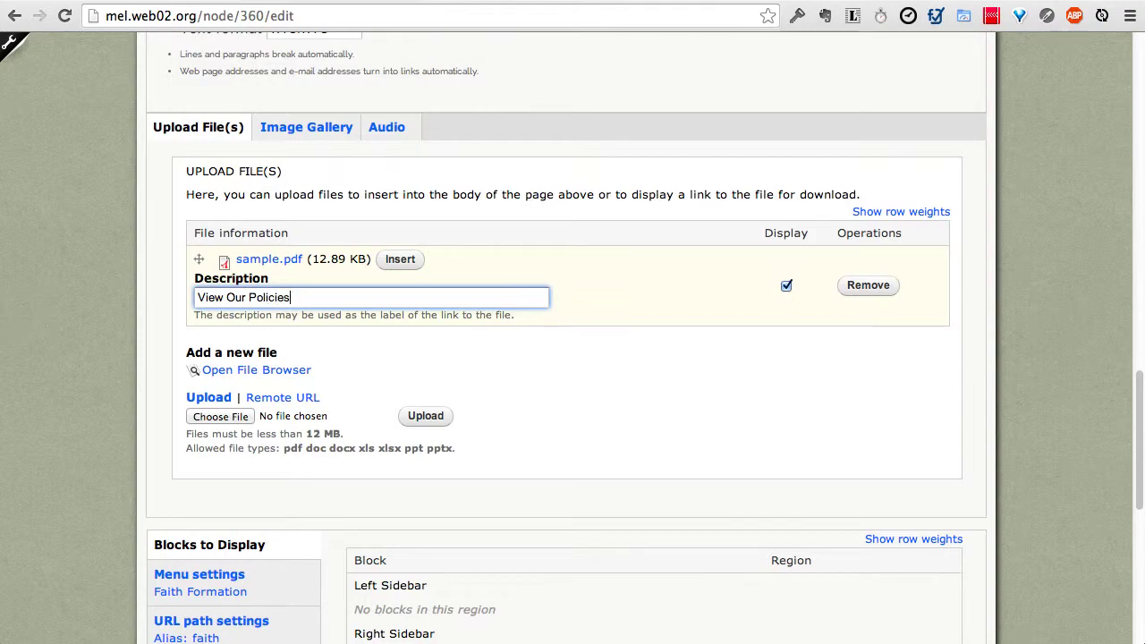
pyautogui.scroll(-10, 339, 304)
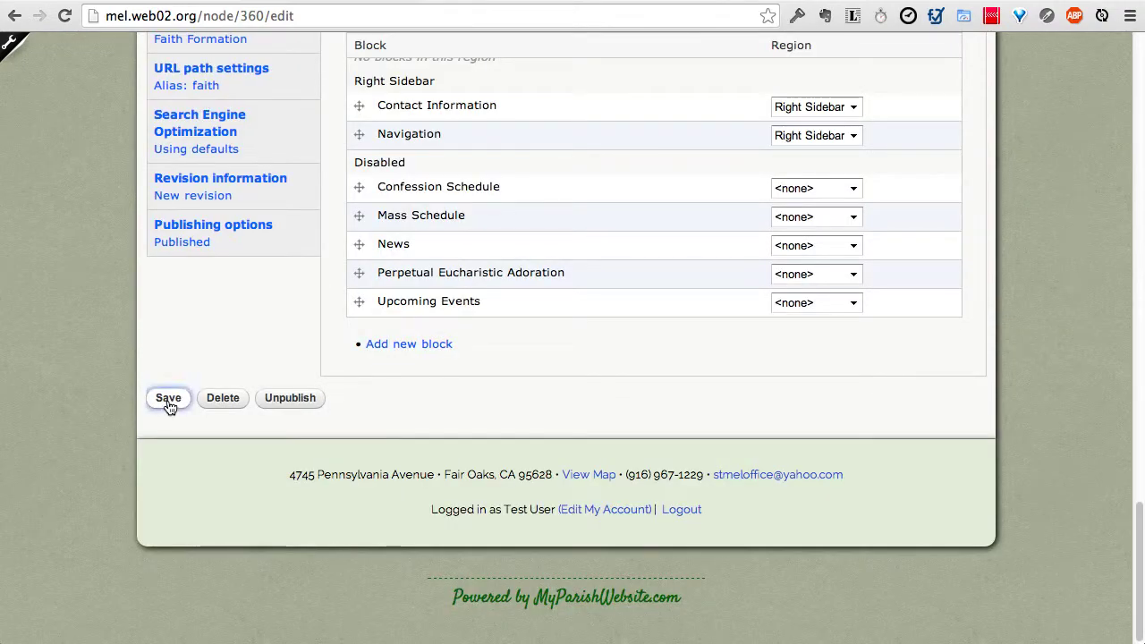
pyautogui.click(168, 399)
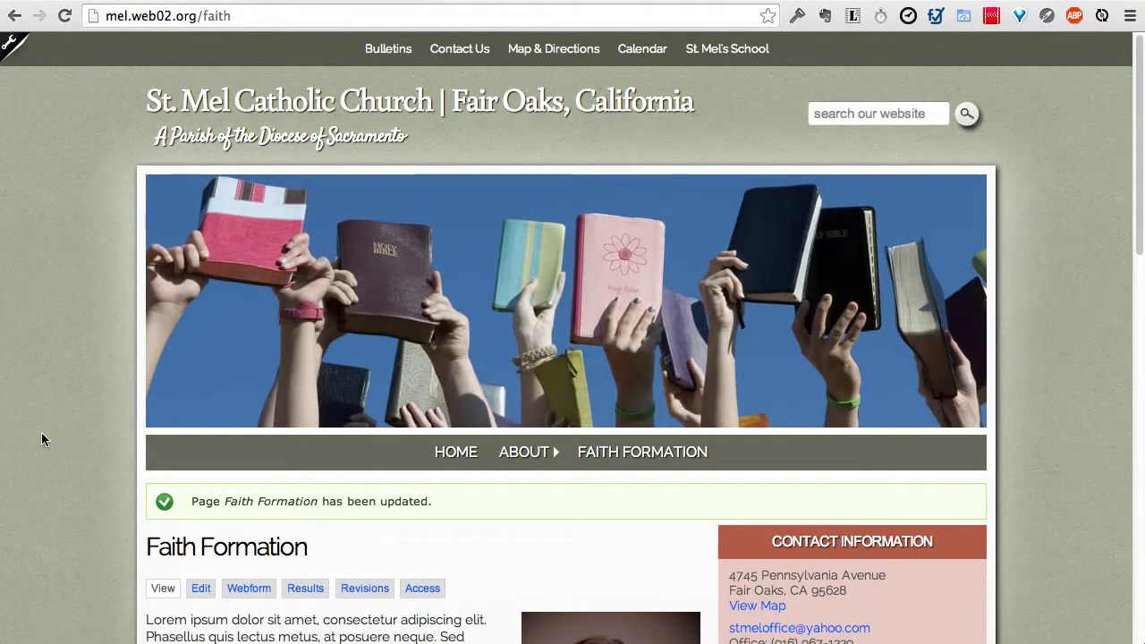
# Step: Check the 'View Our Policies' link on the live page and reopen the edit form
pyautogui.scroll(-15, 65, 391)
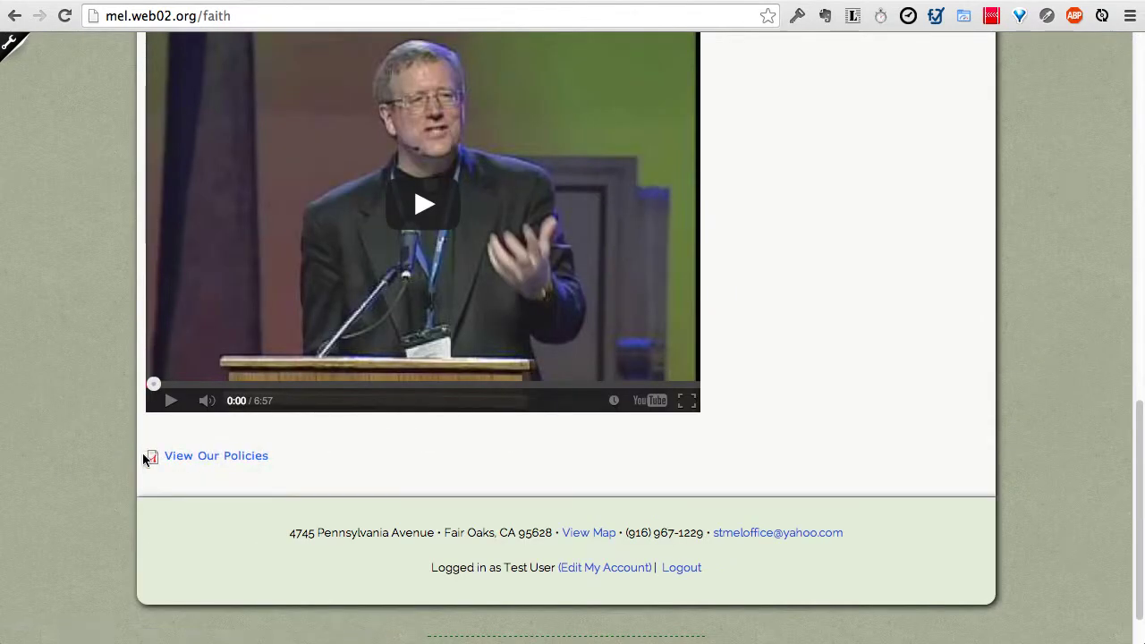
pyautogui.scroll(5, 127, 476)
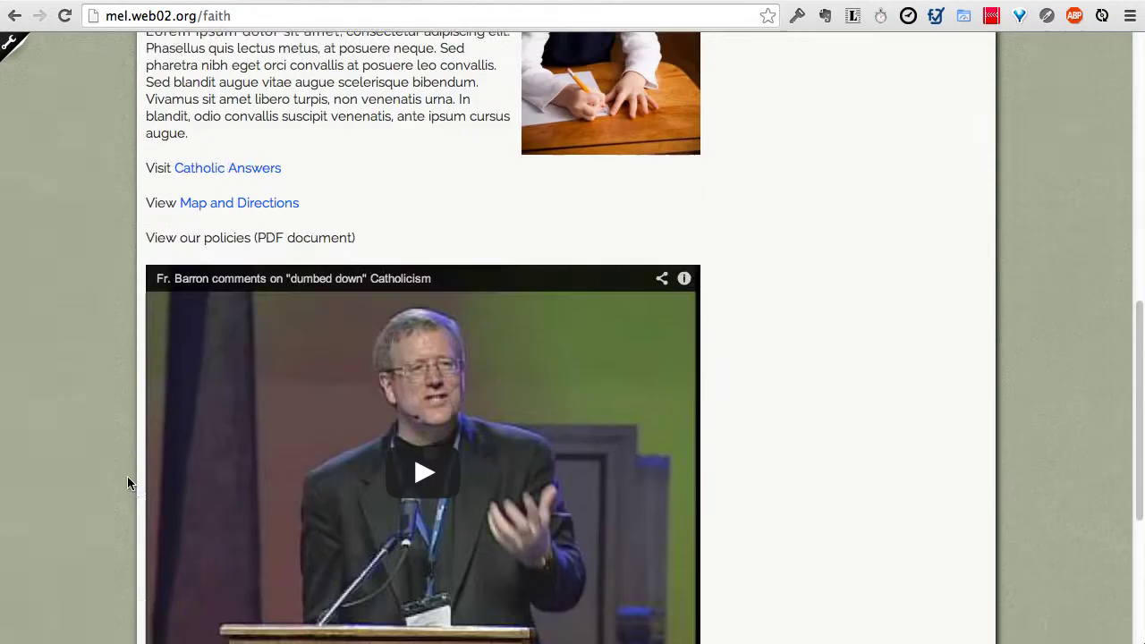
pyautogui.scroll(4, 127, 483)
pyautogui.scroll(-1, 179, 515)
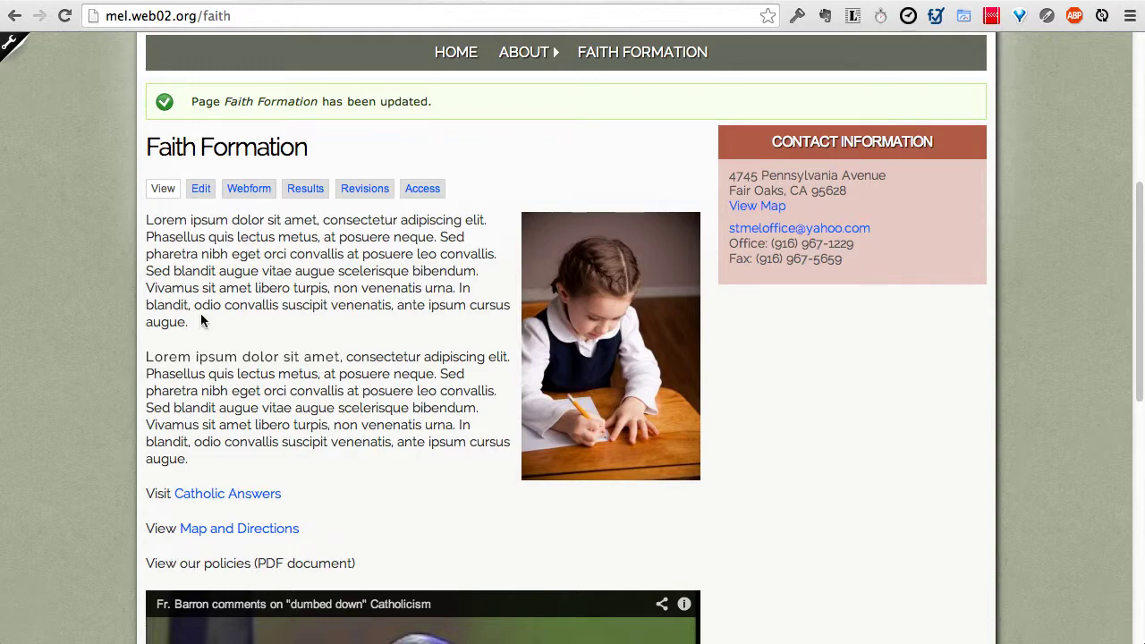
pyautogui.click(202, 189)
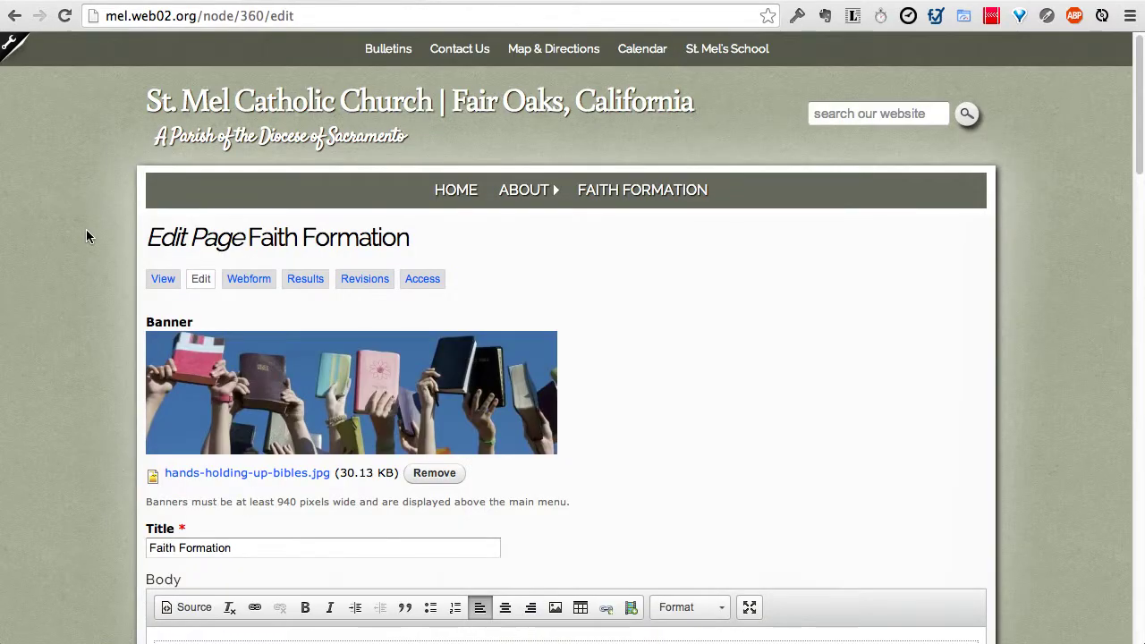
# Step: Cut the words 'View our policies' from the body's last line
pyautogui.scroll(-7, 85, 229)
pyautogui.scroll(-8, 87, 233)
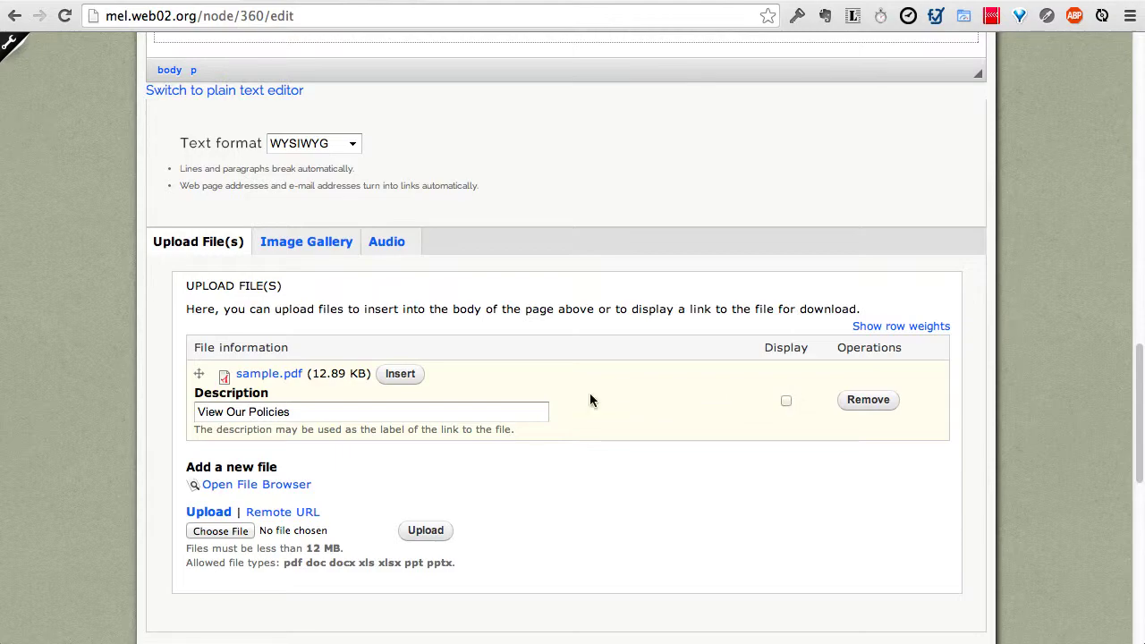
pyautogui.scroll(8, 589, 393)
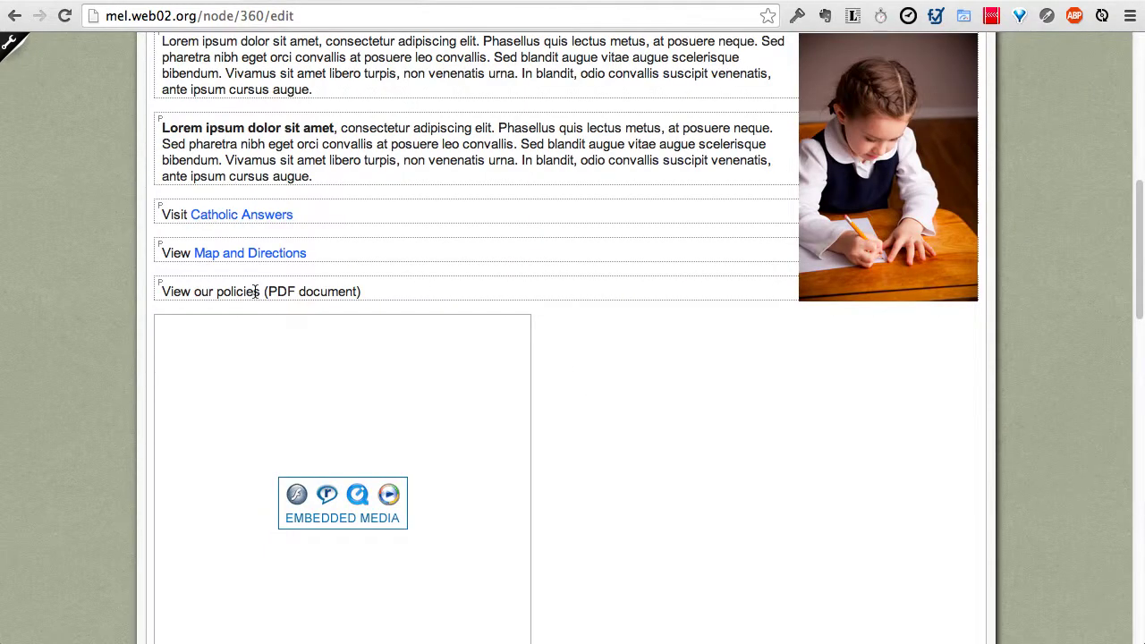
pyautogui.moveTo(259, 293); pyautogui.dragTo(162, 295)
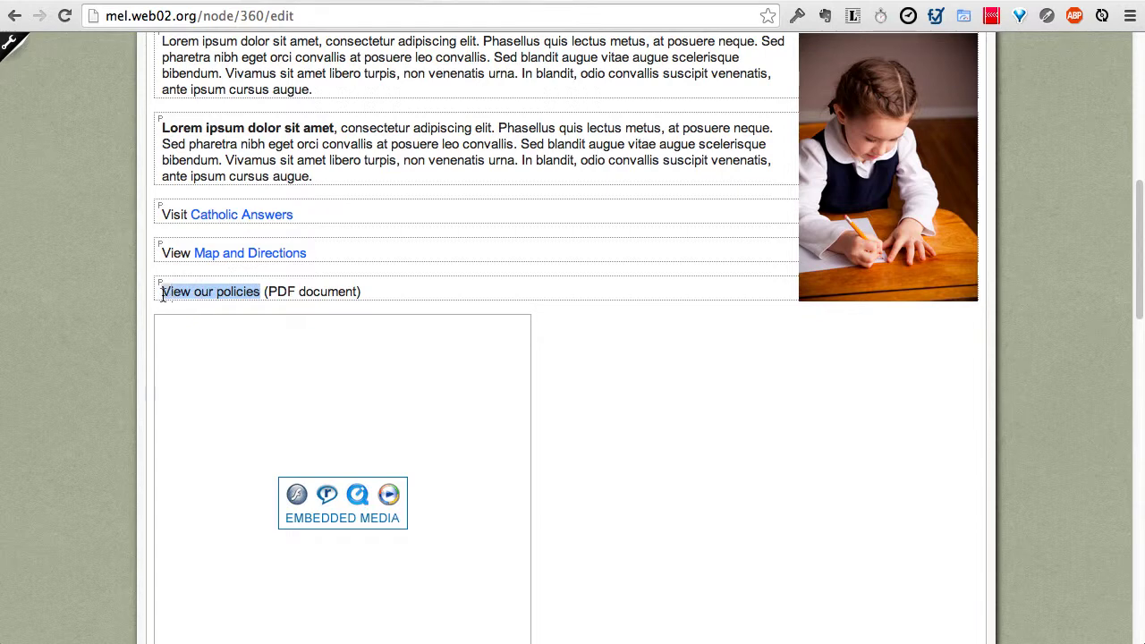
pyautogui.rightClick(187, 287)
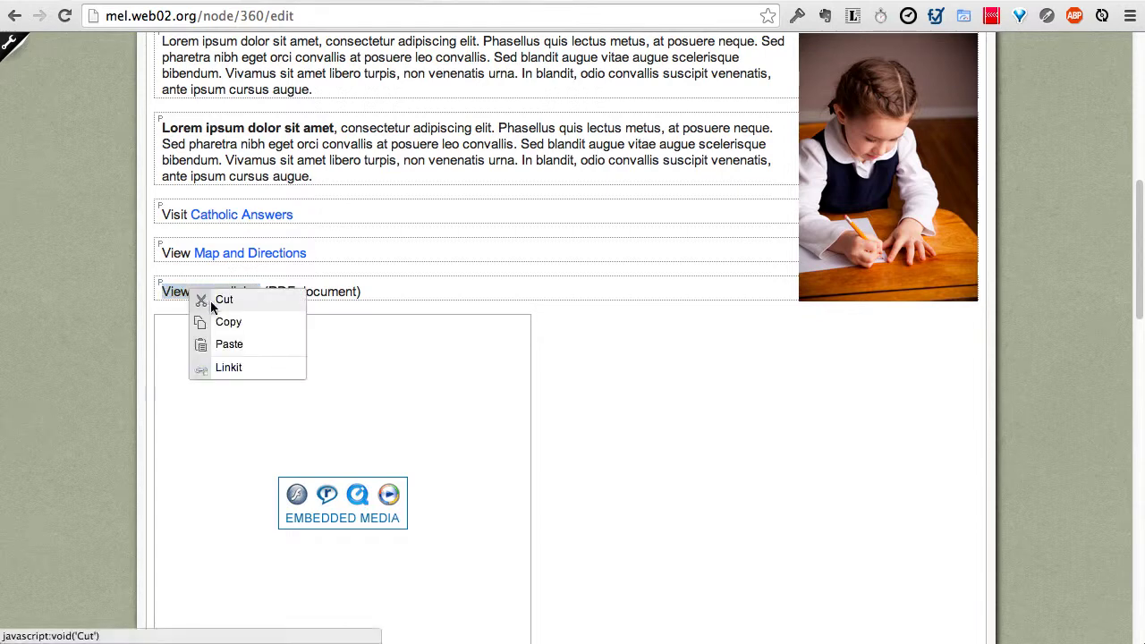
pyautogui.click(211, 300)
pyautogui.click(756, 208)
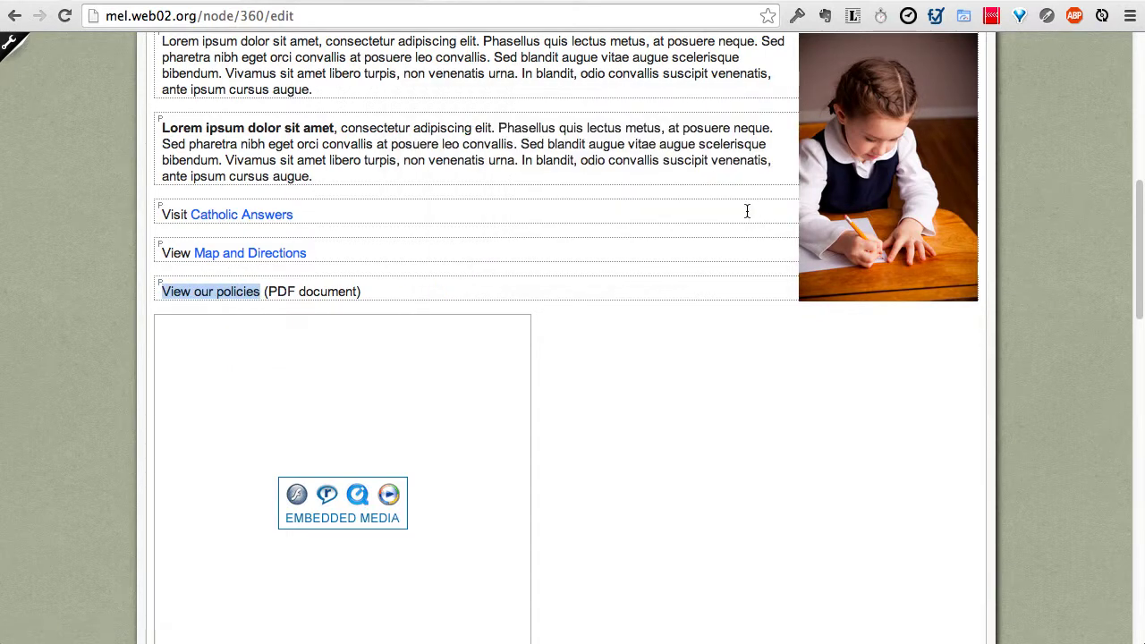
pyautogui.press('super+x')
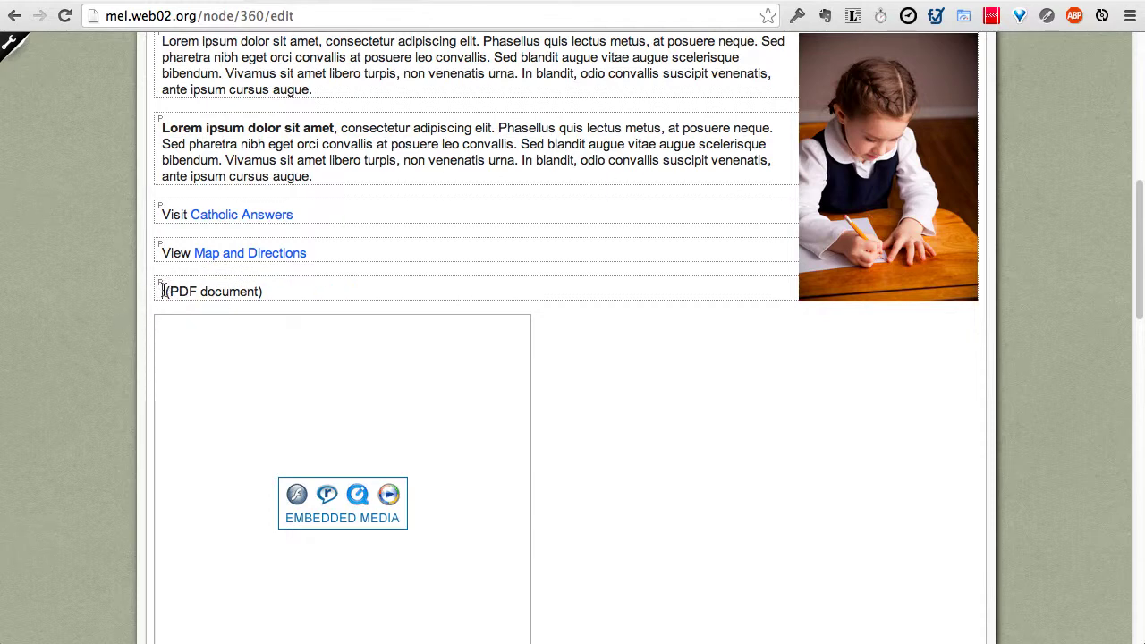
# Step: Set the sample.pdf description to 'View our policies' and insert its link into the body
pyautogui.scroll(-5, 111, 323)
pyautogui.scroll(-3, 110, 317)
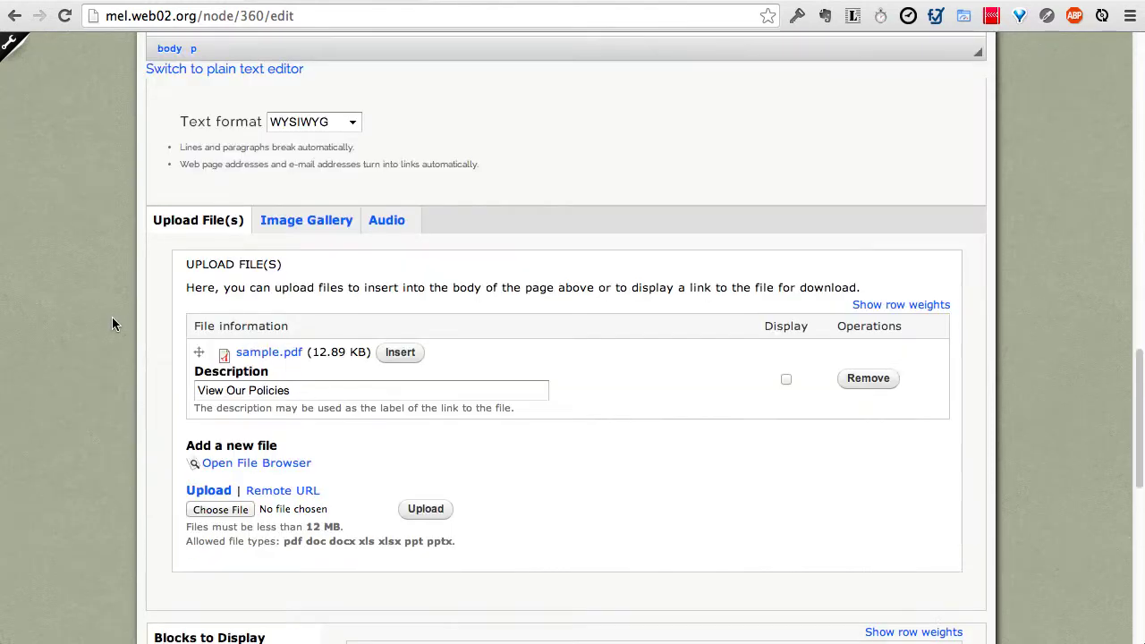
pyautogui.click(276, 392)
pyautogui.moveTo(323, 391); pyautogui.dragTo(171, 392)
pyautogui.hotkey('ctrl', 'v')
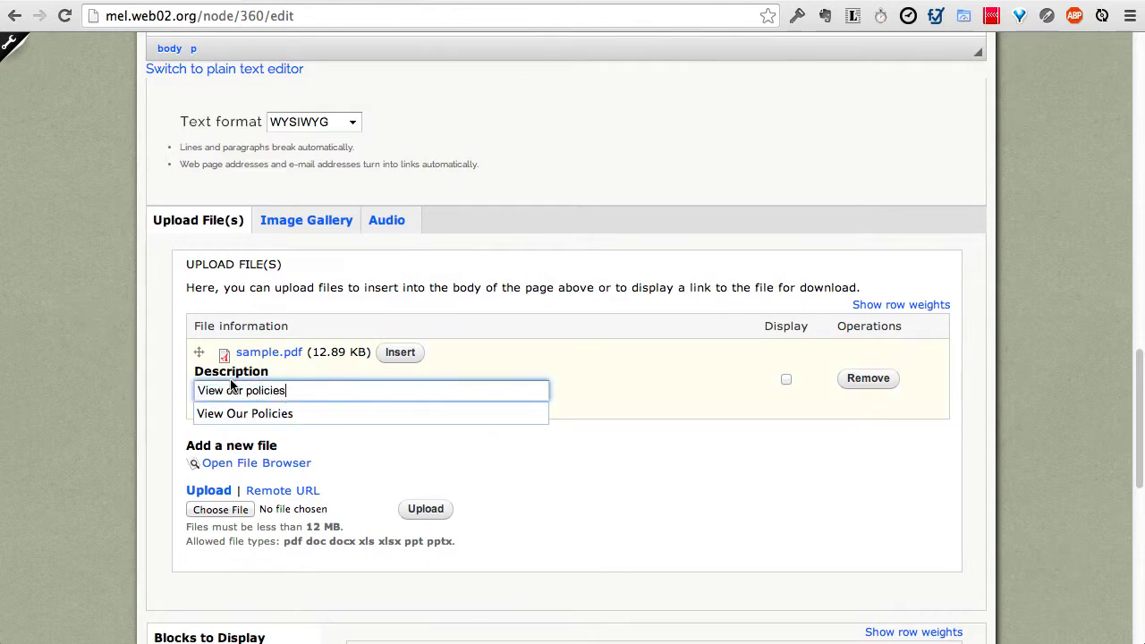
pyautogui.click(488, 362)
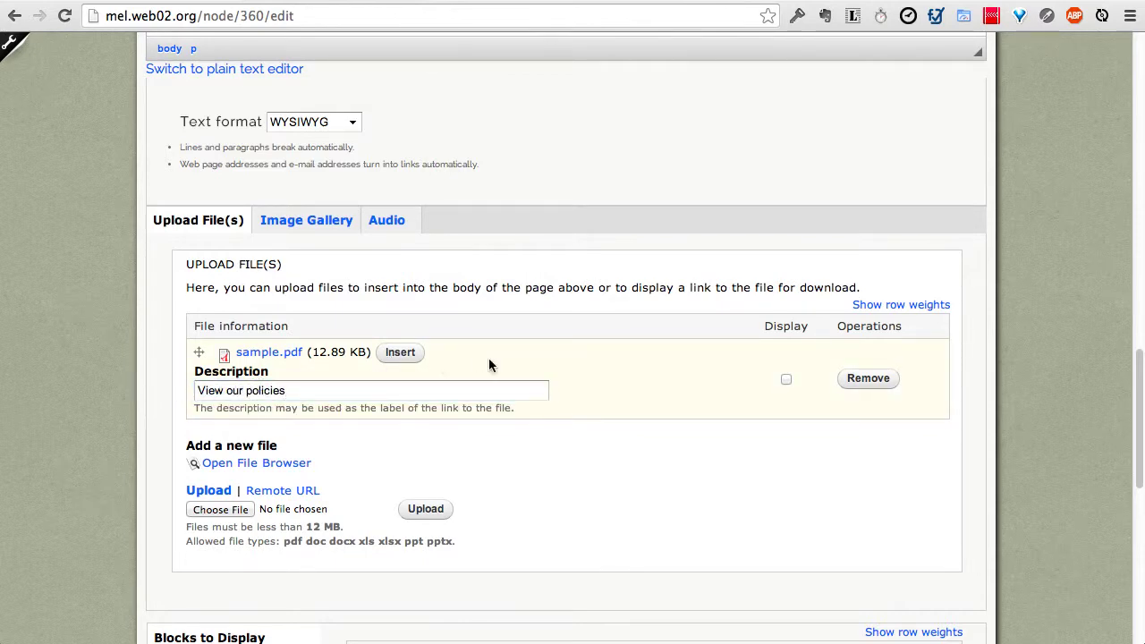
pyautogui.click(399, 352)
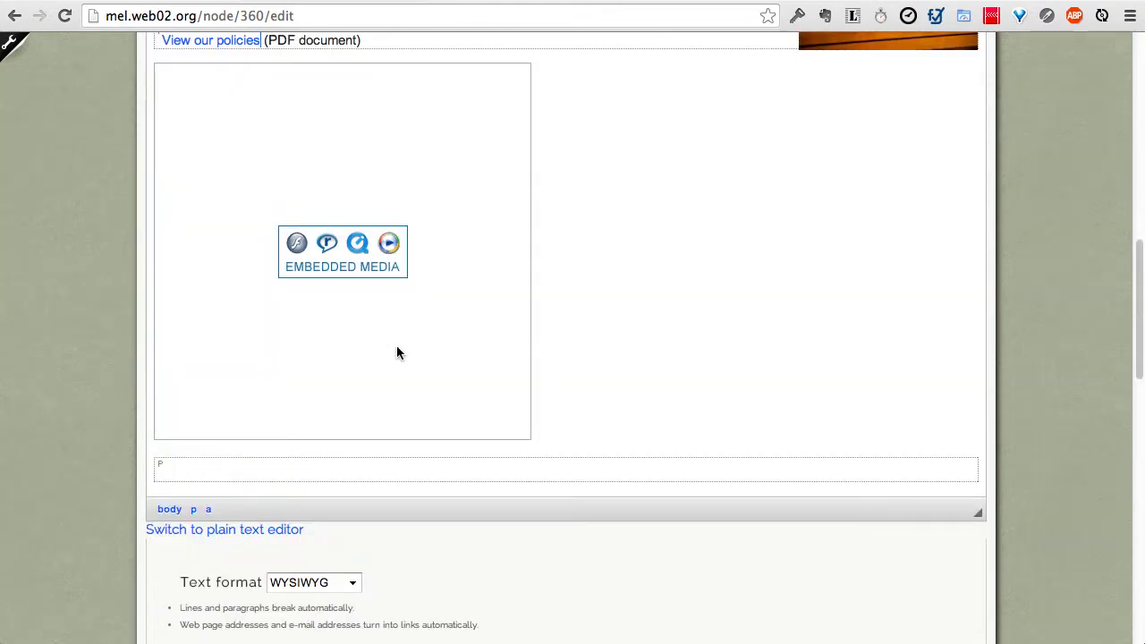
# Step: Select the whole 'View our policies (PDF document)' line and delete it
pyautogui.scroll(3, 397, 352)
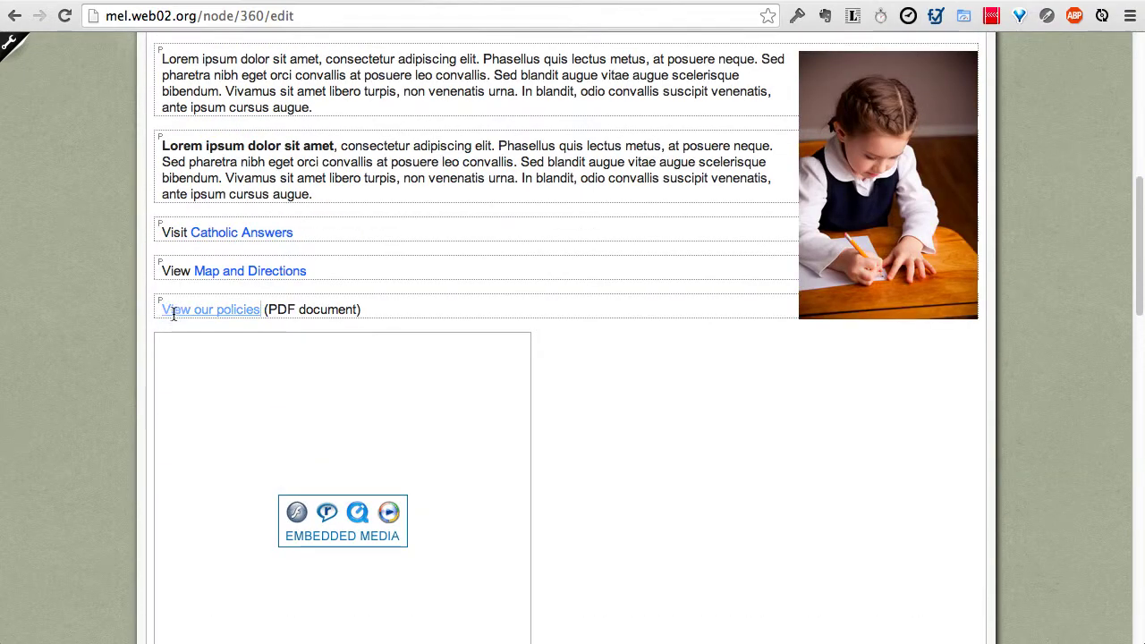
pyautogui.scroll(-20, 131, 466)
pyautogui.scroll(12, 131, 463)
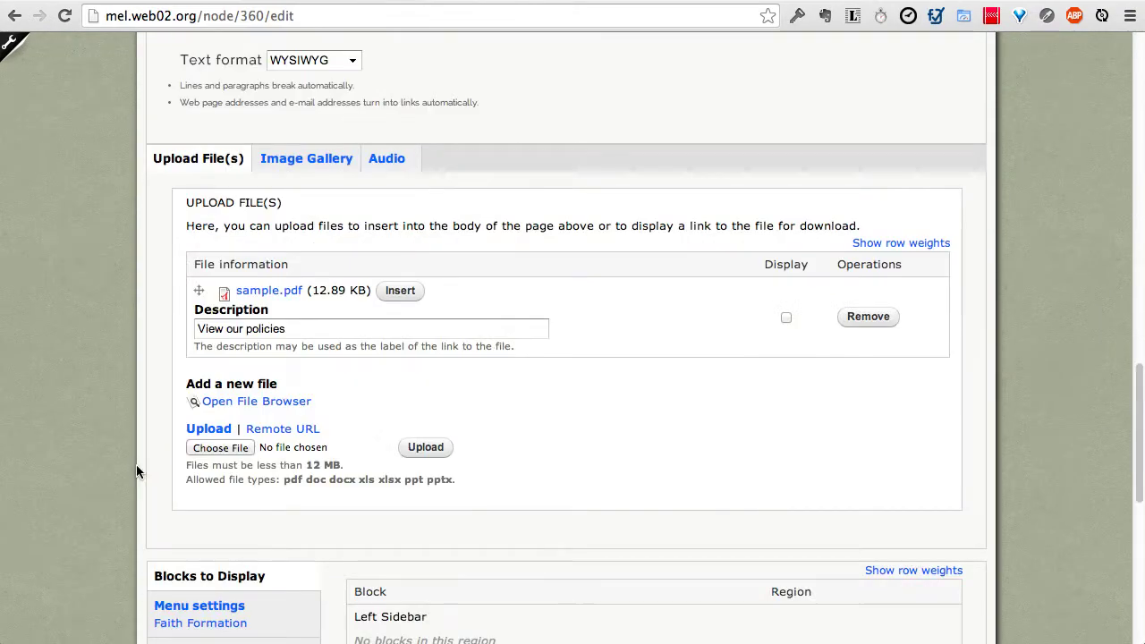
pyautogui.scroll(5, 172, 383)
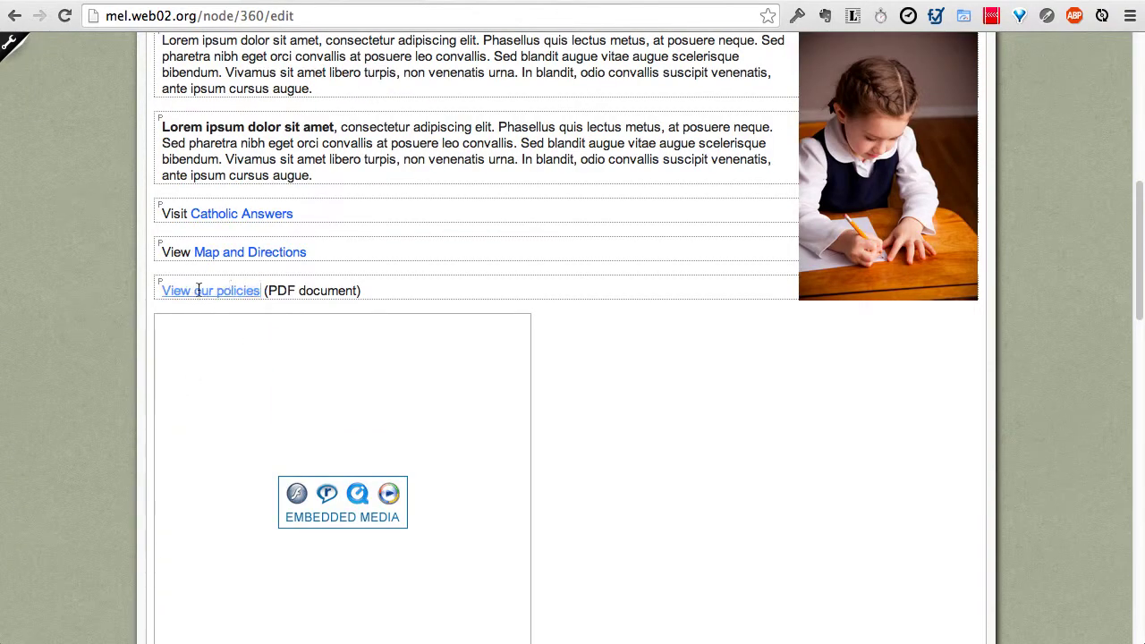
pyautogui.keyDown('shift'); pyautogui.click(169, 290); pyautogui.keyUp('shift')
pyautogui.click(268, 290)
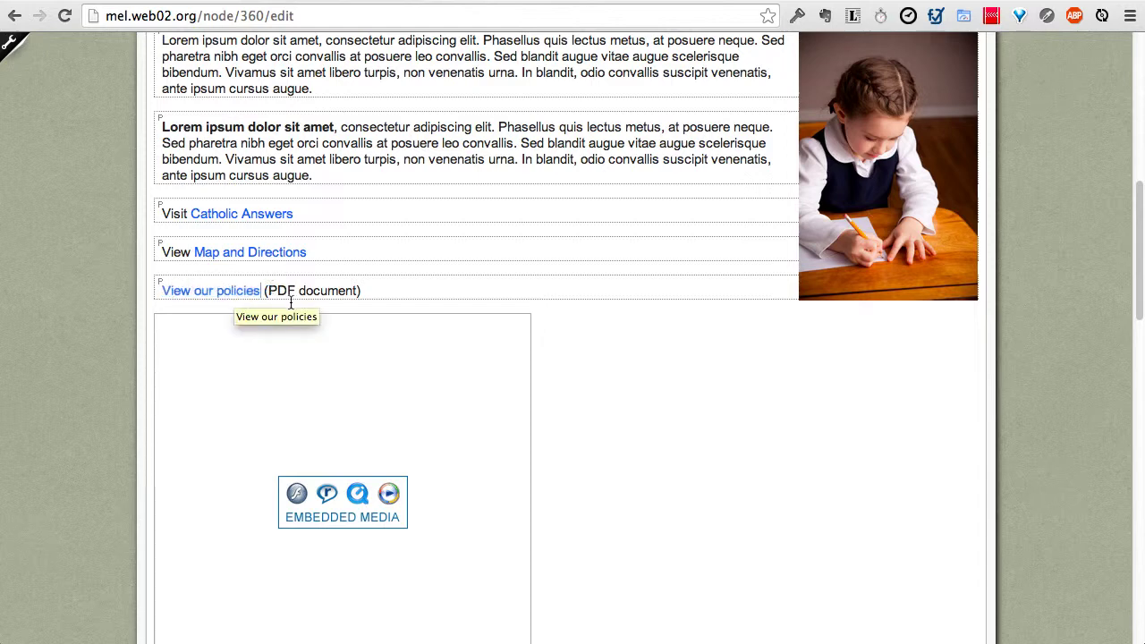
pyautogui.click(375, 296)
pyautogui.moveTo(364, 289); pyautogui.dragTo(153, 289)
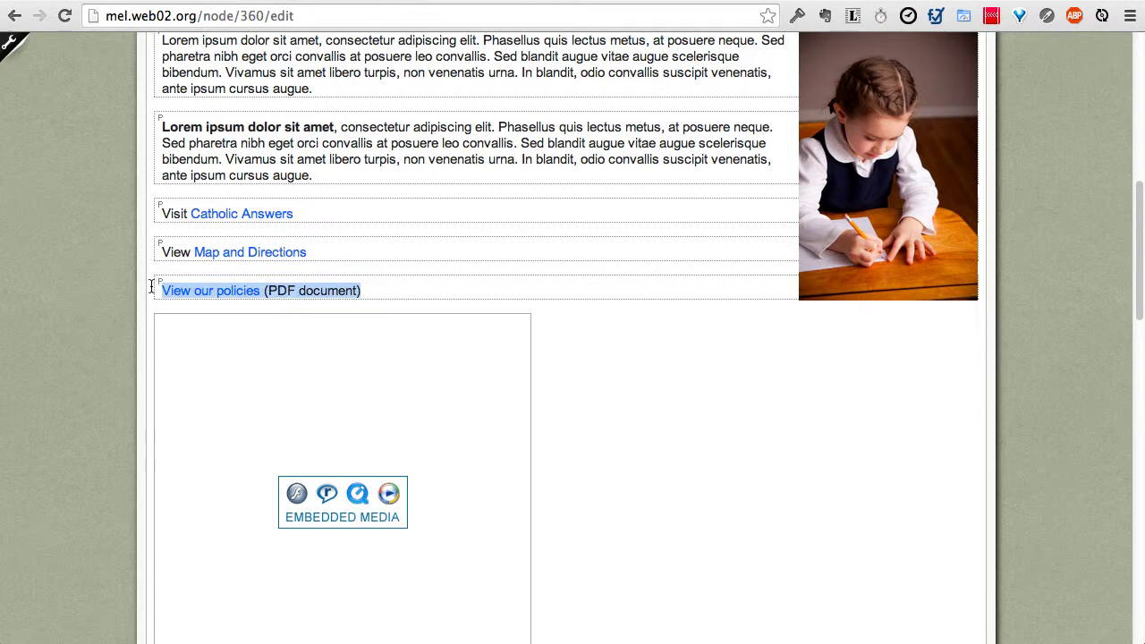
pyautogui.press('BackSpace')
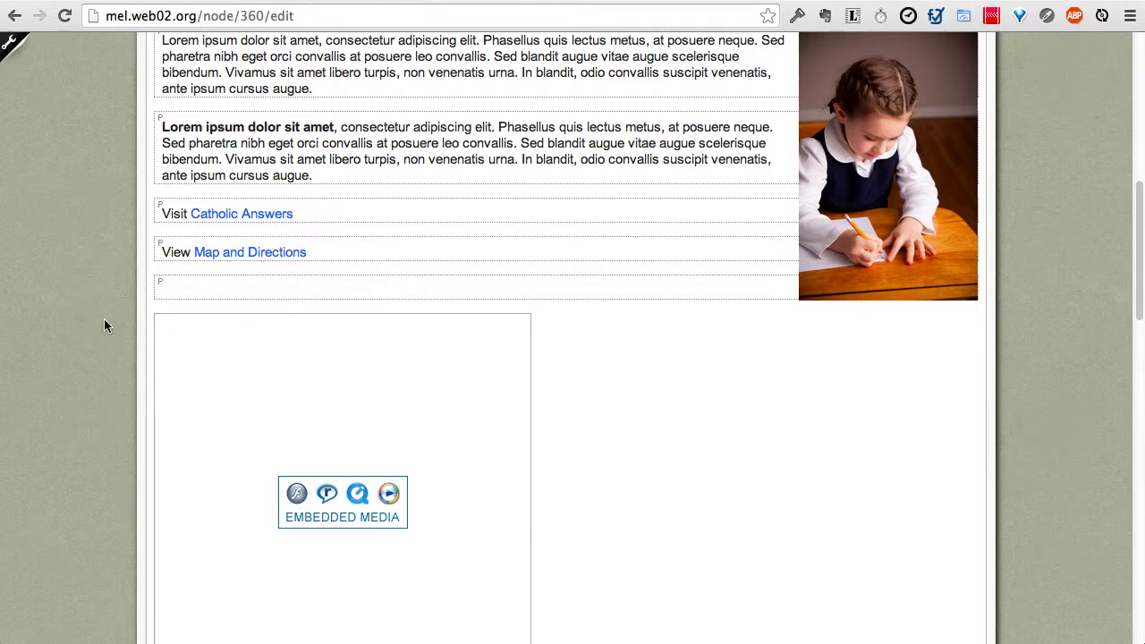
# Step: Change the sample.pdf description to 'Download a PDF document of our policies'
pyautogui.scroll(-5, 103, 319)
pyautogui.click(291, 395)
pyautogui.moveTo(292, 396); pyautogui.dragTo(190, 403)
pyautogui.write('load')
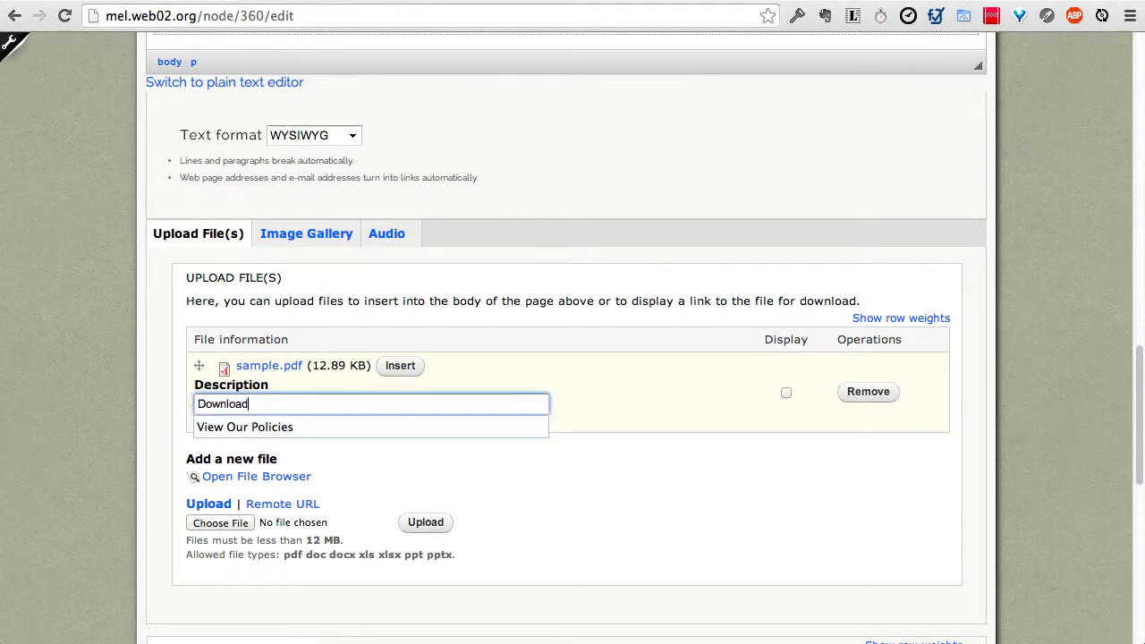
pyautogui.write(' a PDF ')
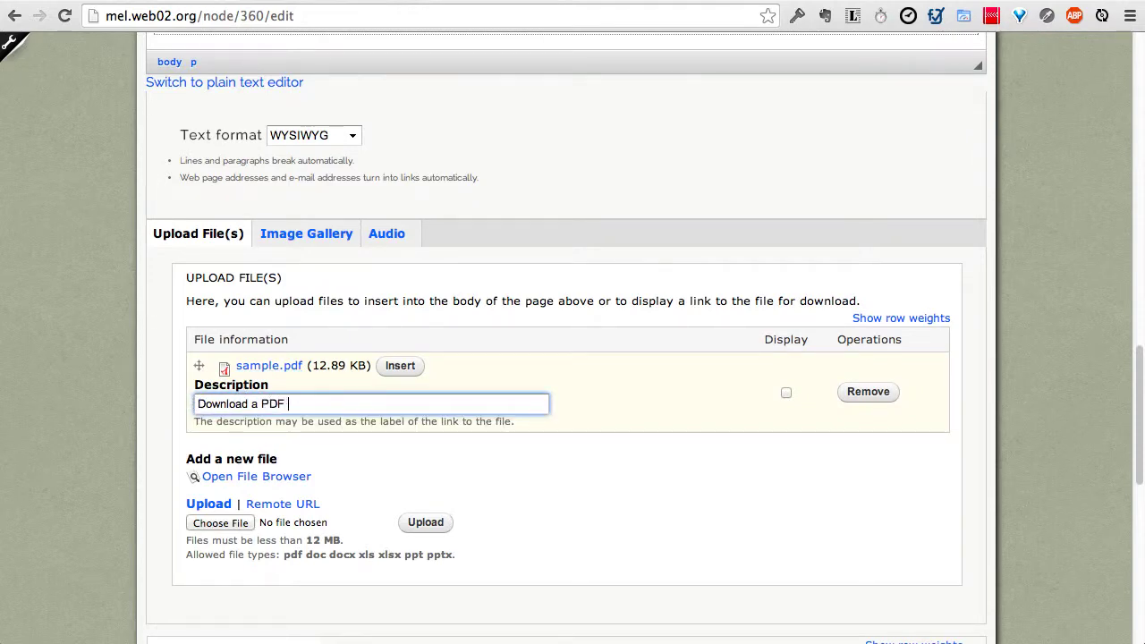
pyautogui.write('documentn of our')
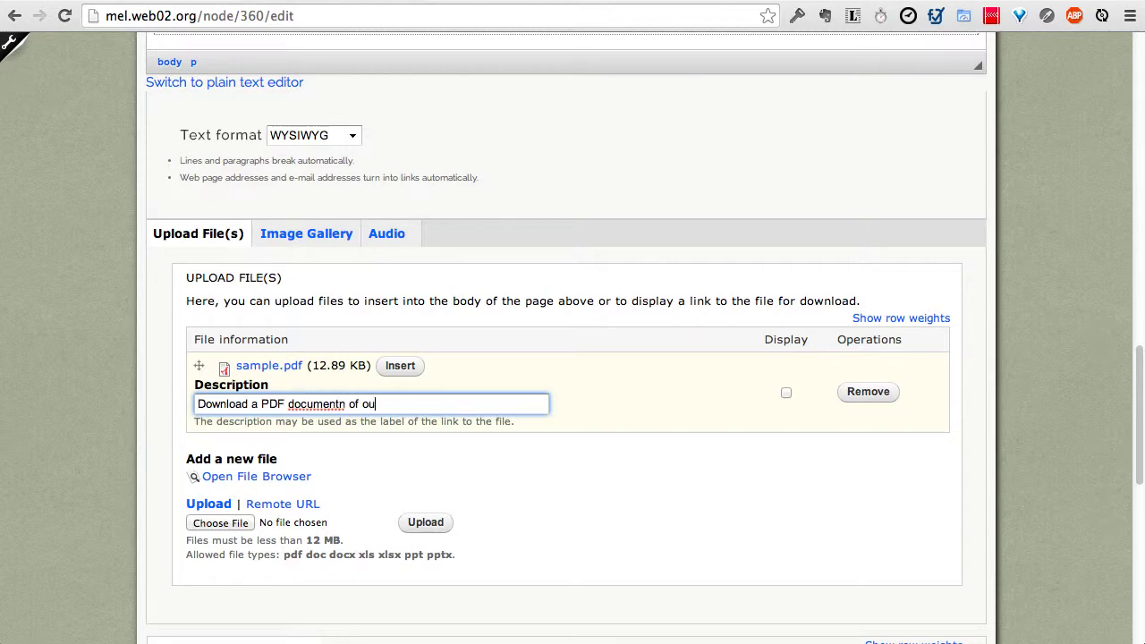
pyautogui.press('BackSpace')
pyautogui.press('BackSpace')
pyautogui.press('BackSpace')
pyautogui.press('BackSpace')
pyautogui.press('BackSpace')
pyautogui.press('BackSpace')
pyautogui.press('BackSpace')
pyautogui.write('t of o')
pyautogui.press('BackSpace')
pyautogui.press('BackSpace')
pyautogui.press('BackSpace')
pyautogui.press('BackSpace')
pyautogui.press('BackSpace')
pyautogui.press('BackSpace')
pyautogui.press('BackSpace')
pyautogui.press('BackSpace')
pyautogui.write('t of our policies')
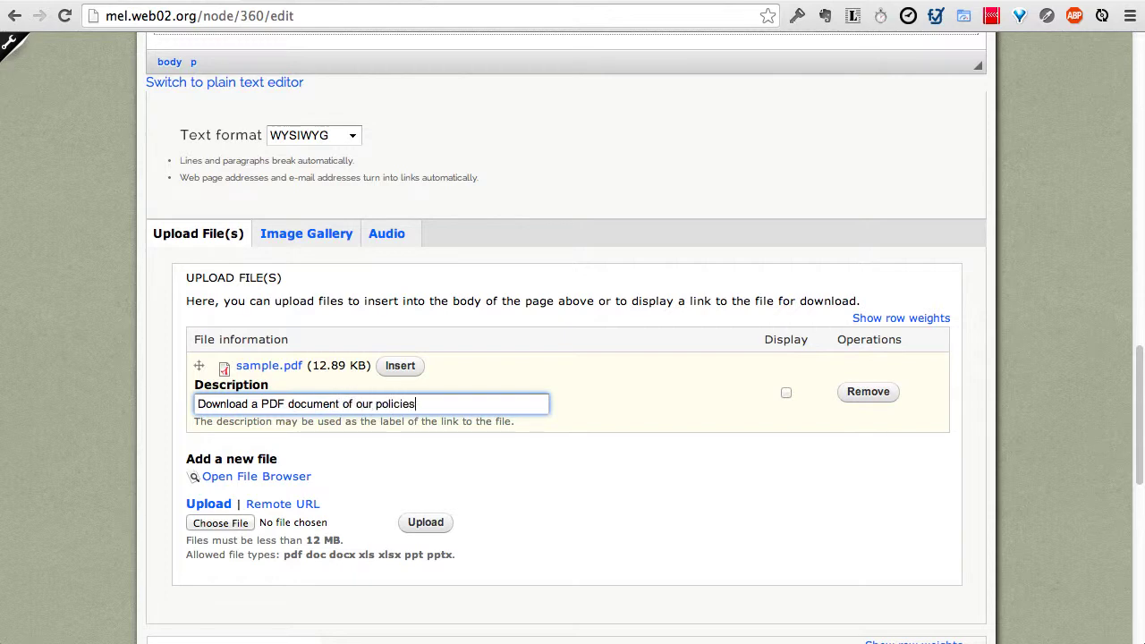
# Step: Insert the sample.pdf link into the body's empty paragraph and check the new link line
pyautogui.click(399, 366)
pyautogui.scroll(5, 102, 283)
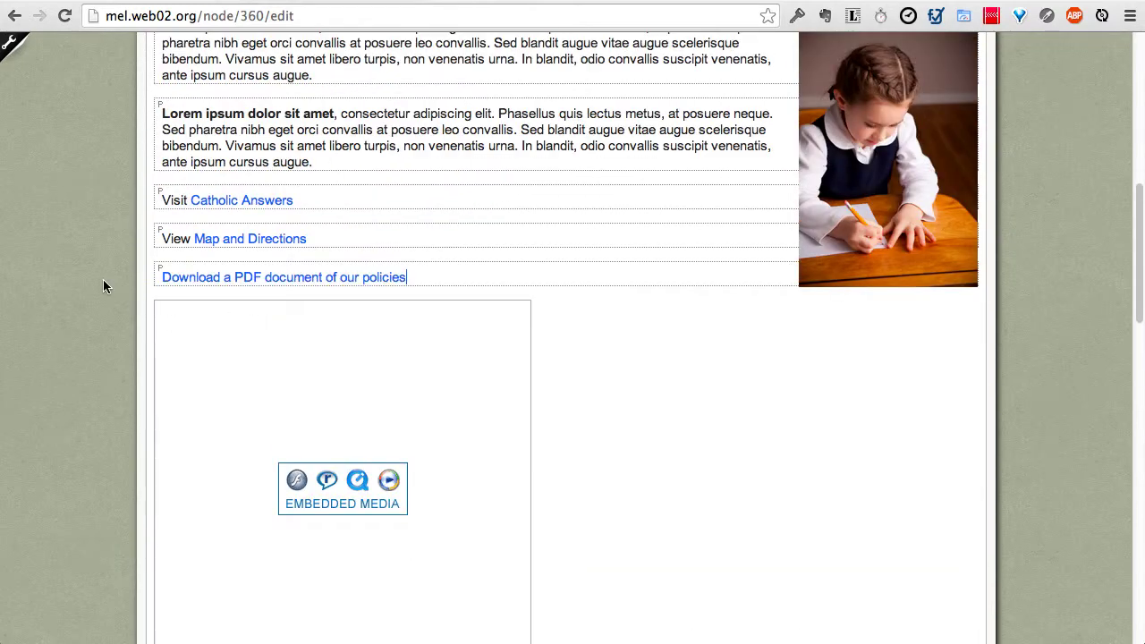
pyautogui.tripleClick(271, 279)
pyautogui.click(404, 277)
pyautogui.scroll(4, 435, 310)
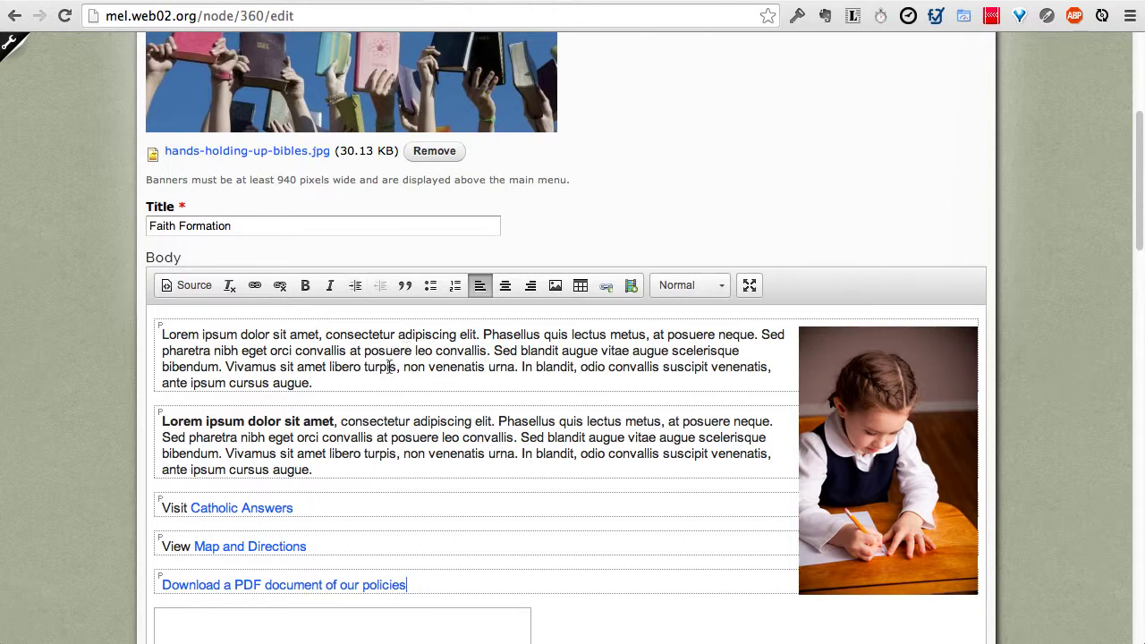
pyautogui.scroll(-2, 143, 451)
pyautogui.scroll(-10, 121, 456)
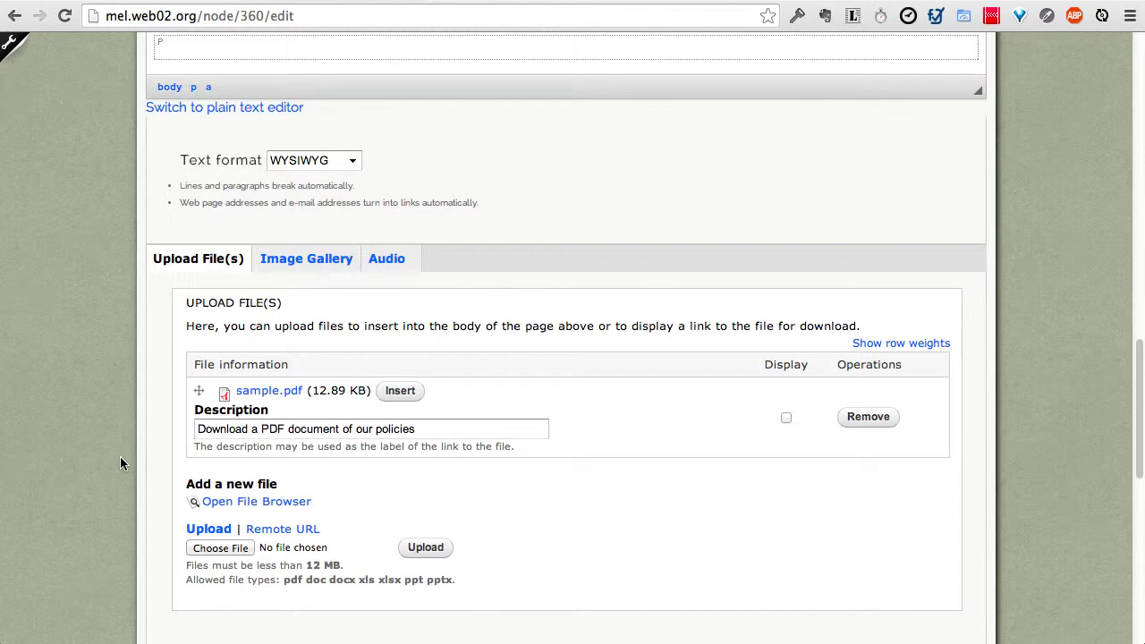
# Step: Upload children at desks.jpg and church_interior.jpg from the iStockPhoto folder to the image gallery
pyautogui.click(291, 268)
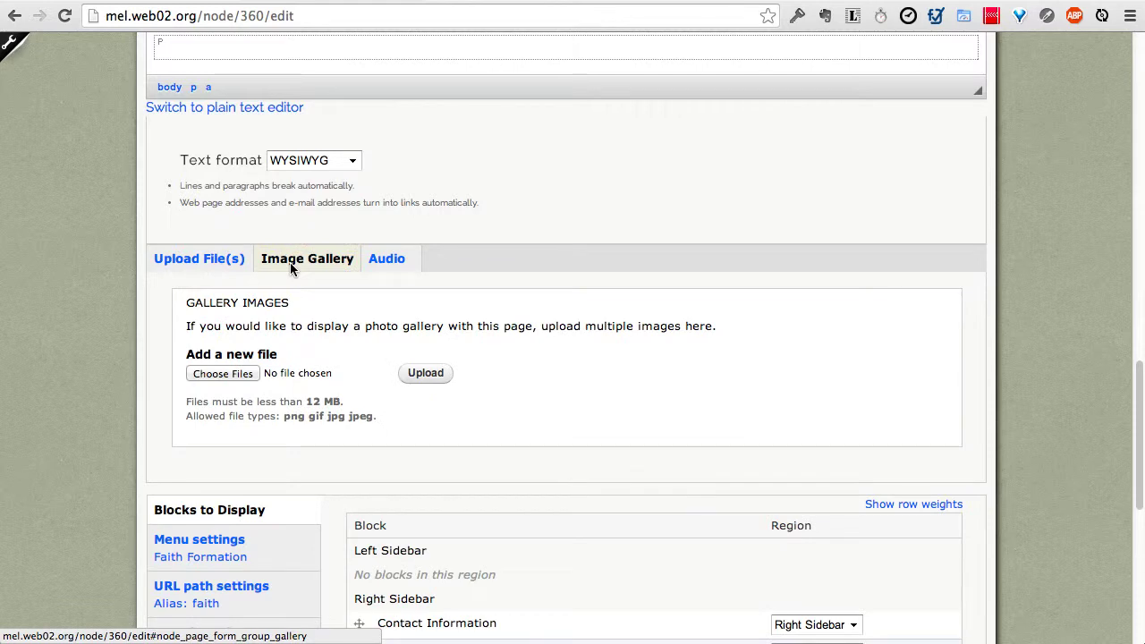
pyautogui.click(243, 375)
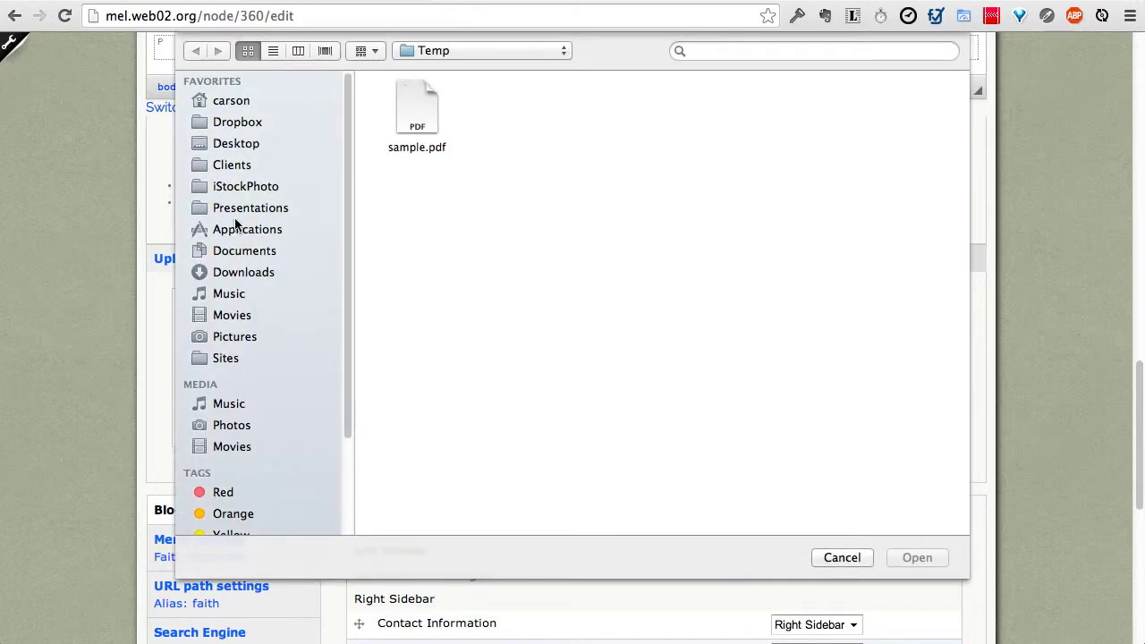
pyautogui.click(234, 186)
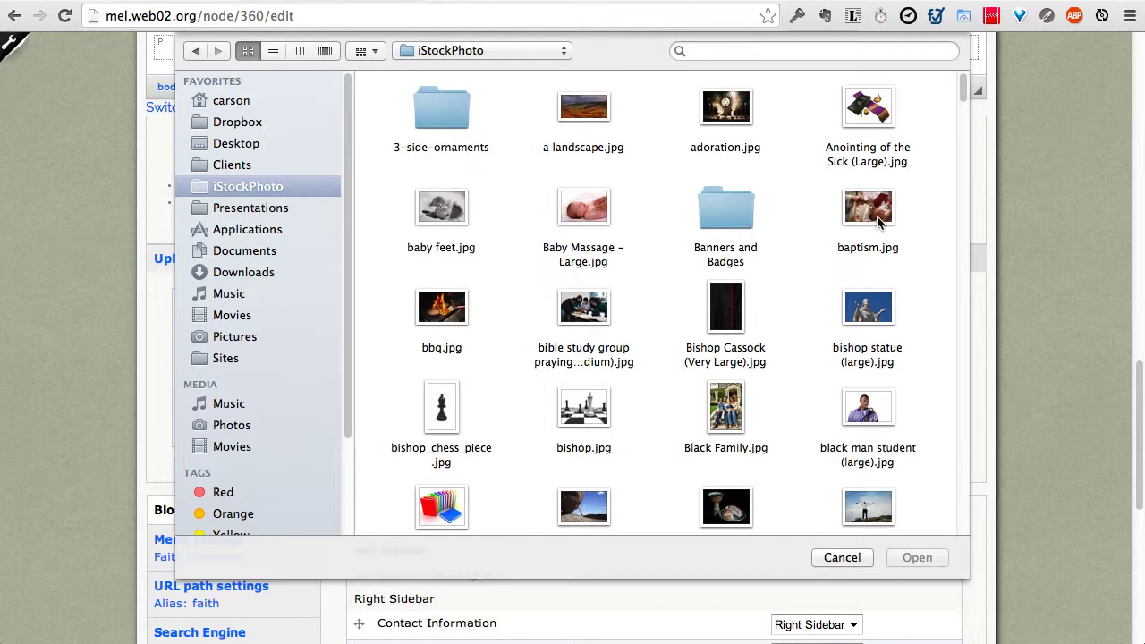
pyautogui.scroll(-10, 879, 222)
pyautogui.keyDown('super'); pyautogui.click(441, 326); pyautogui.keyUp('super')
pyautogui.keyDown('super'); pyautogui.click(443, 428); pyautogui.keyUp('super')
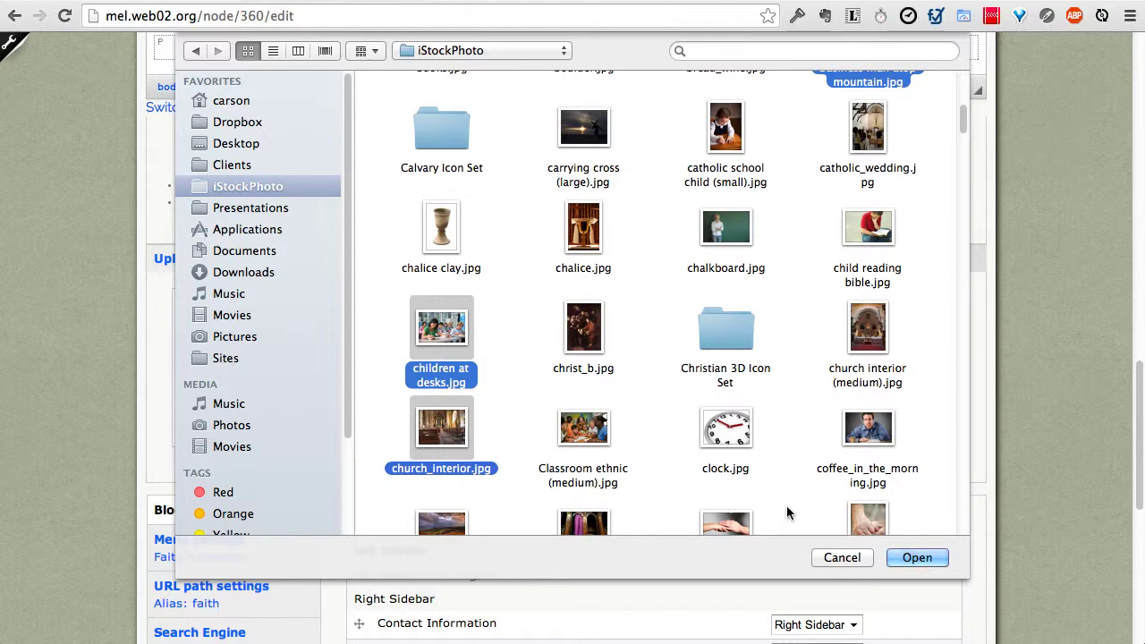
pyautogui.click(912, 559)
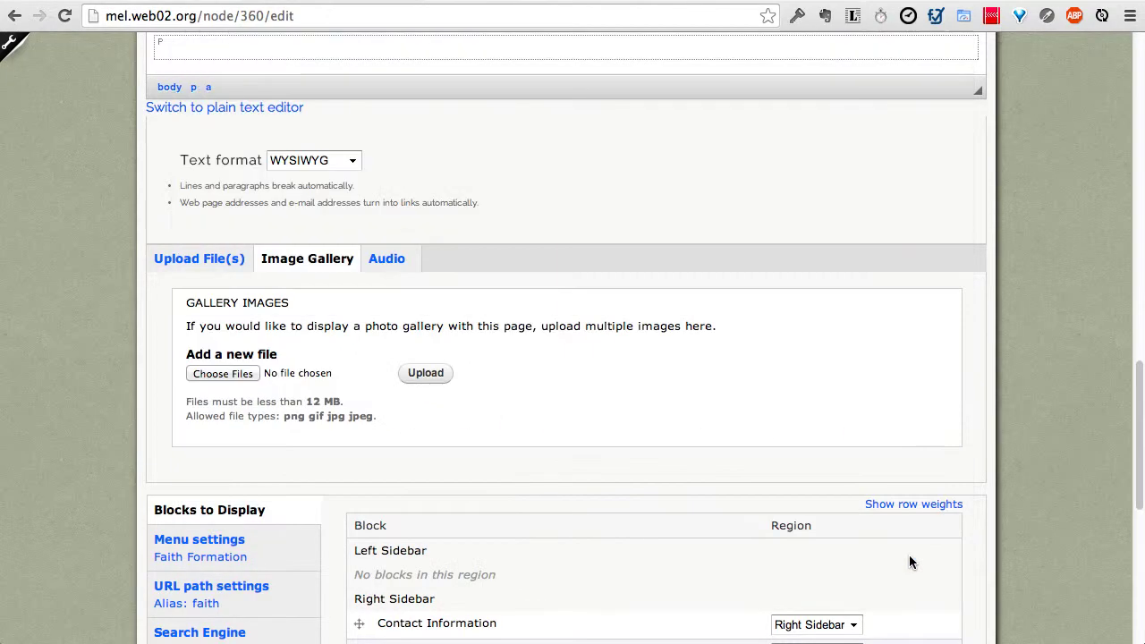
pyautogui.click(426, 374)
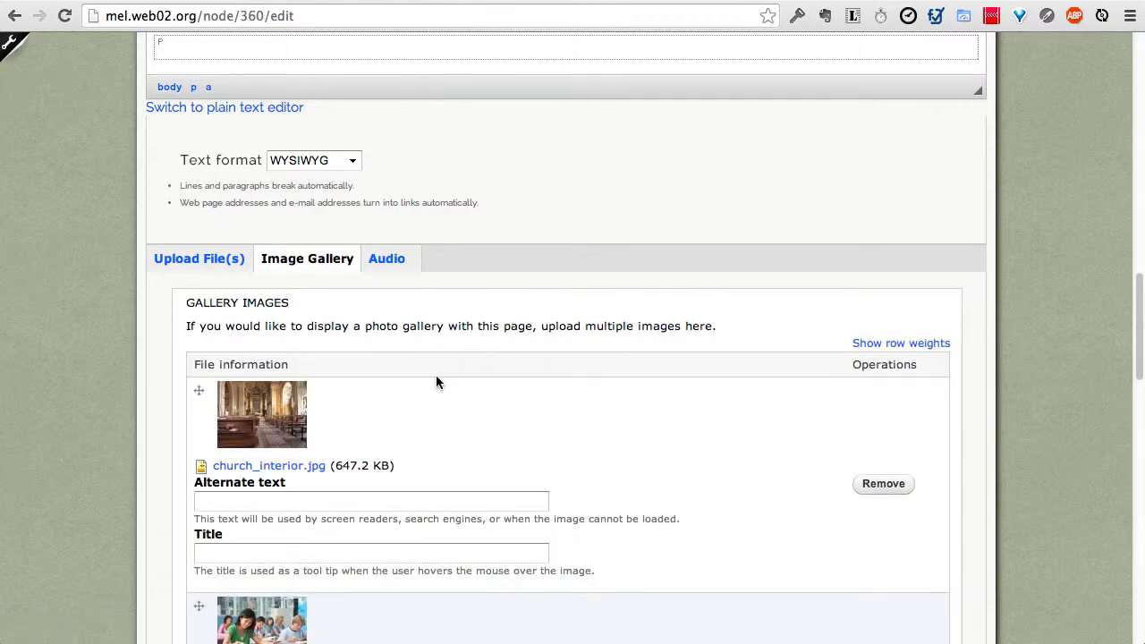
# Step: Save the Faith Formation page
pyautogui.scroll(-8, 434, 381)
pyautogui.scroll(2, 327, 355)
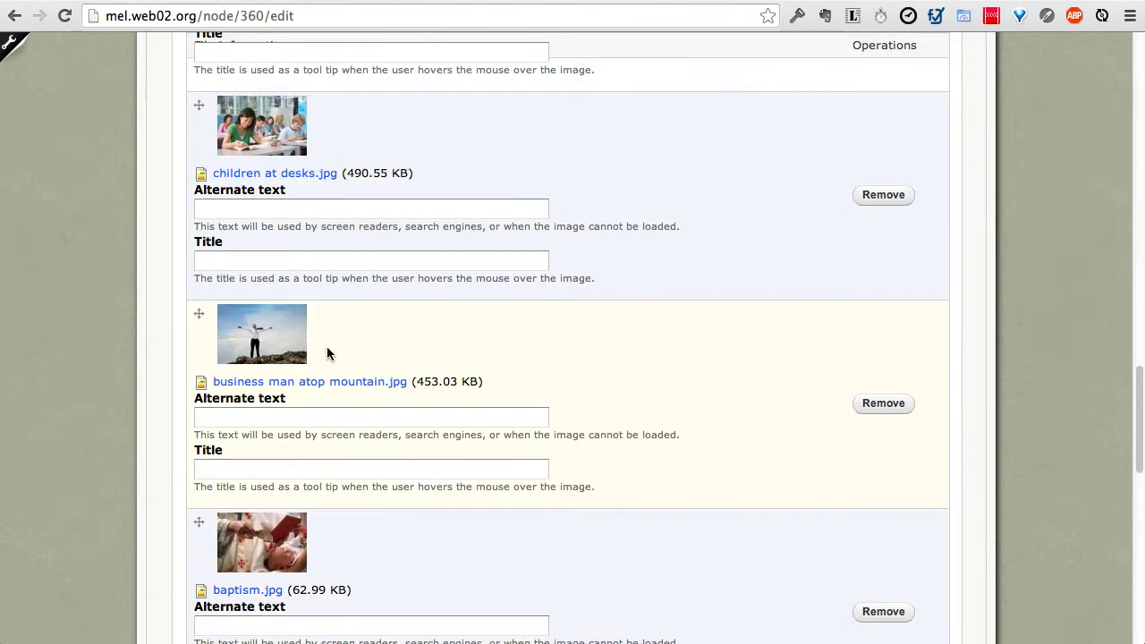
pyautogui.scroll(-15, 327, 353)
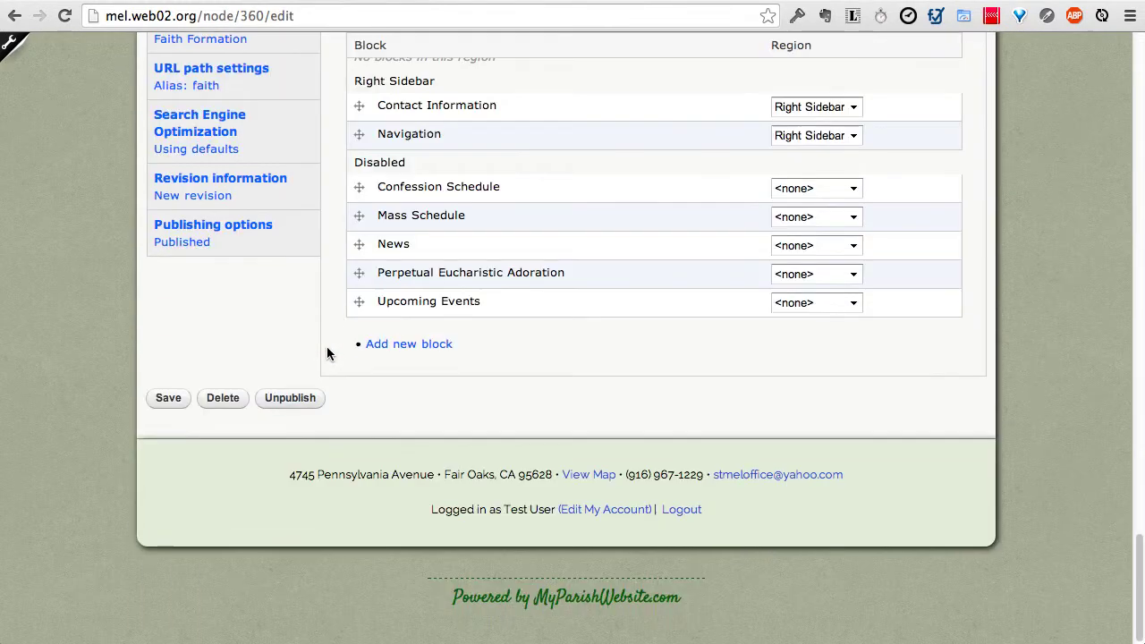
pyautogui.click(166, 398)
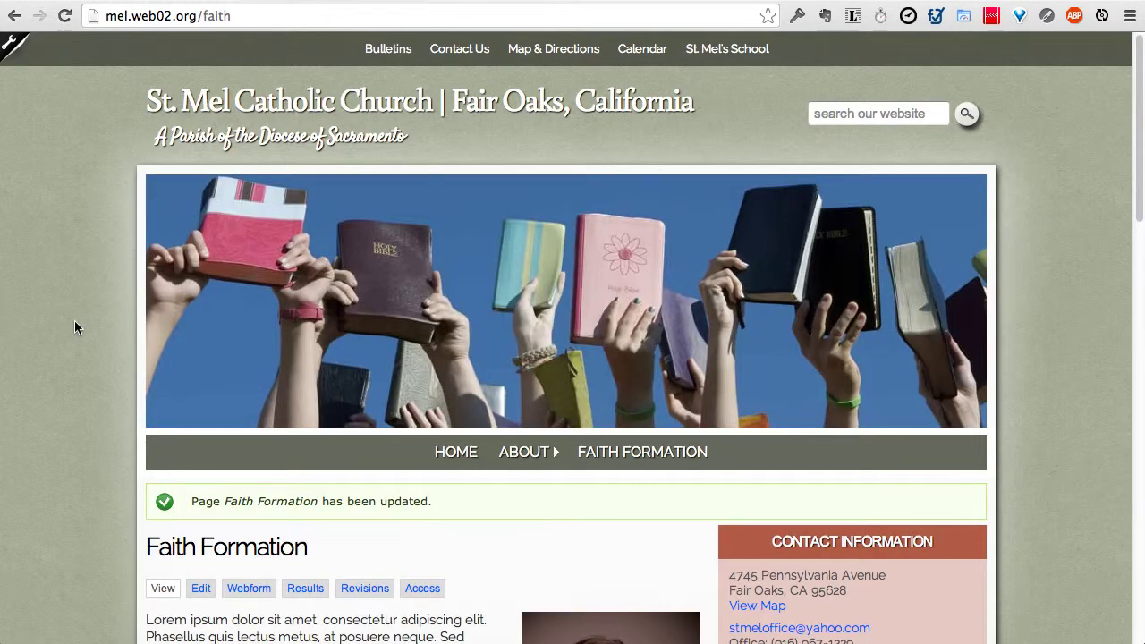
# Step: Try the slideshow: thumbnail grid to the baptism slide, enlarged popup, then play and pause
pyautogui.scroll(-5, 74, 322)
pyautogui.scroll(-10, 74, 320)
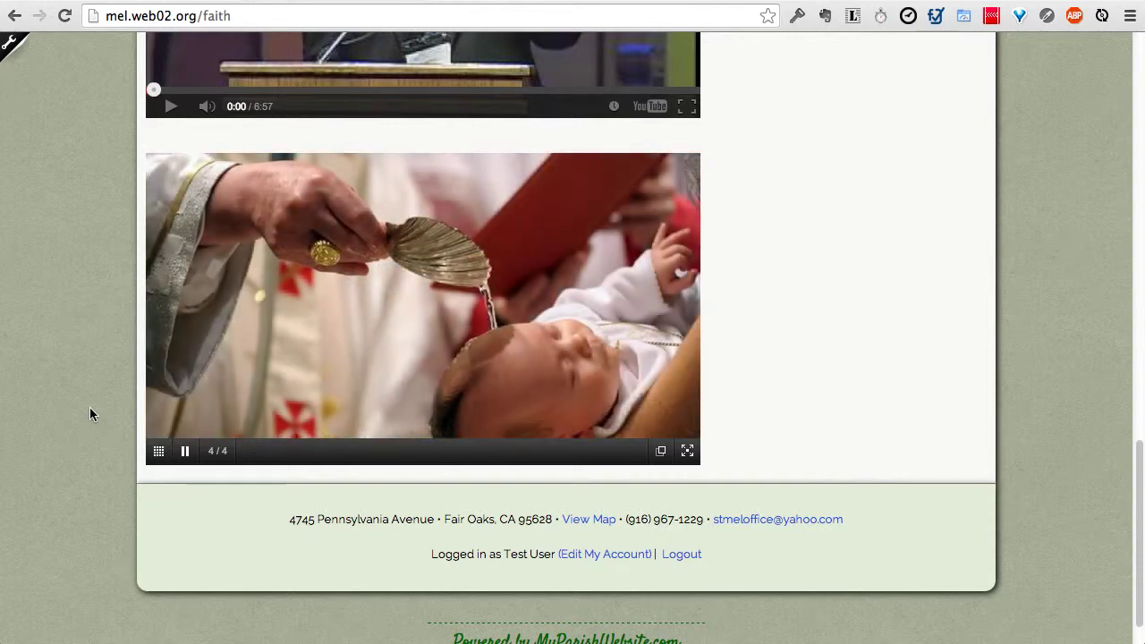
pyautogui.click(158, 453)
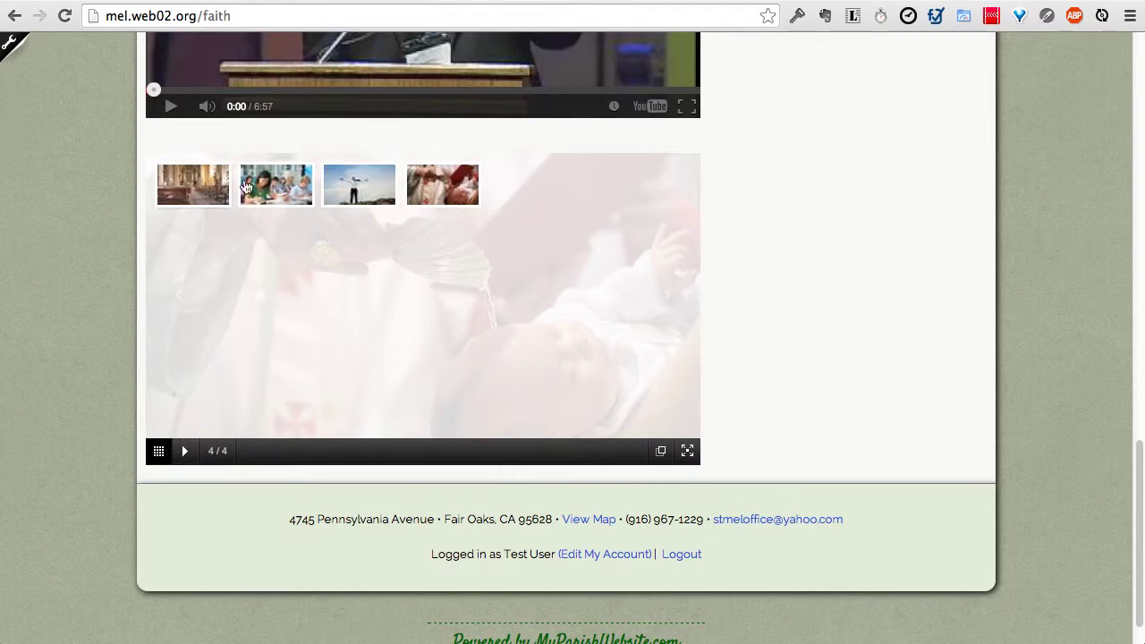
pyautogui.click(441, 182)
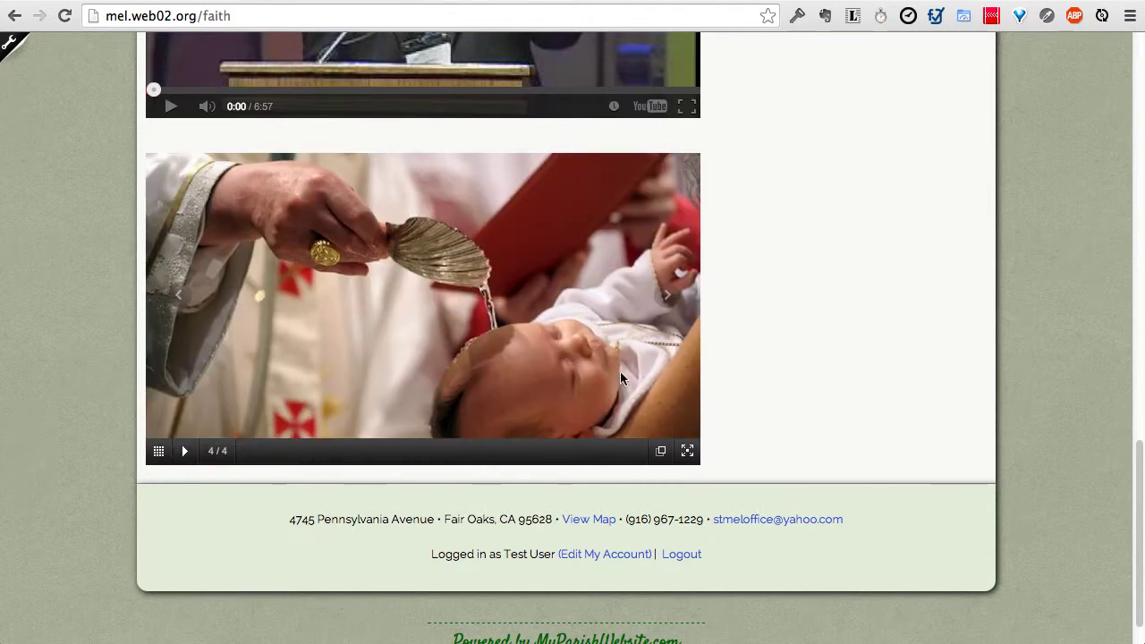
pyautogui.click(660, 451)
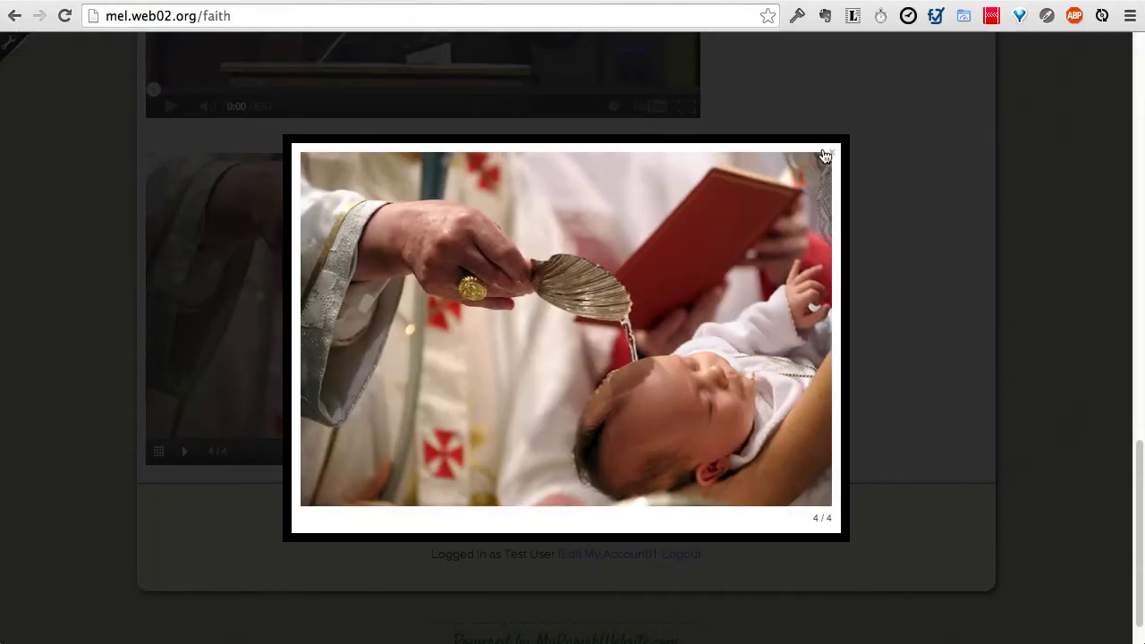
pyautogui.click(830, 154)
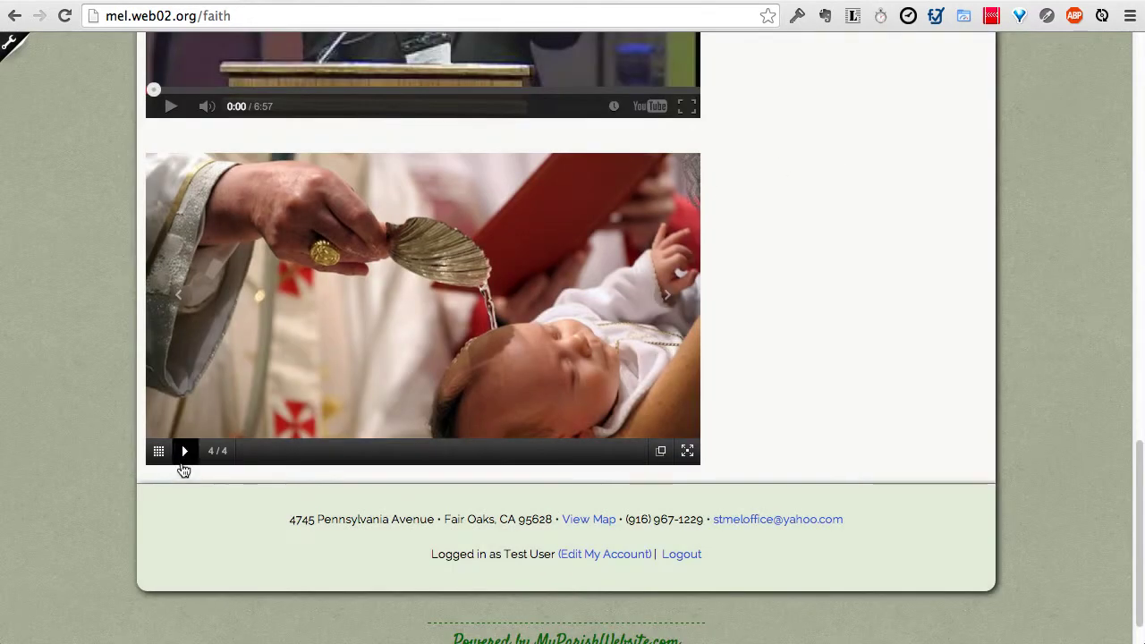
pyautogui.click(185, 456)
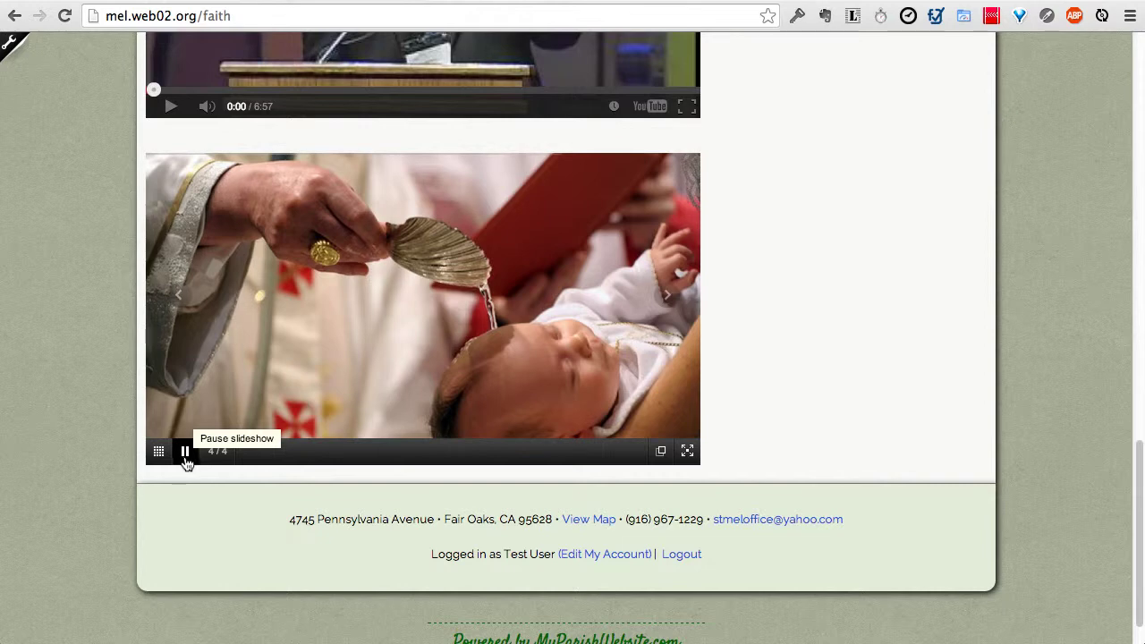
pyautogui.click(185, 452)
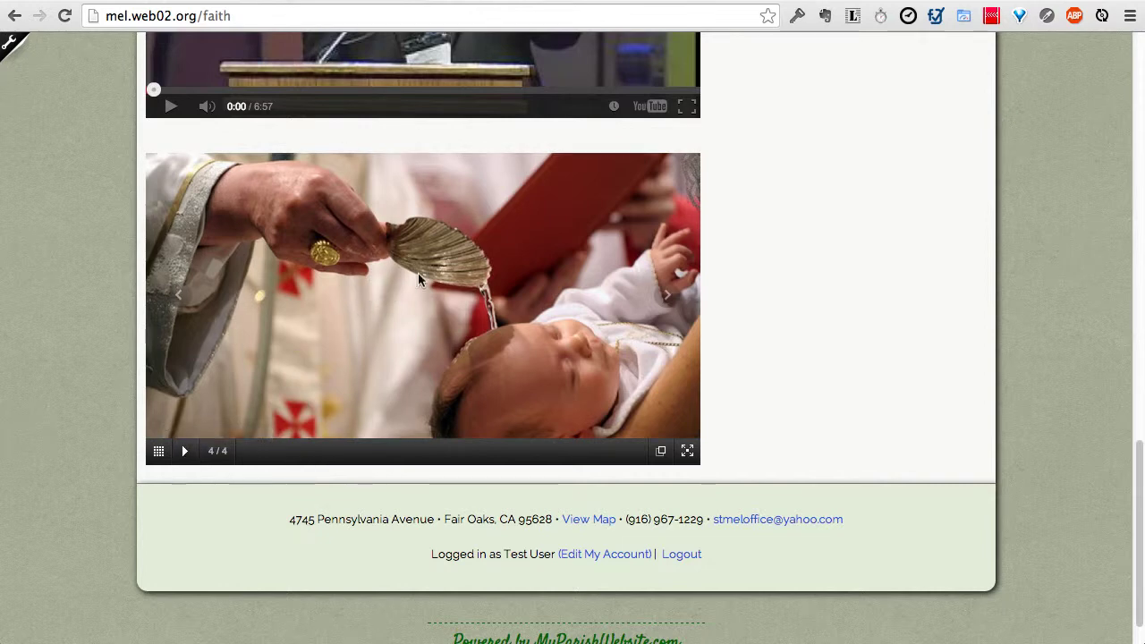
# Step: Open the Faith Formation page for editing again
pyautogui.scroll(1, 379, 301)
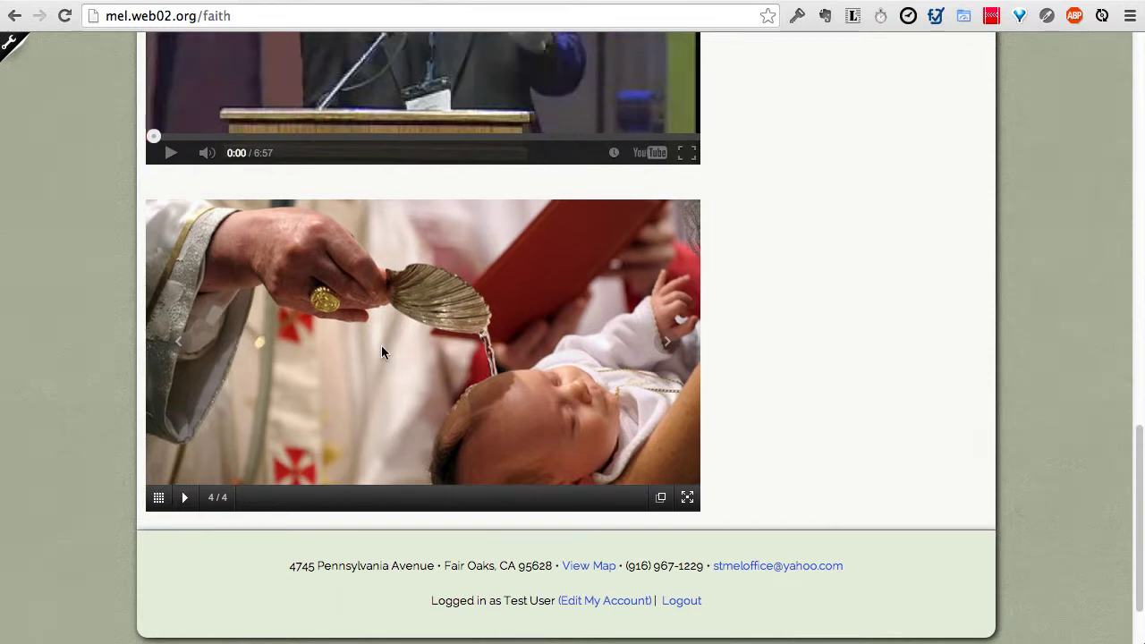
pyautogui.scroll(2, 381, 346)
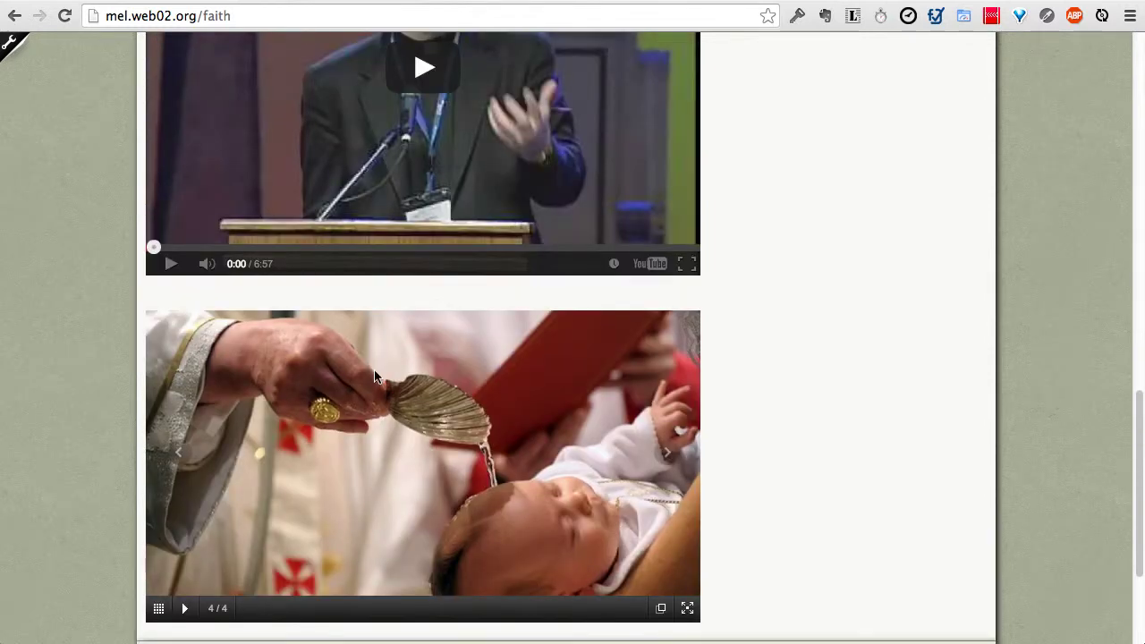
pyautogui.scroll(3, 366, 380)
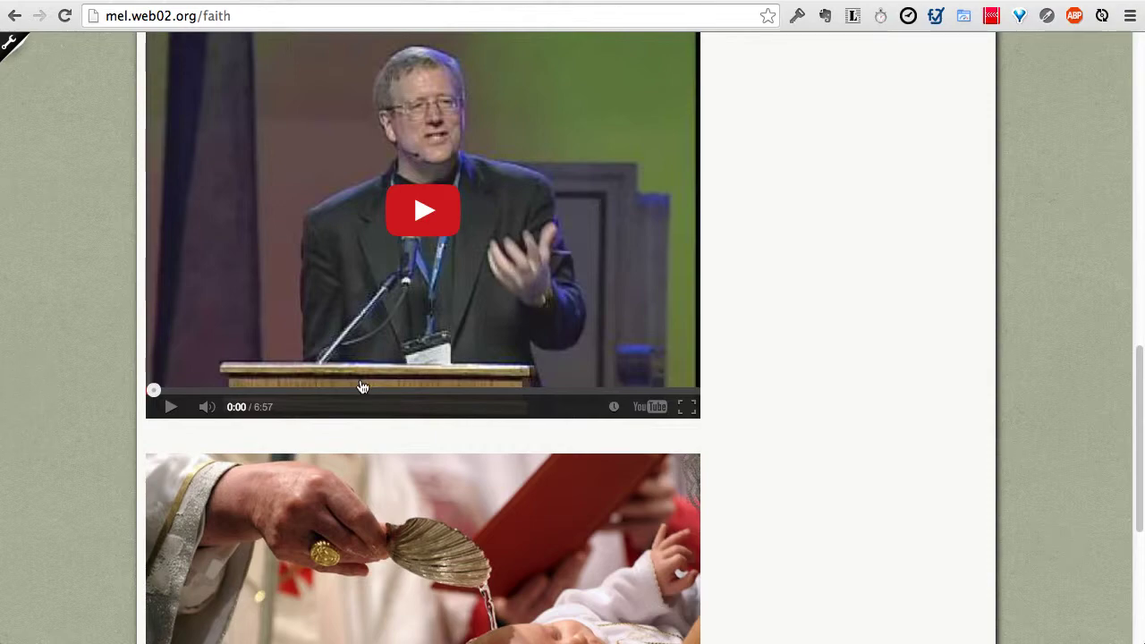
pyautogui.scroll(10, 362, 386)
pyautogui.click(197, 588)
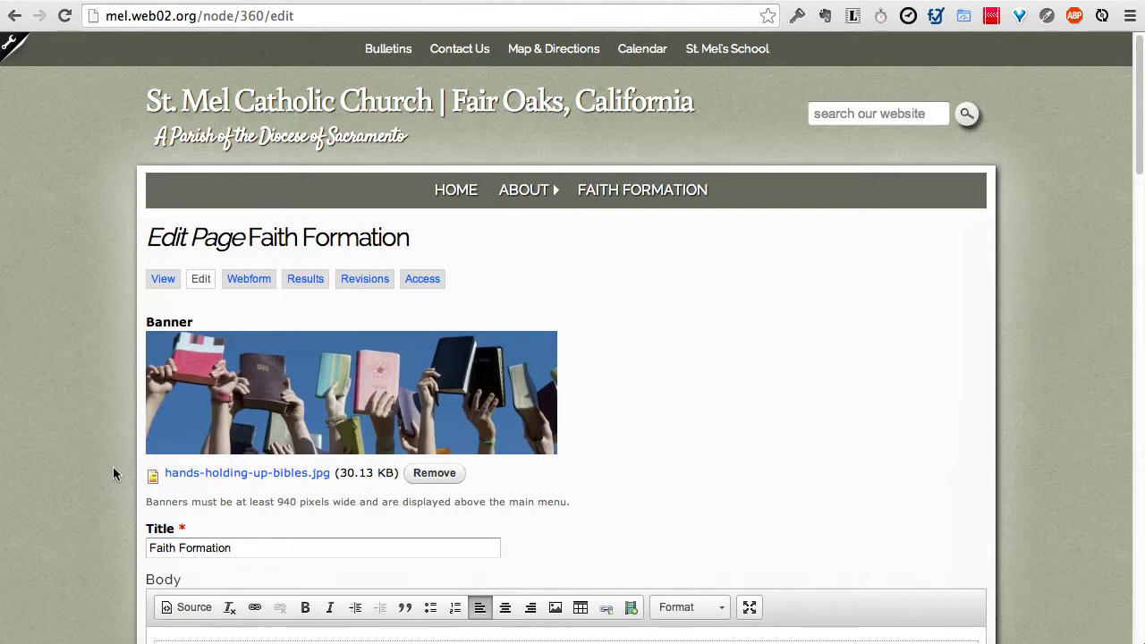
# Step: Give church_interior.jpg the title 'A Beautiful Church' and alt text 'Look at how clean it is!'
pyautogui.scroll(-15, 112, 466)
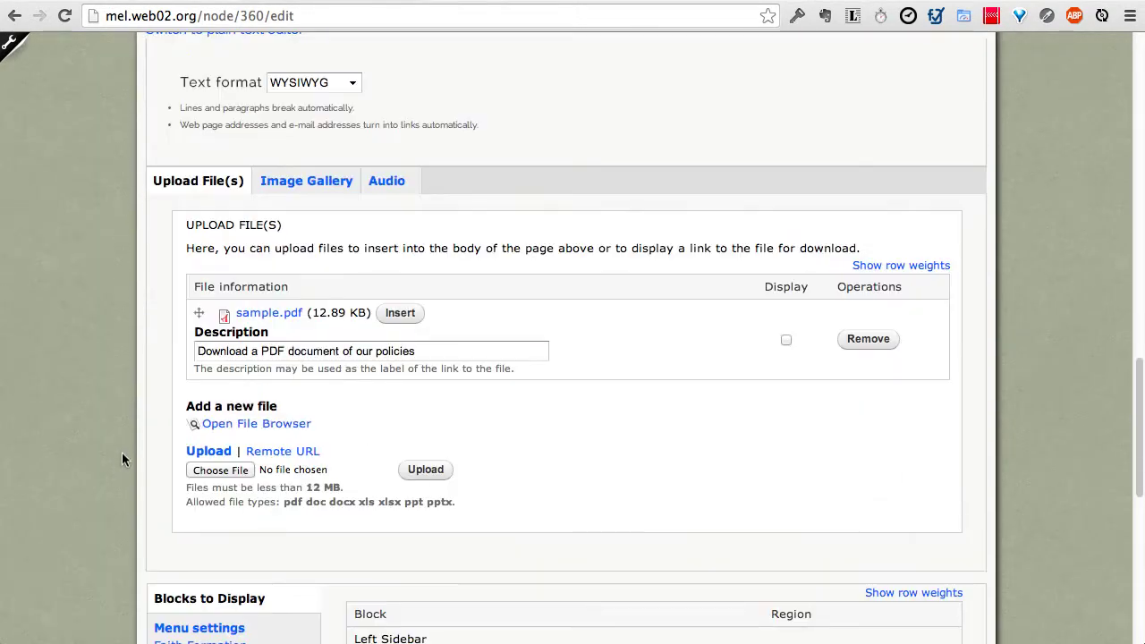
pyautogui.click(299, 182)
pyautogui.scroll(-3, 325, 228)
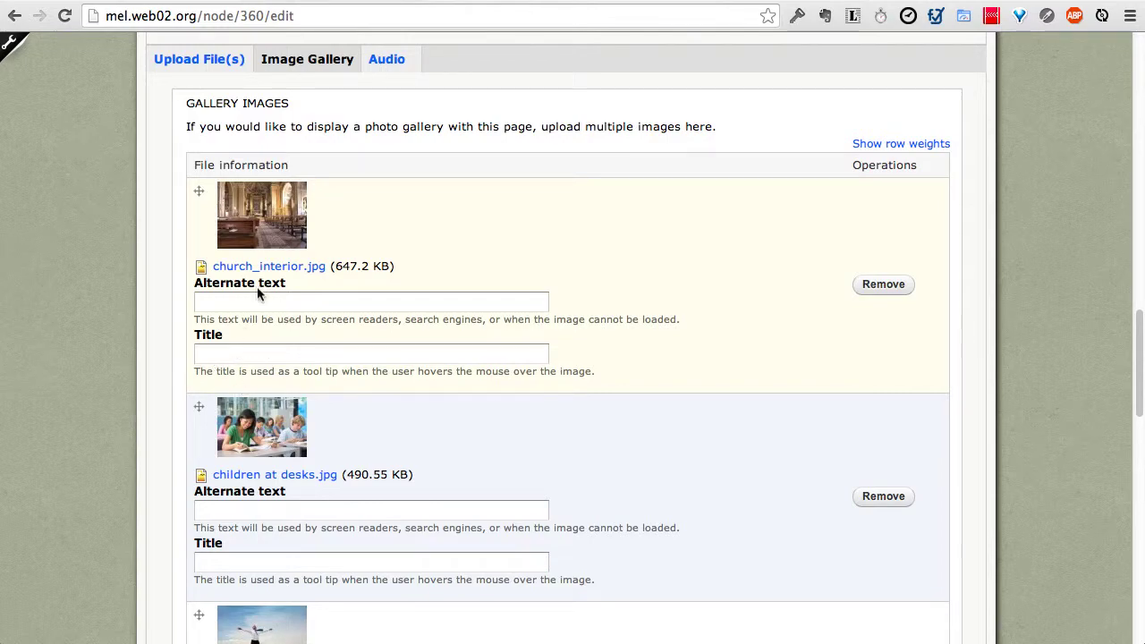
pyautogui.scroll(-3, 304, 456)
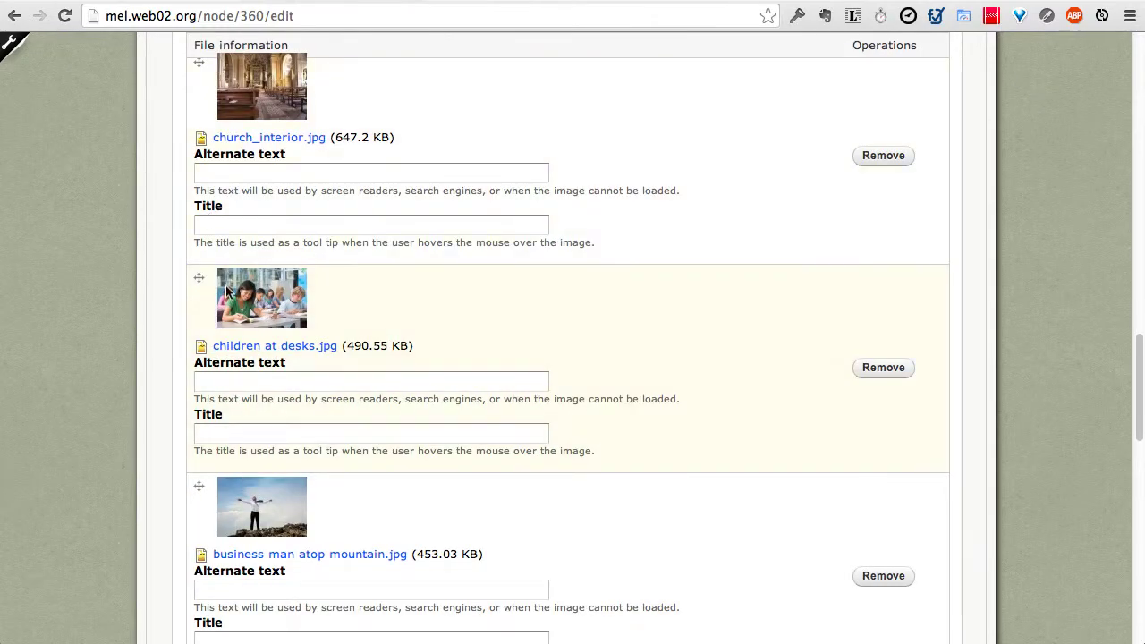
pyautogui.scroll(4, 227, 292)
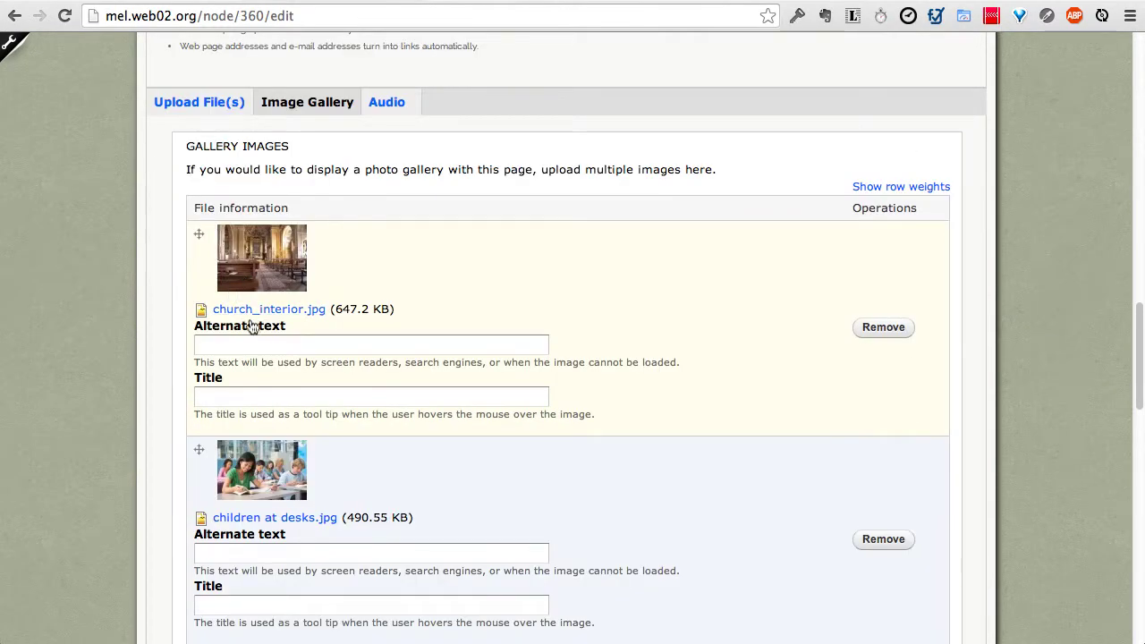
pyautogui.click(253, 394)
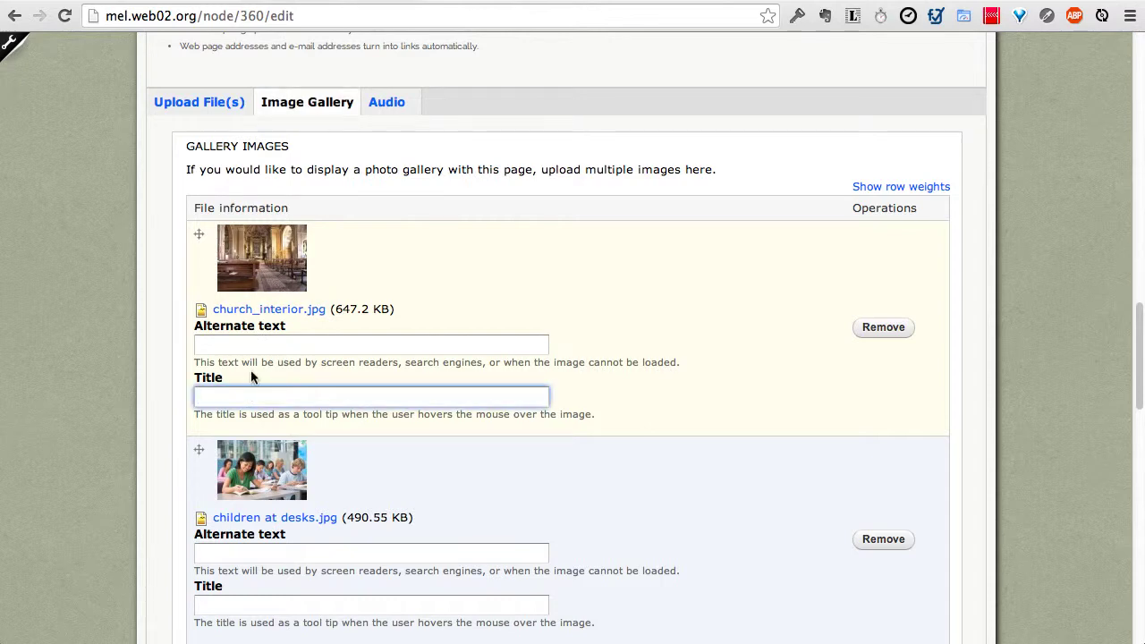
pyautogui.write('A Beautiful Church')
pyautogui.click(254, 340)
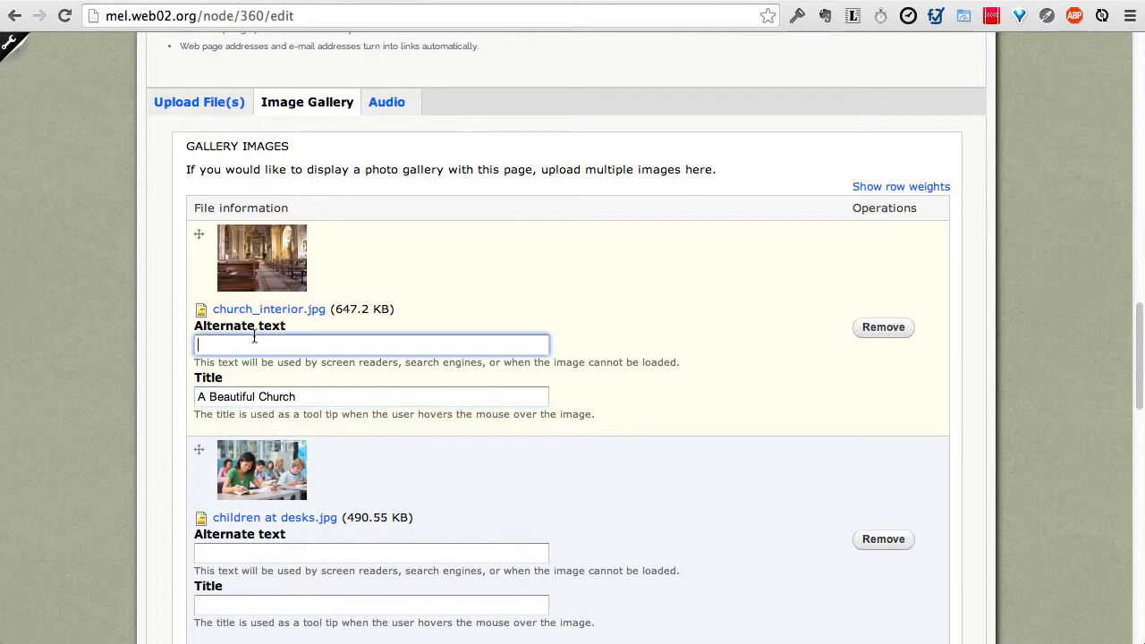
pyautogui.write('Look at how clean it is!')
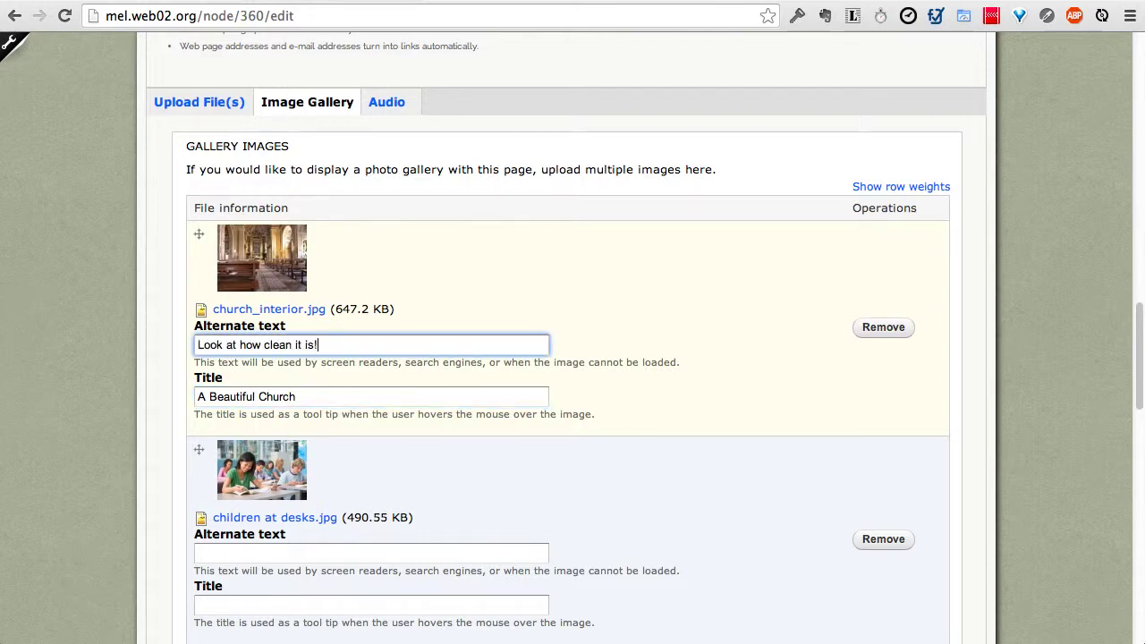
pyautogui.scroll(-15, 127, 423)
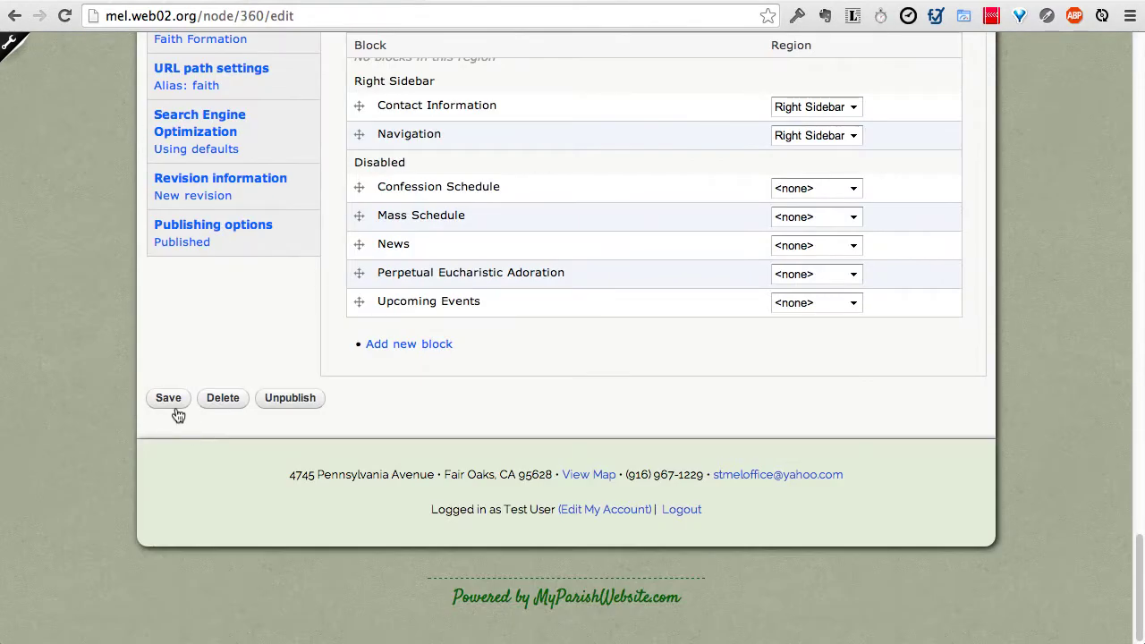
# Step: Save, then step back to slide 1/4 to see the church photo's new caption
pyautogui.click(173, 403)
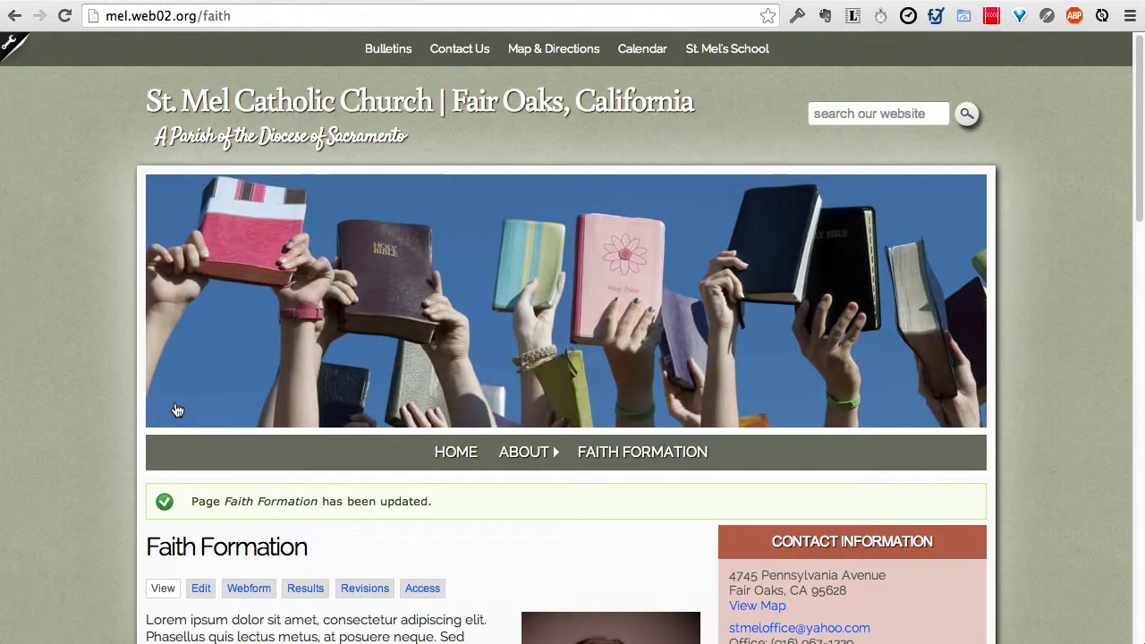
pyautogui.scroll(-20, 175, 408)
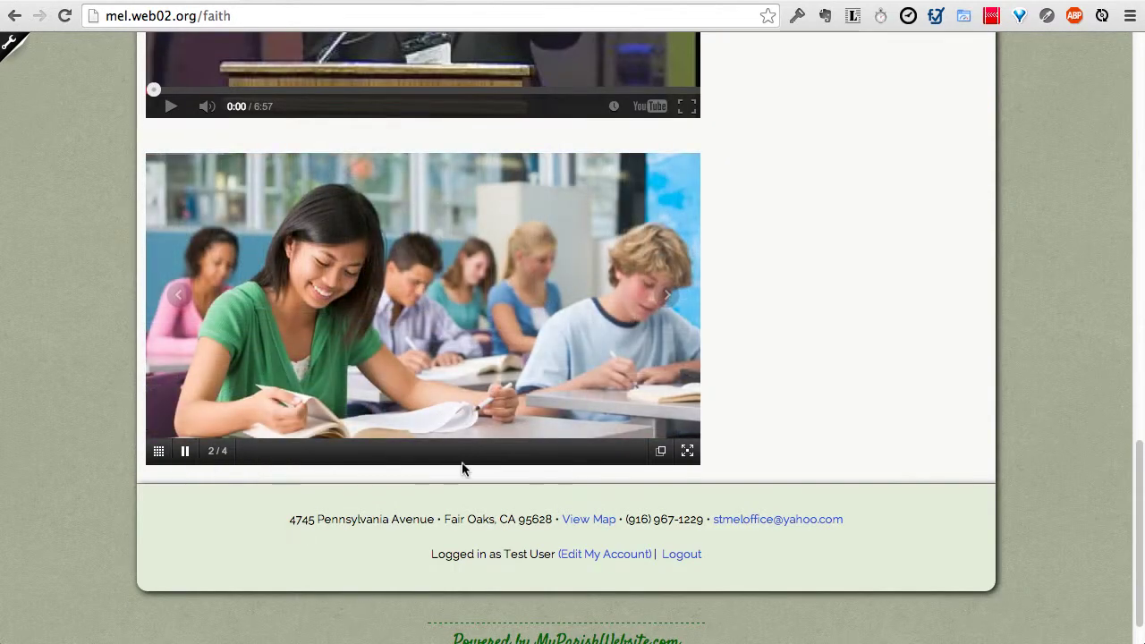
pyautogui.click(181, 297)
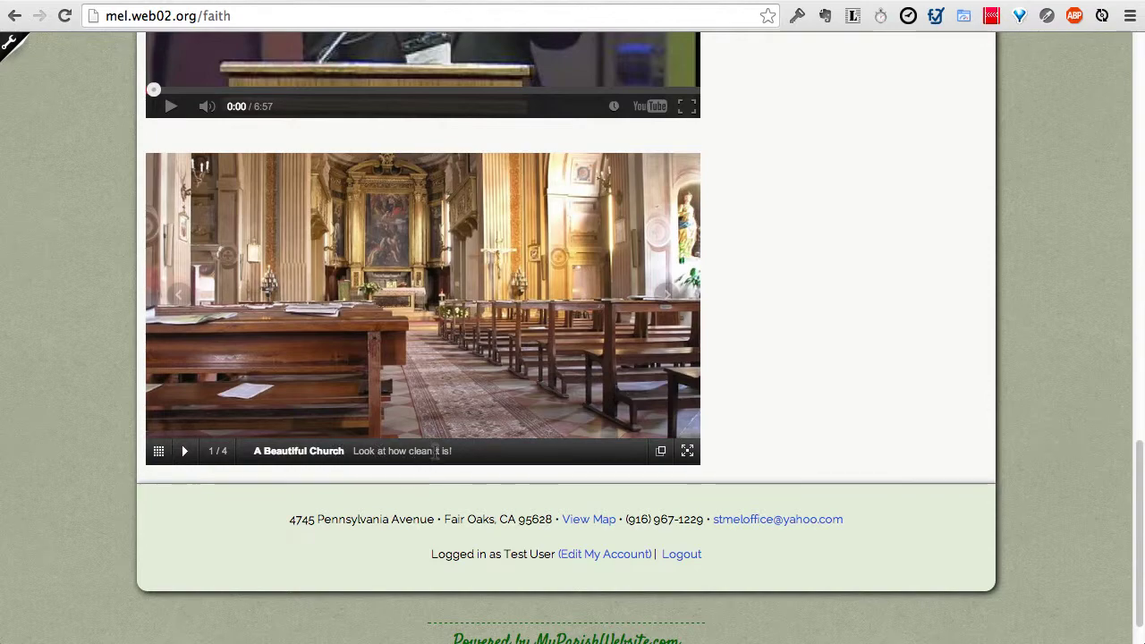
pyautogui.scroll(15, 435, 452)
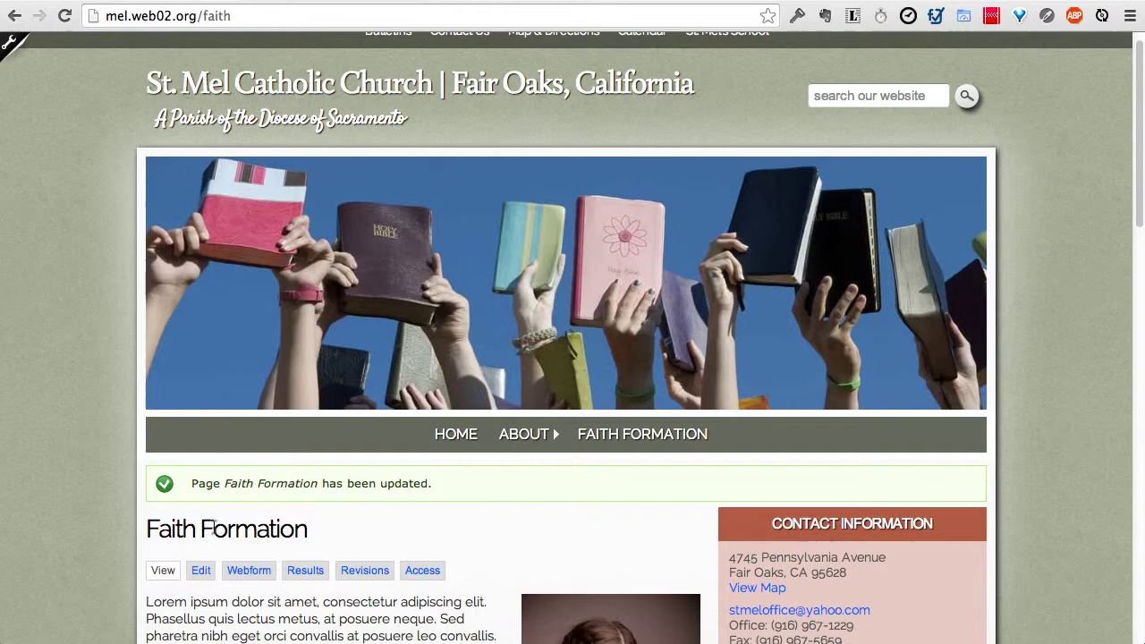
# Step: Reopen the page's image gallery and drag the baptism image higher in the order
pyautogui.click(201, 572)
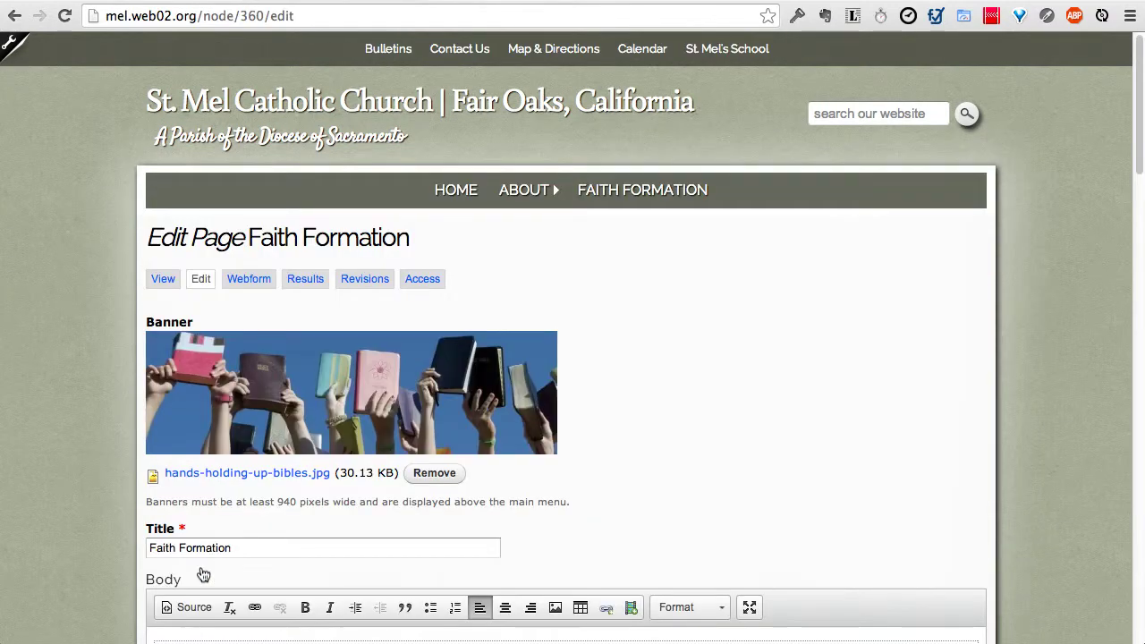
pyautogui.scroll(-15, 116, 534)
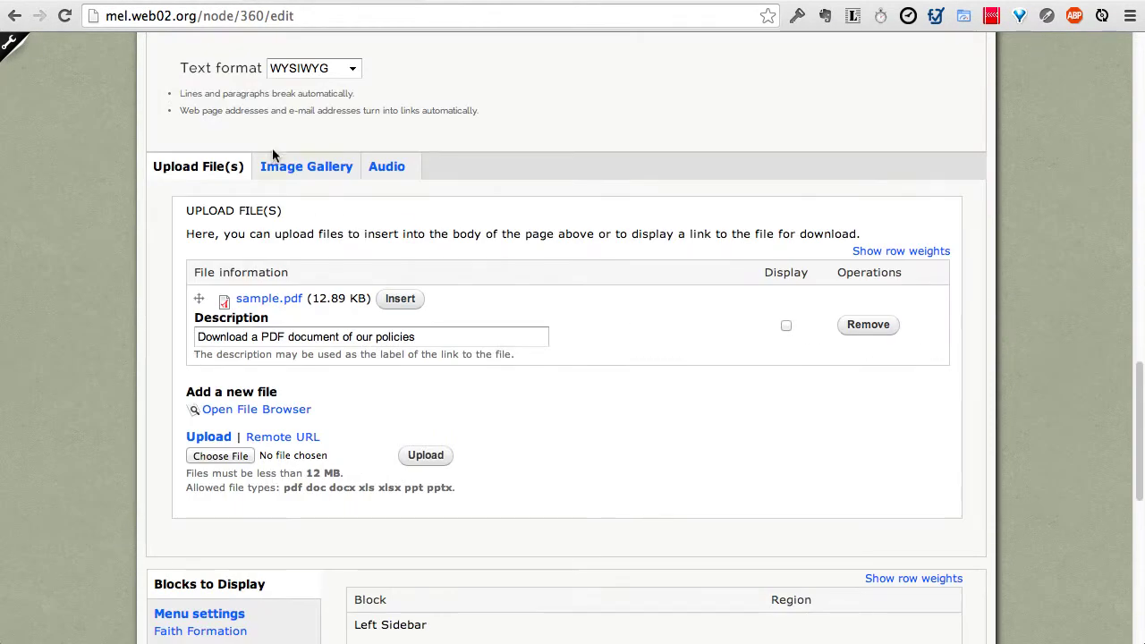
pyautogui.click(286, 165)
pyautogui.scroll(-3, 462, 234)
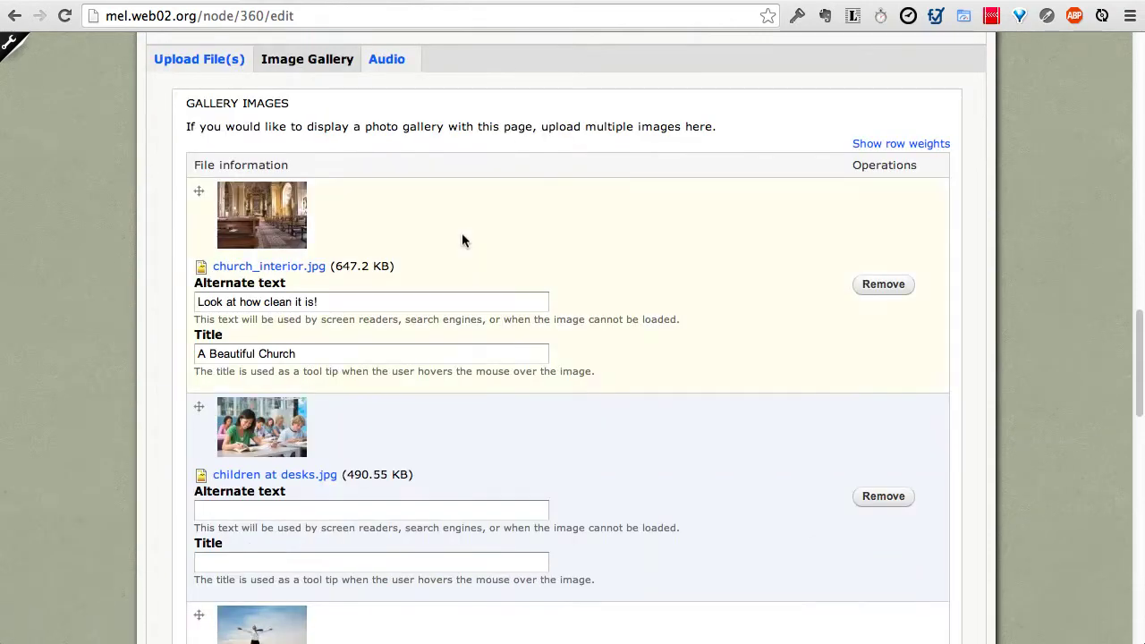
pyautogui.scroll(-7, 156, 284)
pyautogui.scroll(2, 150, 281)
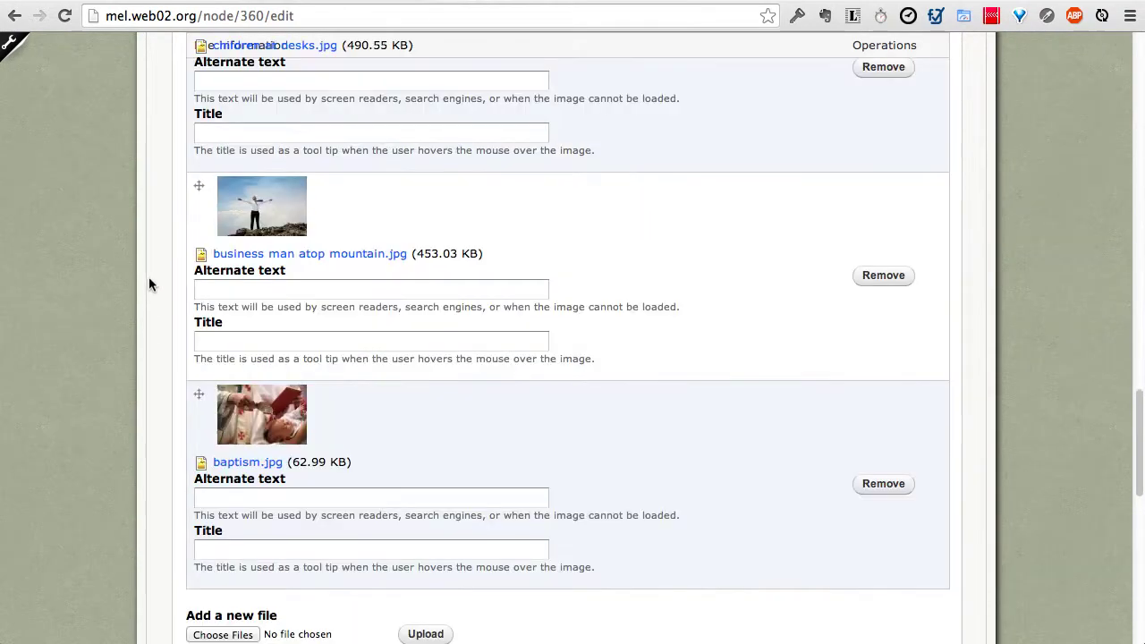
pyautogui.moveTo(184, 396)
pyautogui.mouseDown()
pyautogui.moveTo(198, 396)
pyautogui.moveTo(190, 383)
pyautogui.mouseUp()
pyautogui.moveTo(192, 289); pyautogui.dragTo(186, 232)
pyautogui.scroll(4, 186, 232)
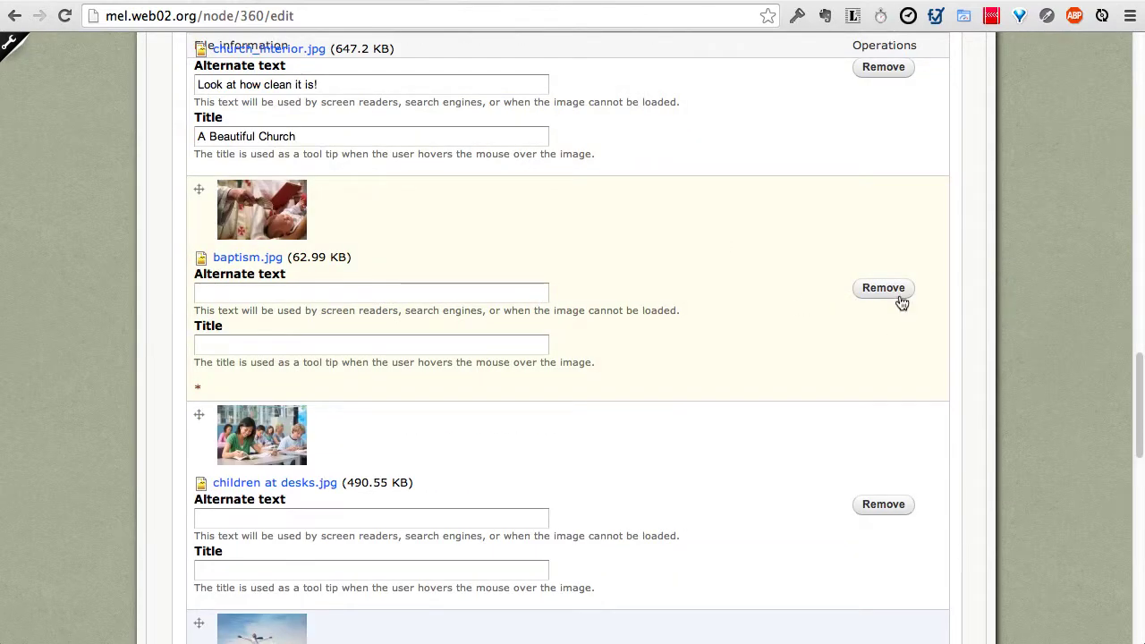
# Step: Remove the baptism, children at desks, church interior and business man photos
pyautogui.click(898, 292)
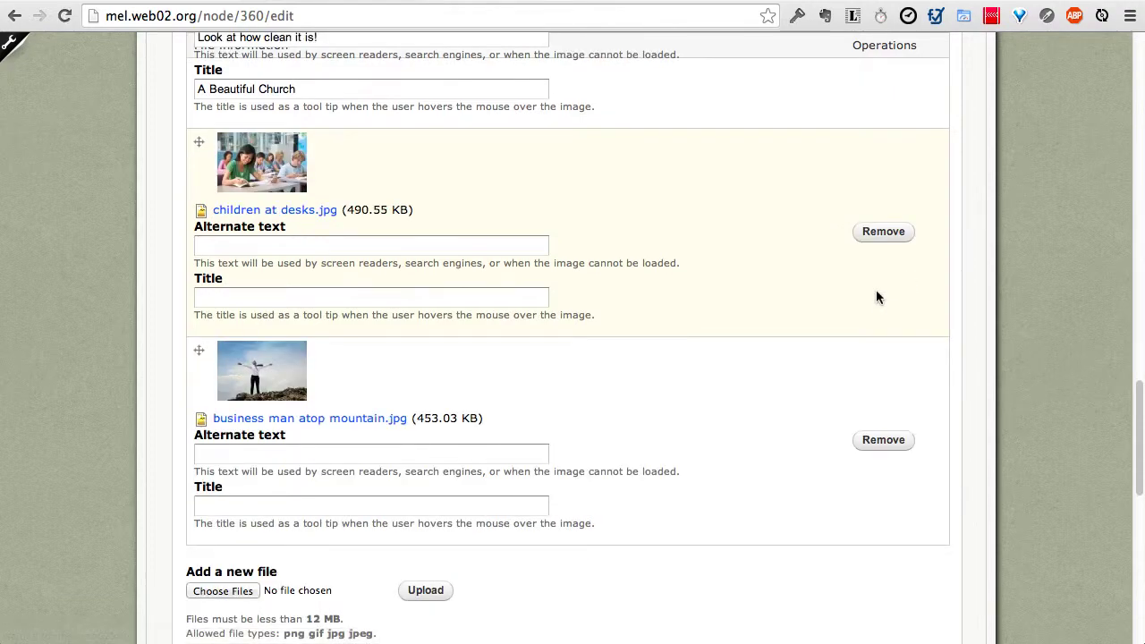
pyautogui.click(882, 234)
pyautogui.scroll(4, 909, 355)
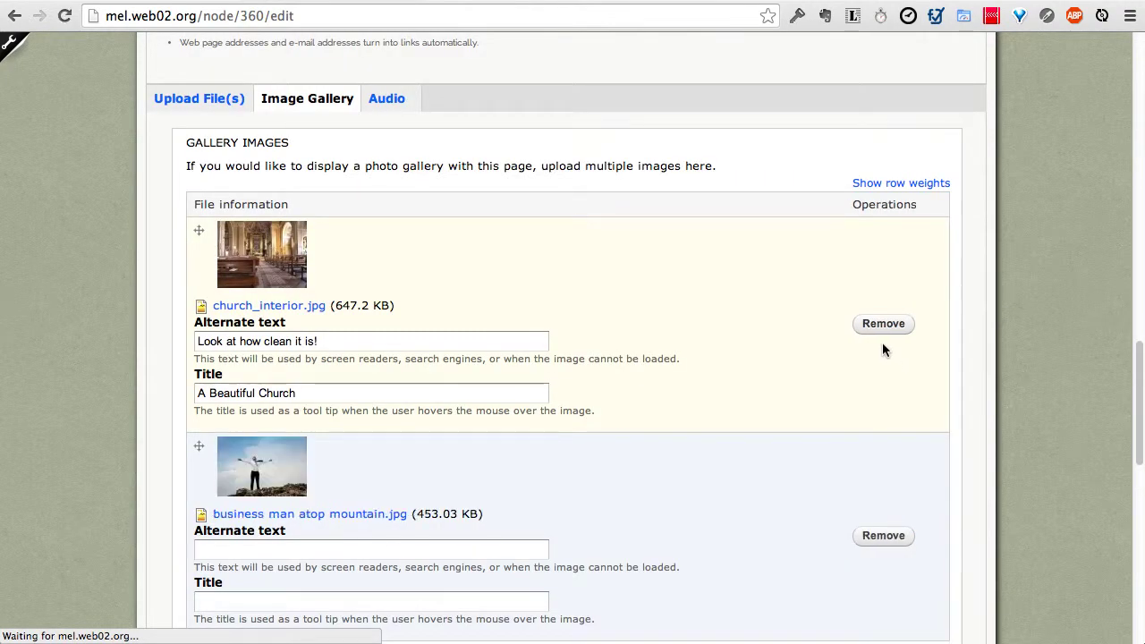
pyautogui.click(882, 324)
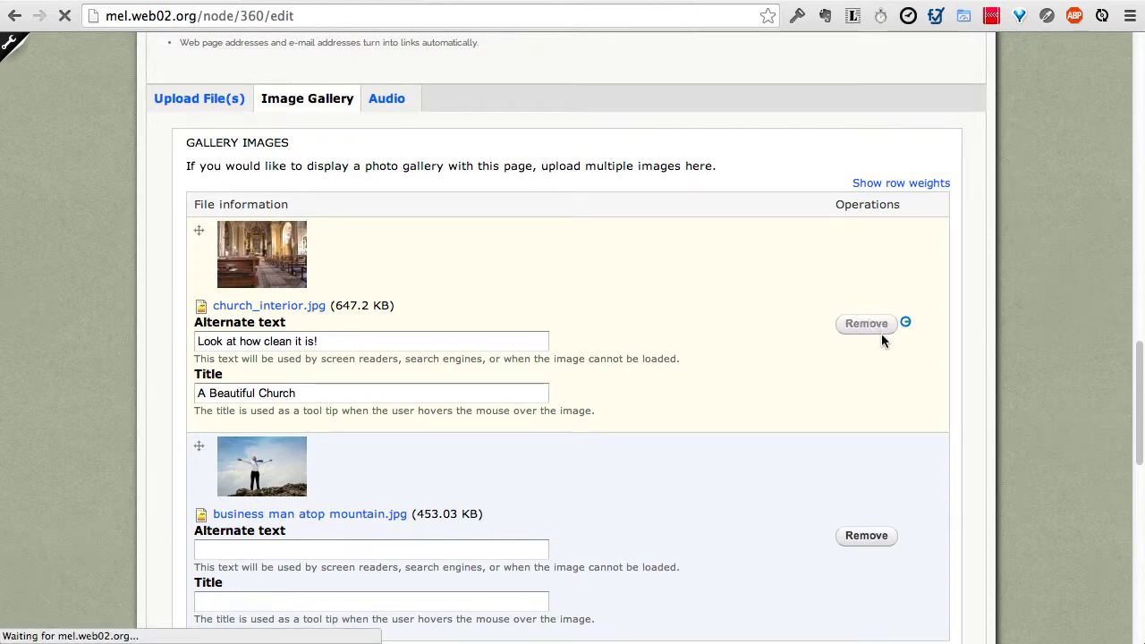
pyautogui.click(885, 320)
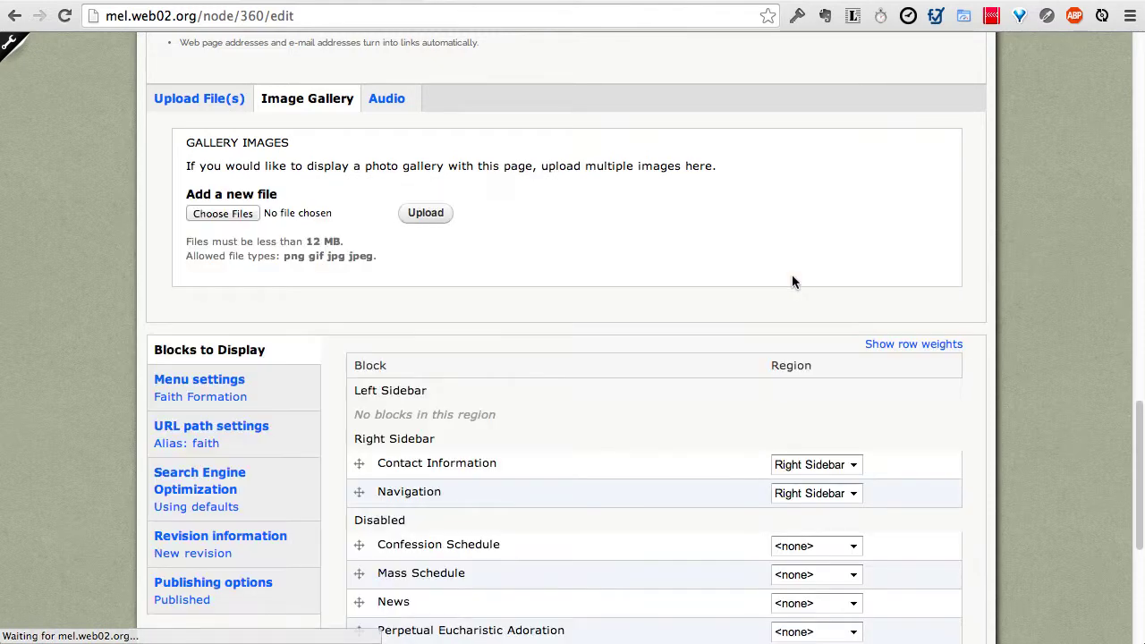
# Step: Show the Audio upload section, then return to the Body editor
pyautogui.click(389, 99)
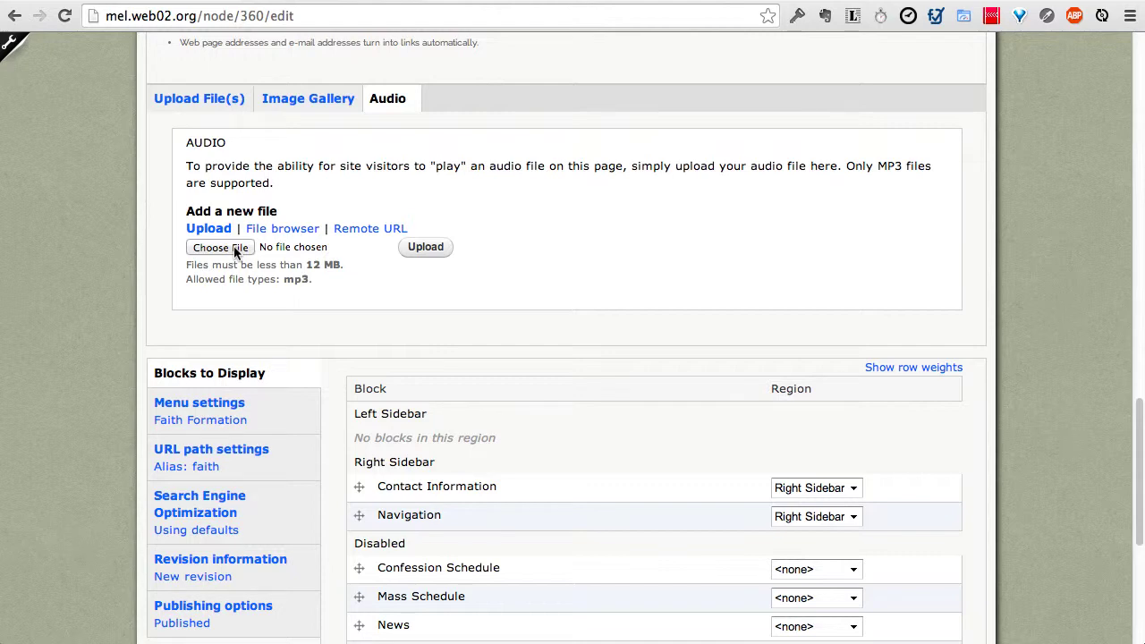
pyautogui.scroll(2, 235, 254)
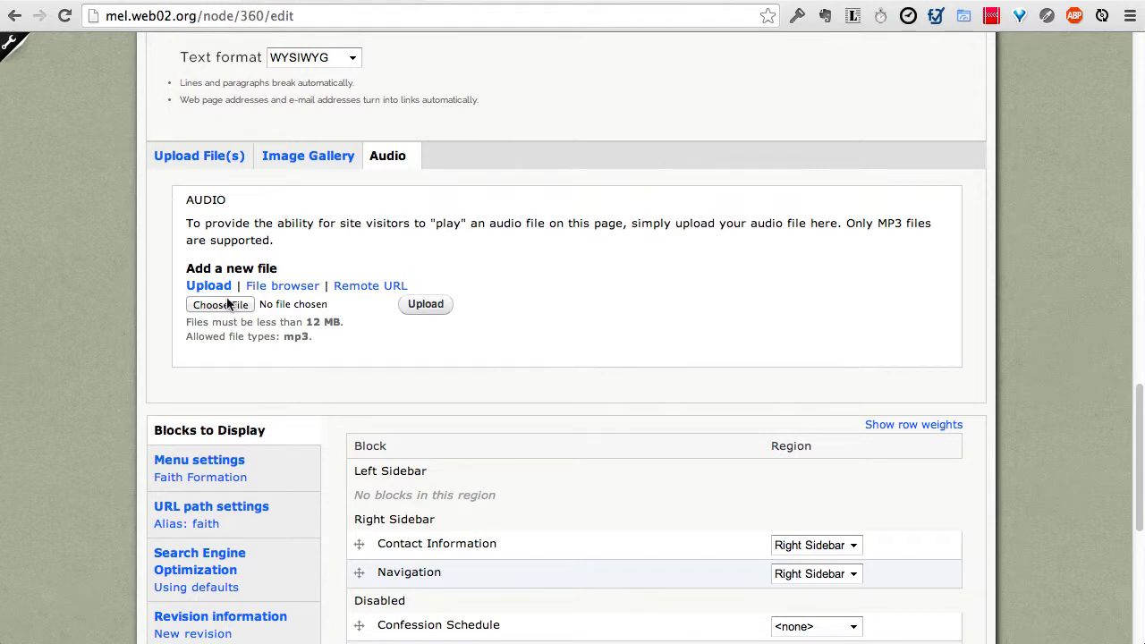
pyautogui.scroll(15, 191, 365)
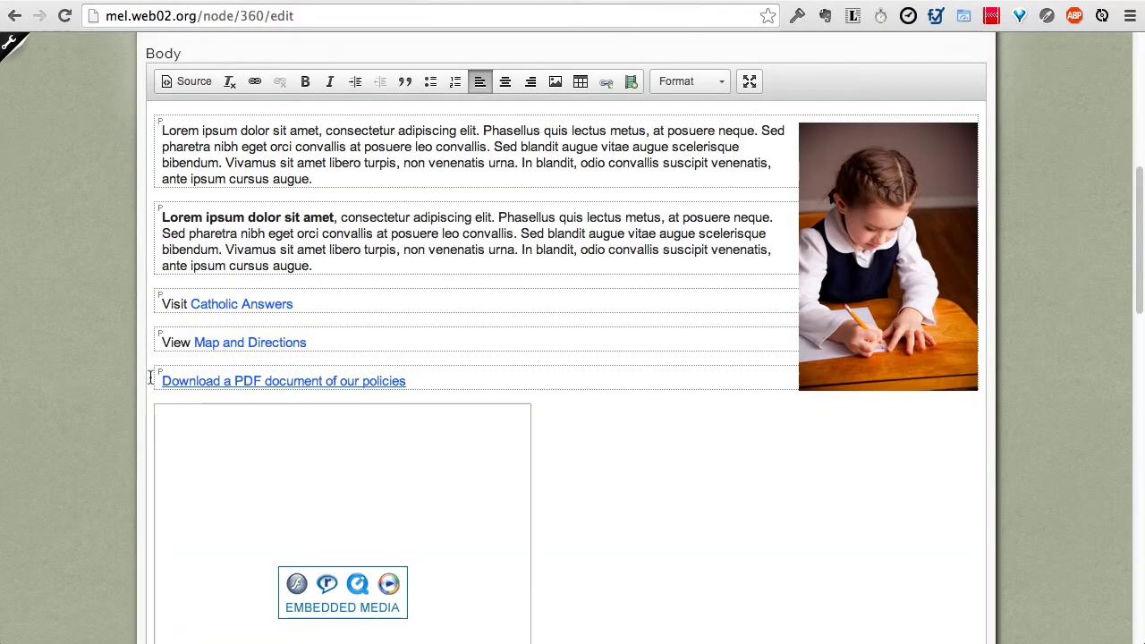
pyautogui.scroll(5, 134, 381)
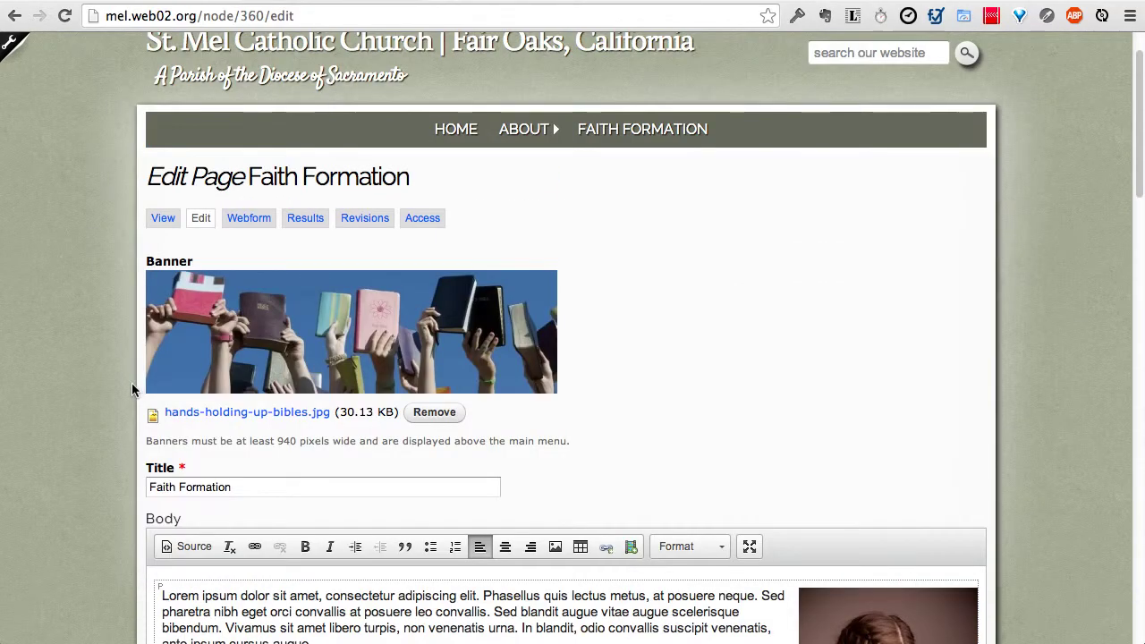
pyautogui.scroll(-3, 132, 382)
pyautogui.scroll(-20, 130, 382)
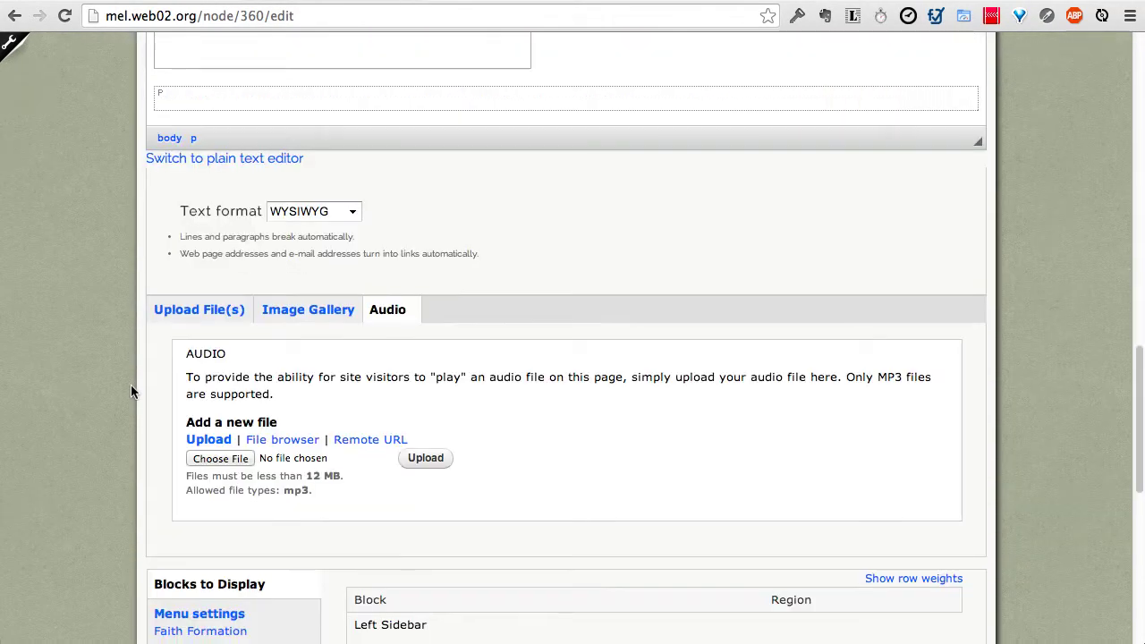
pyautogui.scroll(20, 131, 385)
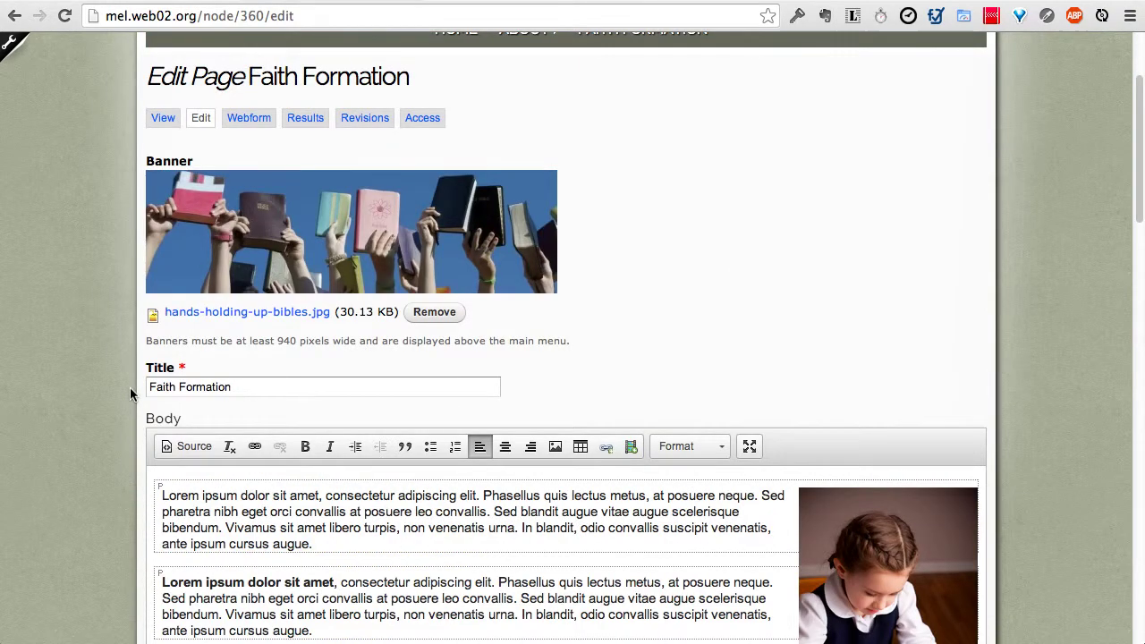
pyautogui.scroll(-4, 168, 420)
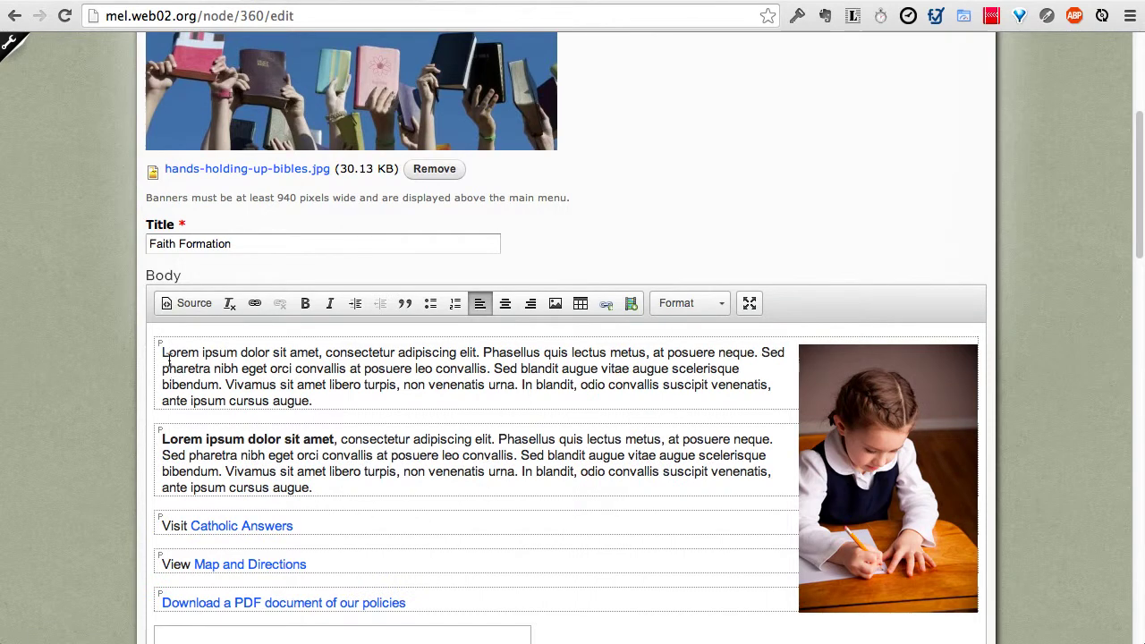
# Step: Add a 'Subtitle' Heading 2 at the start of the body
pyautogui.click(162, 355)
pyautogui.press('Return')
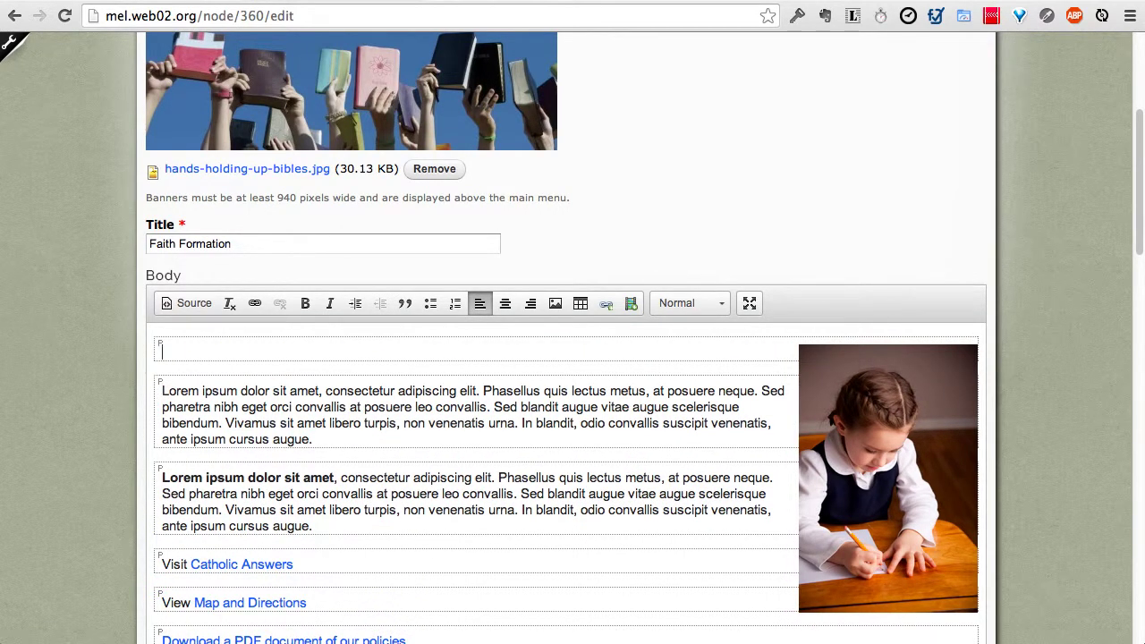
pyautogui.write('Subtitle')
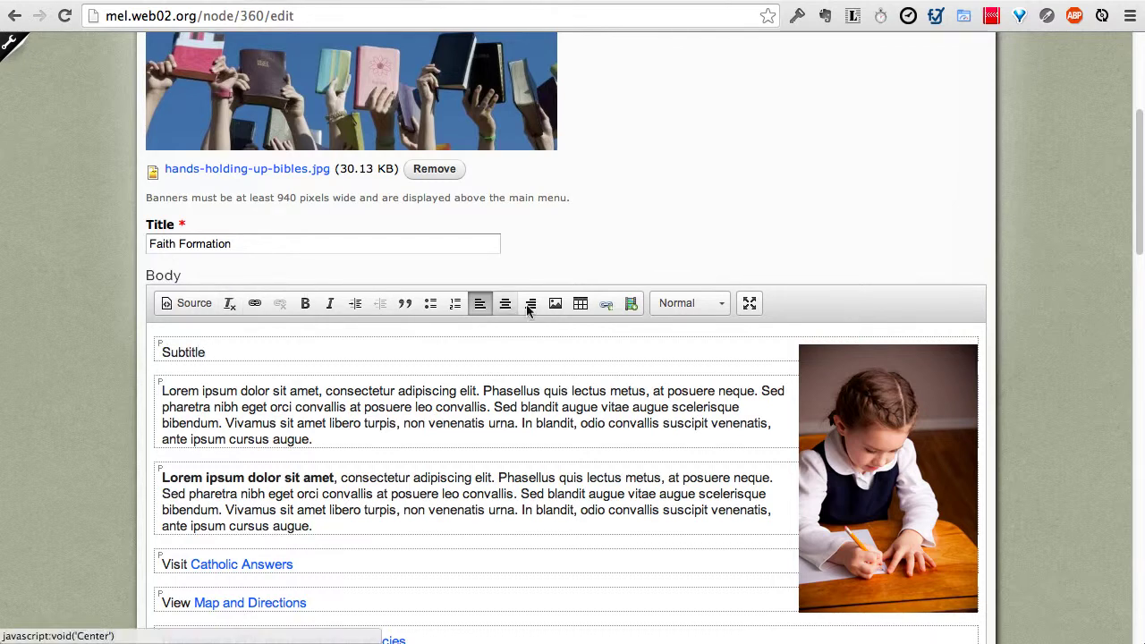
pyautogui.click(716, 307)
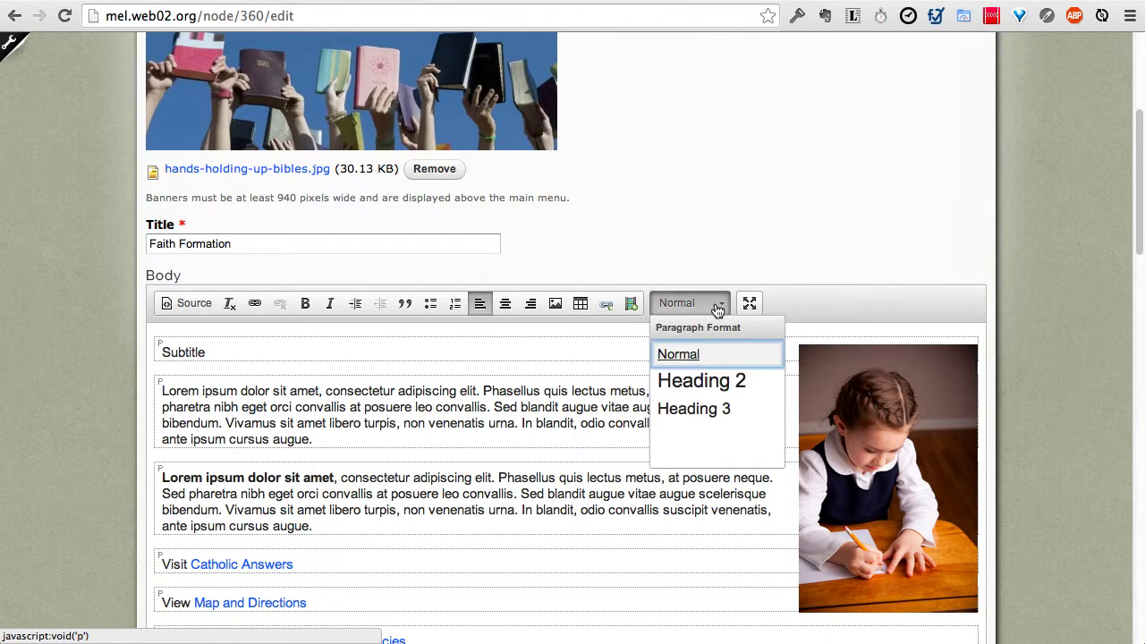
pyautogui.click(717, 383)
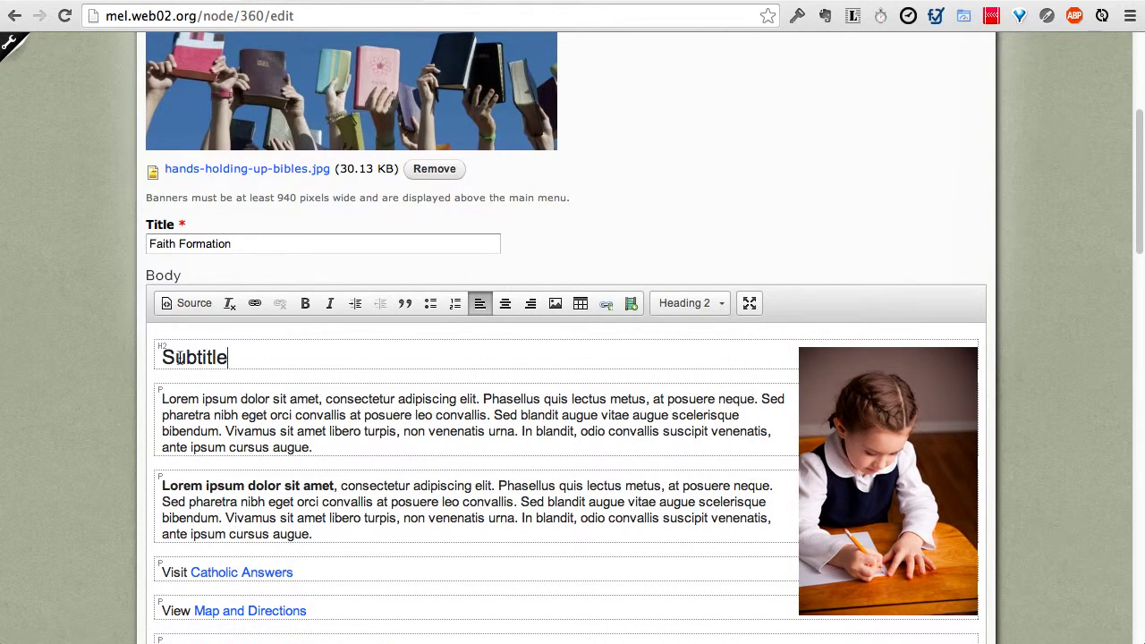
# Step: Add an 'Another Subtitle' Heading 3 above the bold paragraph
pyautogui.click(161, 487)
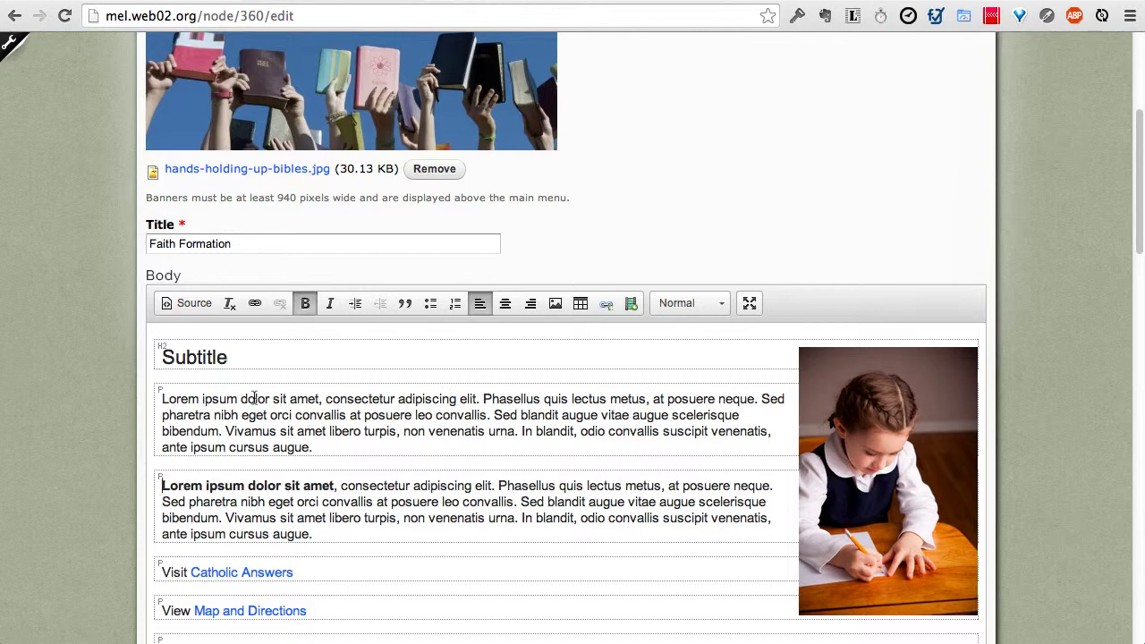
pyautogui.press('Return')
pyautogui.press('Up')
pyautogui.write('Another Subtitle')
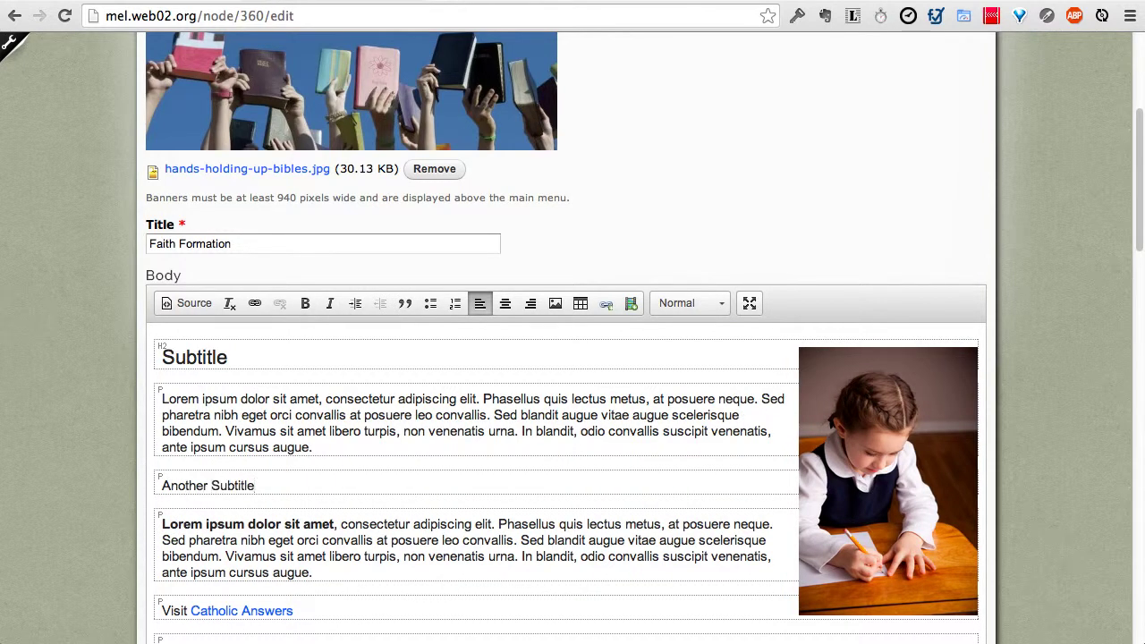
pyautogui.hotkey('shift', 'Home')
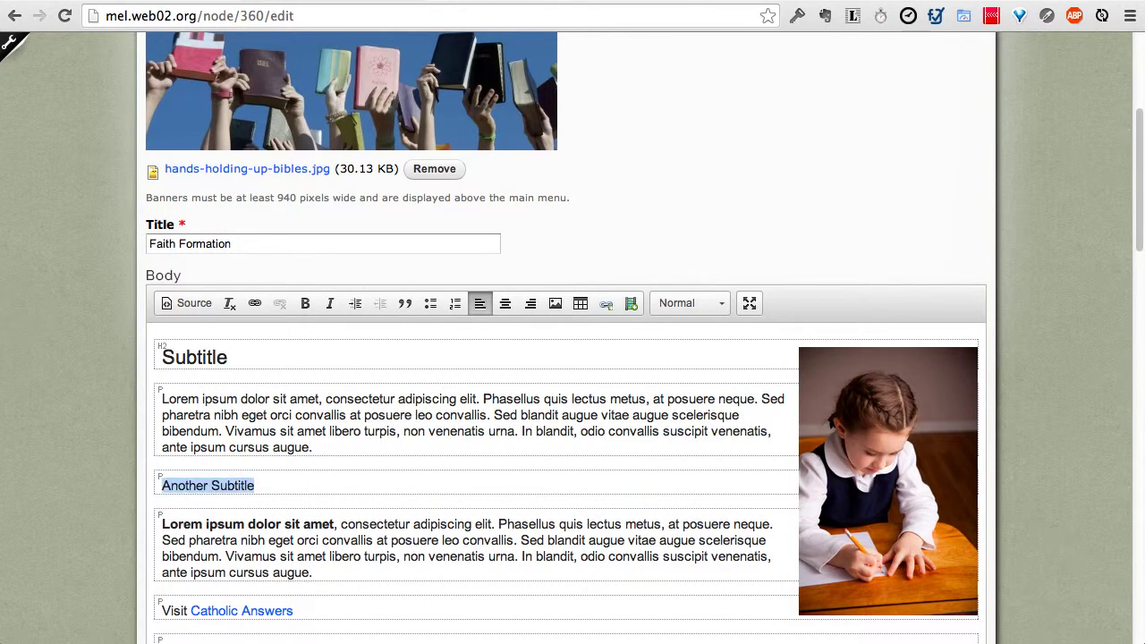
pyautogui.click(662, 303)
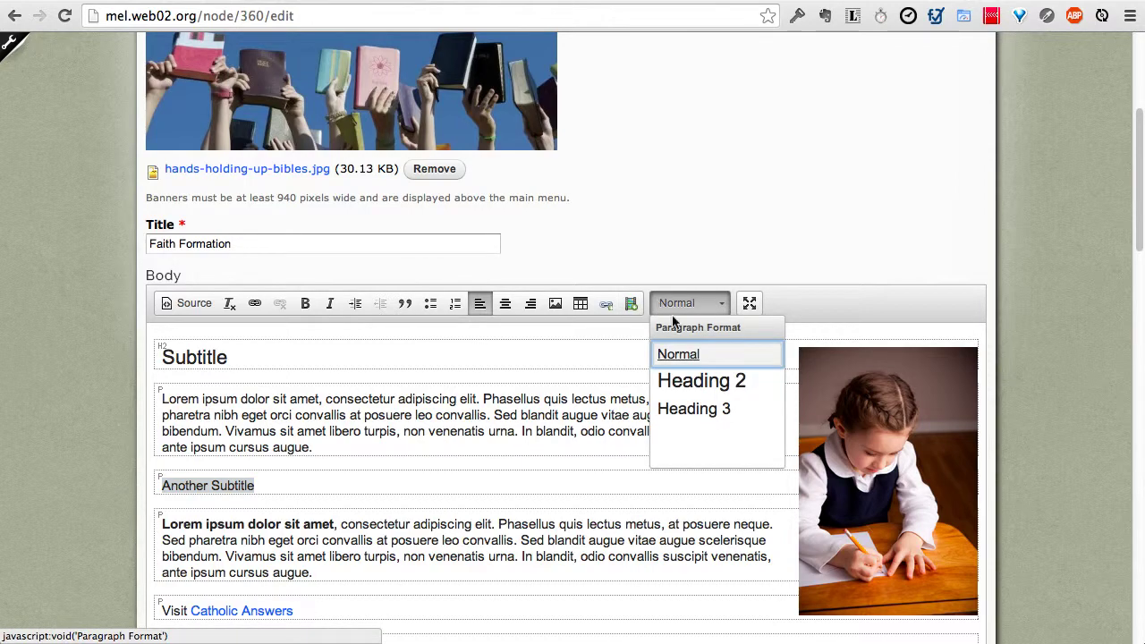
pyautogui.click(694, 410)
pyautogui.click(347, 447)
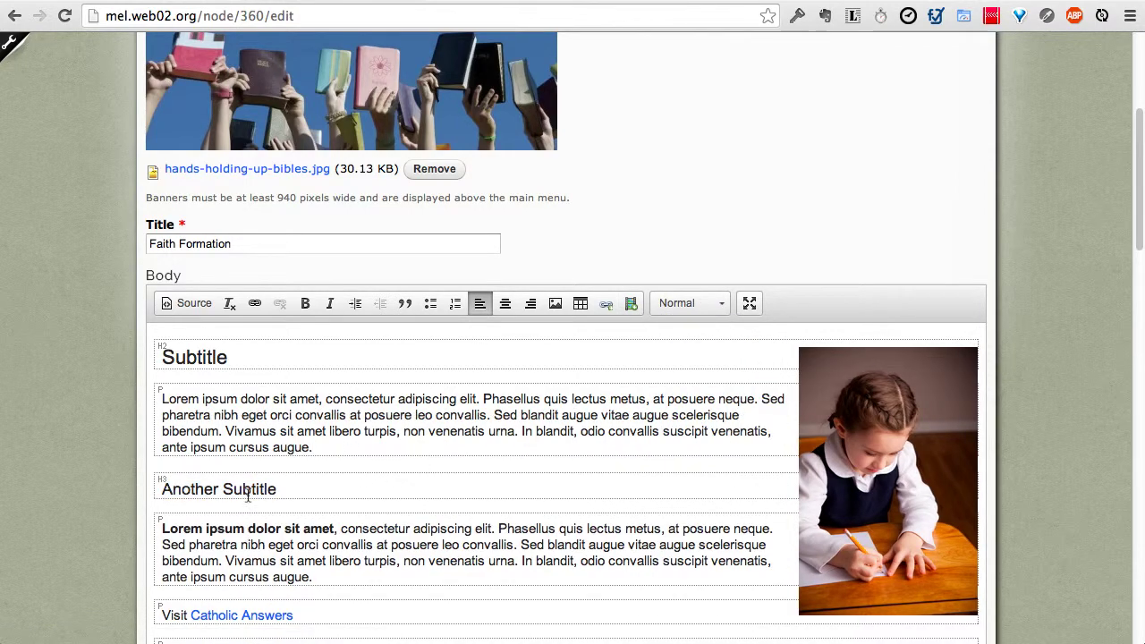
pyautogui.scroll(-15, 114, 526)
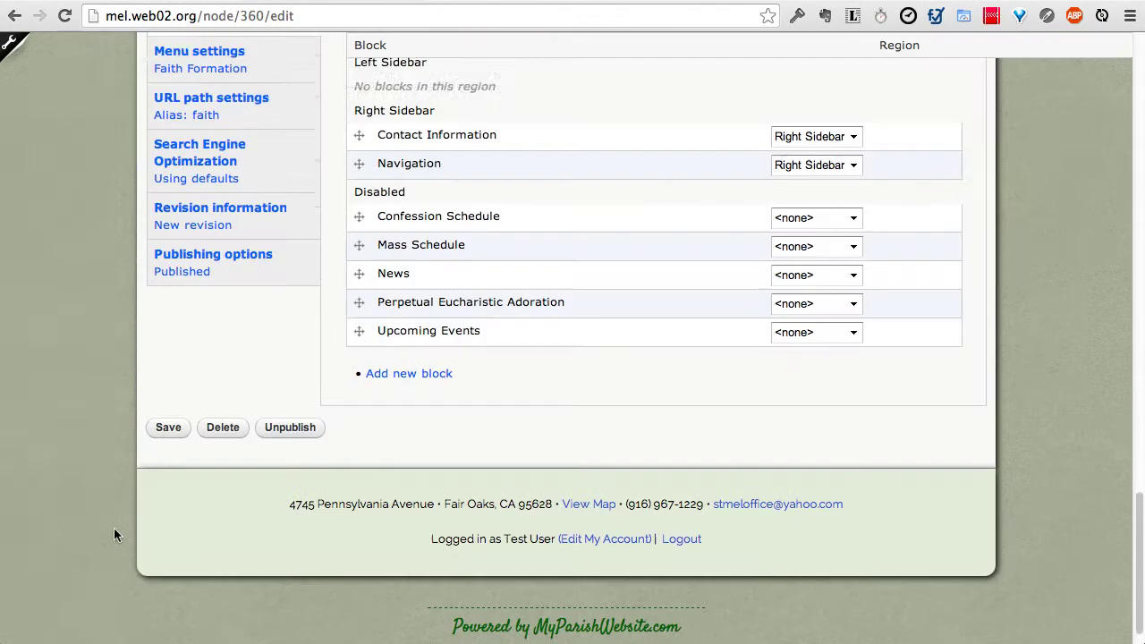
# Step: Save Faith Formation and scroll the live /faith page showing both subtitle headings
pyautogui.click(168, 404)
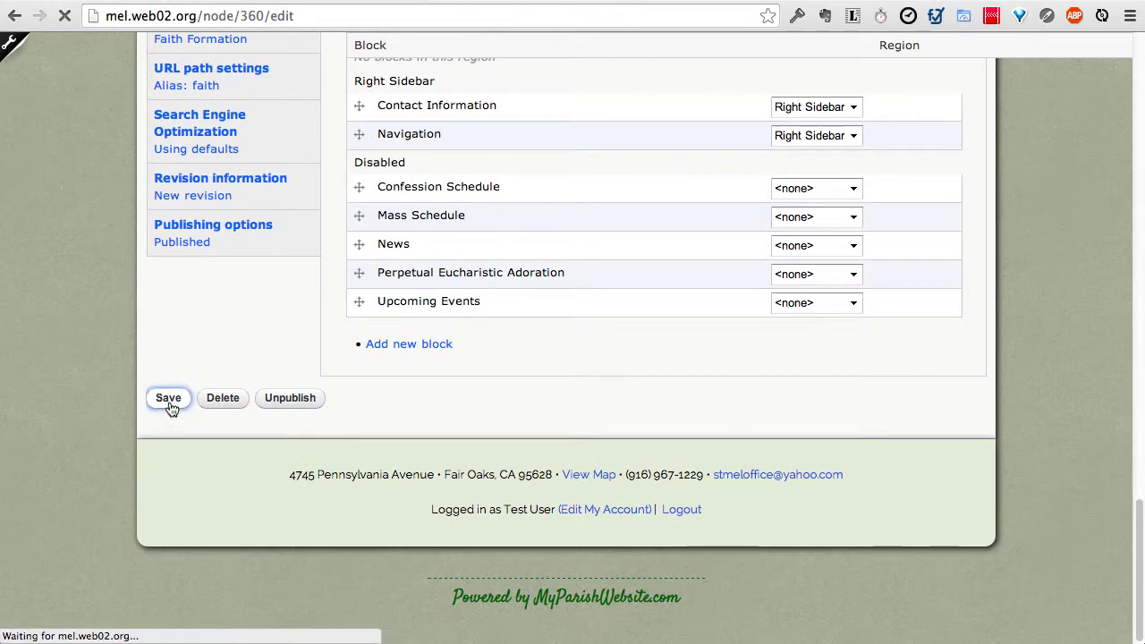
pyautogui.scroll(-5, 170, 408)
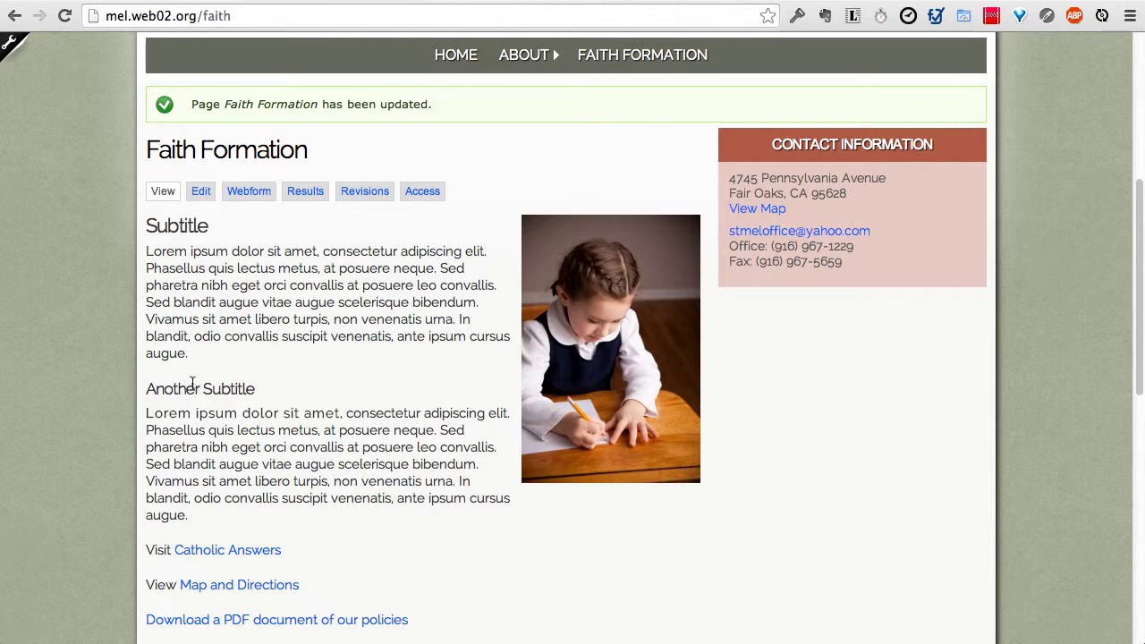
pyautogui.scroll(-1, 198, 390)
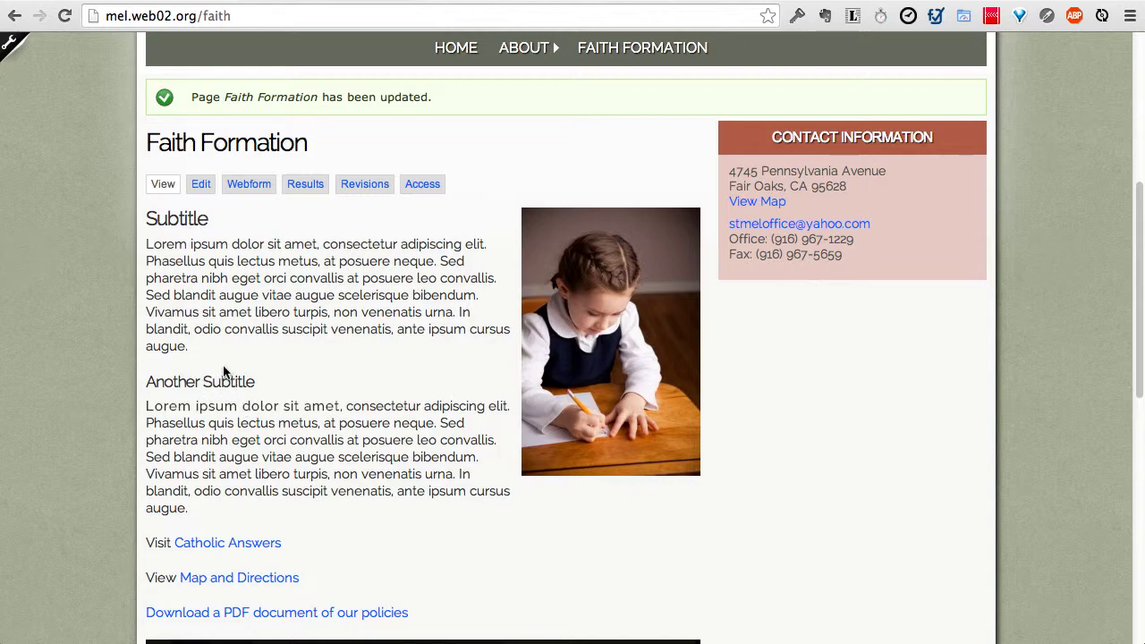
pyautogui.scroll(-3, 223, 288)
pyautogui.scroll(4, 222, 295)
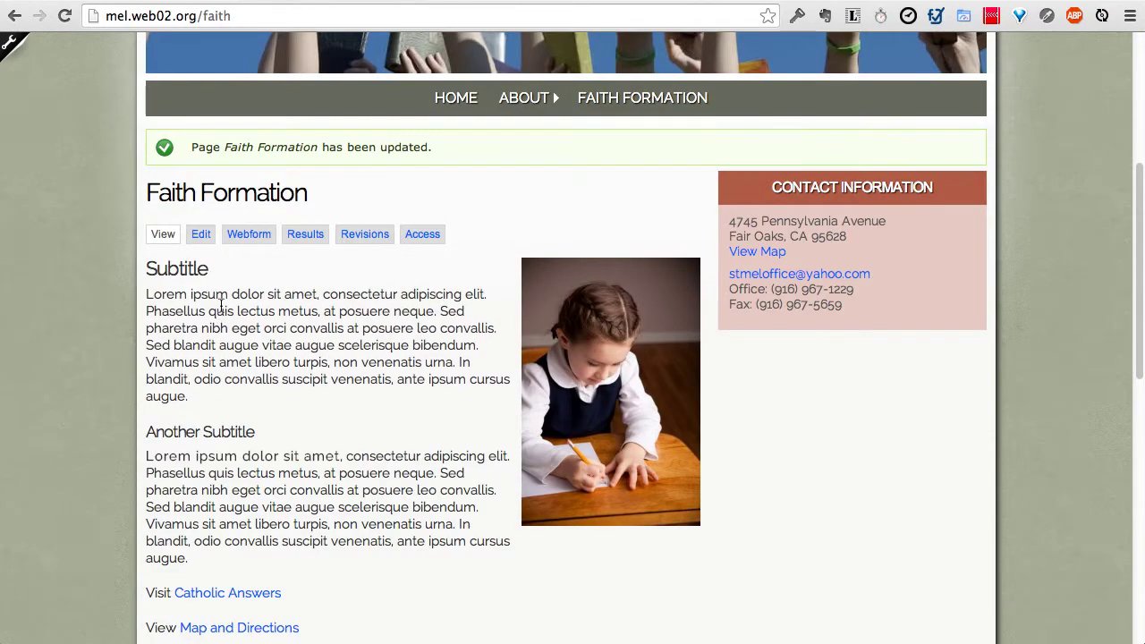
pyautogui.scroll(1, 220, 310)
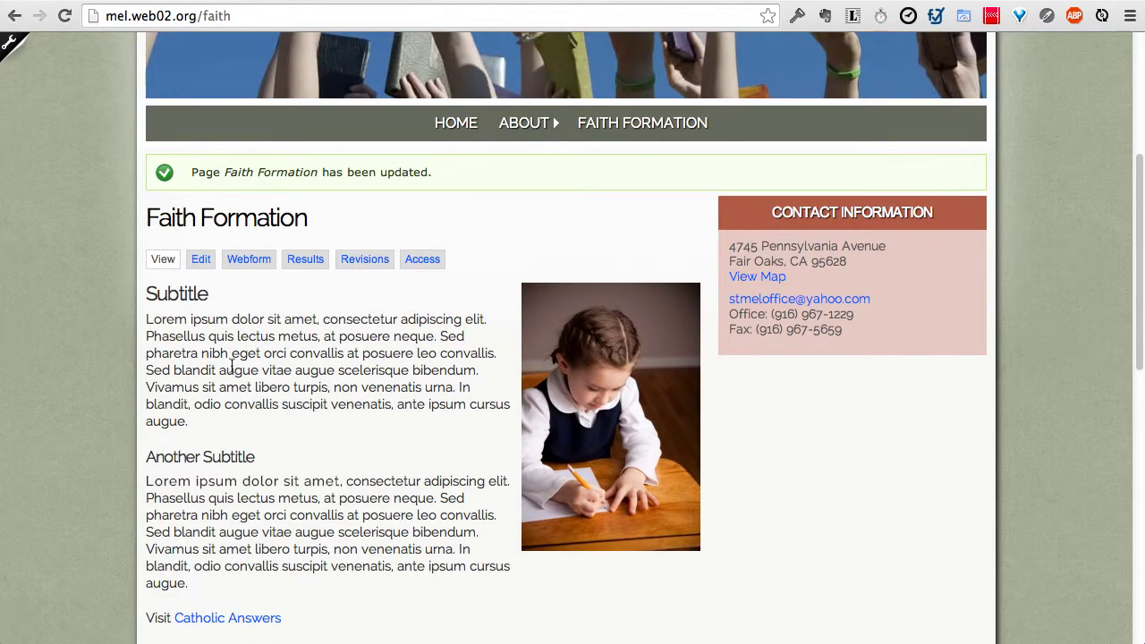
# Step: Open Faith Formation's edit form via the Edit tab and return to its top
pyautogui.click(201, 259)
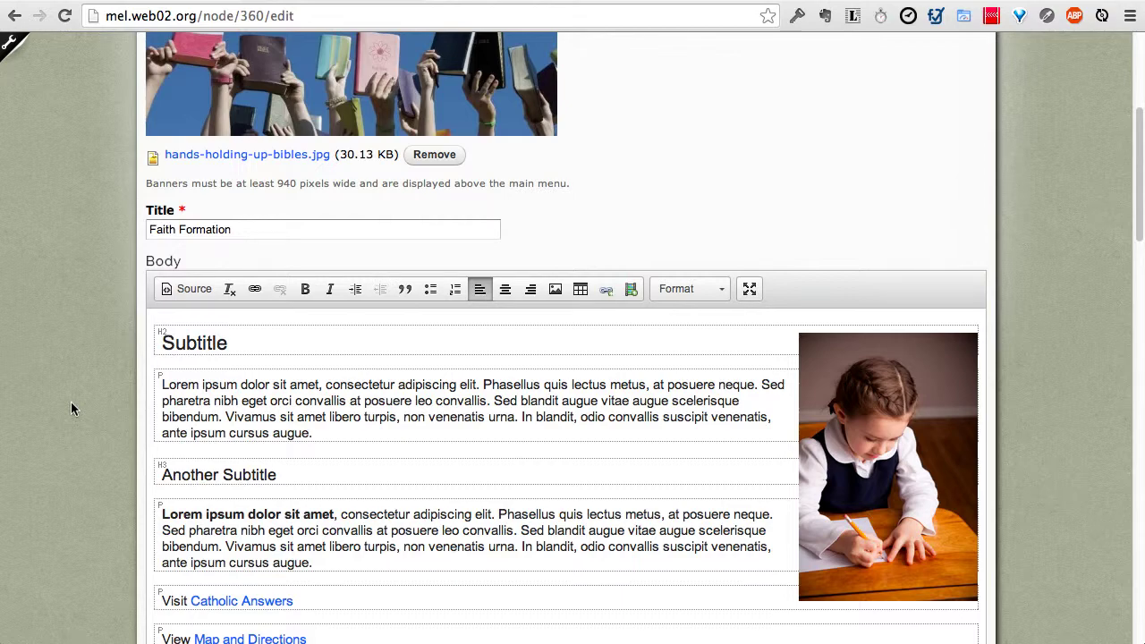
pyautogui.scroll(4, 71, 402)
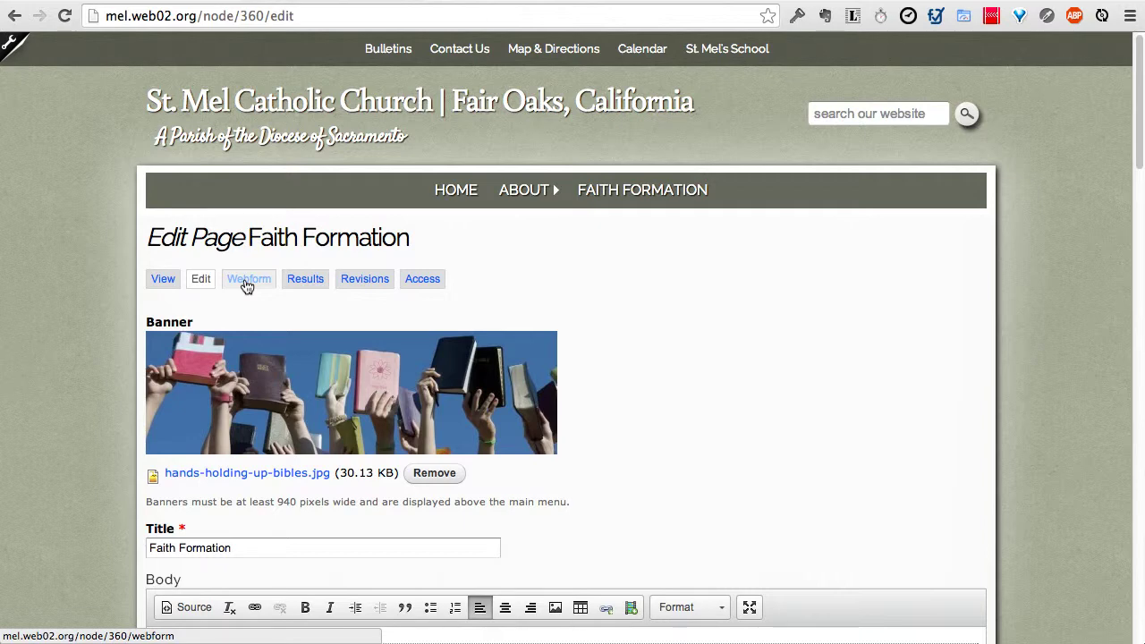
# Step: Open the Webform tab of the Faith Formation page to view its empty form components
pyautogui.click(246, 282)
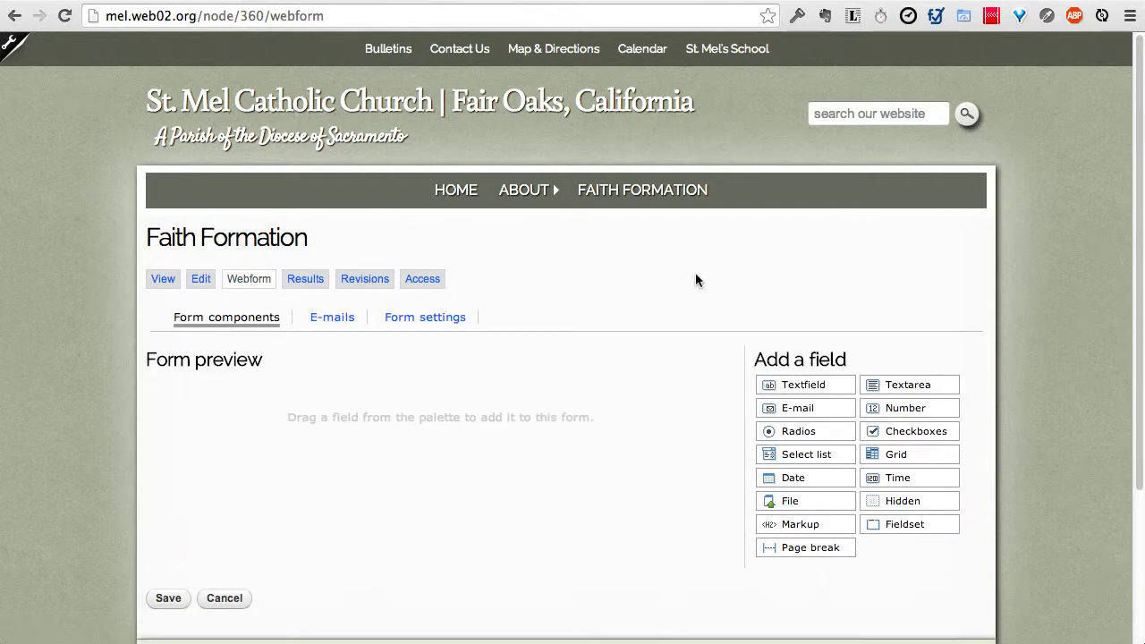
pyautogui.scroll(-2, 701, 278)
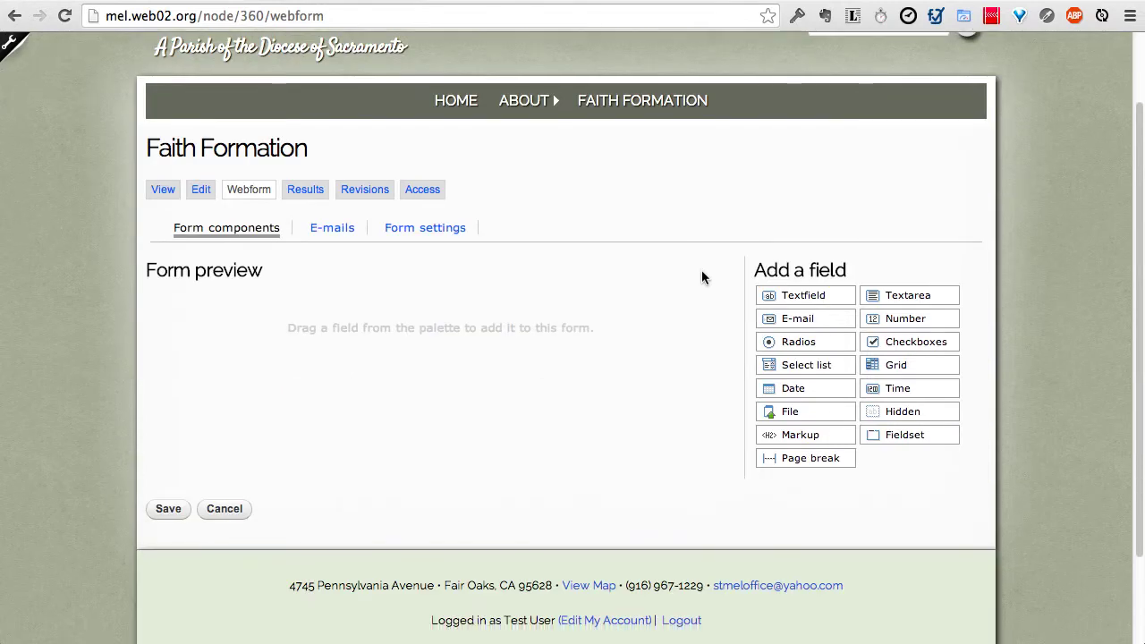
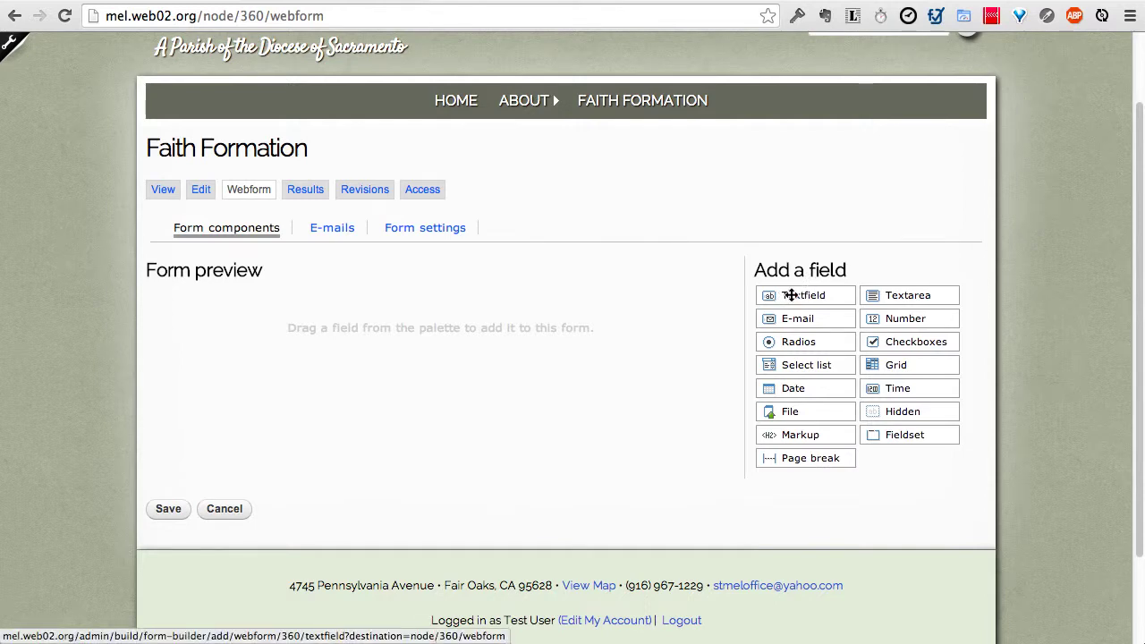
# Step: Drag a Textfield from the Add a field palette into the Faith Formation form preview
pyautogui.moveTo(784, 295); pyautogui.dragTo(446, 304)
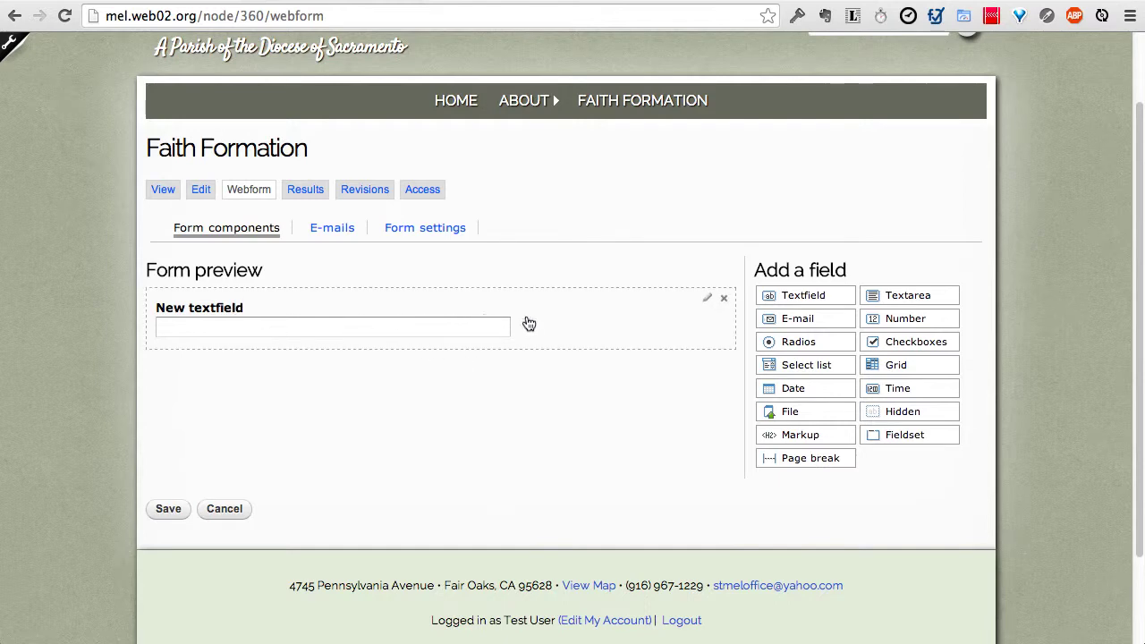
# Step: Title the new text field 'Your Name'
pyautogui.click(707, 300)
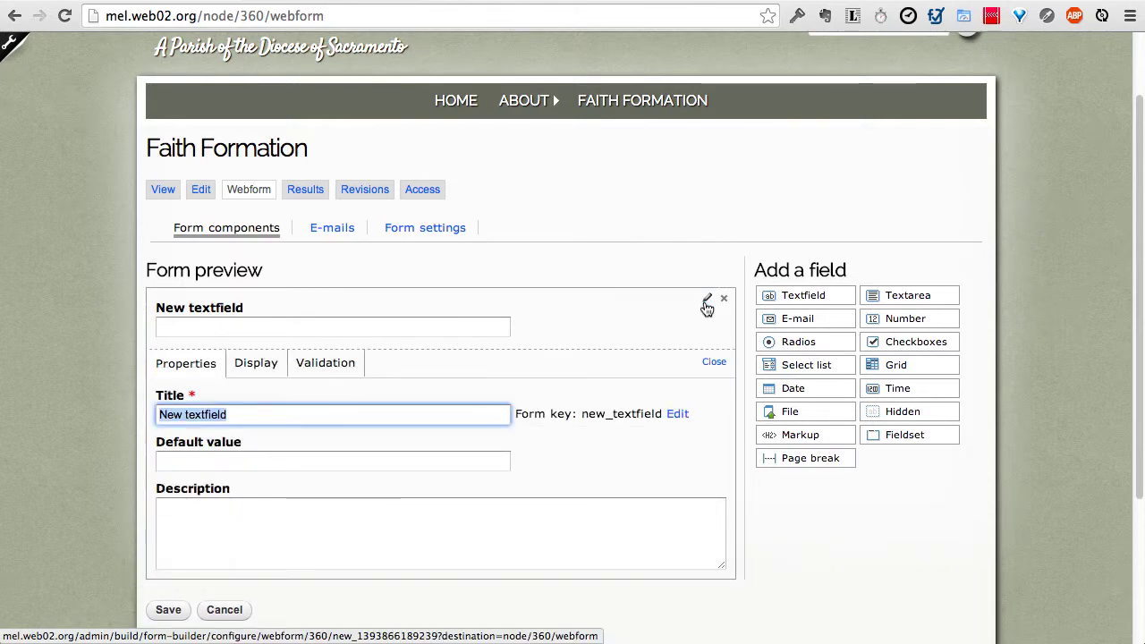
pyautogui.write('Your Name')
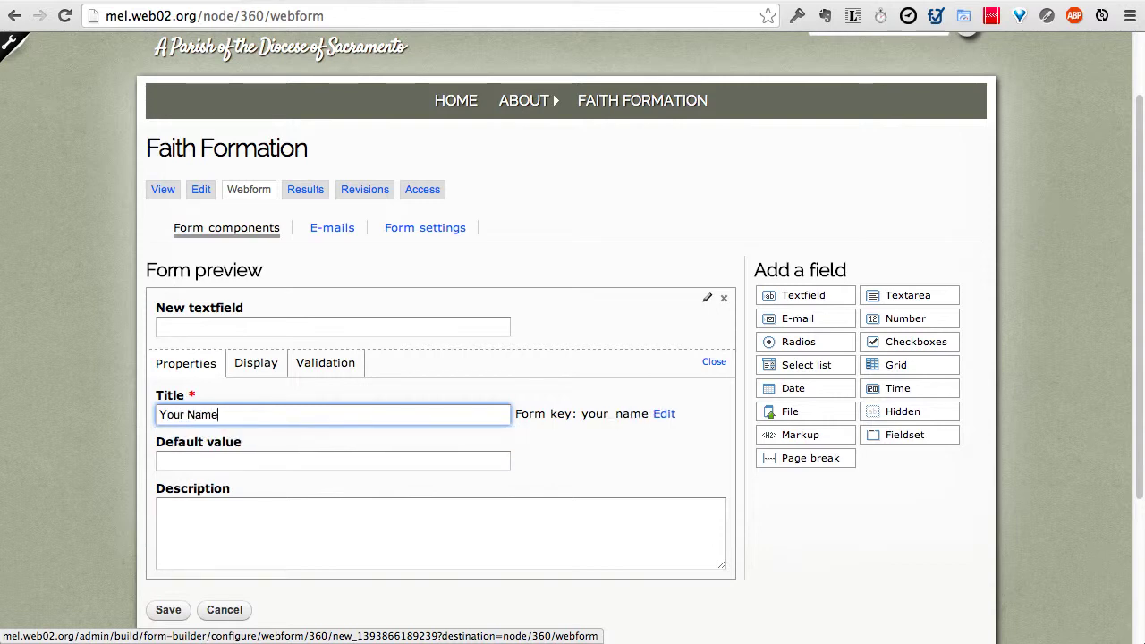
pyautogui.click(257, 367)
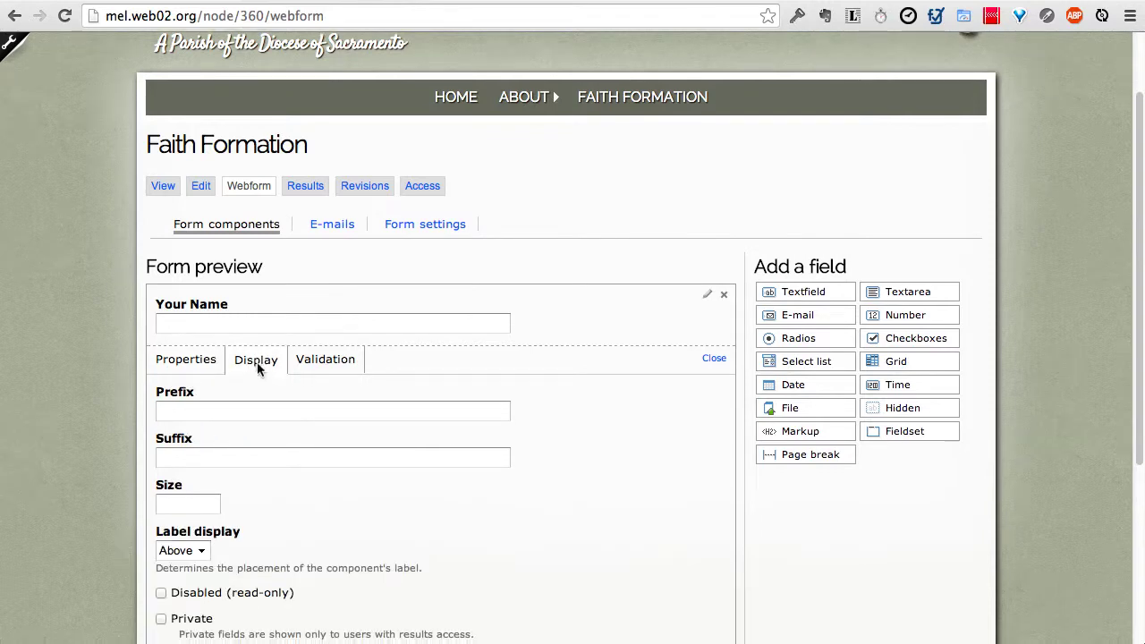
pyautogui.scroll(-1, 256, 361)
# Step: Try the Inline, Above and Hidden label placements, settling on Inline
pyautogui.click(199, 532)
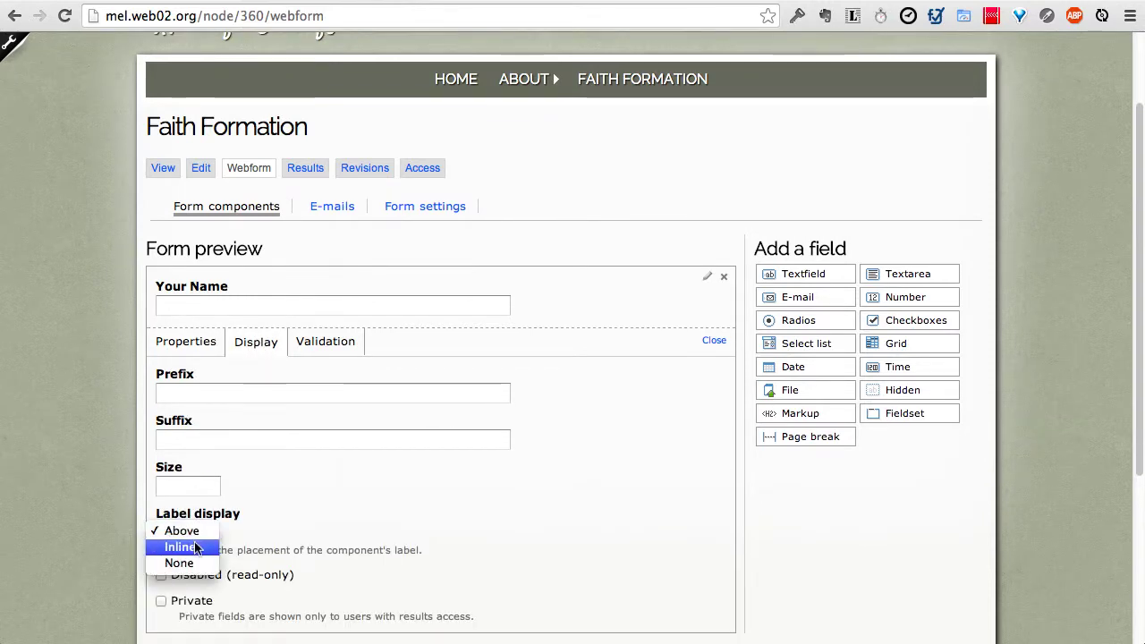
pyautogui.click(193, 546)
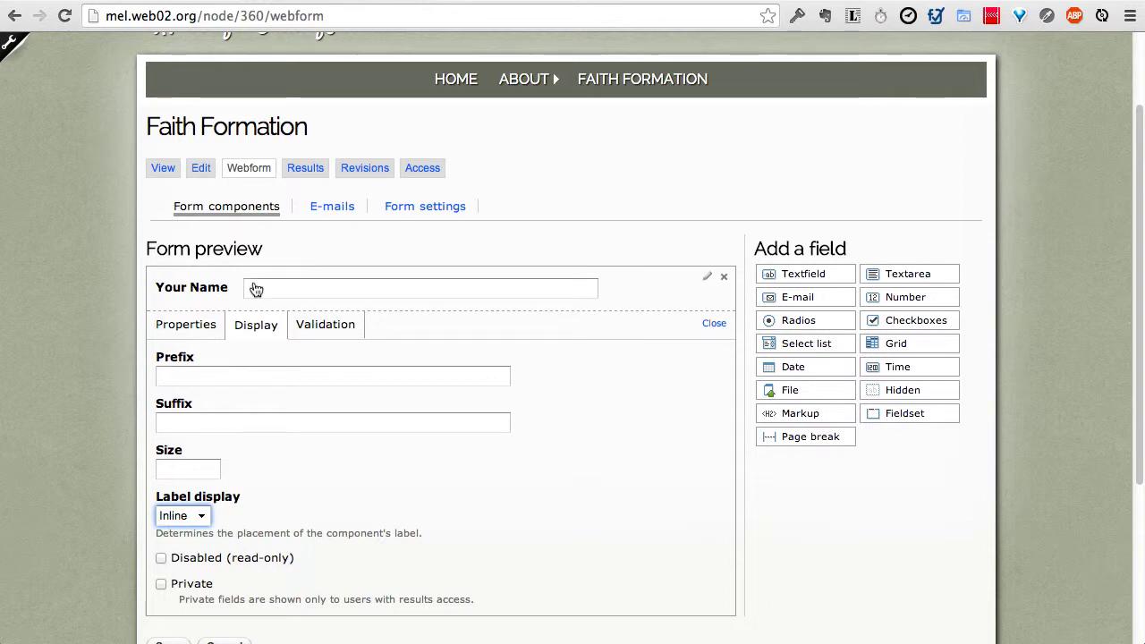
pyautogui.click(198, 515)
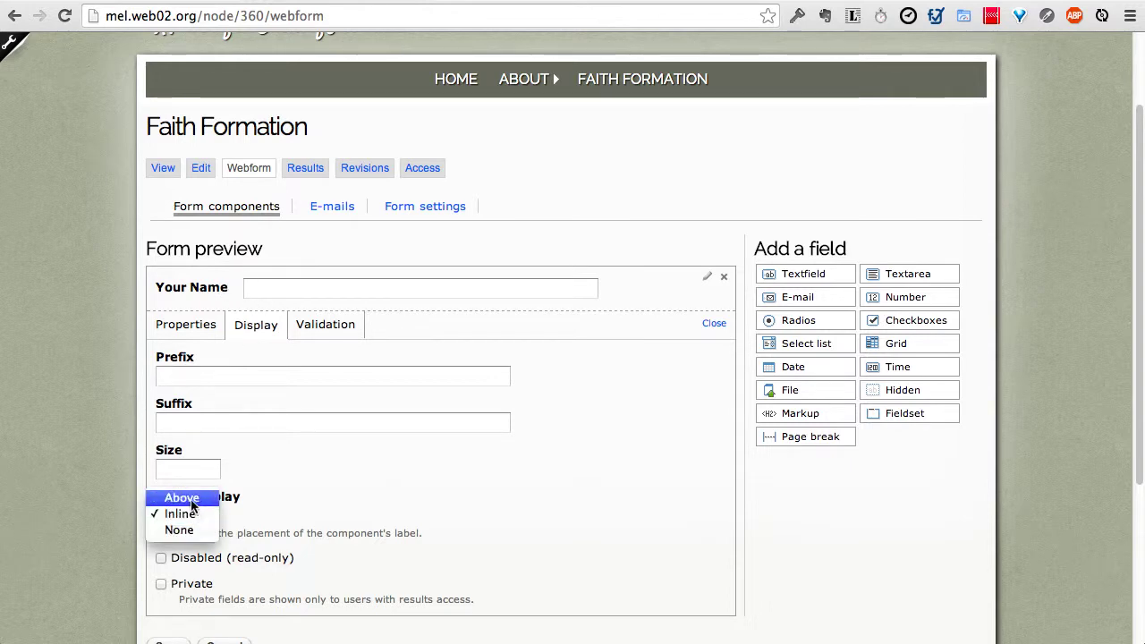
pyautogui.click(188, 497)
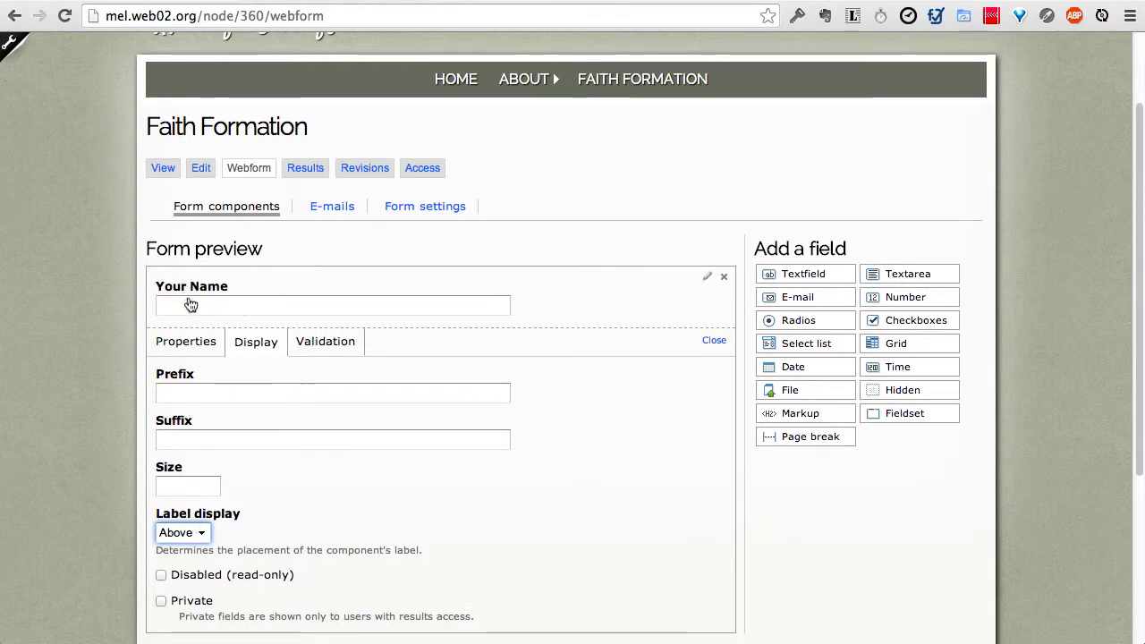
pyautogui.click(190, 532)
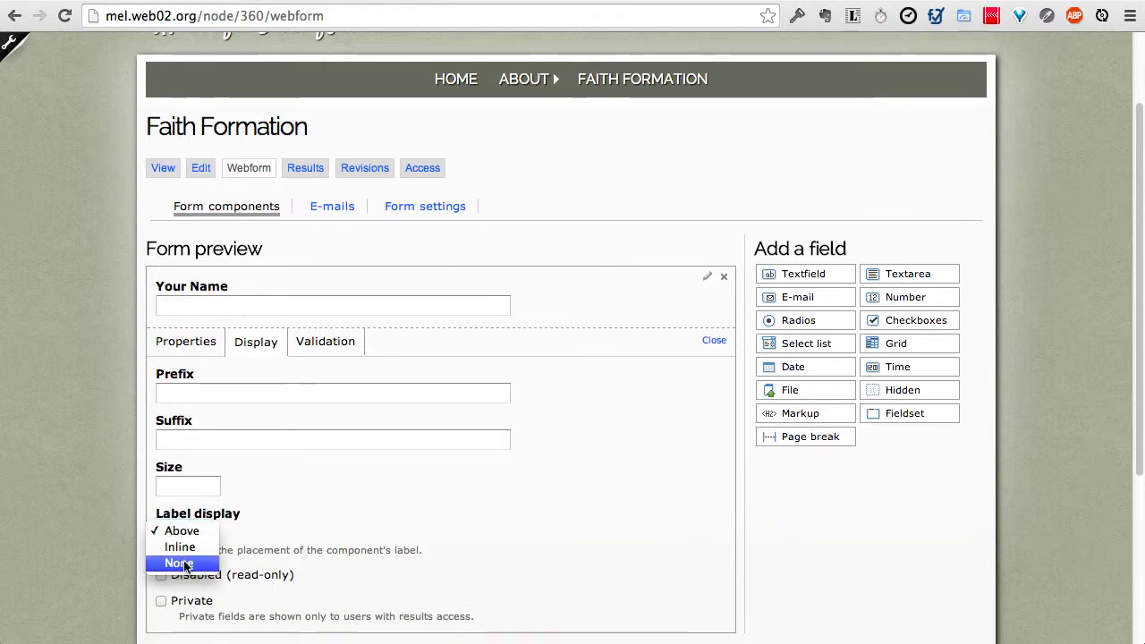
pyautogui.click(184, 562)
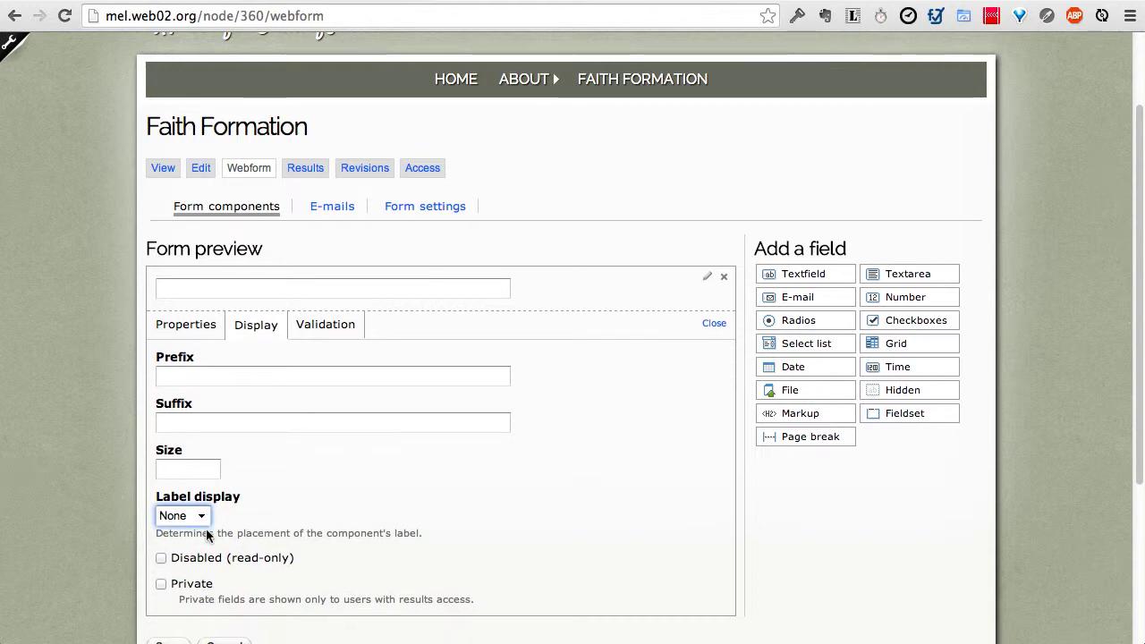
pyautogui.click(205, 519)
pyautogui.click(199, 498)
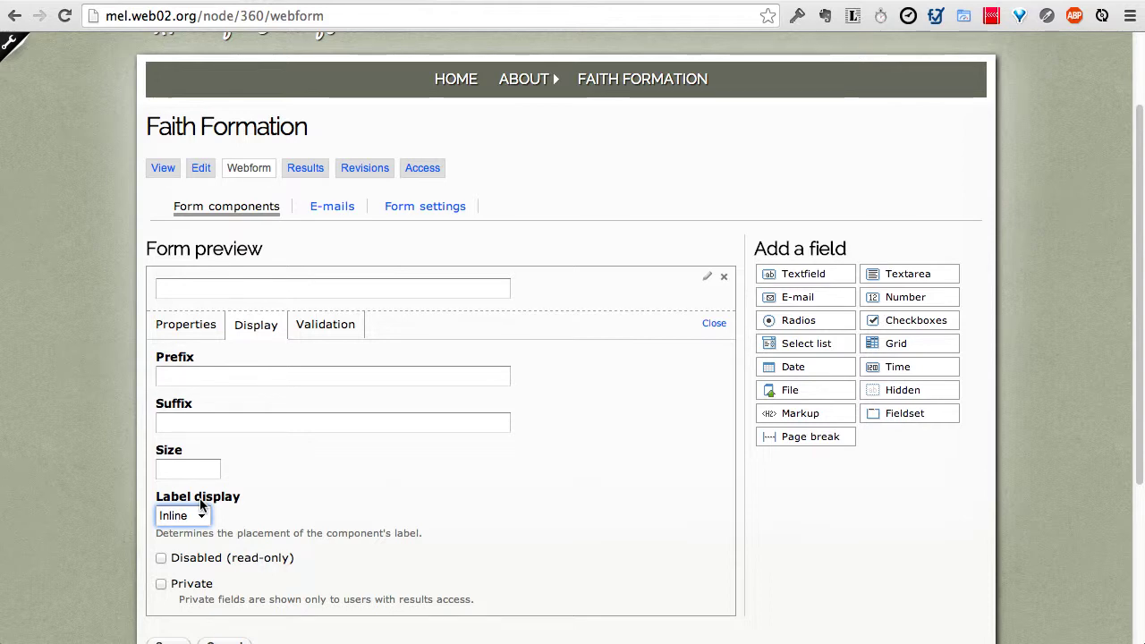
pyautogui.click(308, 333)
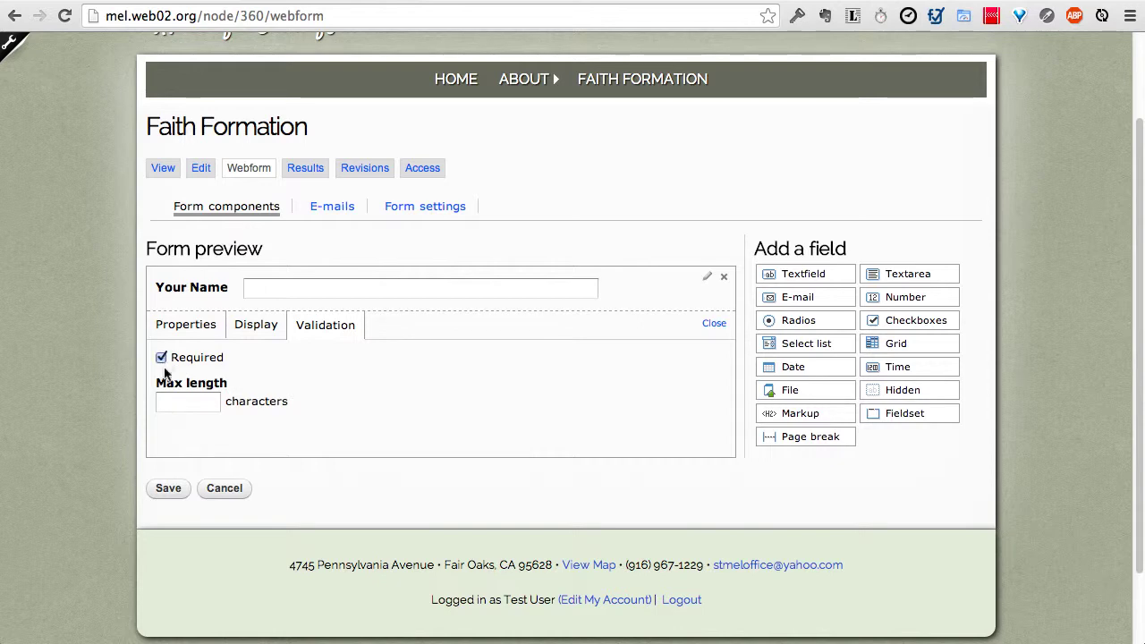
# Step: Tick Required for the Your Name field and save the webform changes
pyautogui.click(178, 403)
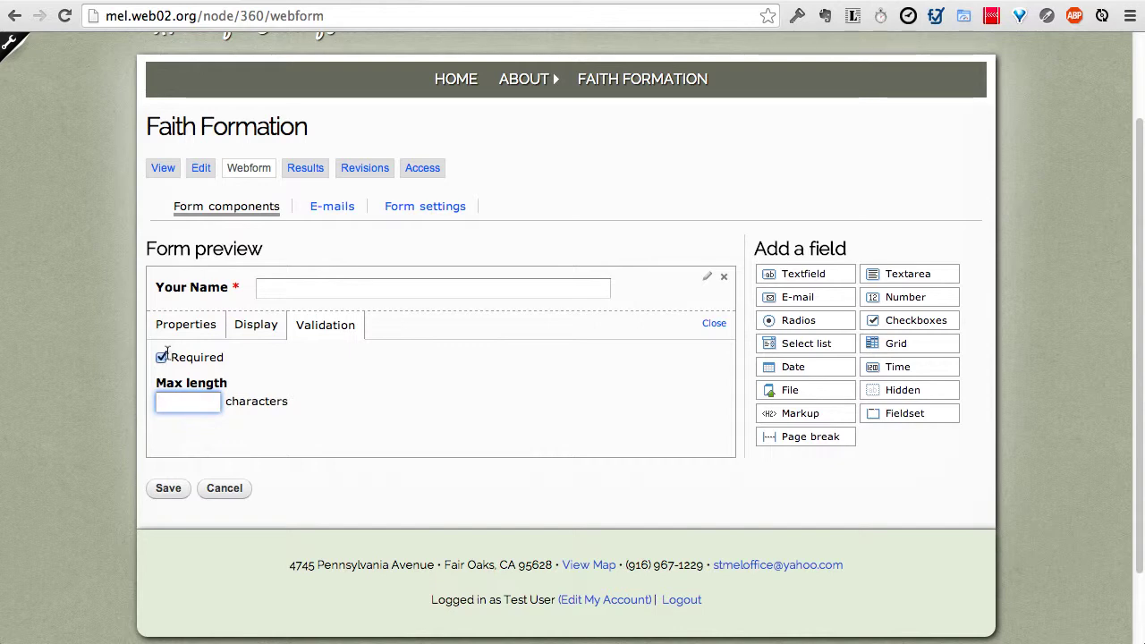
pyautogui.click(169, 489)
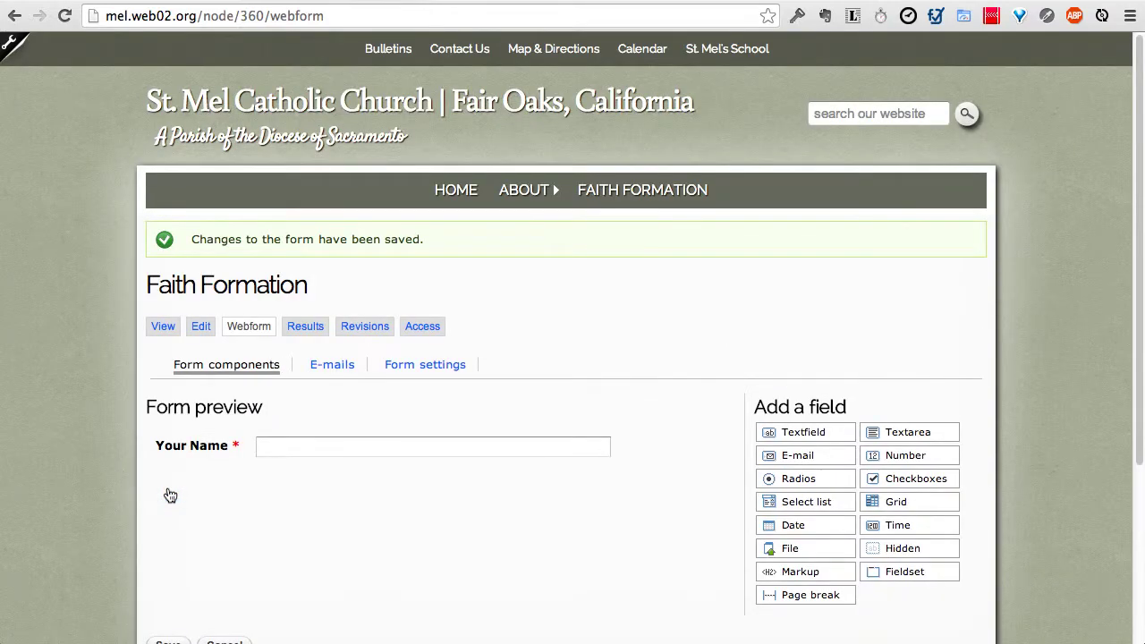
pyautogui.scroll(-3, 71, 470)
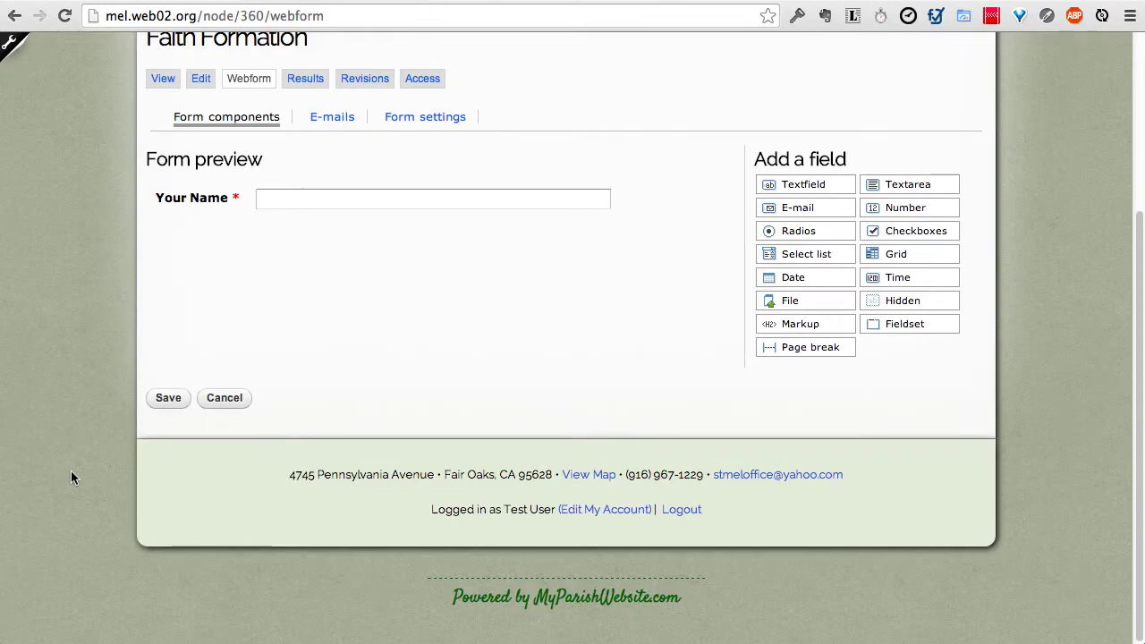
pyautogui.scroll(3, 72, 470)
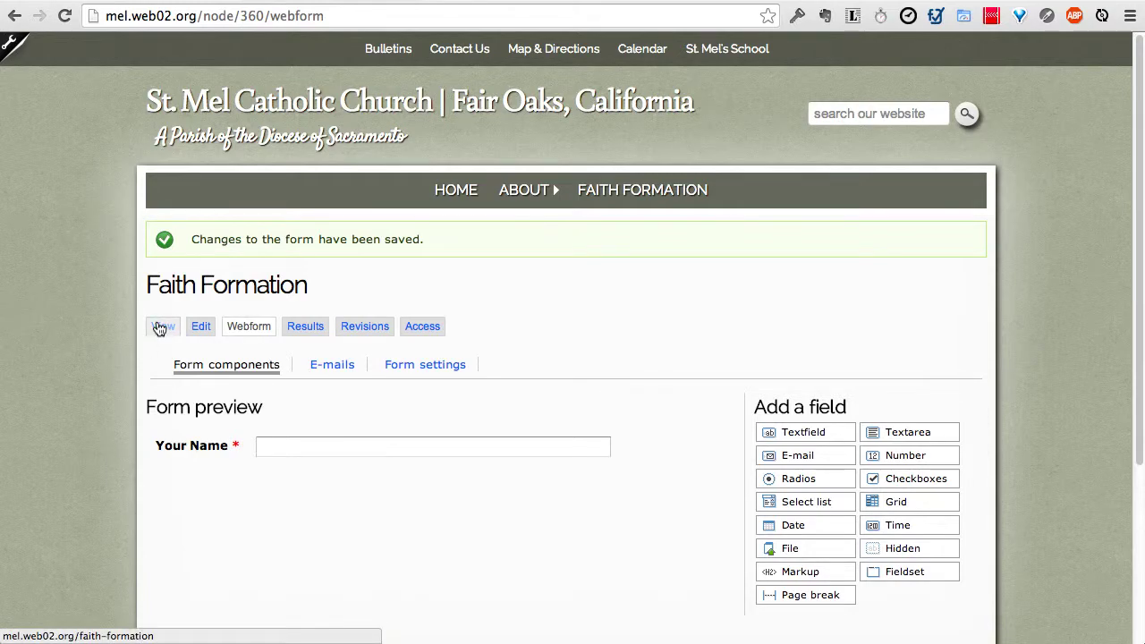
# Step: On the live Faith Formation page, enter a full name in Your Name and submit
pyautogui.click(159, 327)
pyautogui.scroll(-6, 69, 343)
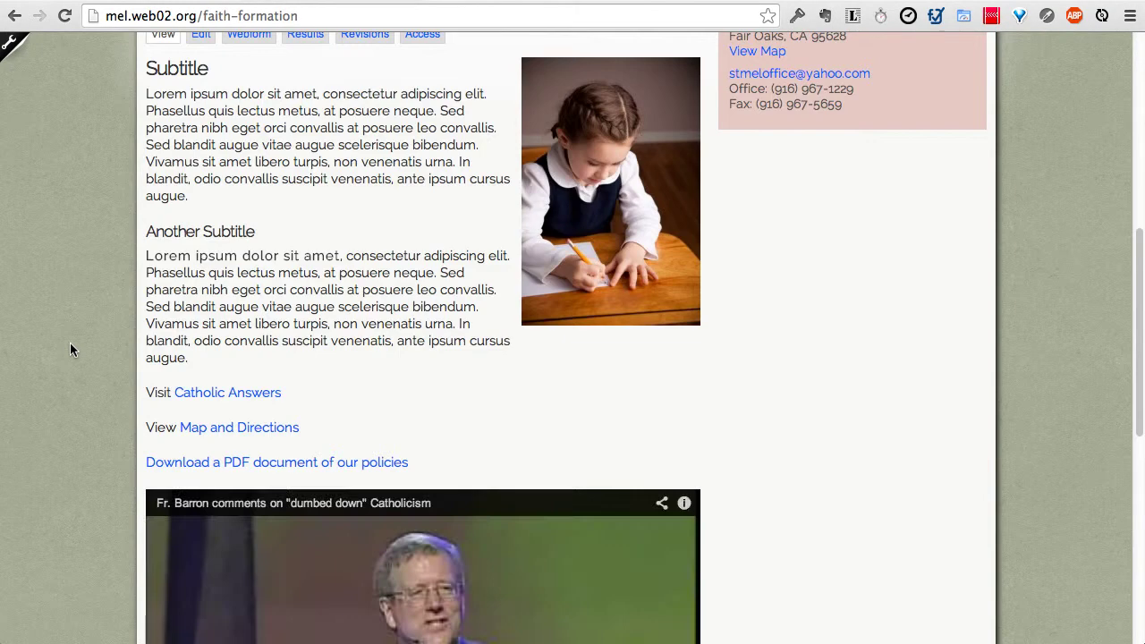
pyautogui.scroll(-6, 70, 349)
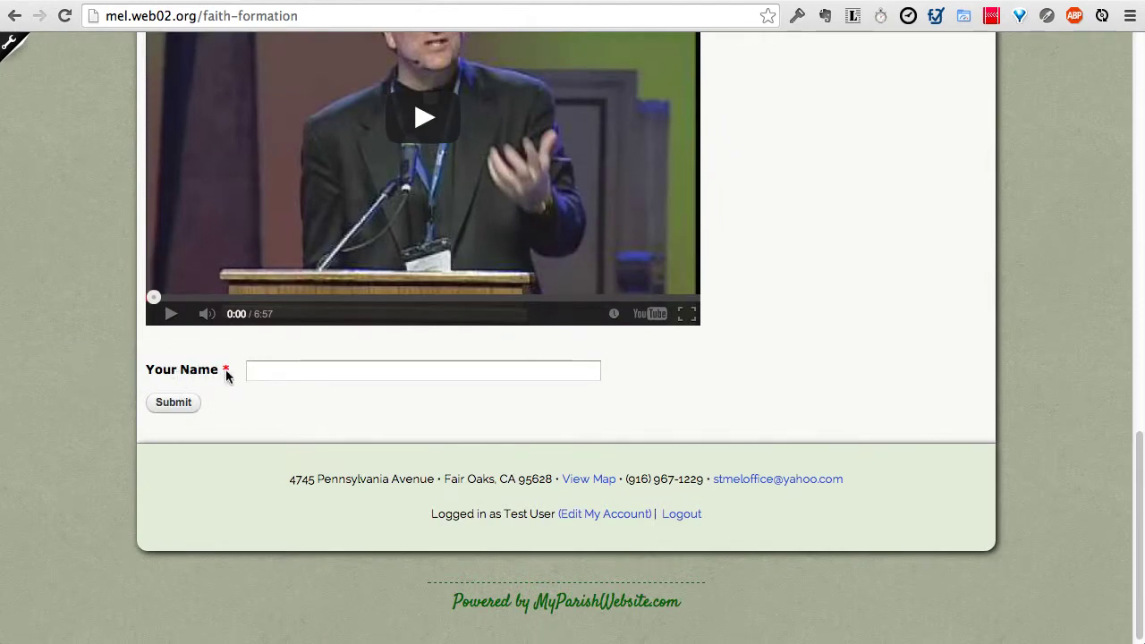
pyautogui.moveTo(225, 369)
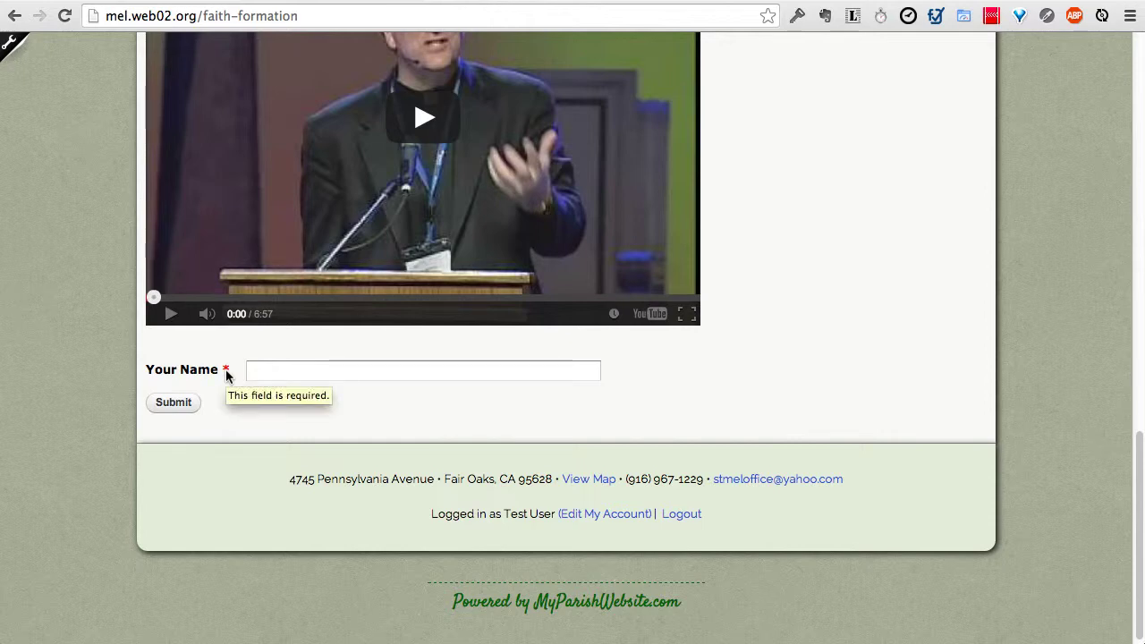
pyautogui.click(263, 373)
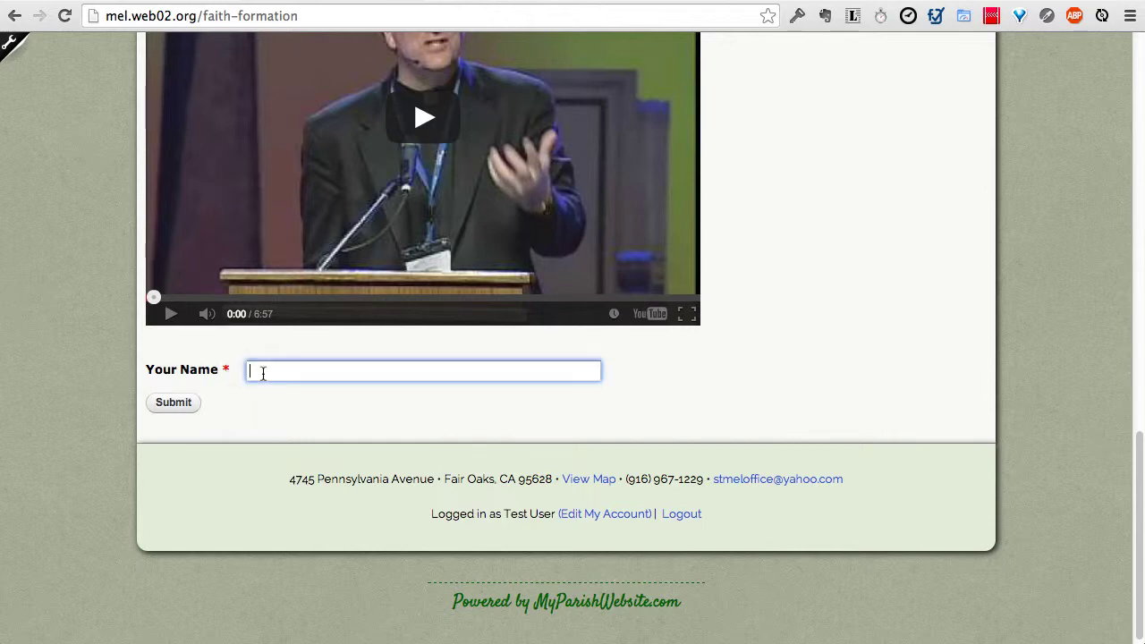
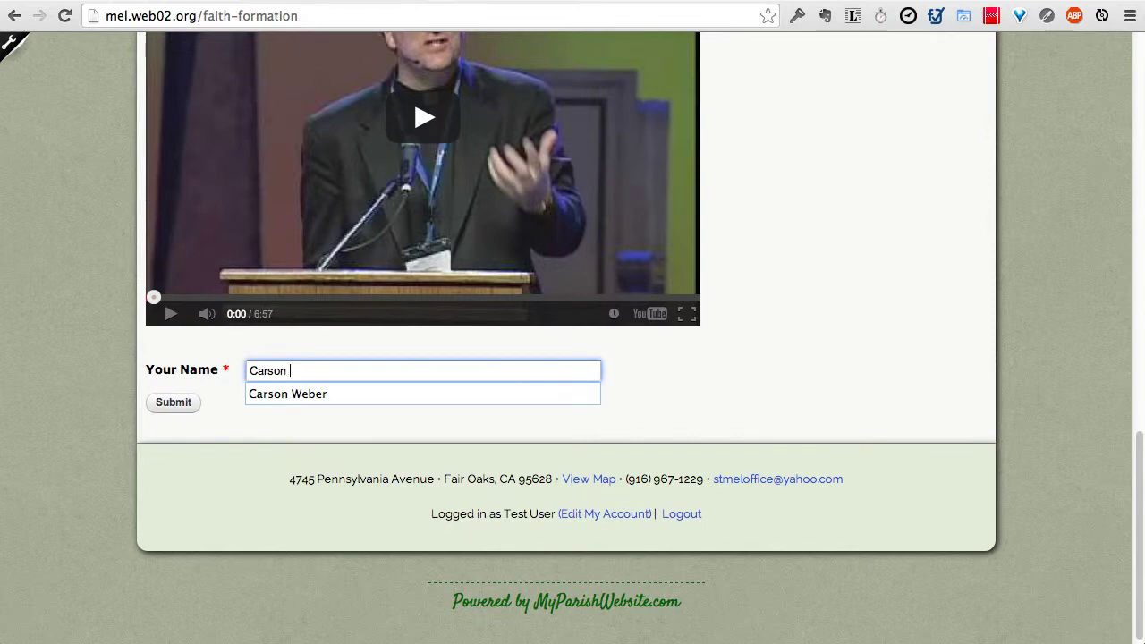
pyautogui.click(197, 426)
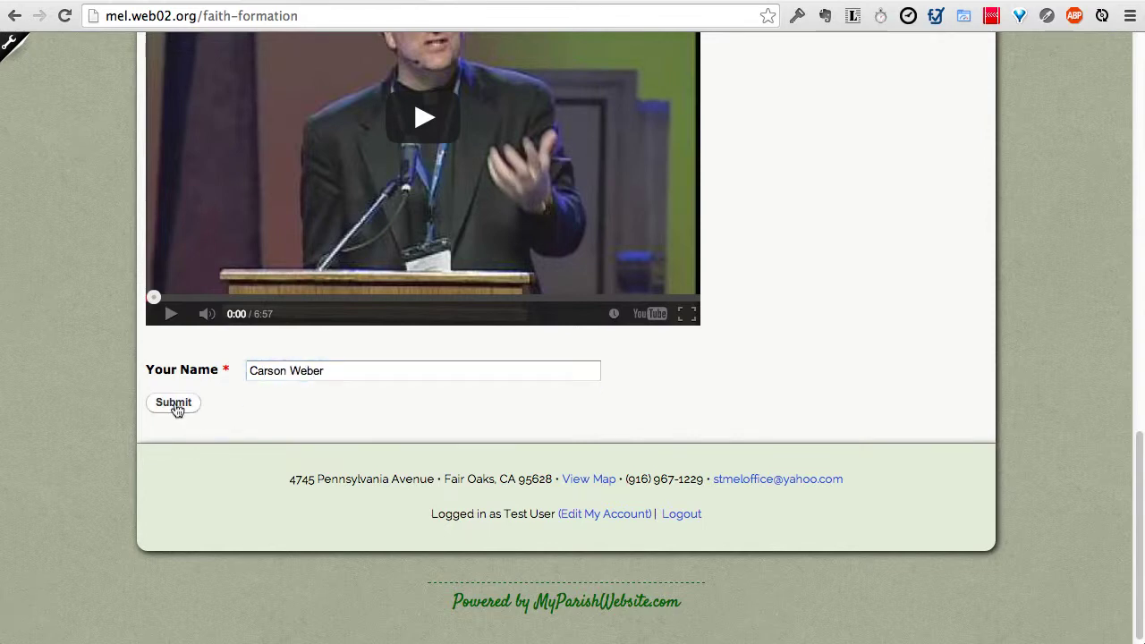
pyautogui.click(175, 404)
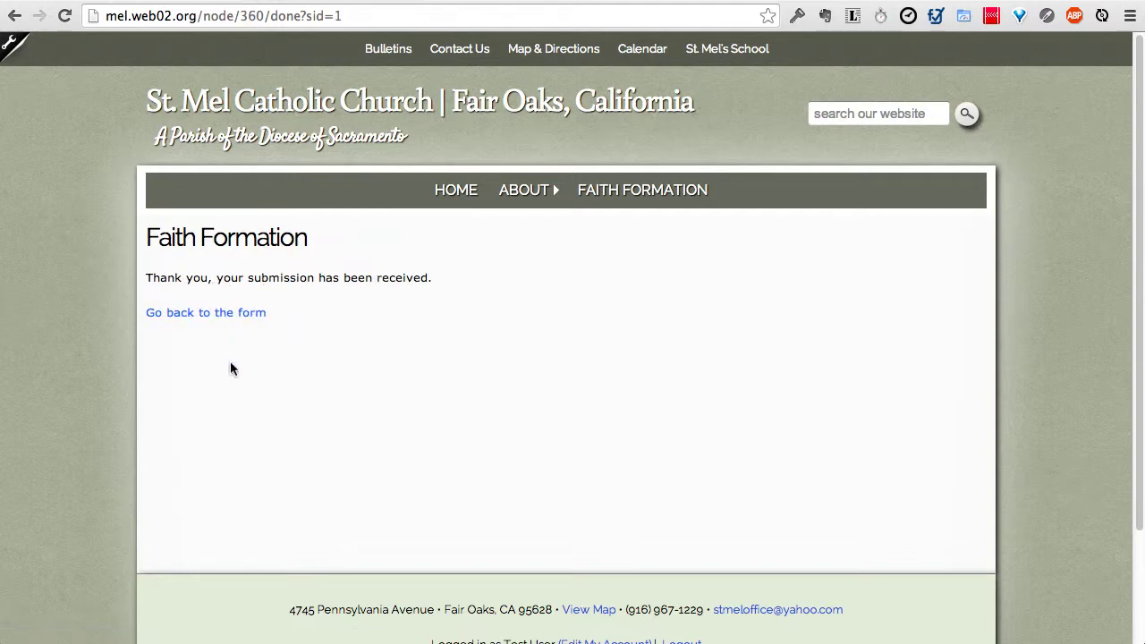
# Step: Return to the Faith Formation page, scroll through it, and open its Webform builder
pyautogui.click(221, 321)
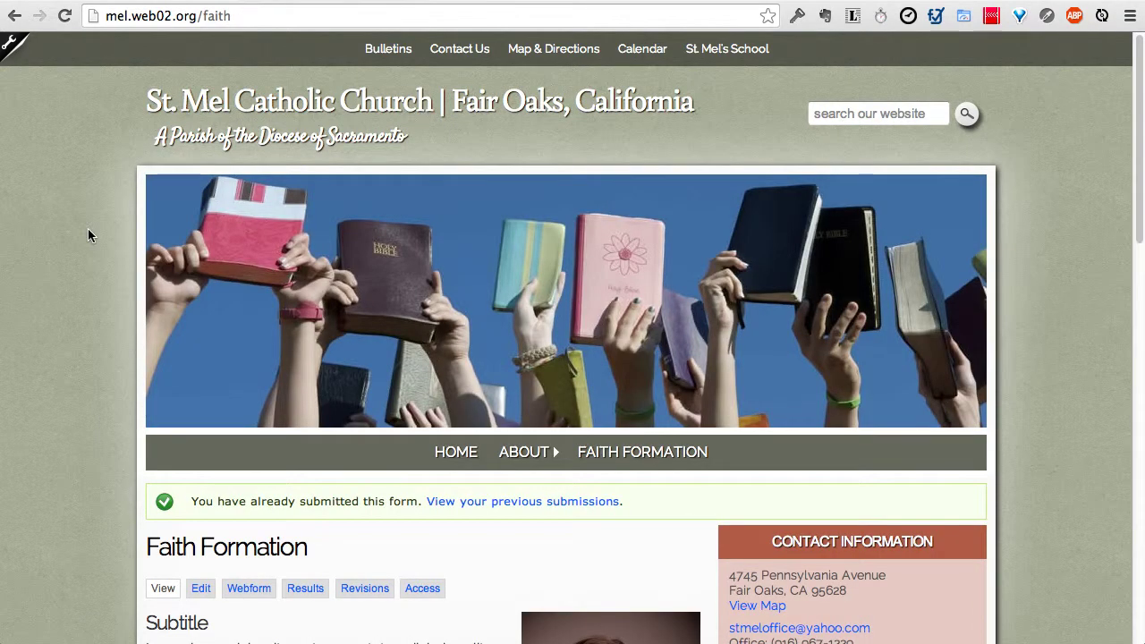
pyautogui.scroll(-3, 87, 235)
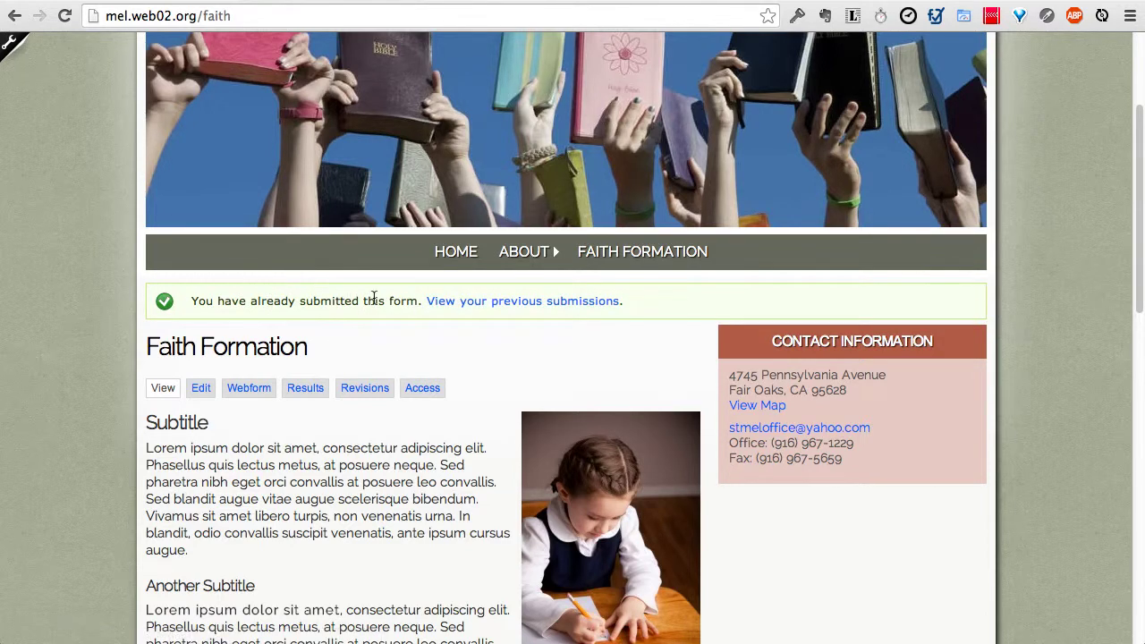
pyautogui.scroll(-10, 126, 329)
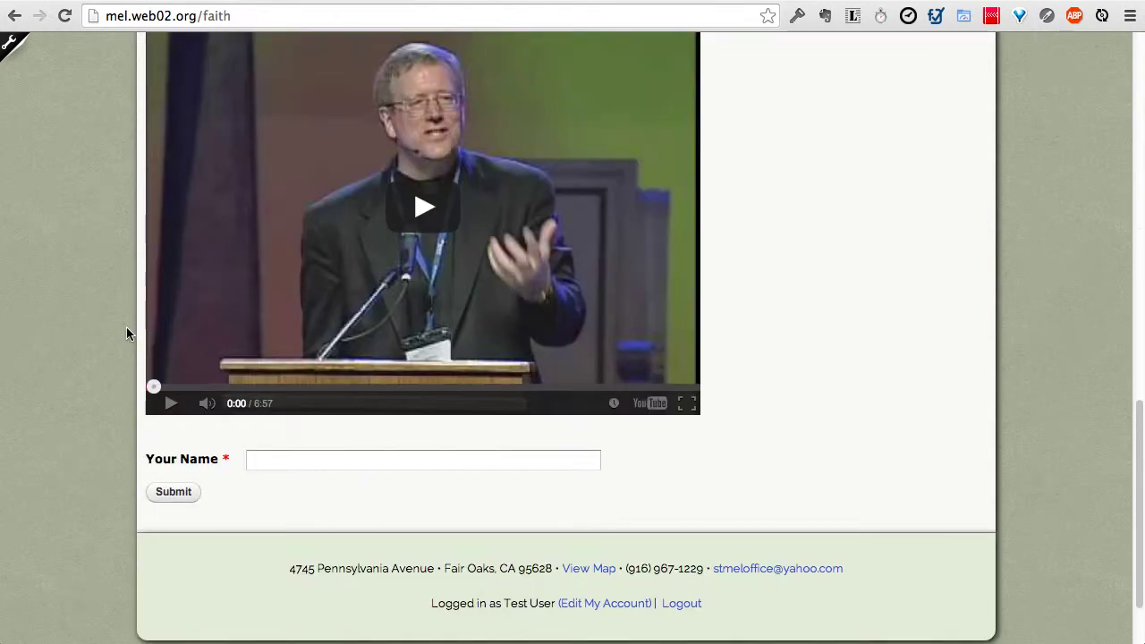
pyautogui.scroll(10, 101, 348)
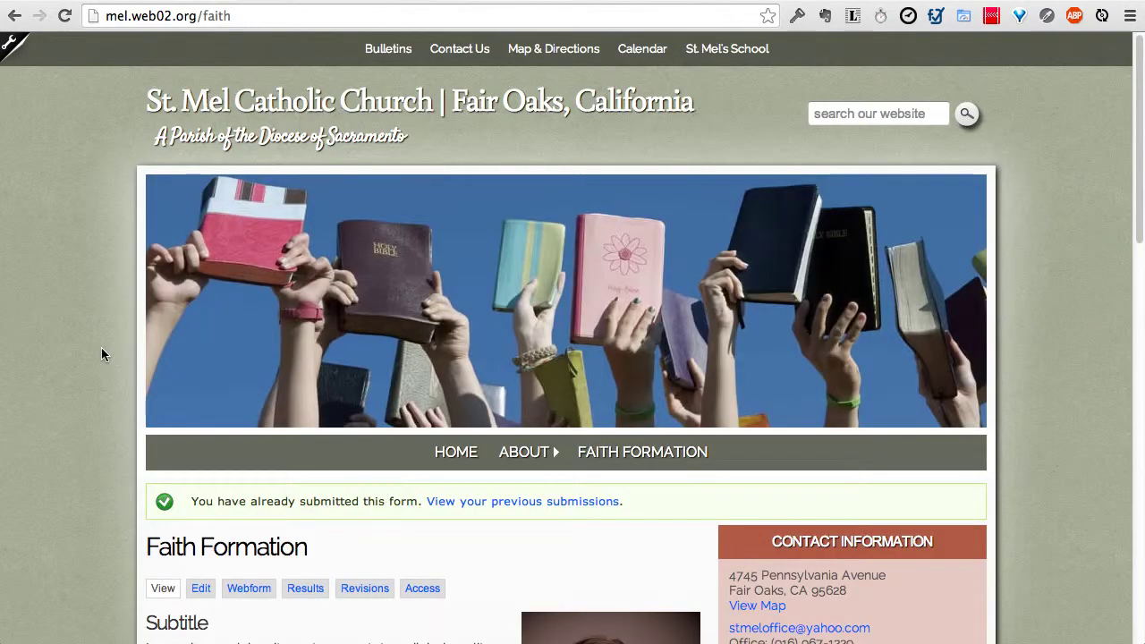
pyautogui.scroll(-1, 101, 349)
pyautogui.scroll(-2, 170, 394)
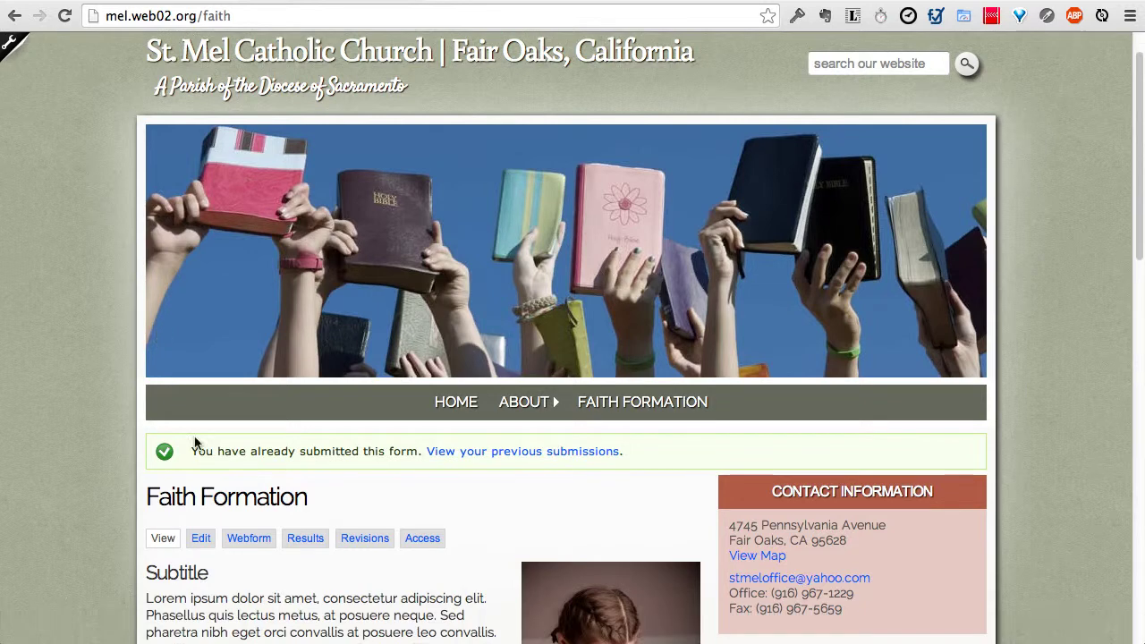
pyautogui.click(255, 544)
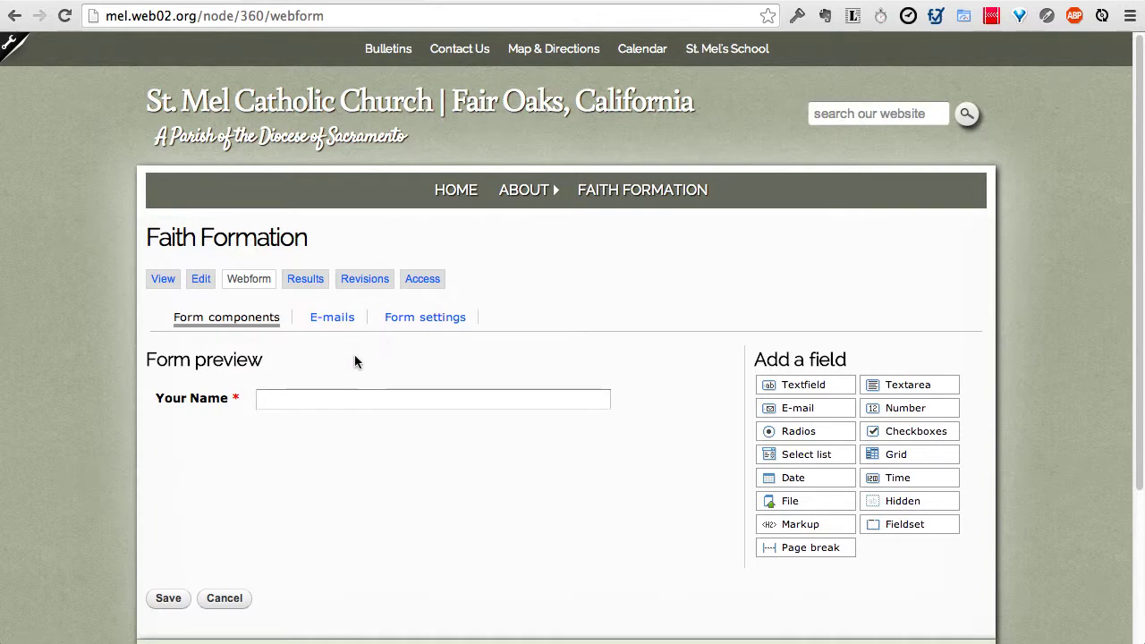
# Step: Set the confirmation message 'Thank you for submitting your child's religious education registration form!' with No redirect
pyautogui.click(414, 324)
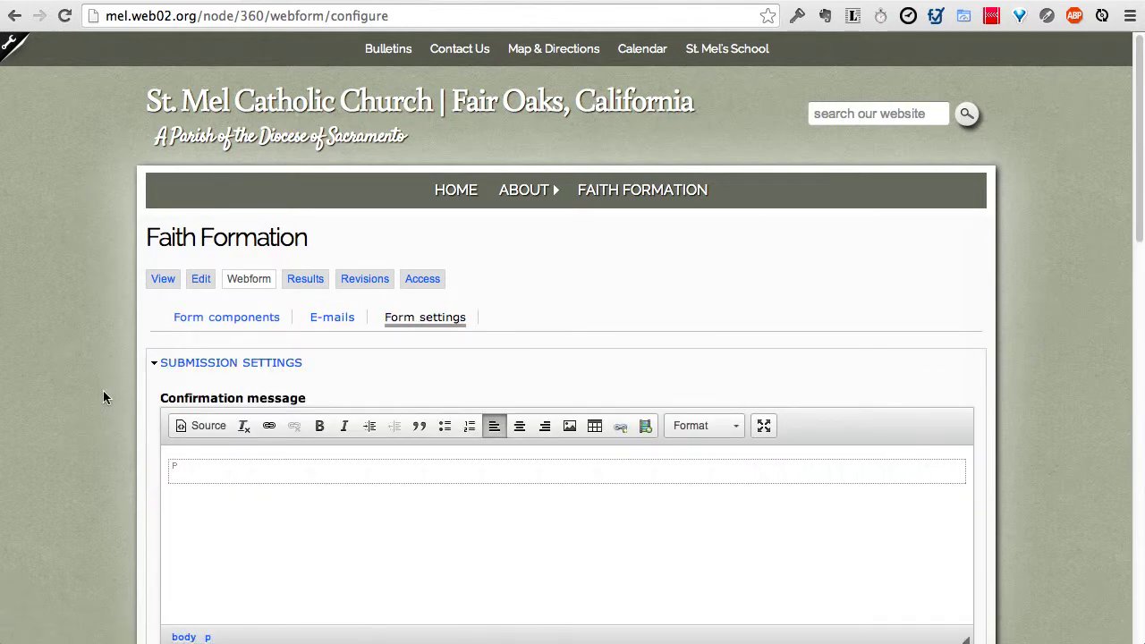
pyautogui.scroll(-2, 103, 389)
pyautogui.scroll(-2, 89, 441)
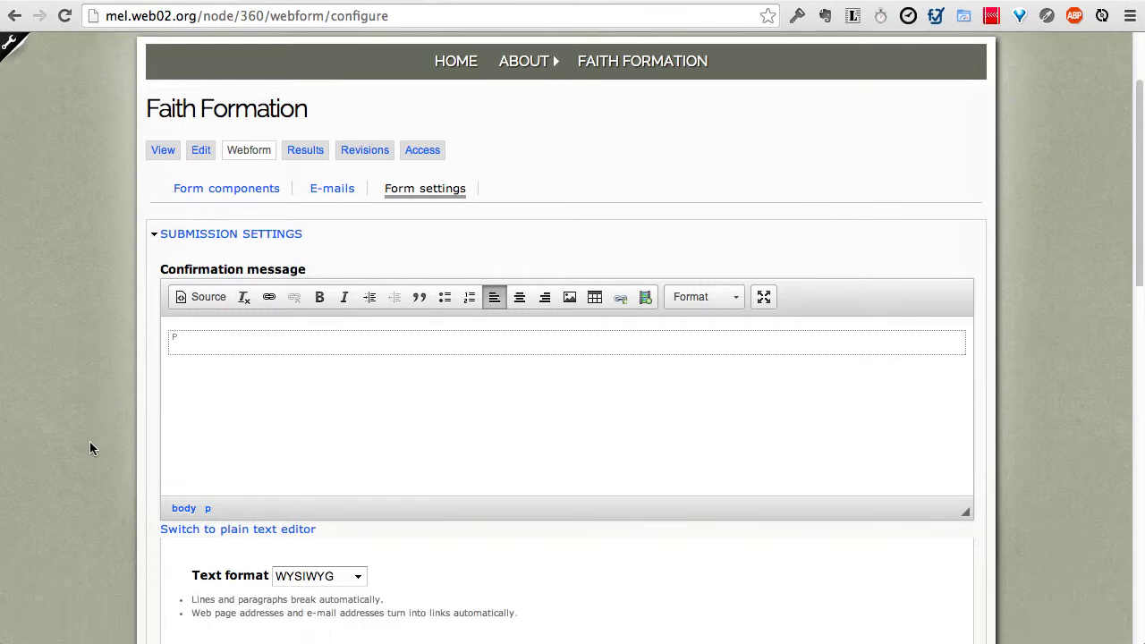
pyautogui.click(213, 347)
pyautogui.write('Thank you for ')
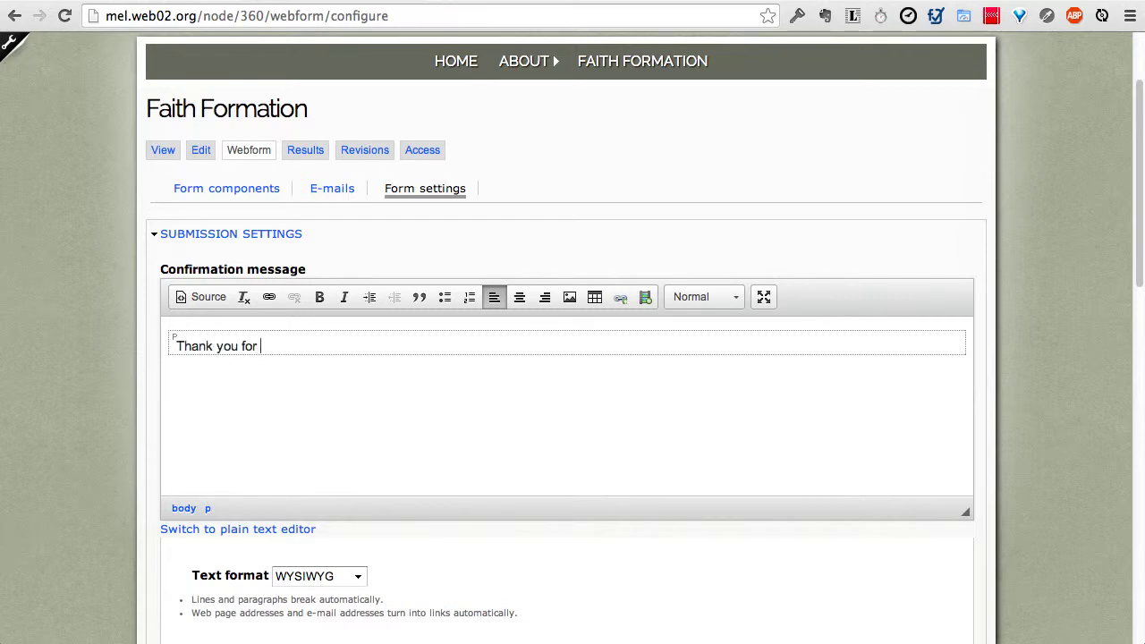
pyautogui.write("submitting your child's r")
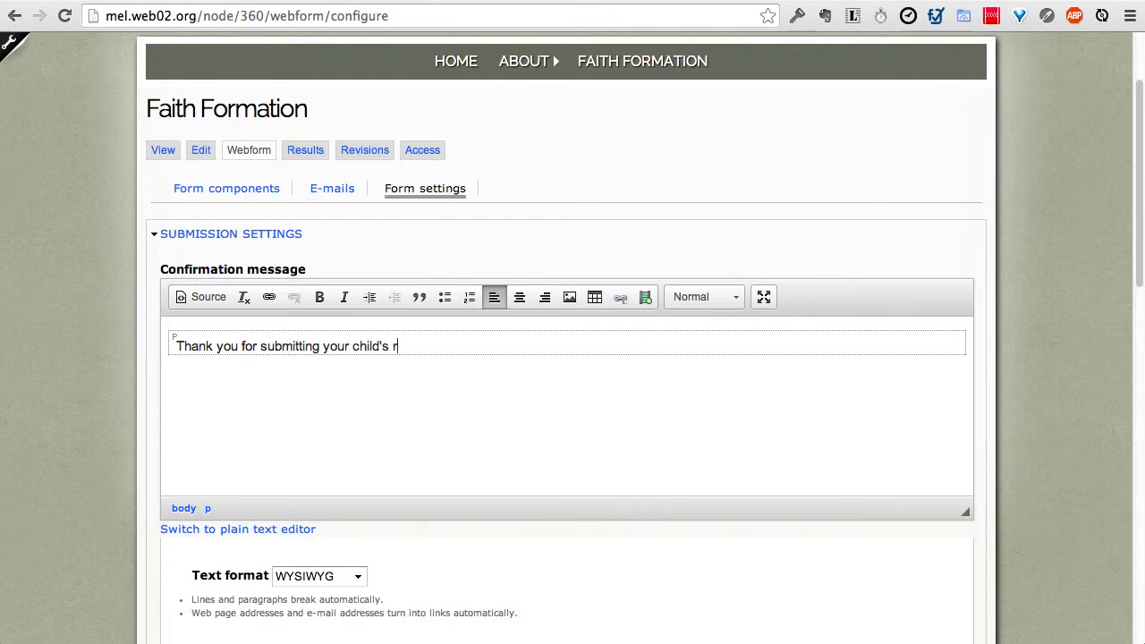
pyautogui.write('eligious educatio')
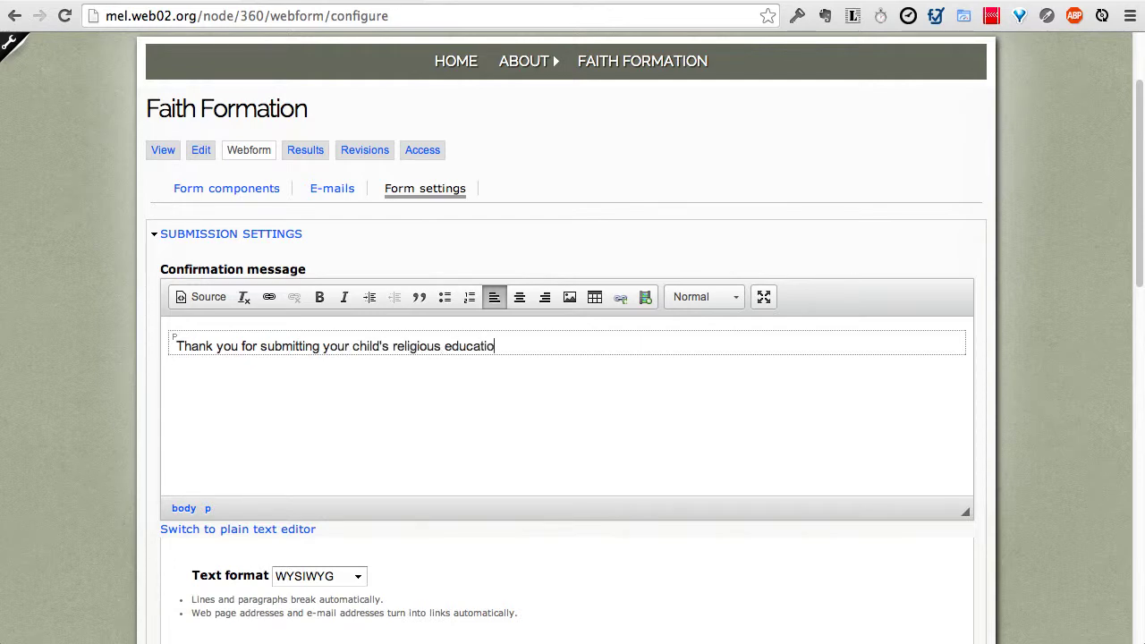
pyautogui.write('n registration form!')
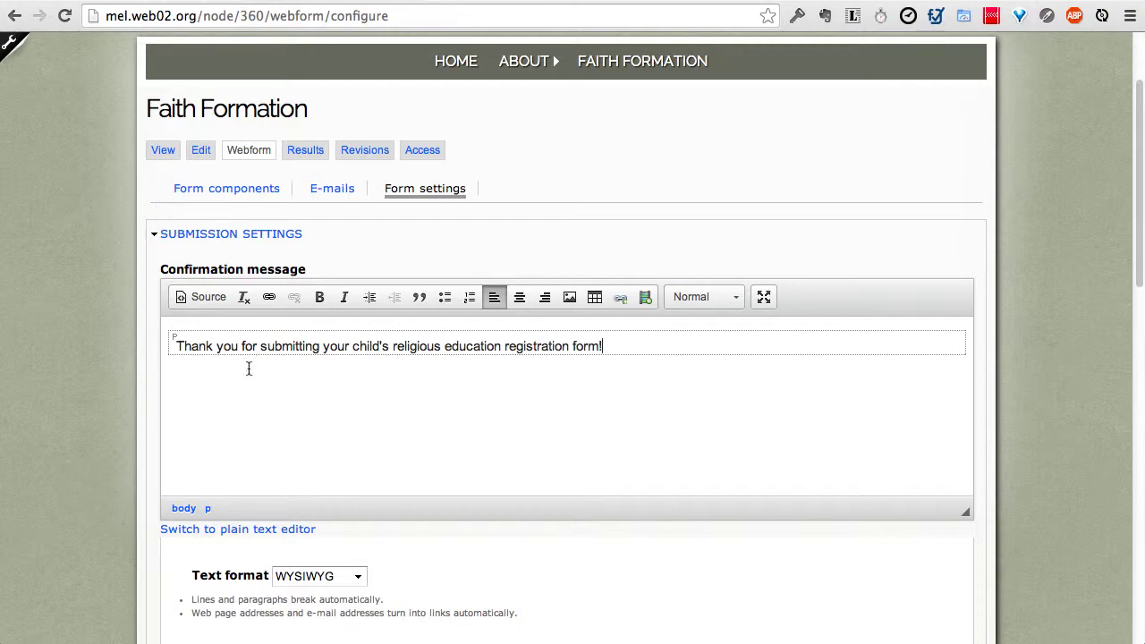
pyautogui.scroll(-10, 107, 363)
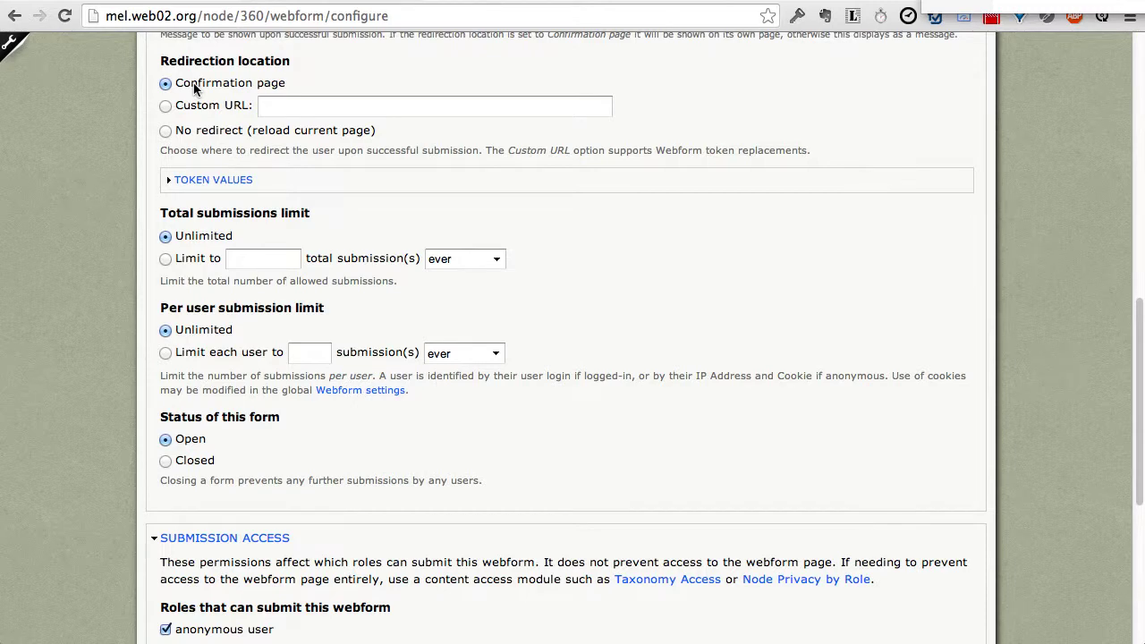
pyautogui.click(166, 131)
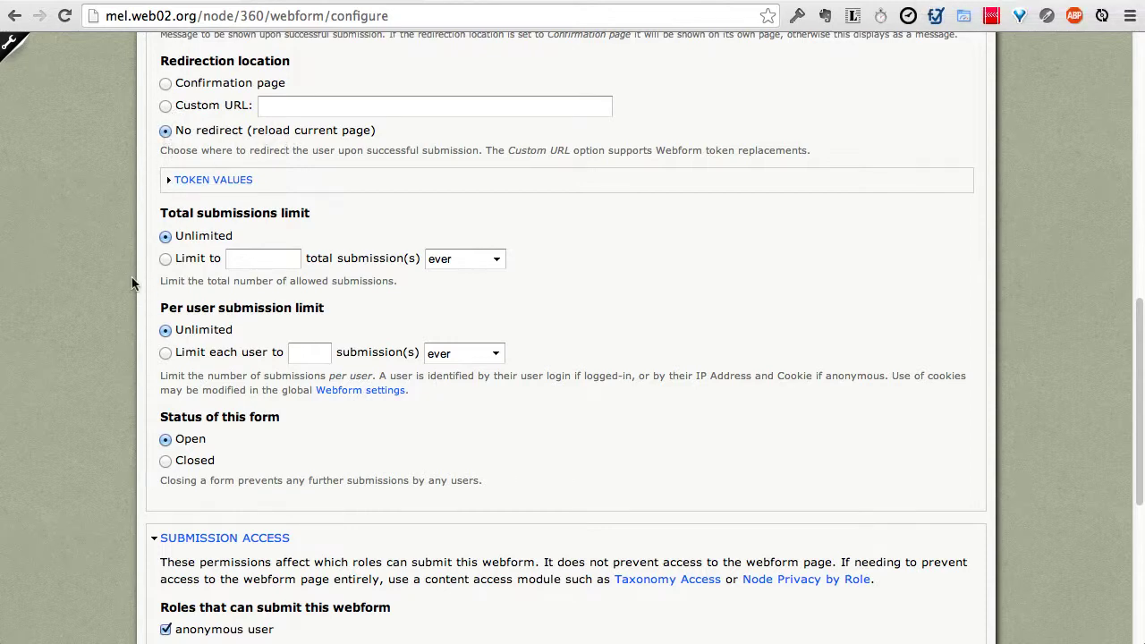
# Step: Turn off the previous-submissions notice, set the button text 'Submit Registration', and save
pyautogui.scroll(-2, 132, 282)
pyautogui.scroll(-3, 131, 283)
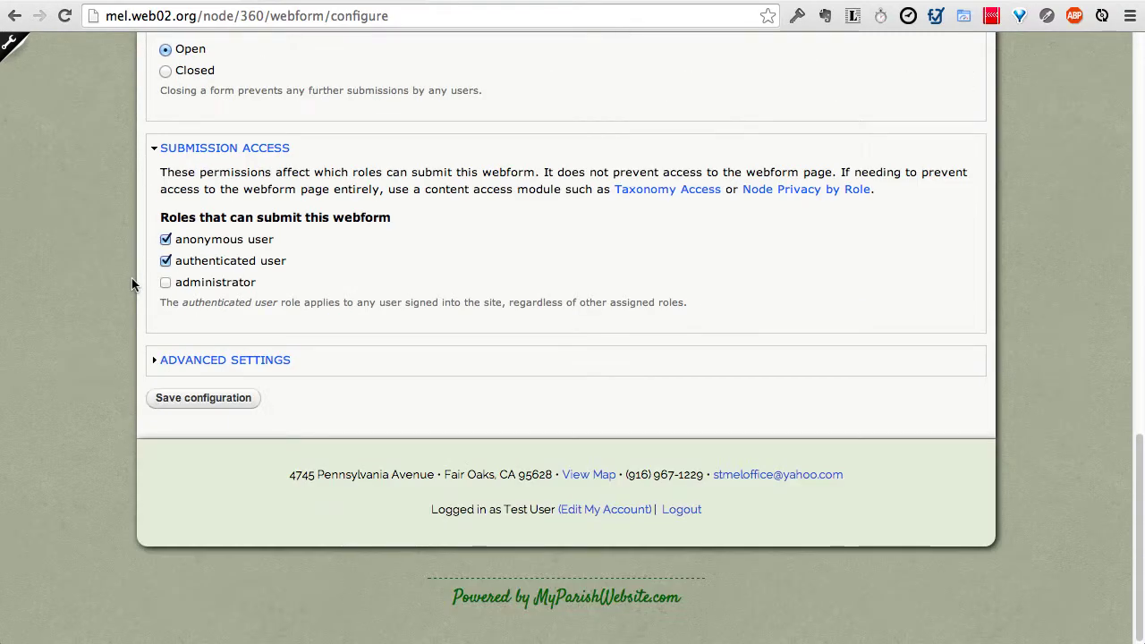
pyautogui.click(179, 361)
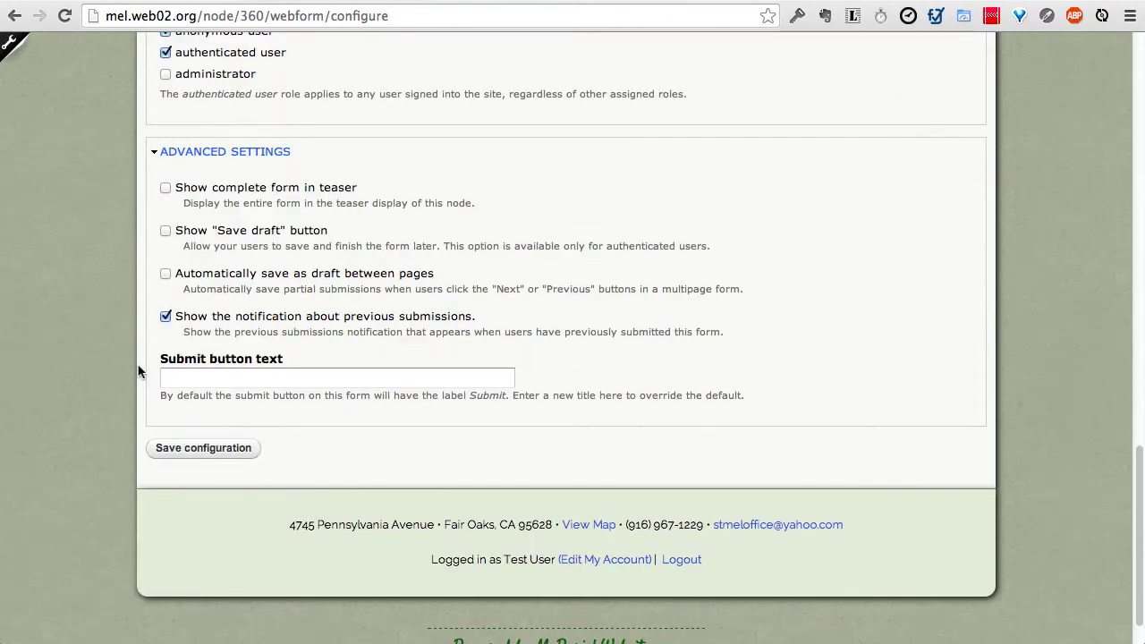
pyautogui.click(165, 318)
pyautogui.click(220, 378)
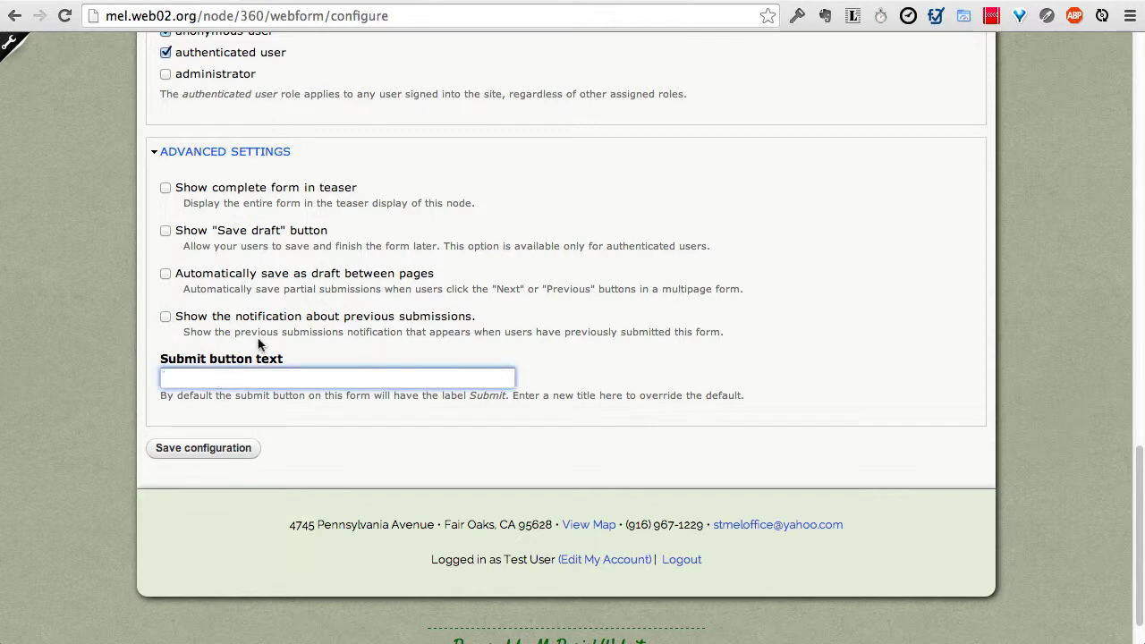
pyautogui.write('Submit Registration')
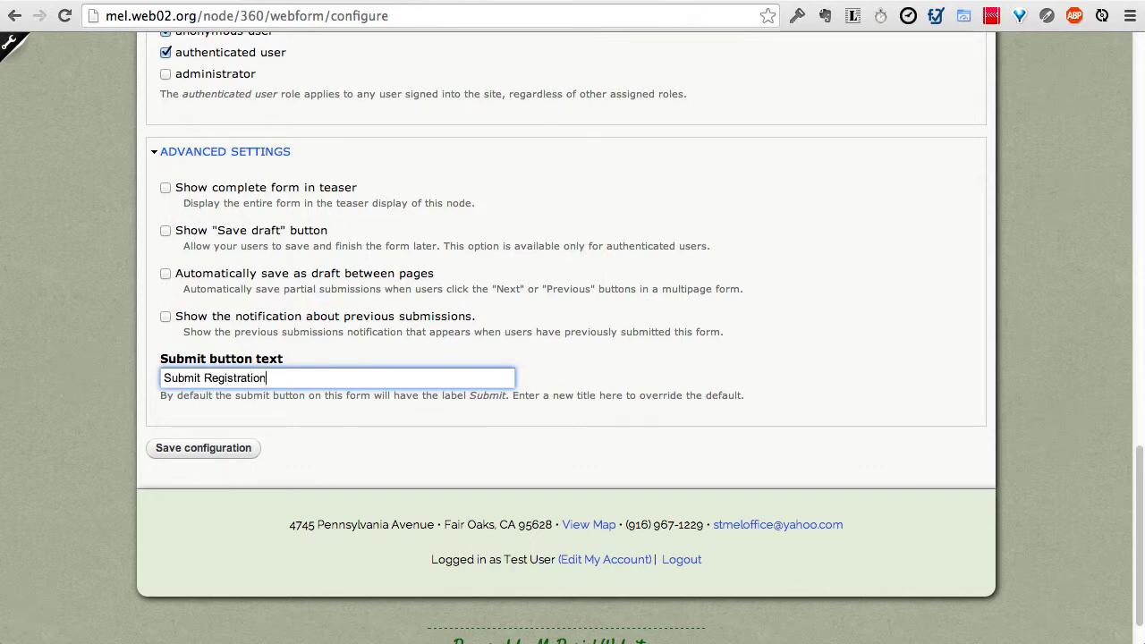
pyautogui.click(233, 453)
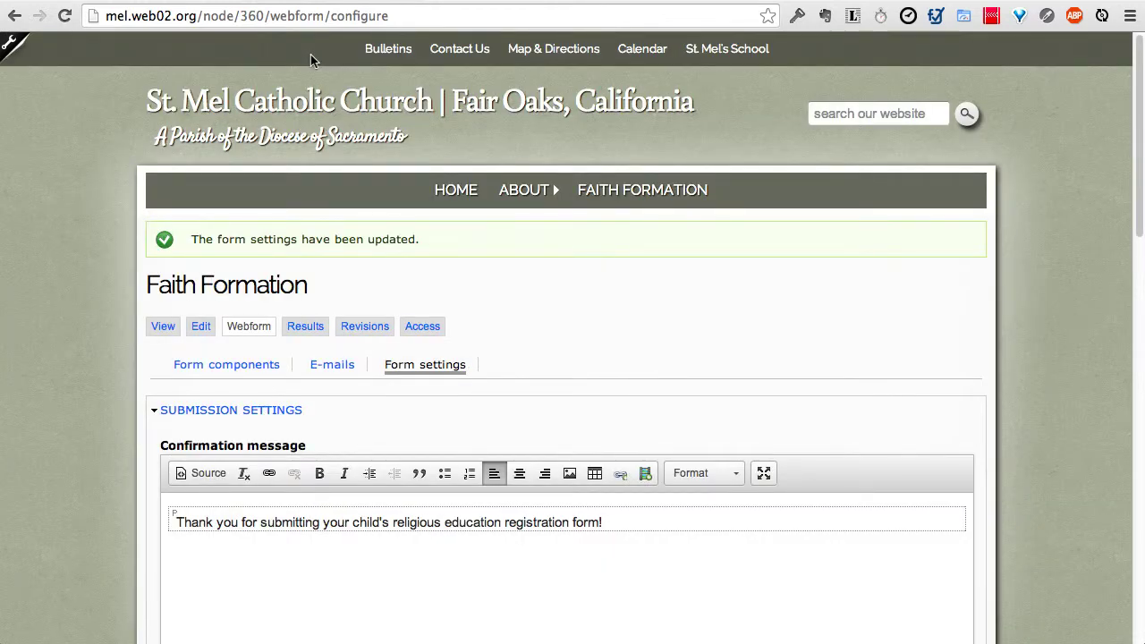
# Step: Submit a test registration with a sample name and view the thank-you message
pyautogui.click(161, 332)
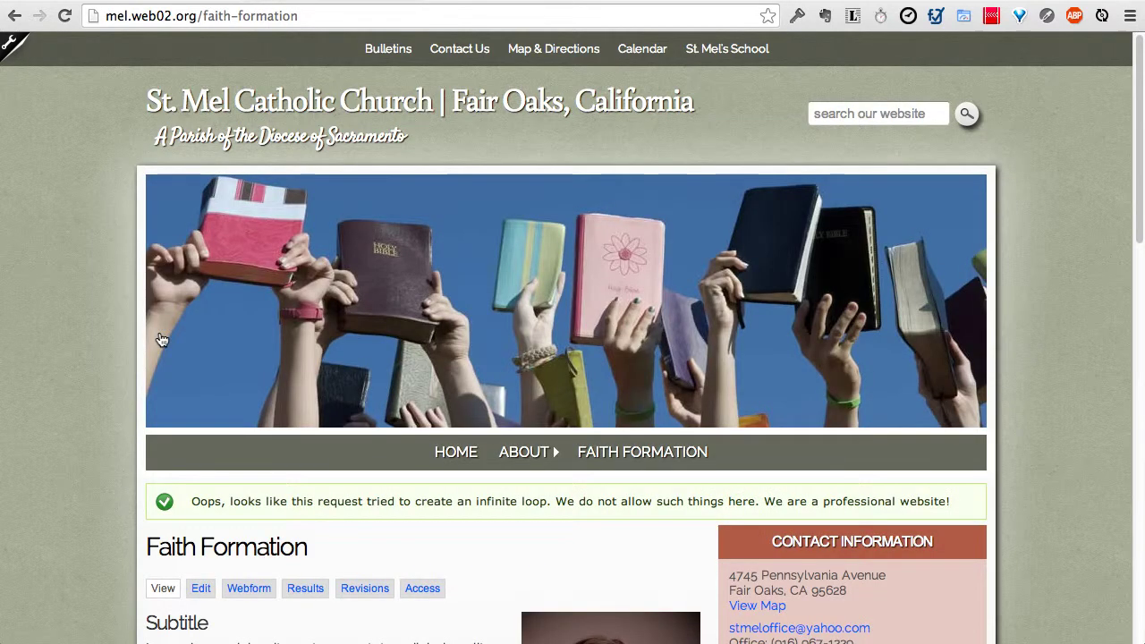
pyautogui.scroll(-3, 109, 335)
pyautogui.scroll(-10, 107, 336)
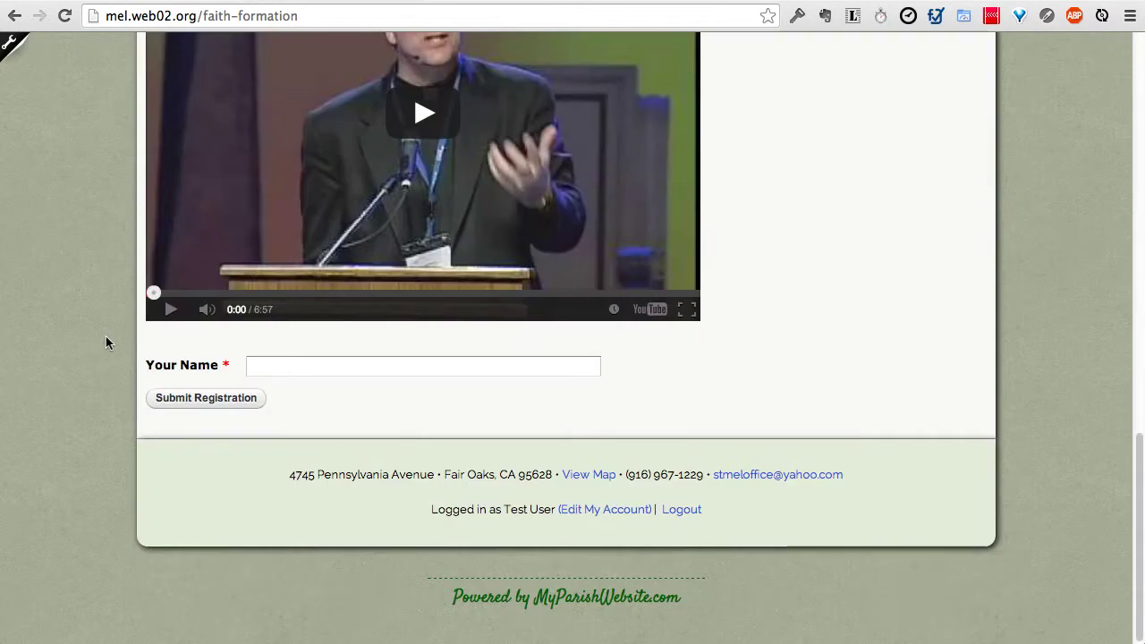
pyautogui.click(260, 364)
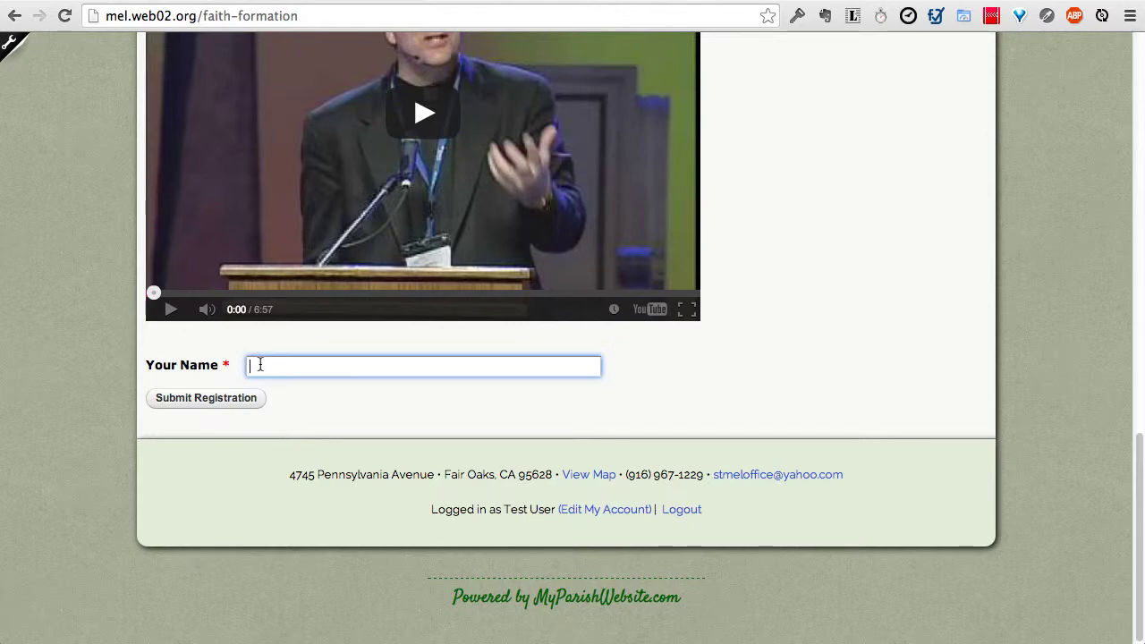
pyautogui.write('John Doe')
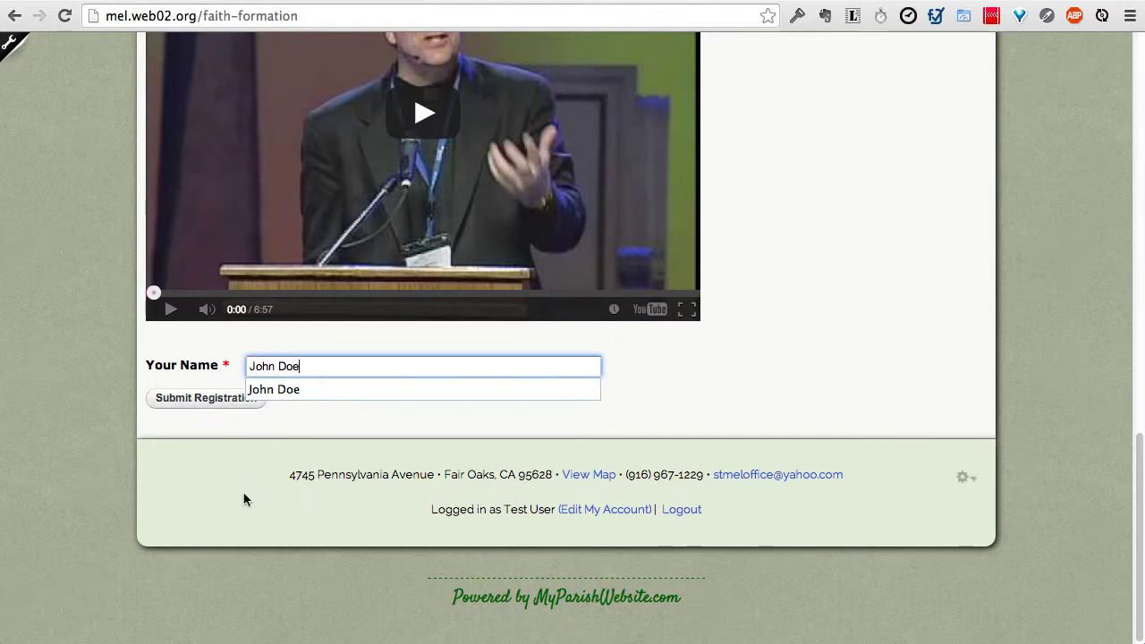
pyautogui.click(243, 499)
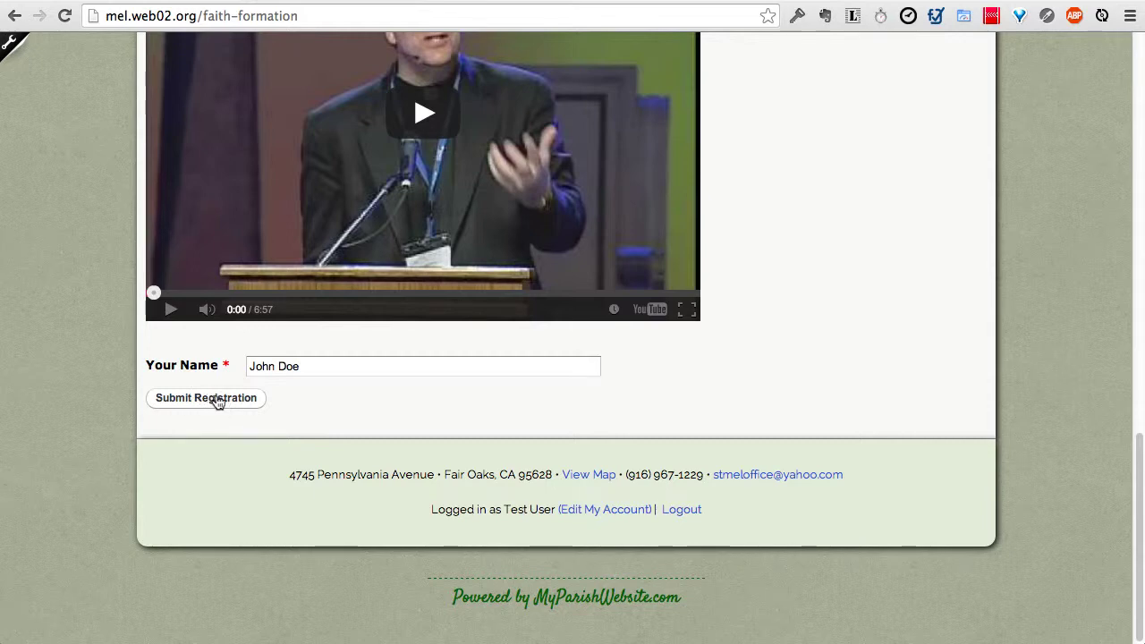
pyautogui.click(212, 401)
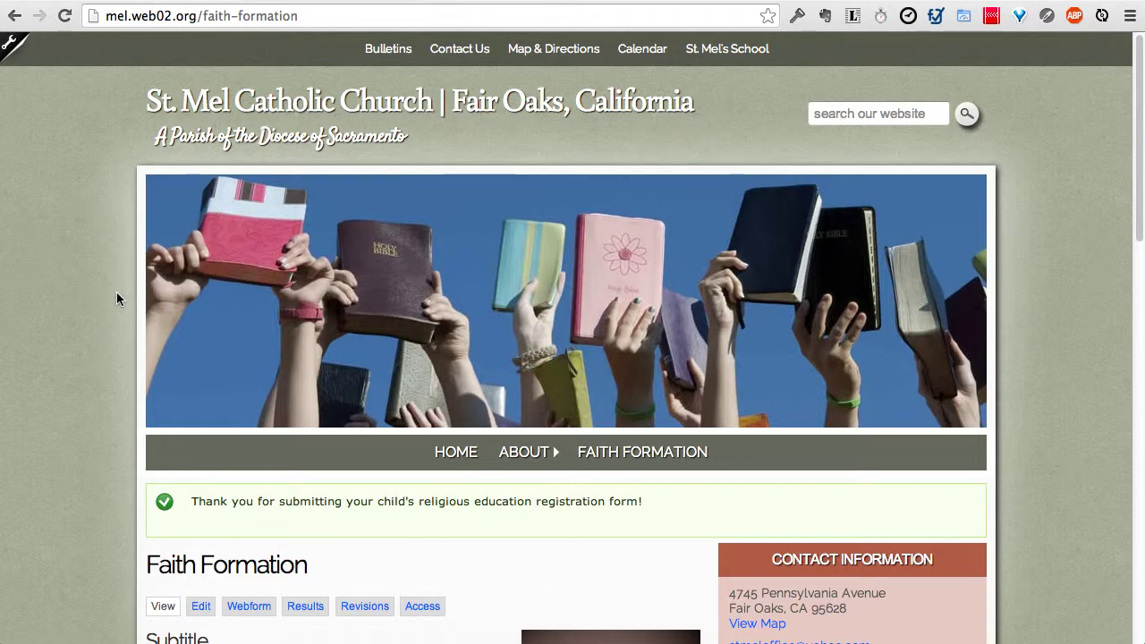
pyautogui.scroll(-2, 104, 280)
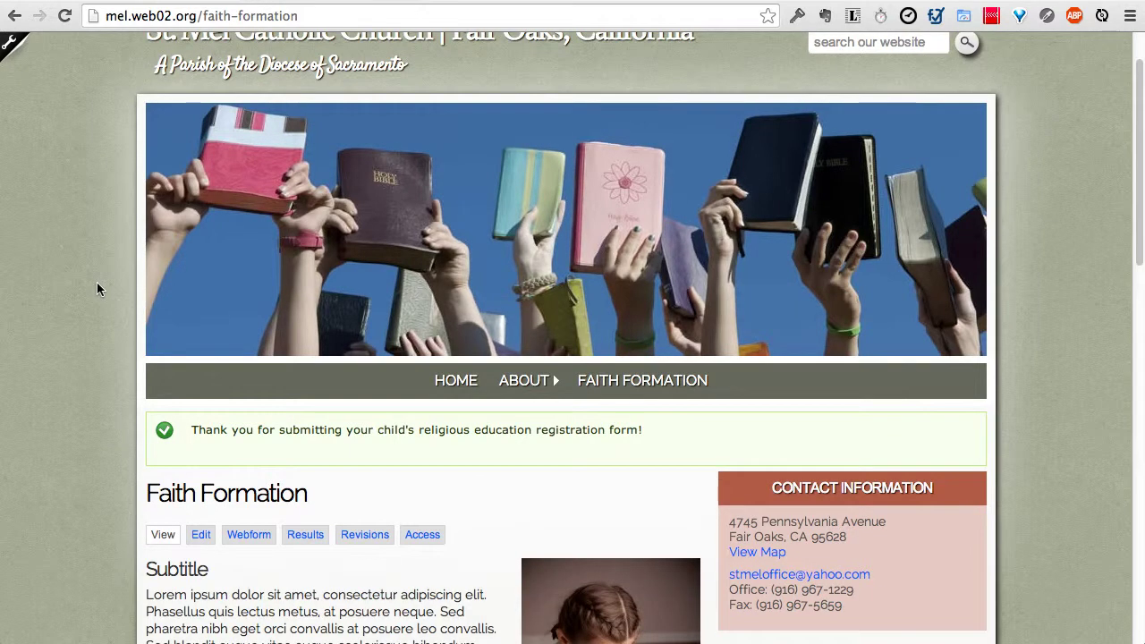
pyautogui.scroll(-1, 98, 288)
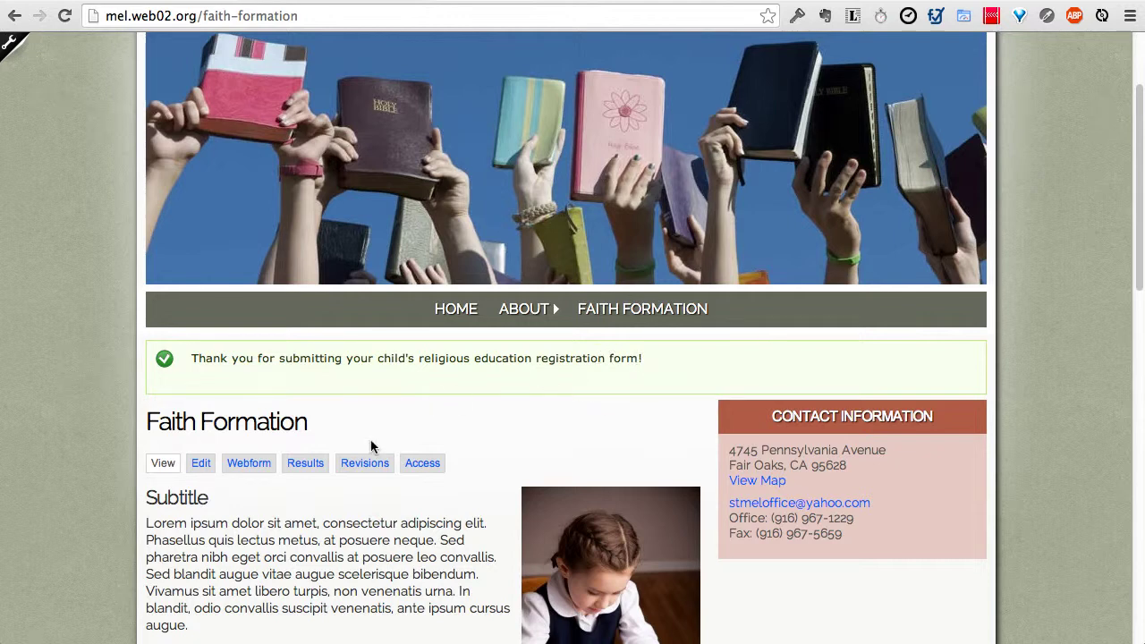
# Step: Review both submissions in the Results table, choose Microsoft Excel export, then return to the components
pyautogui.click(303, 465)
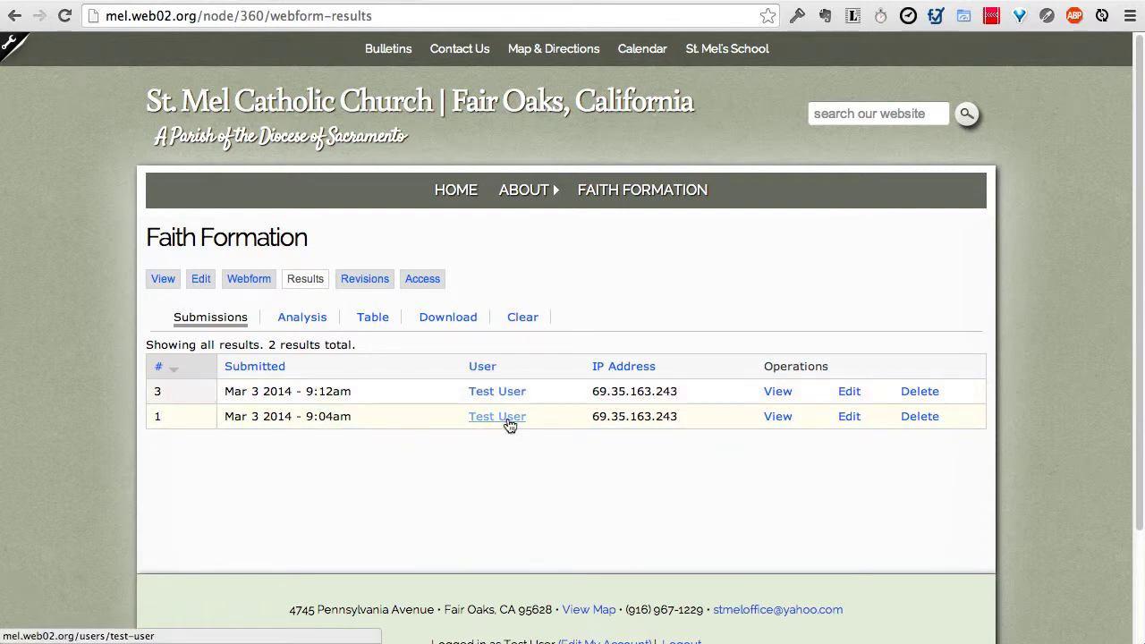
pyautogui.click(366, 324)
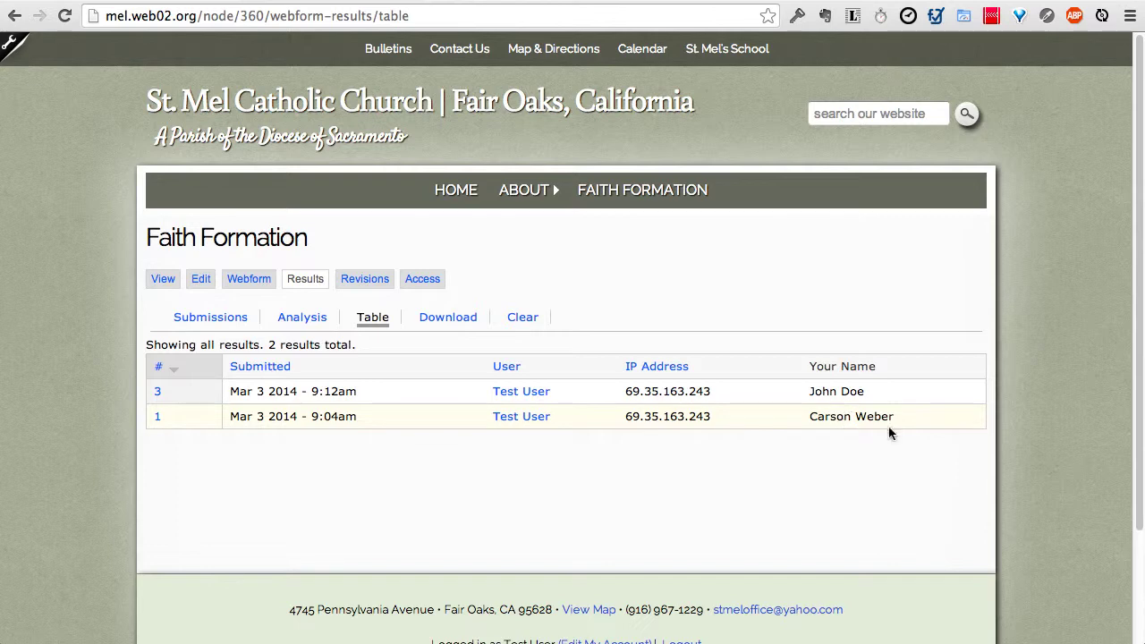
pyautogui.click(451, 321)
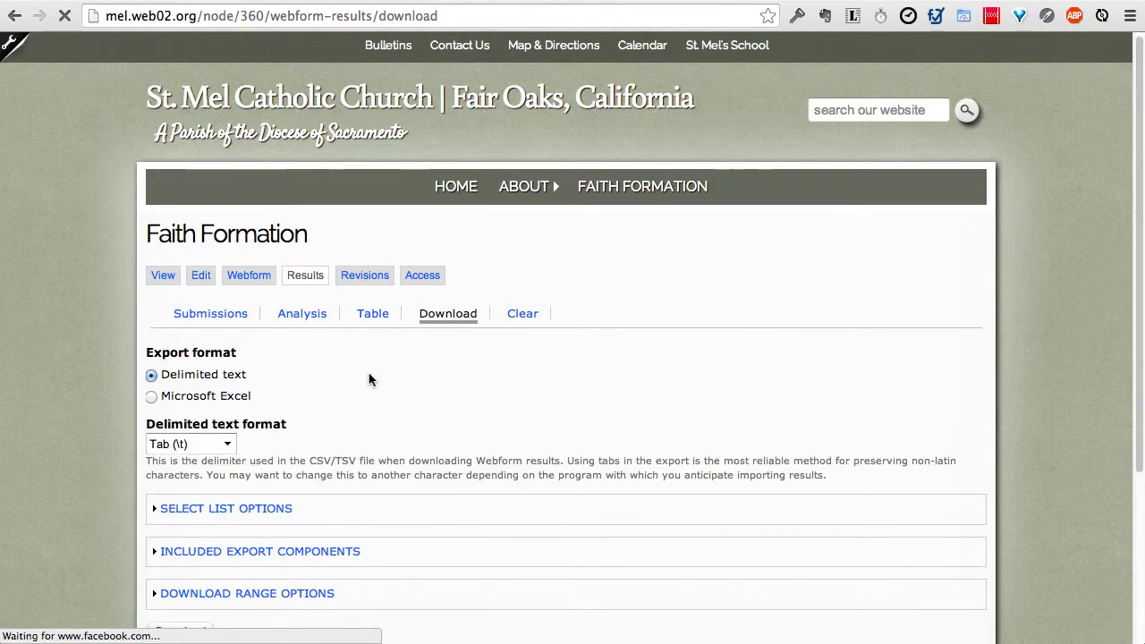
pyautogui.scroll(-3, 280, 333)
pyautogui.click(153, 276)
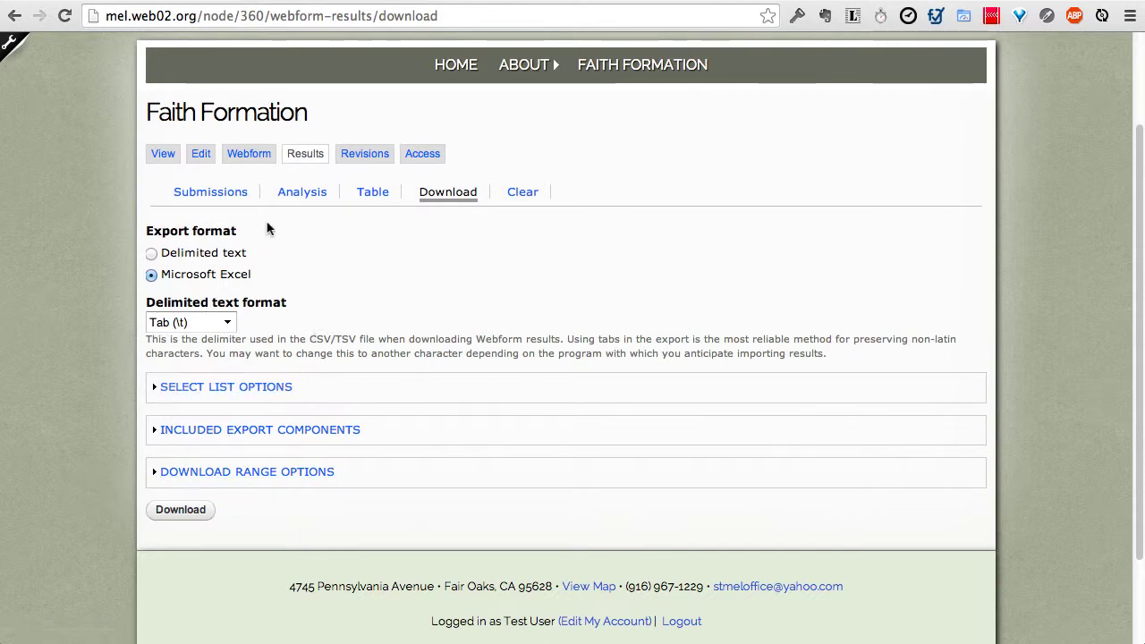
pyautogui.click(253, 156)
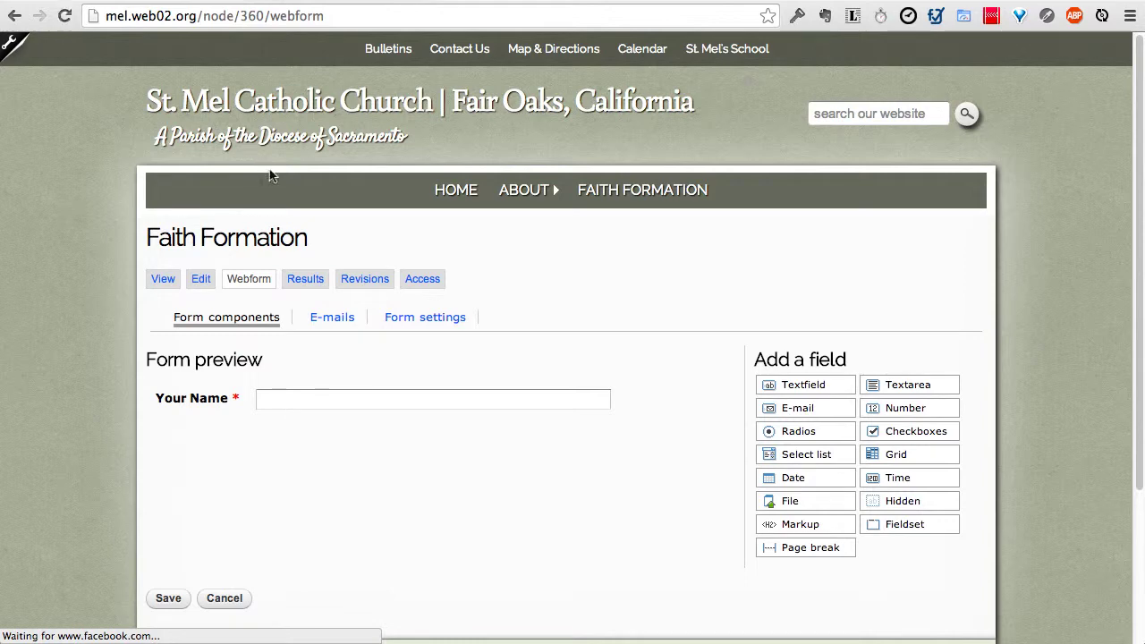
# Step: Add Date, E-mail and Textarea fields to the form preview, then open E-mails
pyautogui.scroll(-3, 613, 540)
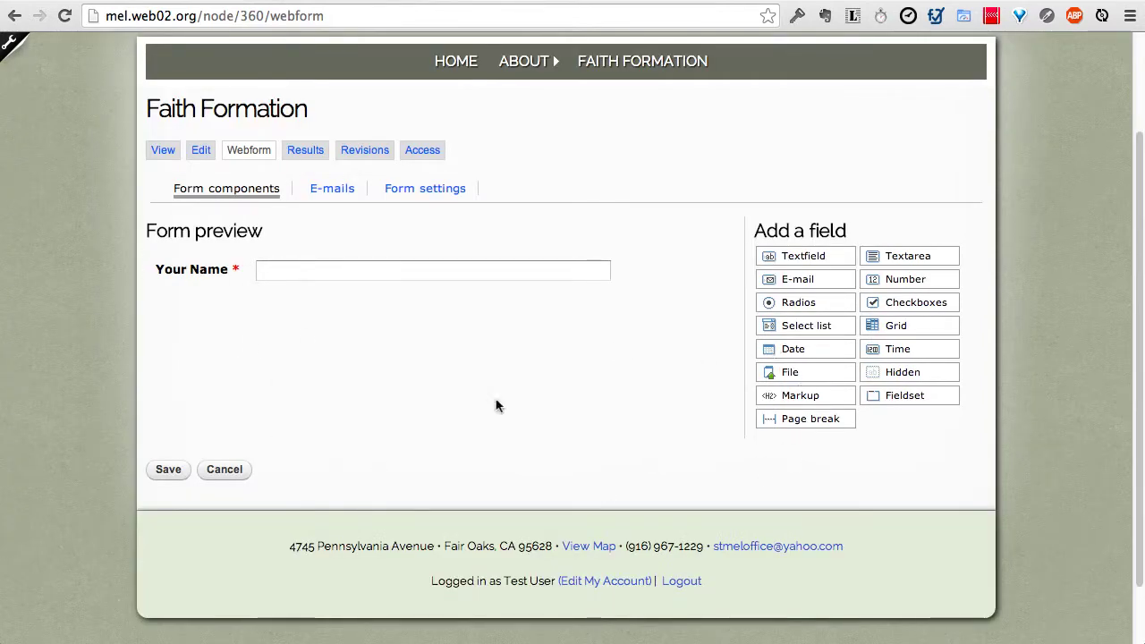
pyautogui.moveTo(895, 256); pyautogui.dragTo(409, 309)
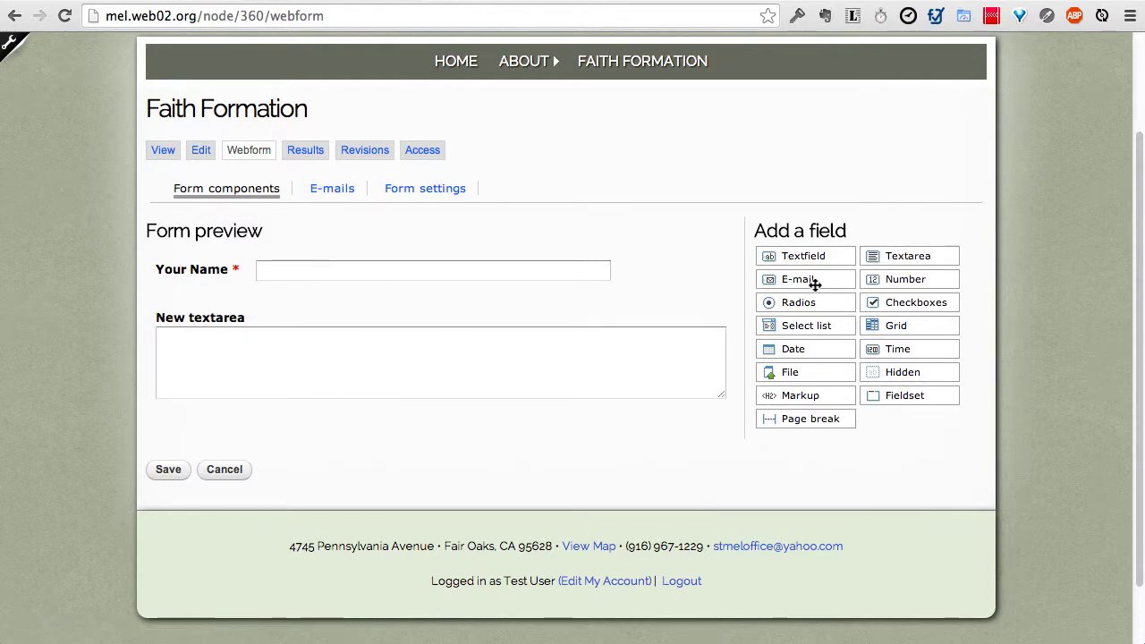
pyautogui.moveTo(815, 284); pyautogui.dragTo(387, 314)
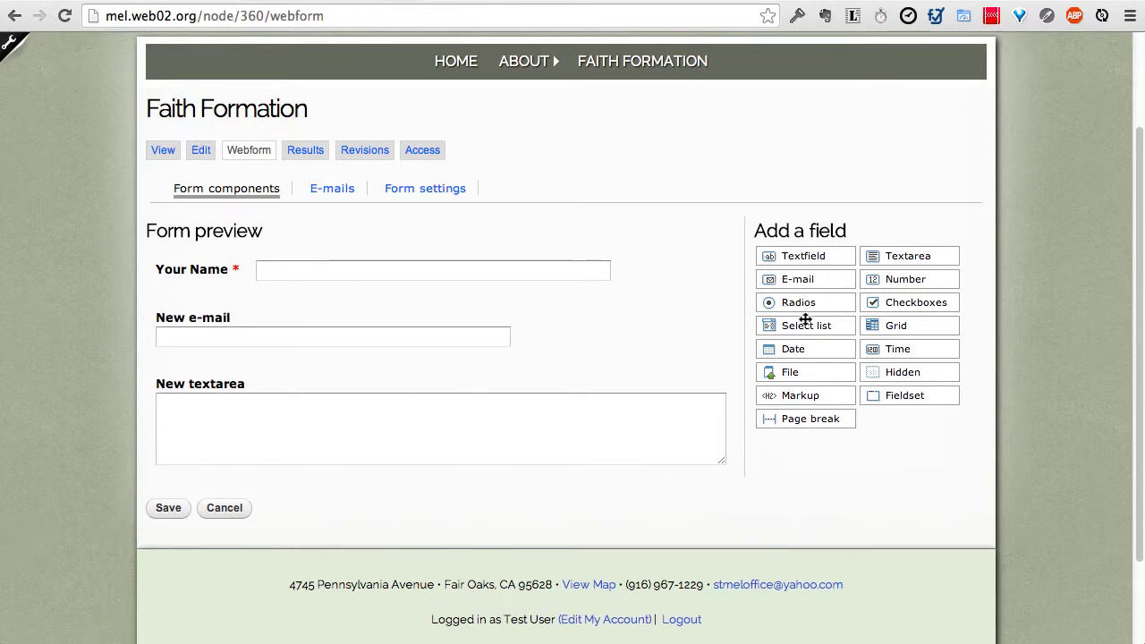
pyautogui.moveTo(796, 350); pyautogui.dragTo(274, 303)
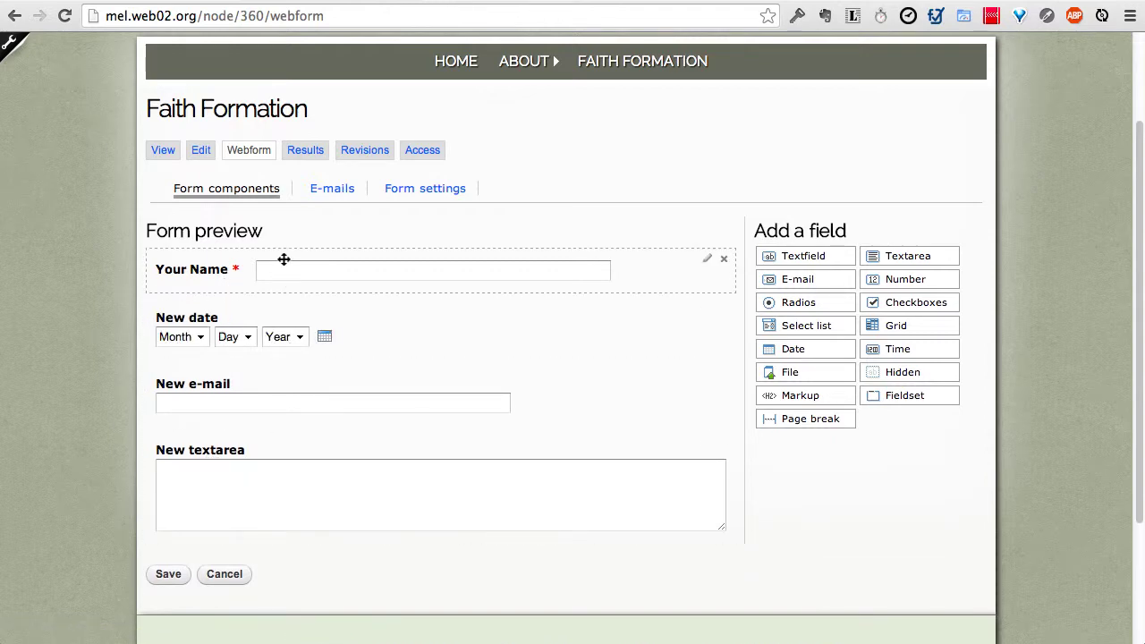
pyautogui.click(332, 191)
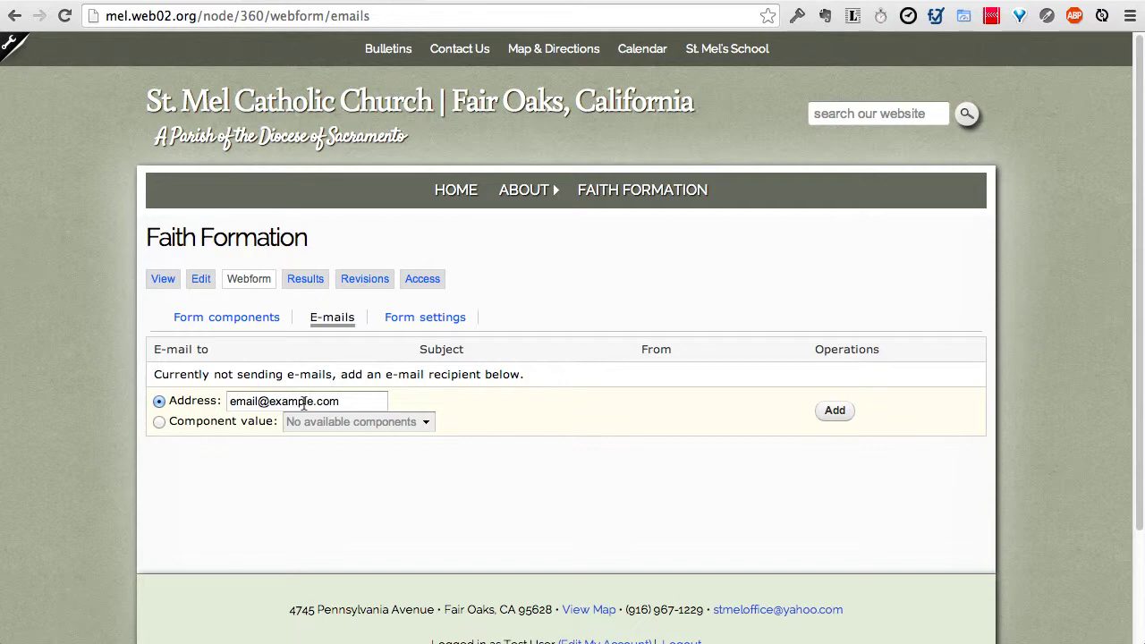
# Step: Add the recipient's e-mail address and save with subject 'Form submission from: Faith Formation'
pyautogui.click(304, 402)
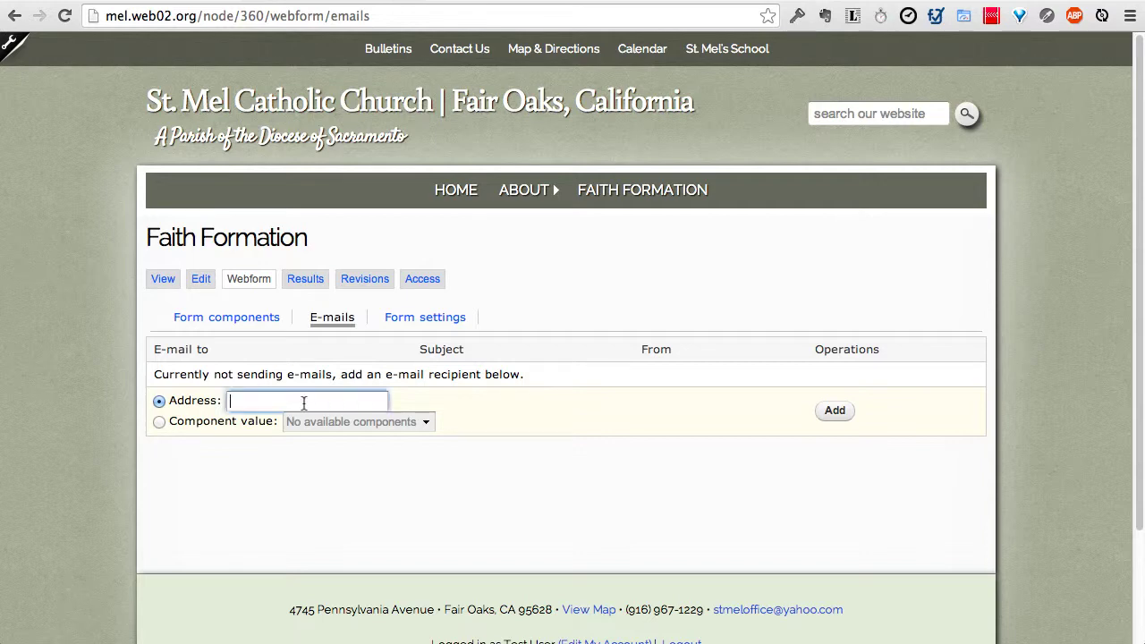
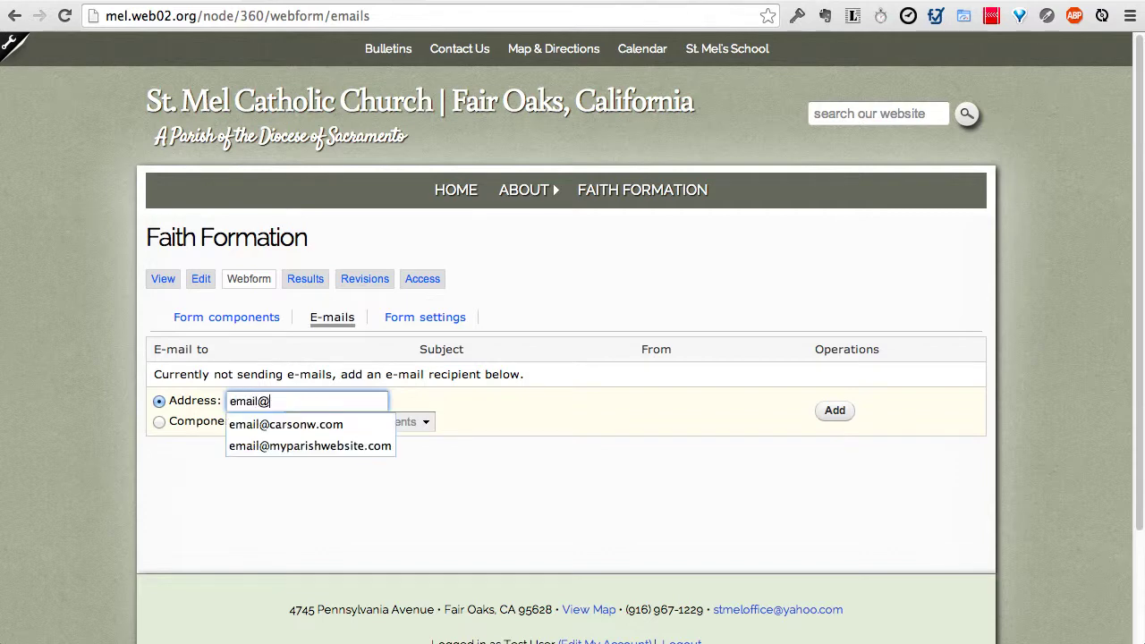
pyautogui.press('Tab')
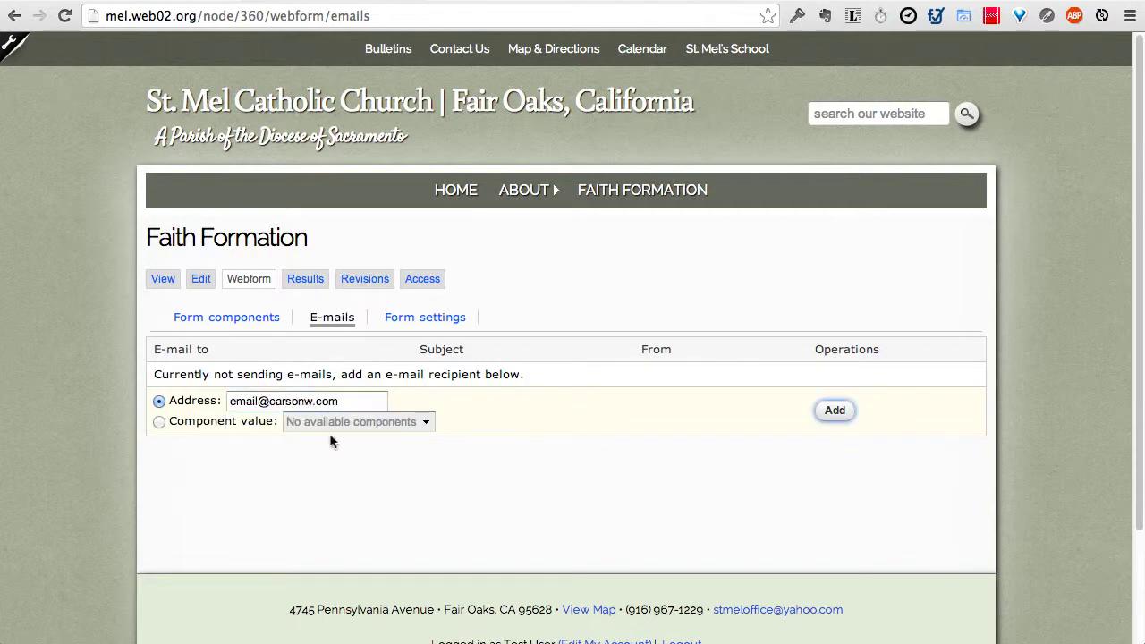
pyautogui.click(832, 410)
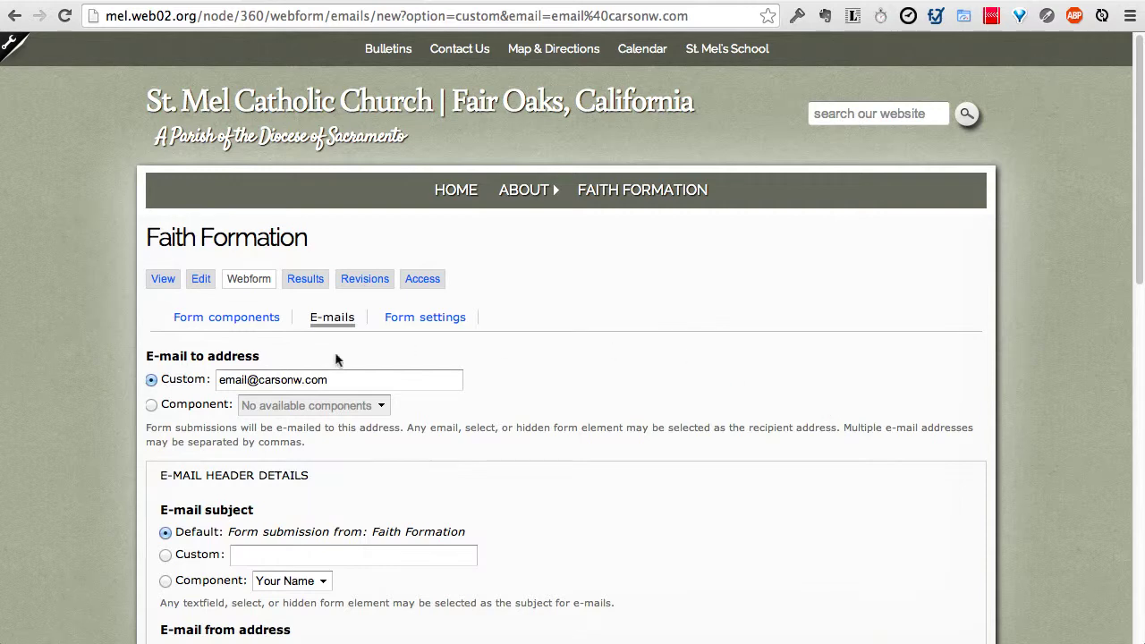
pyautogui.scroll(-3, 178, 402)
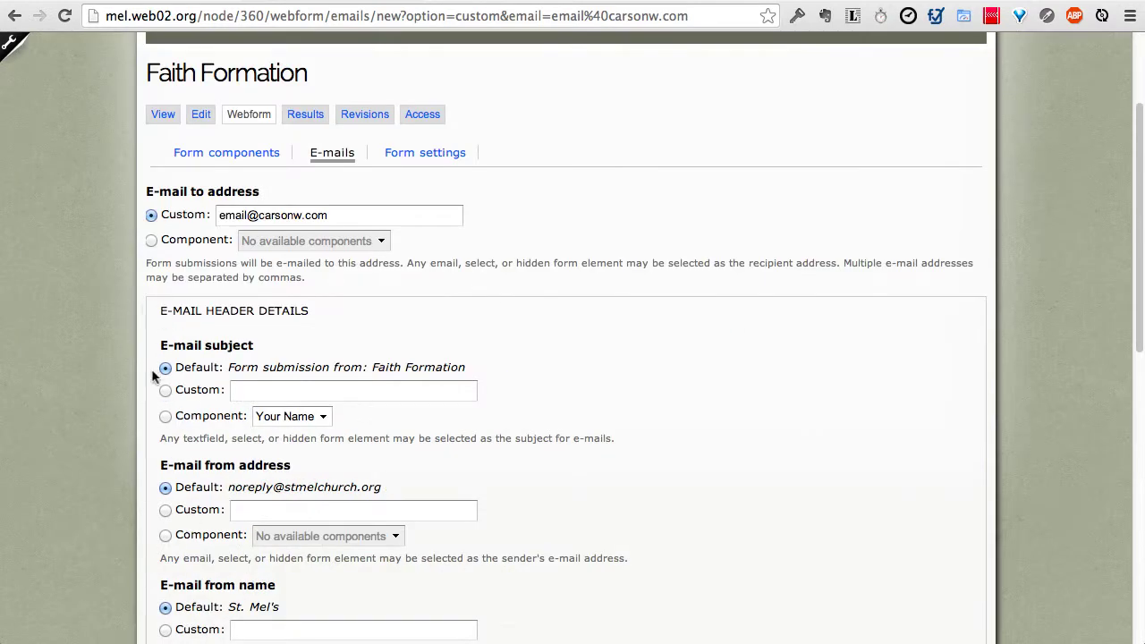
pyautogui.scroll(-1, 159, 401)
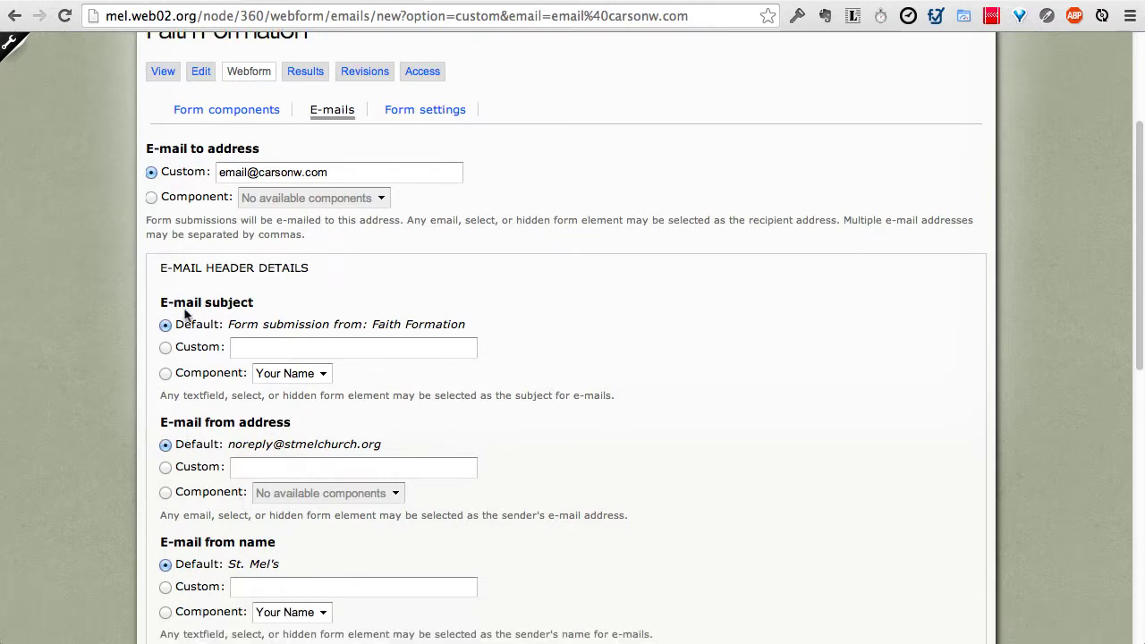
pyautogui.scroll(-6, 153, 467)
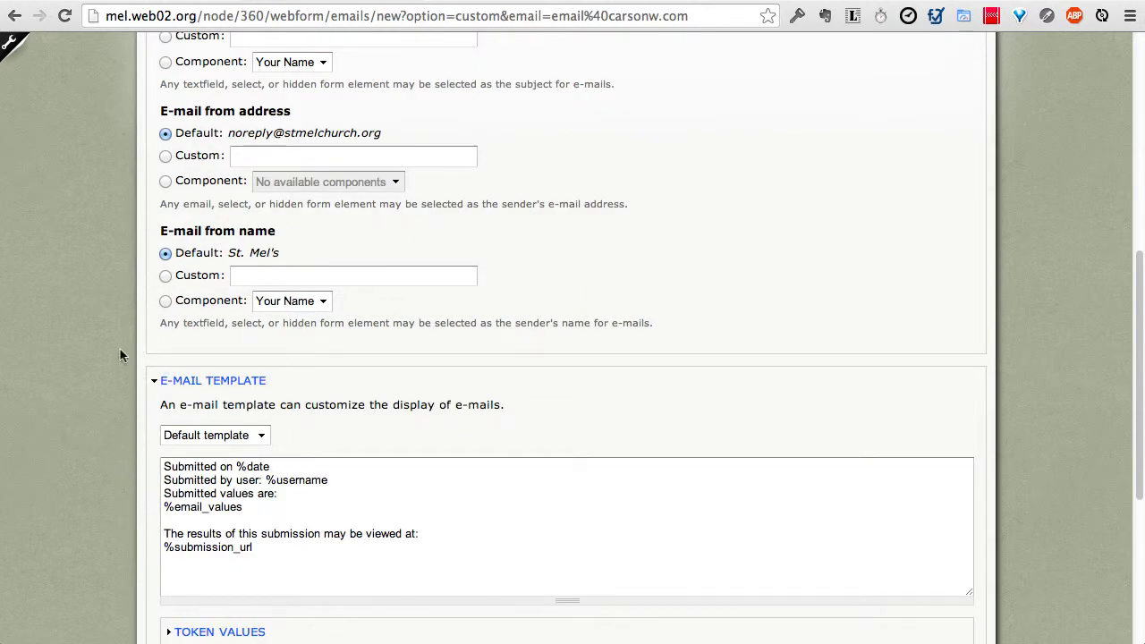
pyautogui.scroll(-5, 122, 360)
pyautogui.click(194, 464)
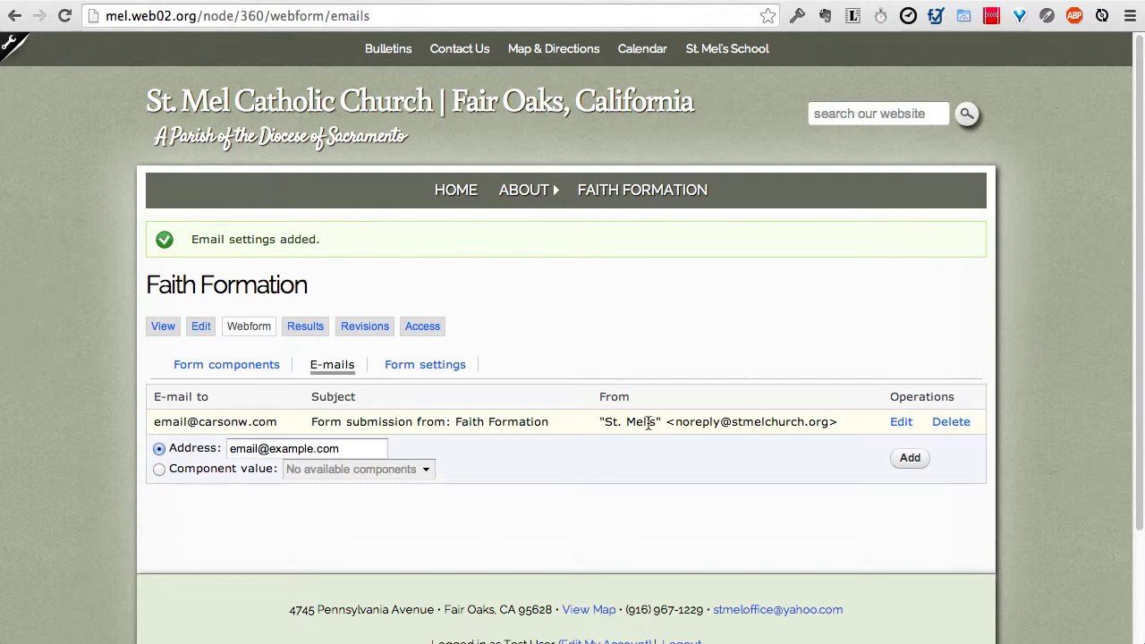
# Step: On the public Faith Formation form, enter a sample name in Your Name and submit the registration
pyautogui.click(165, 327)
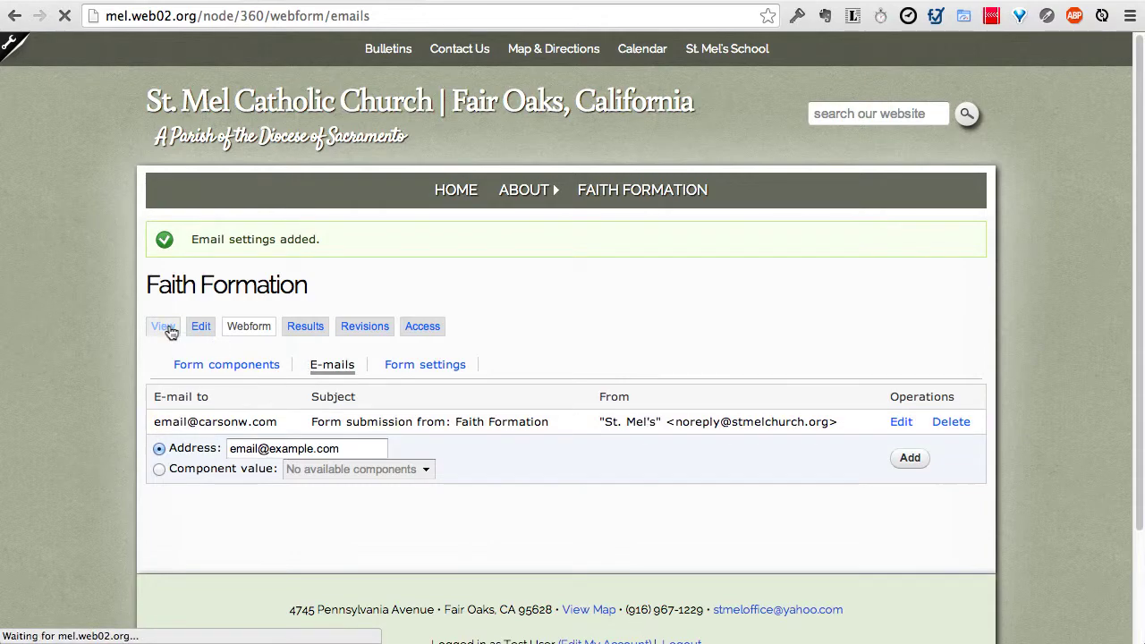
pyautogui.press('End')
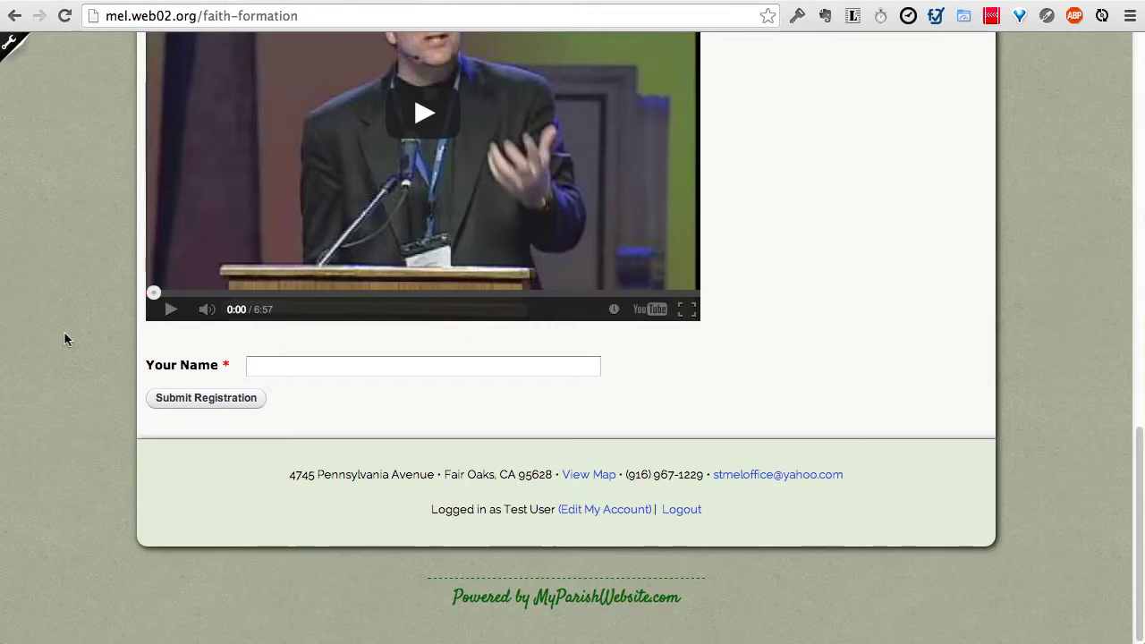
pyautogui.click(260, 366)
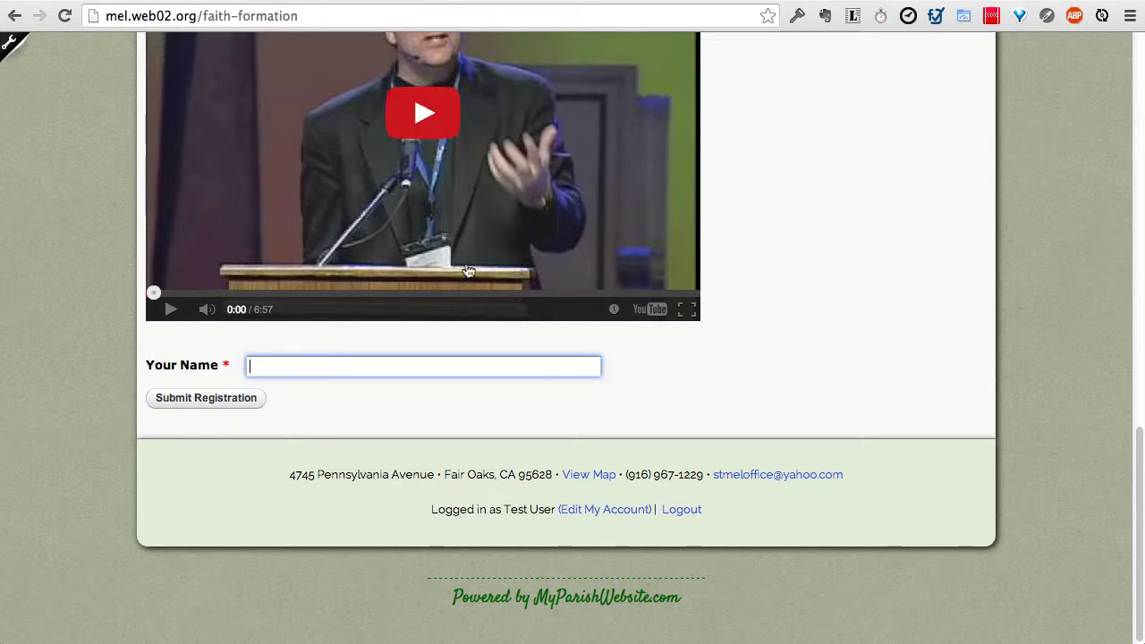
pyautogui.write('Jane Doe')
pyautogui.click(241, 402)
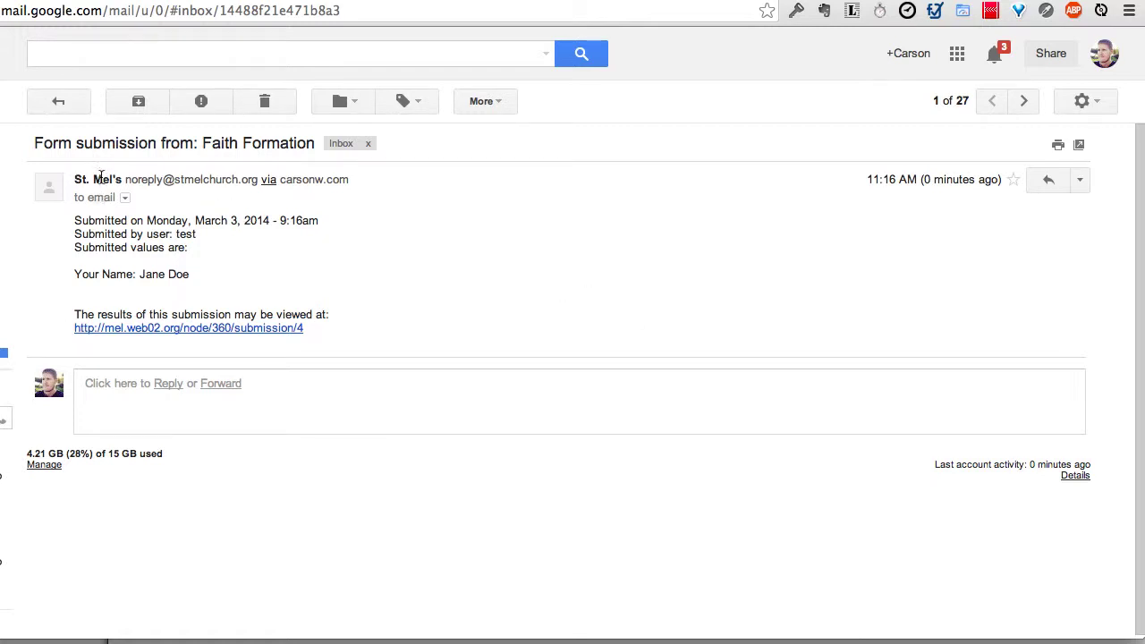
# Step: Open the 'Form submission from: Faith Formation' e-mail in the Gmail inbox
pyautogui.moveTo(160, 179)
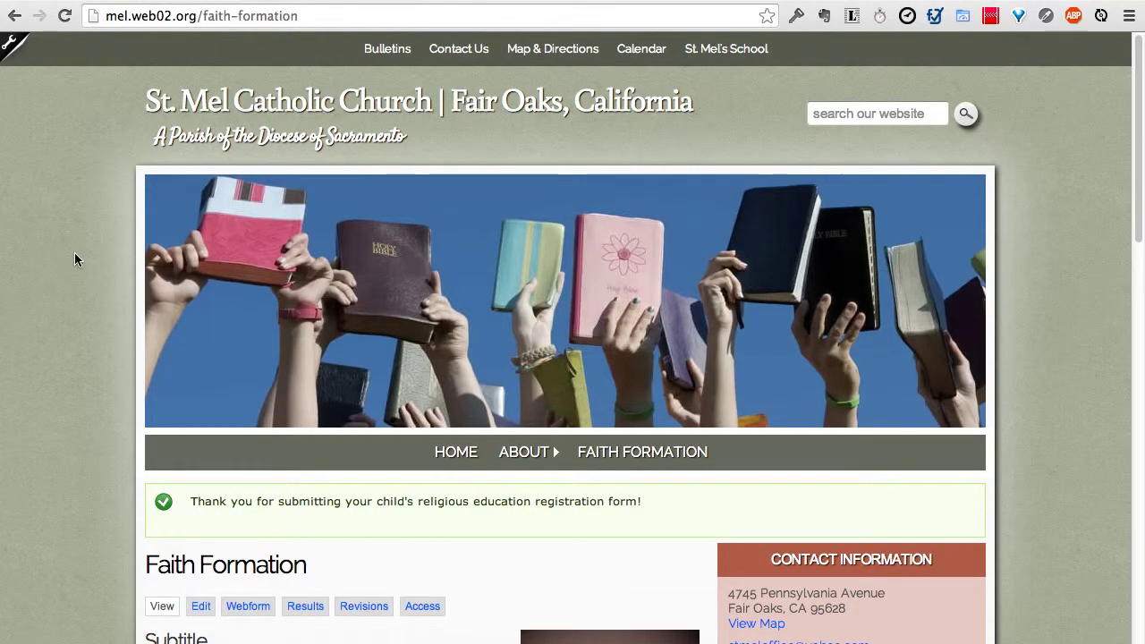
pyautogui.scroll(-3, 67, 257)
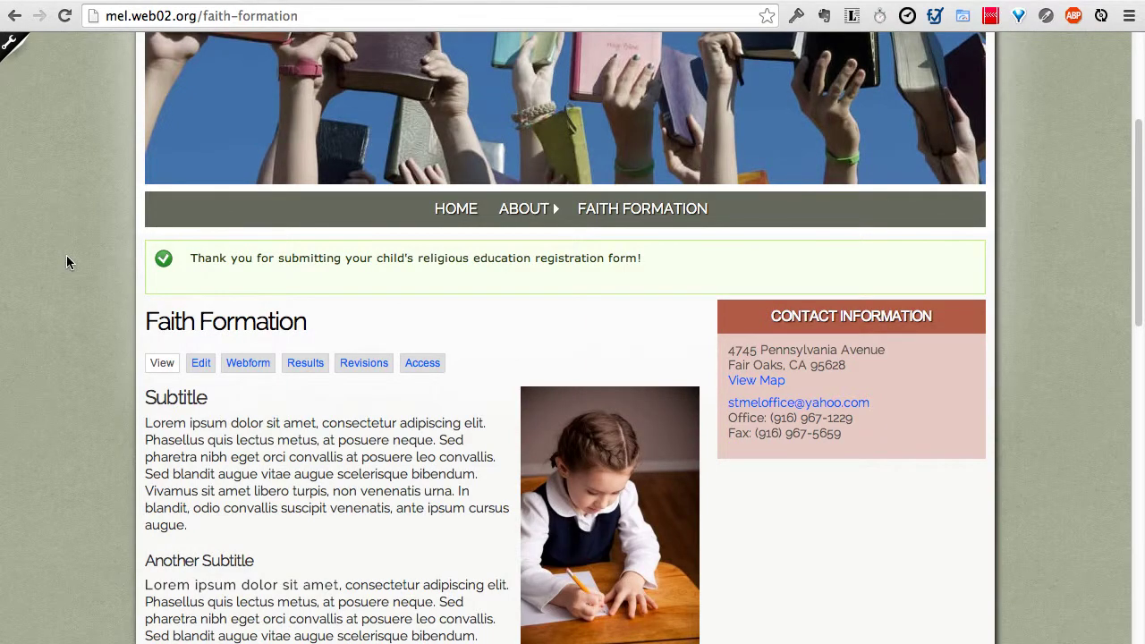
pyautogui.scroll(-6, 91, 451)
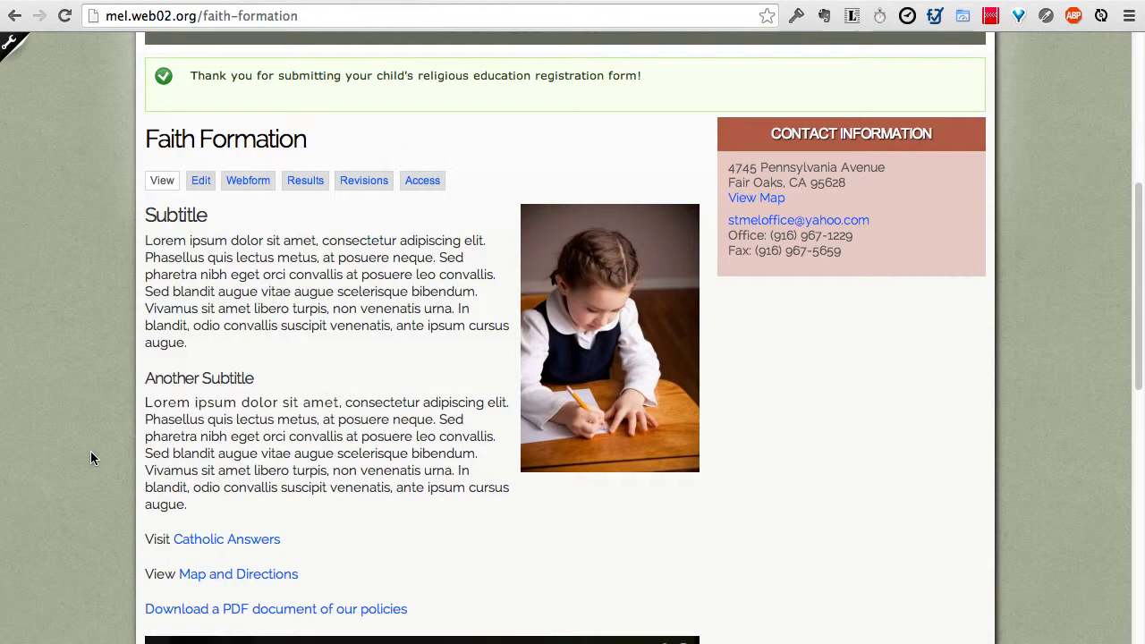
pyautogui.scroll(2, 440, 431)
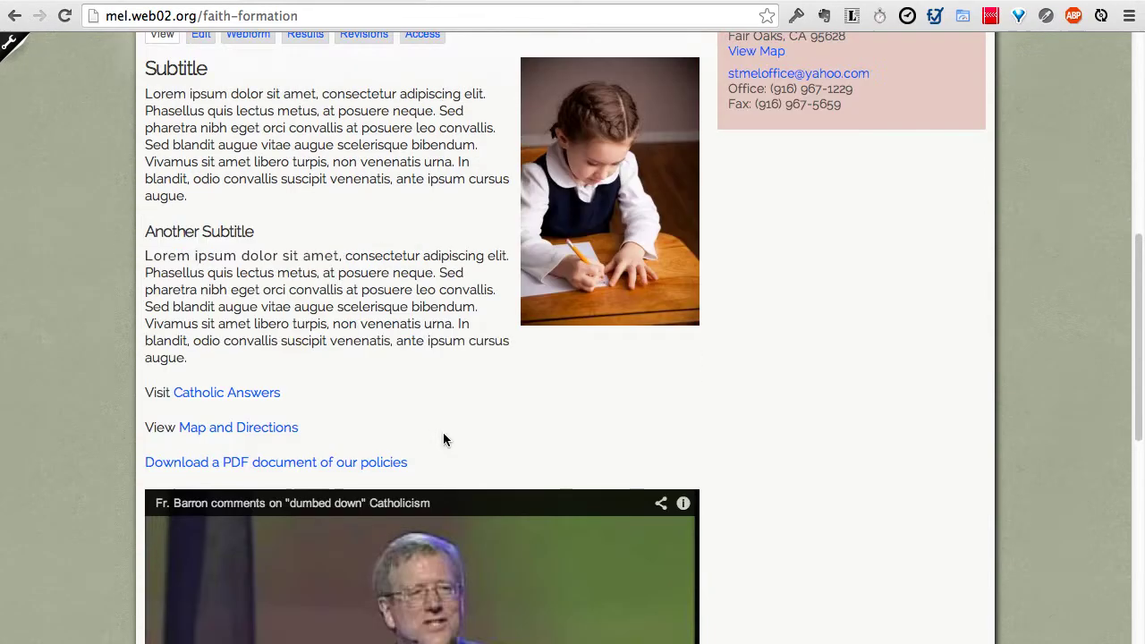
pyautogui.scroll(1, 246, 302)
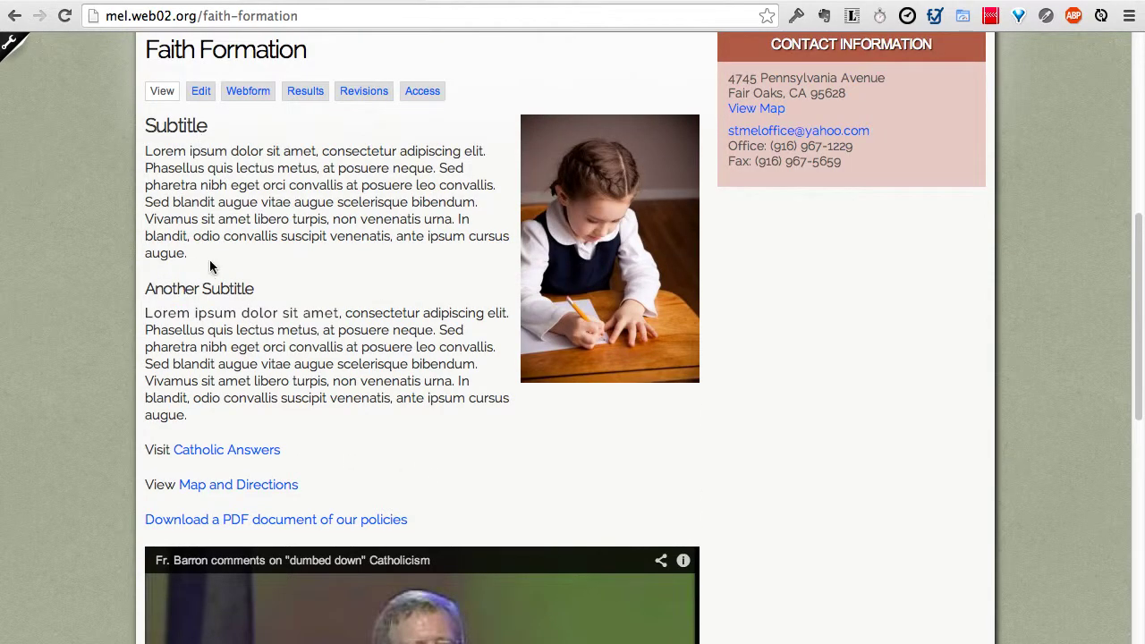
pyautogui.scroll(-6, 763, 438)
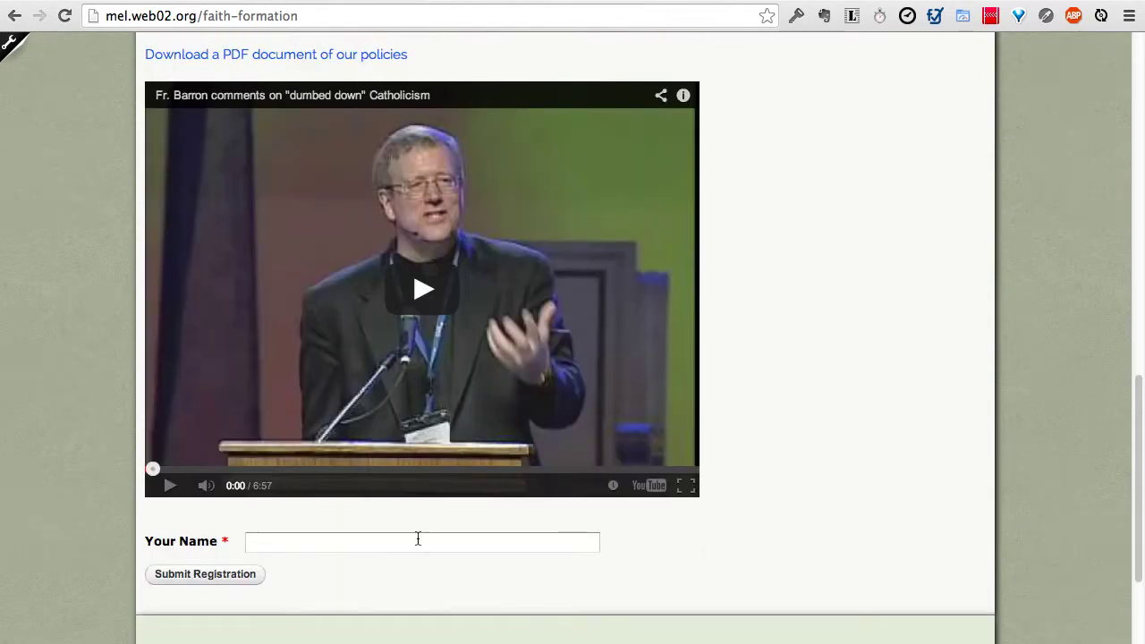
pyautogui.scroll(11, 98, 462)
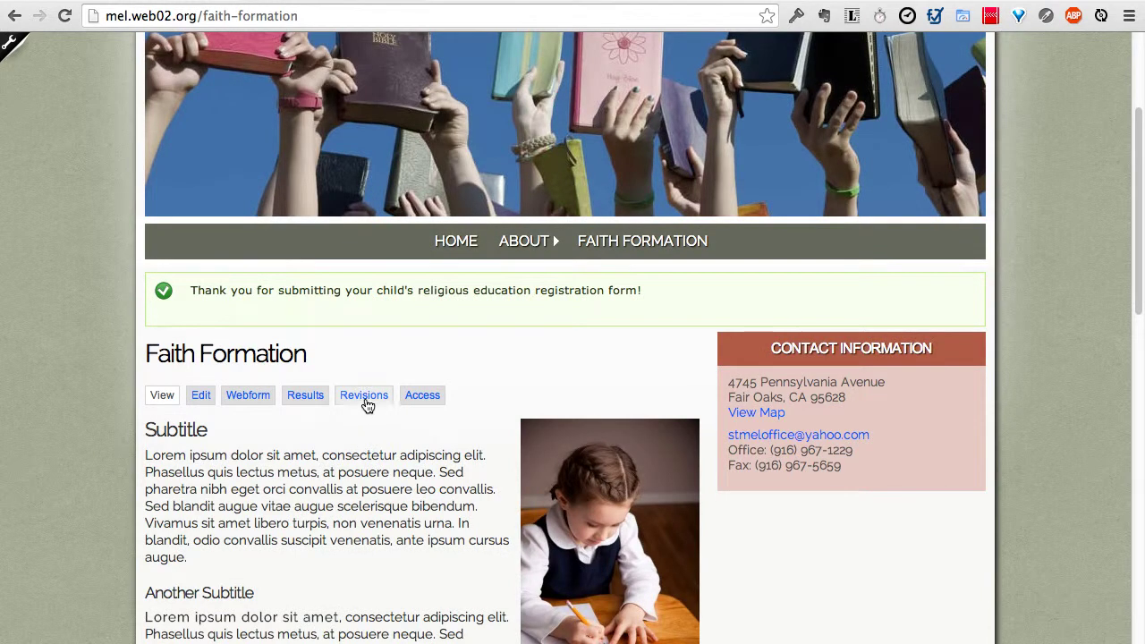
# Step: In the page's revision history, select the 8:52am revision and compare it with the current 9:10am revision
pyautogui.click(364, 401)
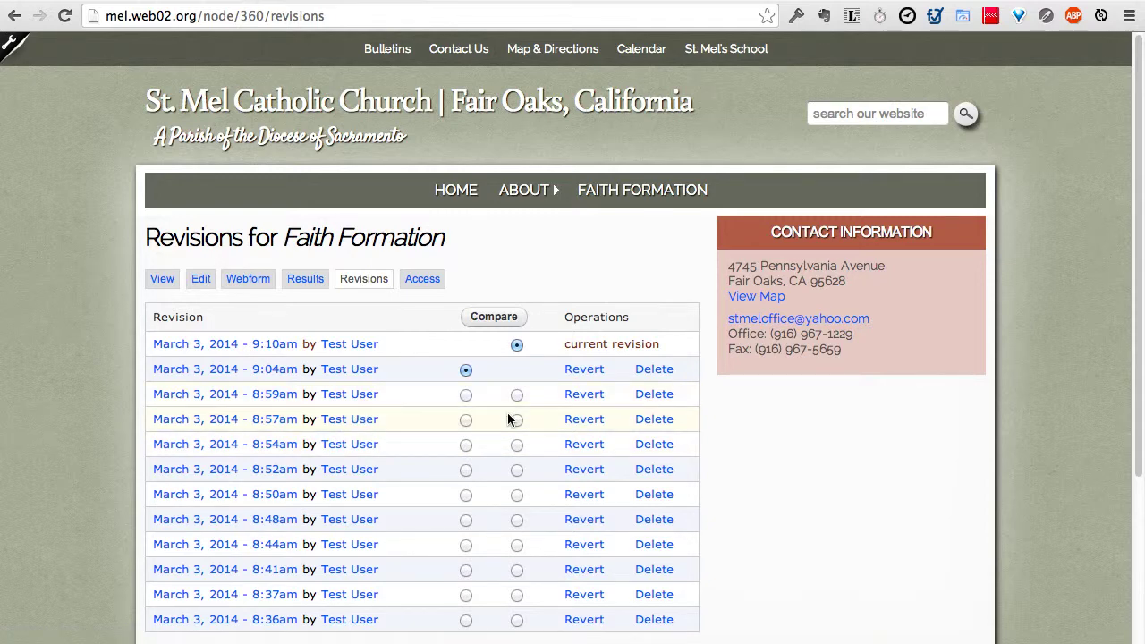
pyautogui.scroll(-1, 510, 419)
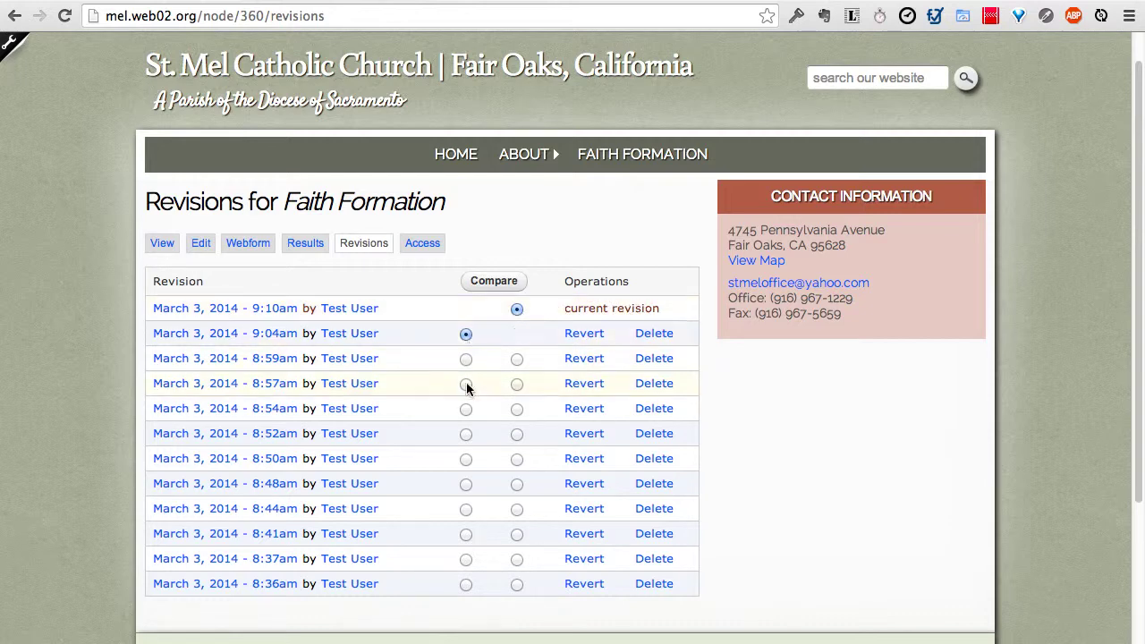
pyautogui.click(465, 435)
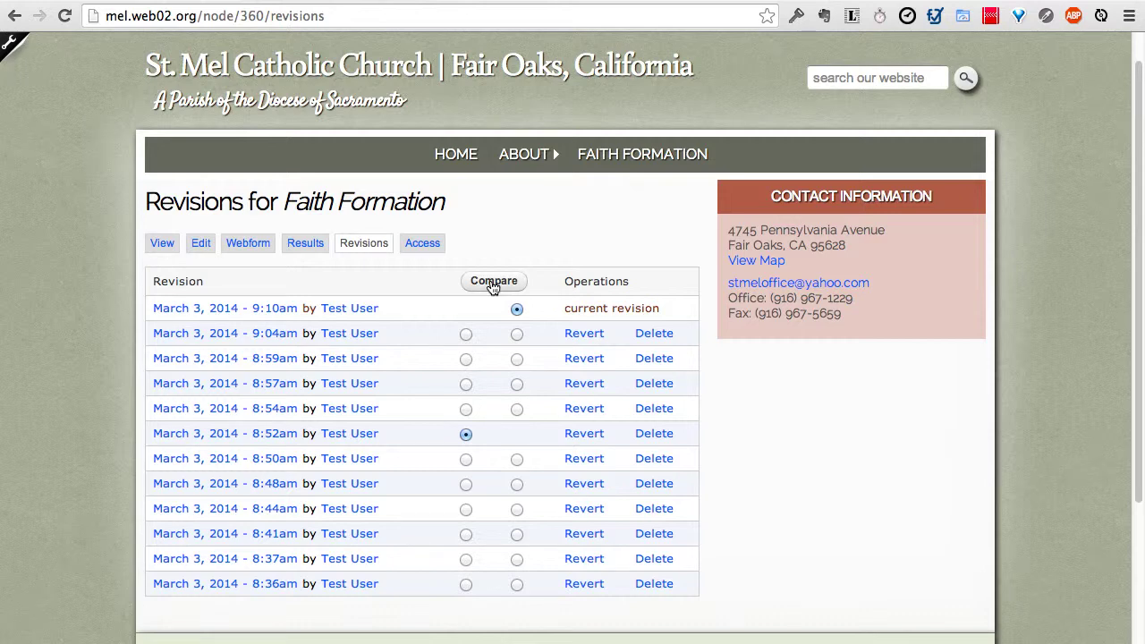
pyautogui.click(493, 281)
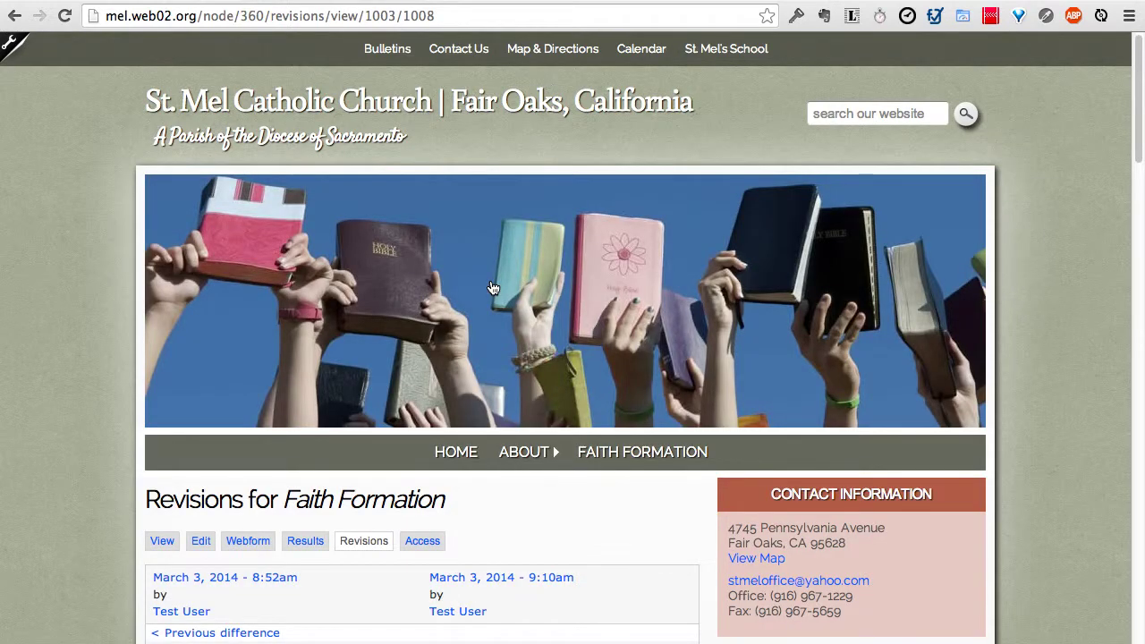
pyautogui.scroll(-2, 493, 288)
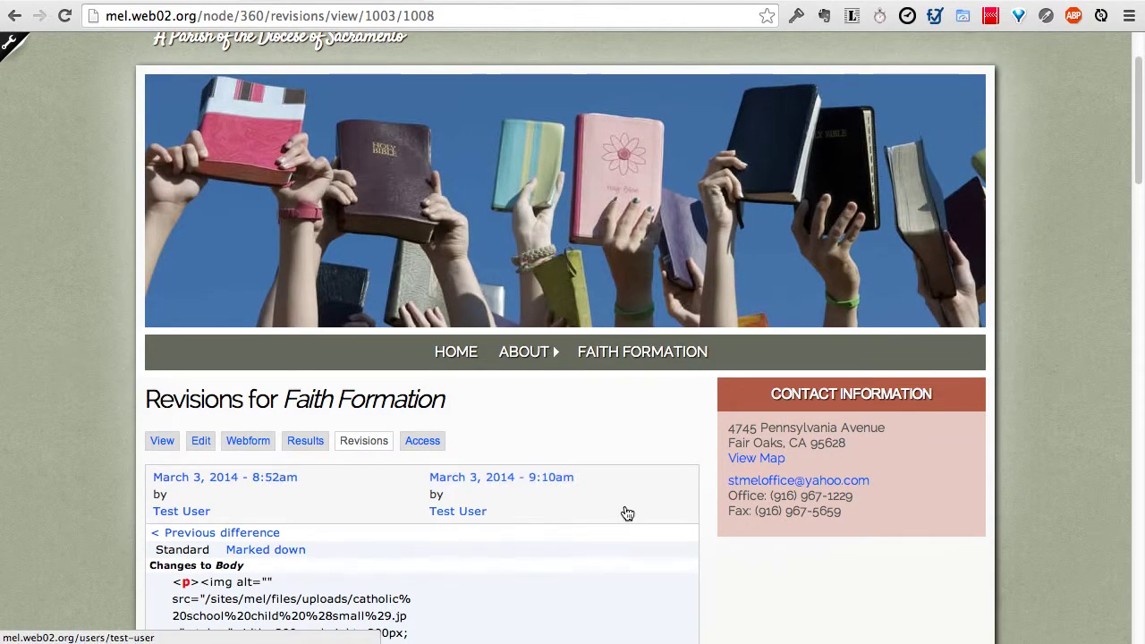
pyautogui.scroll(-3, 626, 510)
pyautogui.scroll(-3, 626, 505)
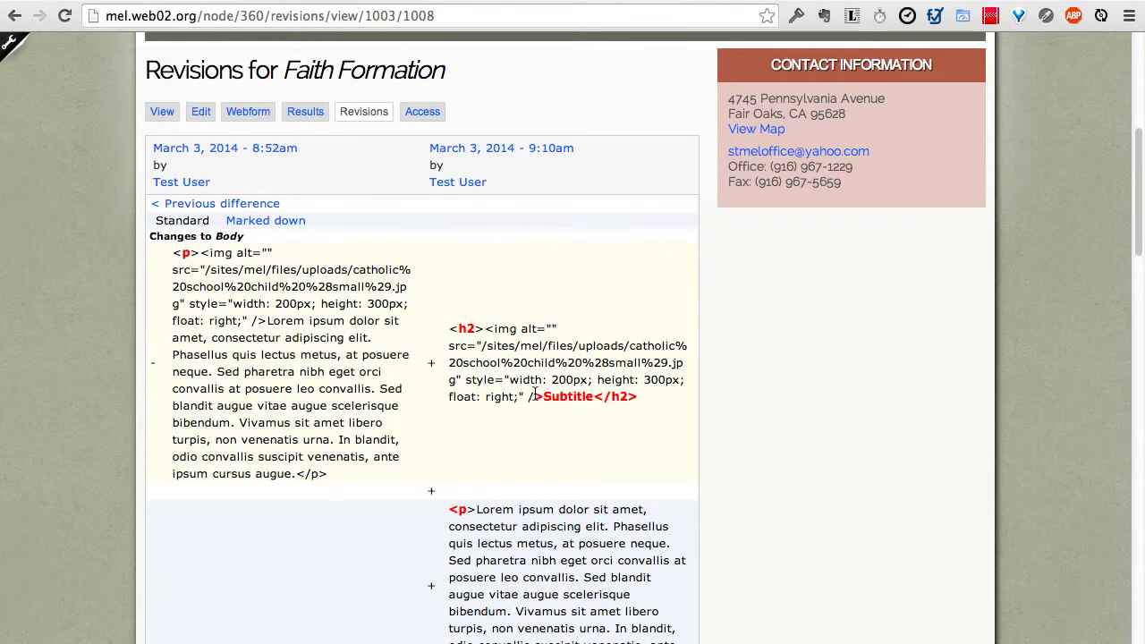
pyautogui.scroll(-5, 534, 393)
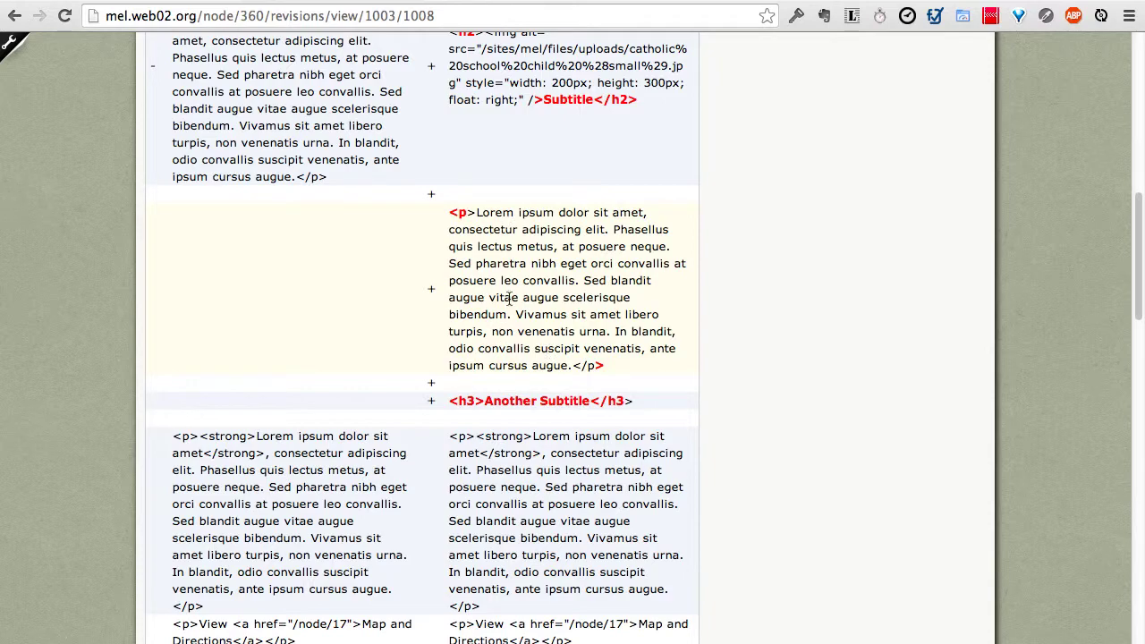
pyautogui.scroll(-3, 308, 389)
pyautogui.scroll(-4, 503, 360)
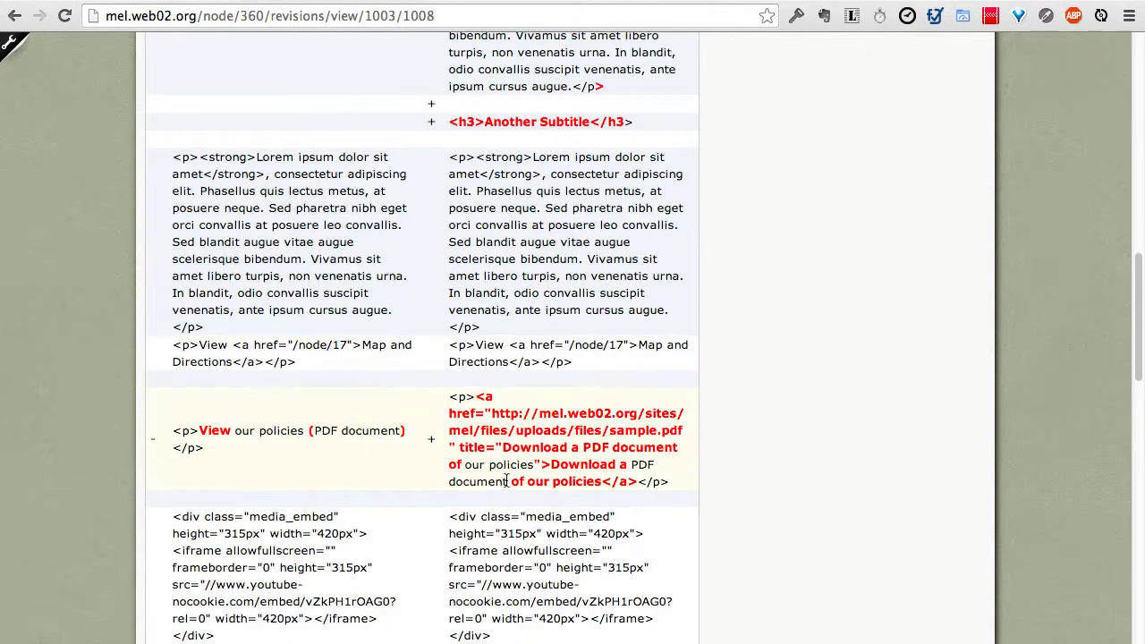
pyautogui.scroll(-4, 504, 360)
pyautogui.scroll(8, 504, 360)
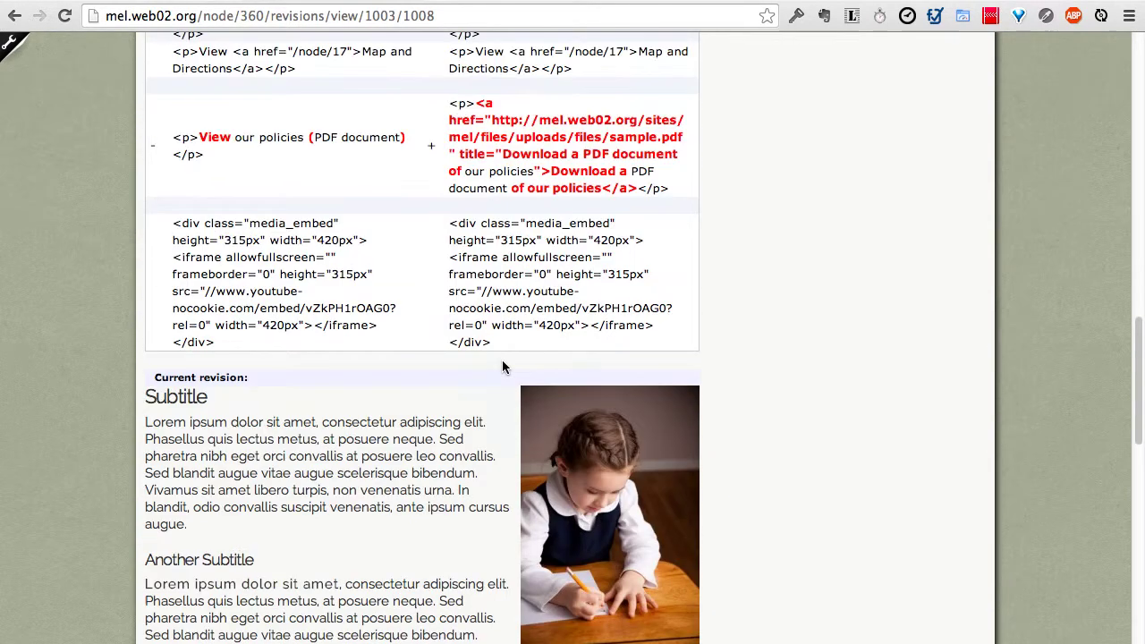
pyautogui.scroll(10, 483, 367)
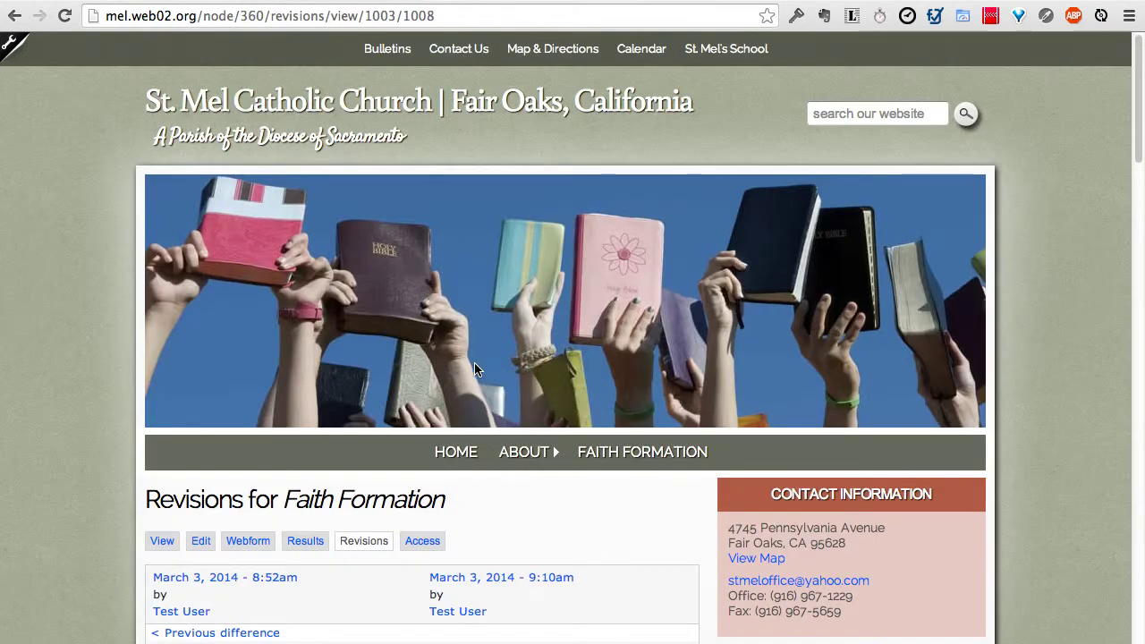
# Step: From the revisions list, revert the Faith Formation page to the 8:48am revision and confirm
pyautogui.click(361, 542)
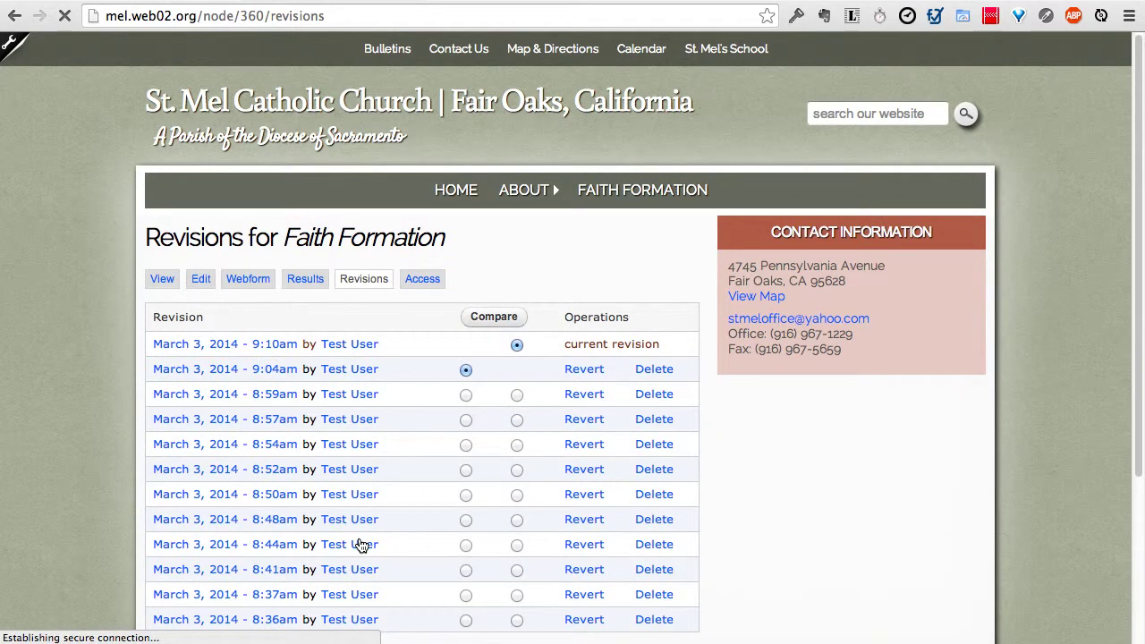
pyautogui.scroll(-1, 503, 354)
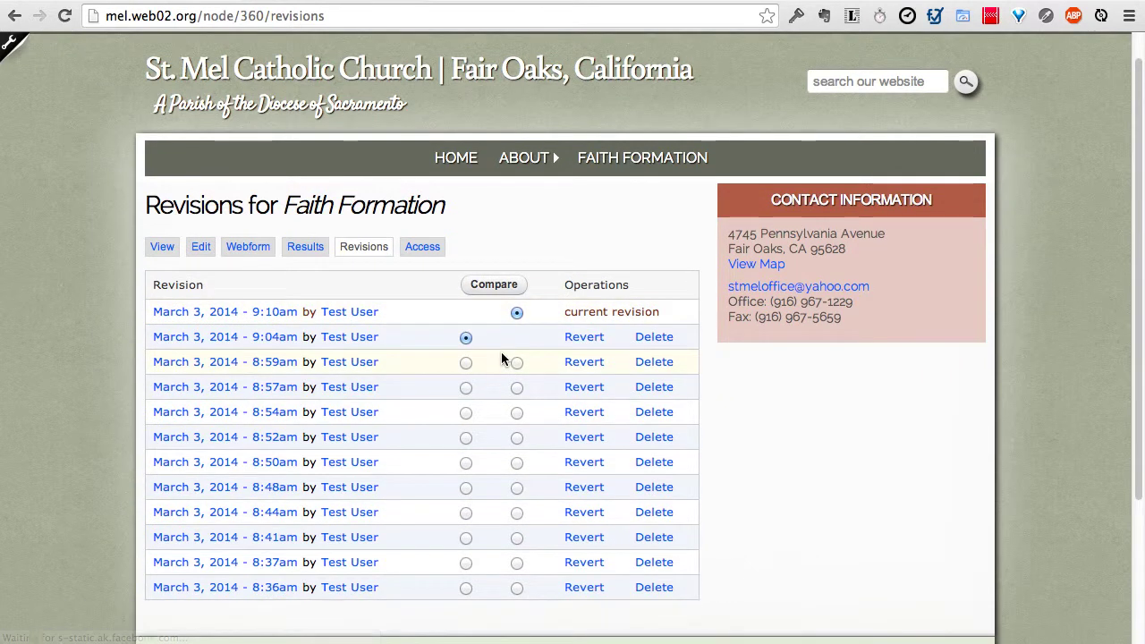
pyautogui.scroll(-1, 501, 359)
pyautogui.click(465, 490)
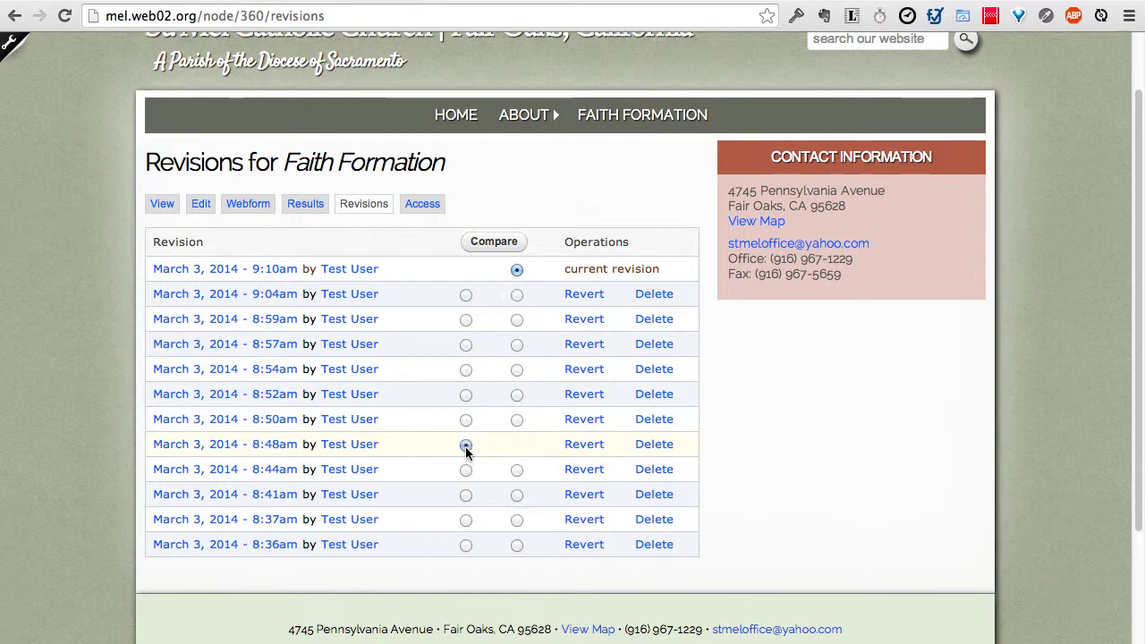
pyautogui.click(584, 445)
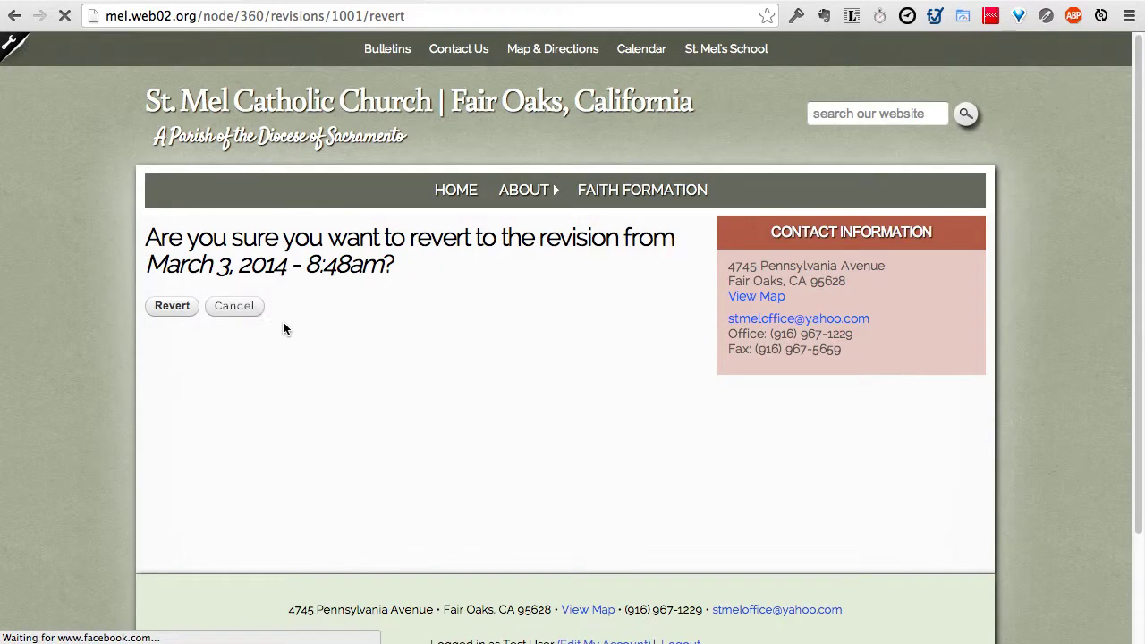
pyautogui.click(171, 308)
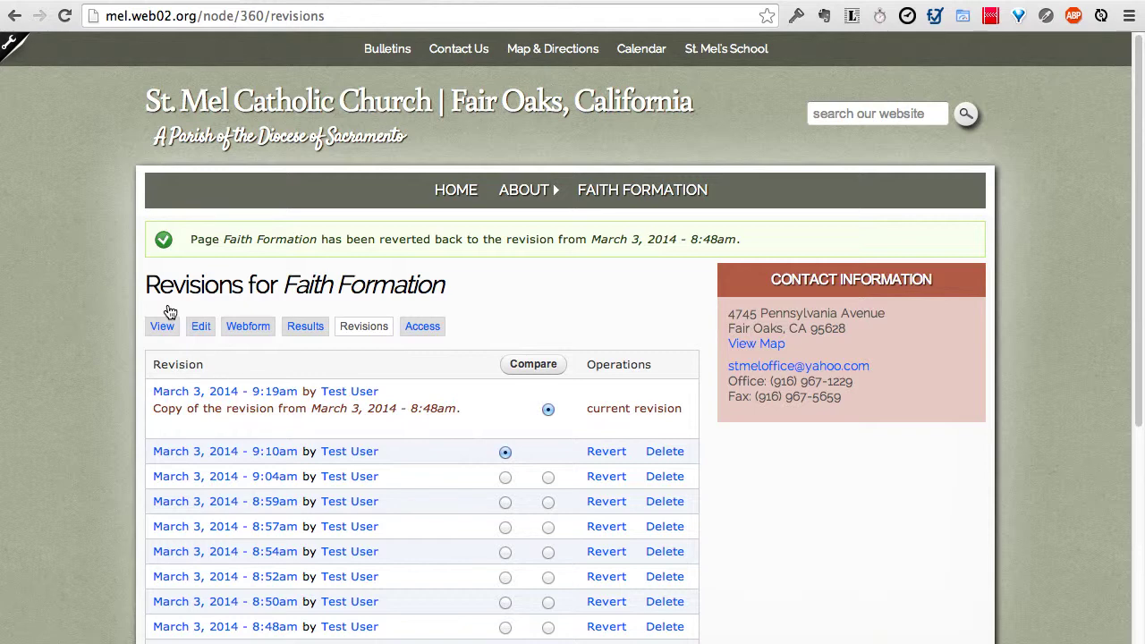
# Step: View the reverted page and scroll through its lorem ipsum paragraphs, links and video
pyautogui.click(159, 328)
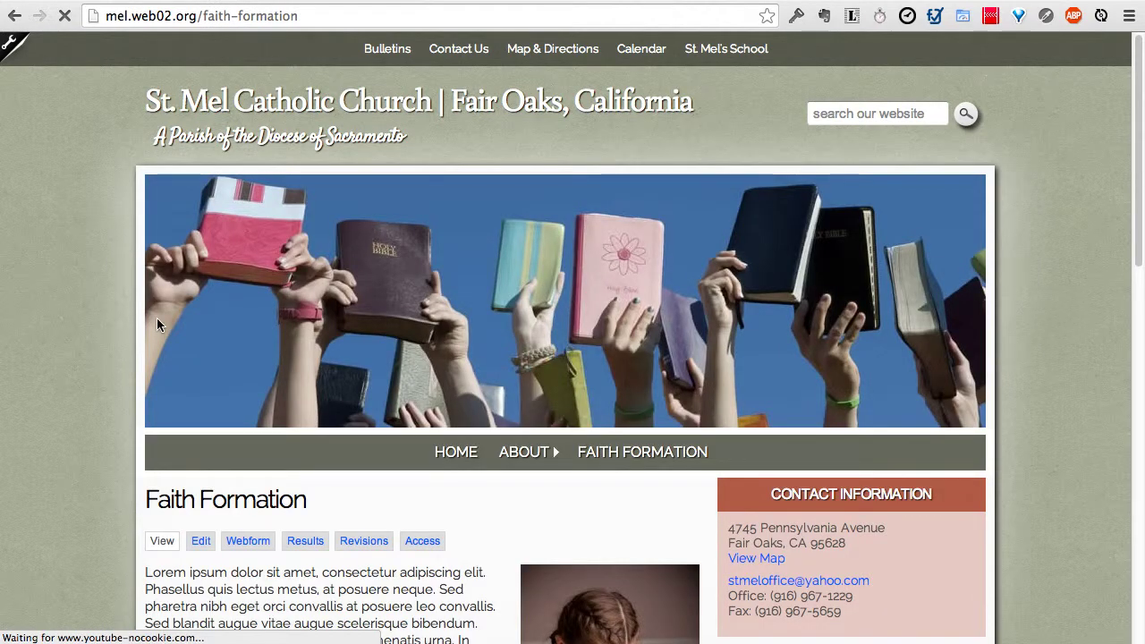
pyautogui.scroll(-5, 159, 324)
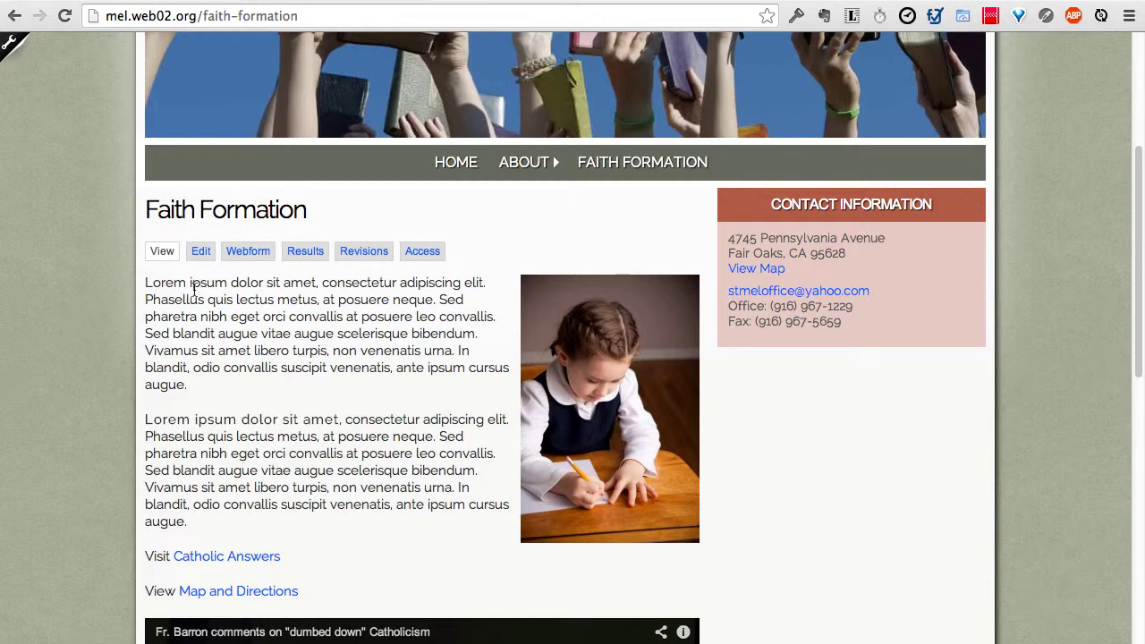
pyautogui.scroll(-2, 126, 367)
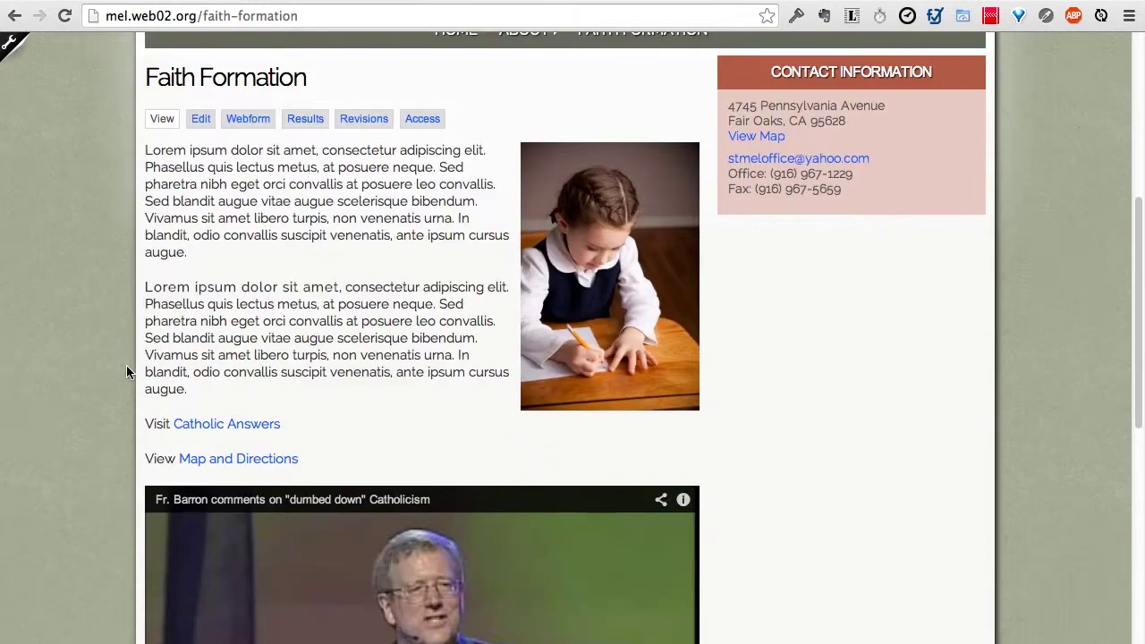
pyautogui.scroll(3, 126, 367)
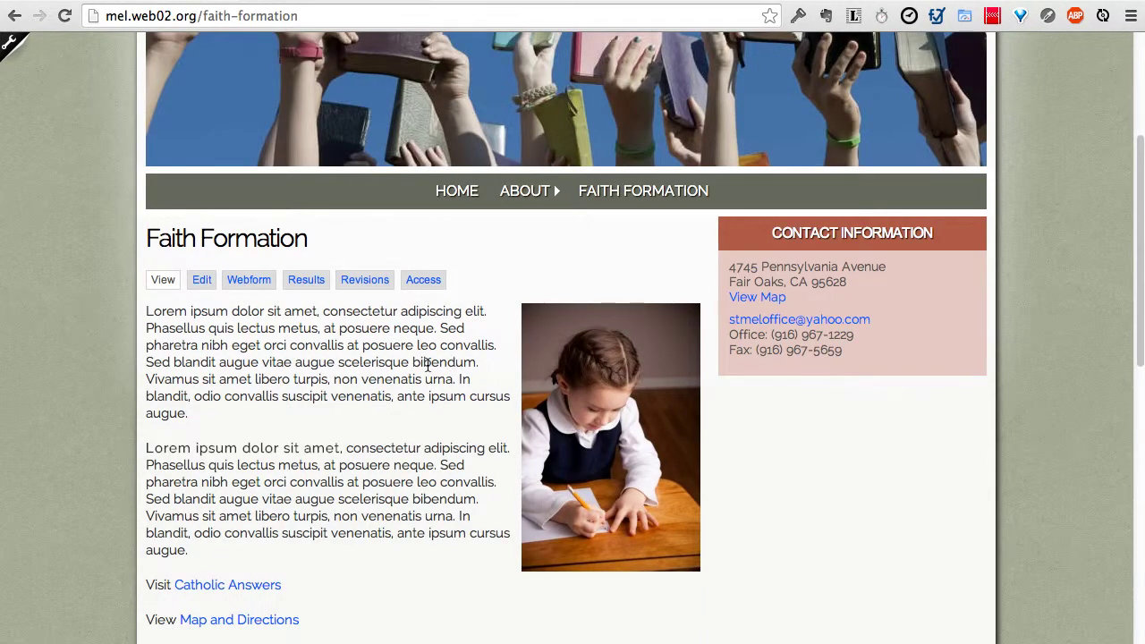
pyautogui.scroll(1, 427, 365)
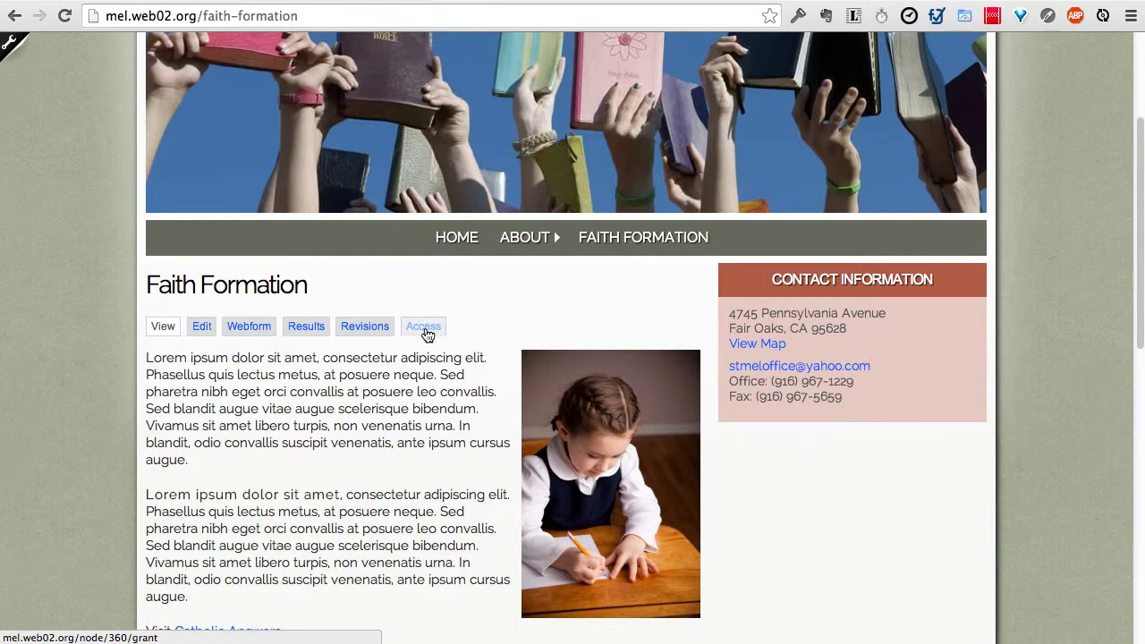